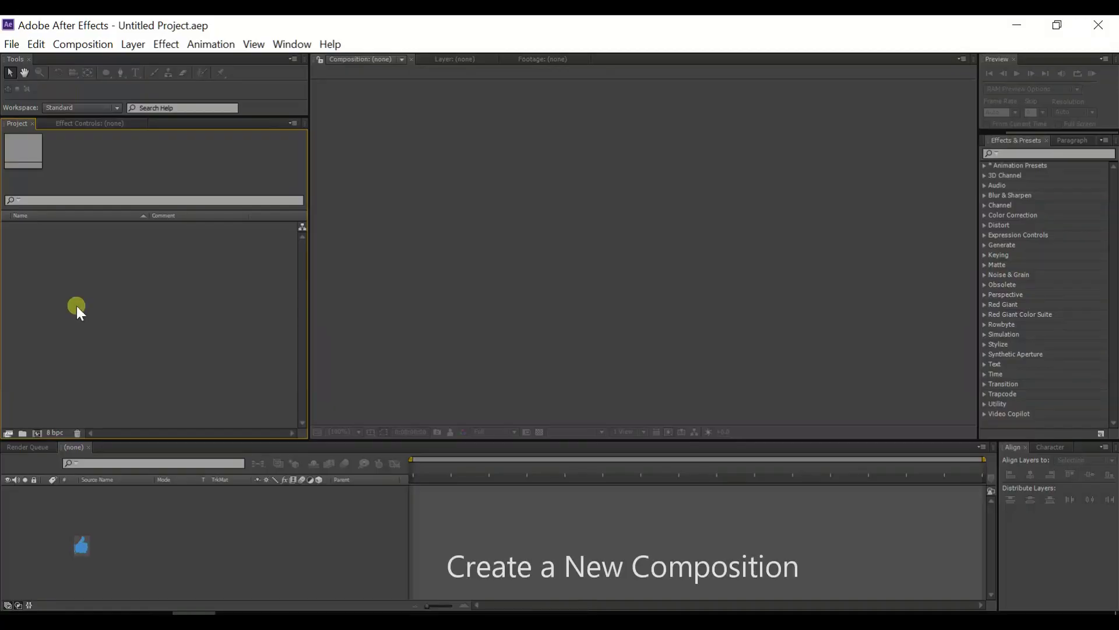
# Step: Create composition 'Main' using the HDTV 1080 29.97 preset with a 15-second duration
pyautogui.rightClick(102, 296)
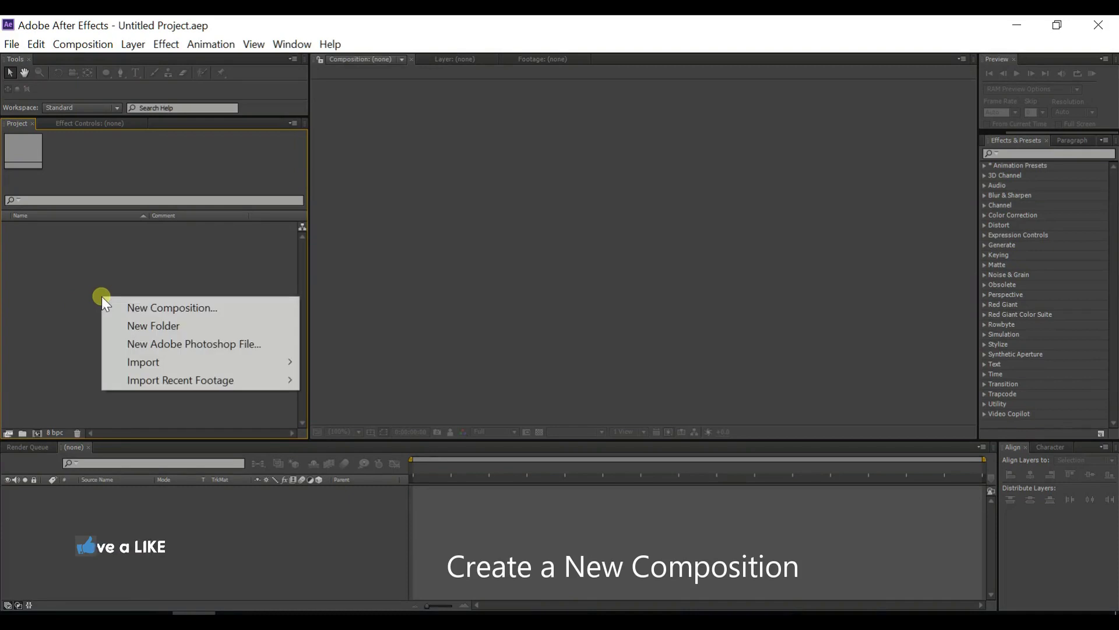
pyautogui.click(198, 308)
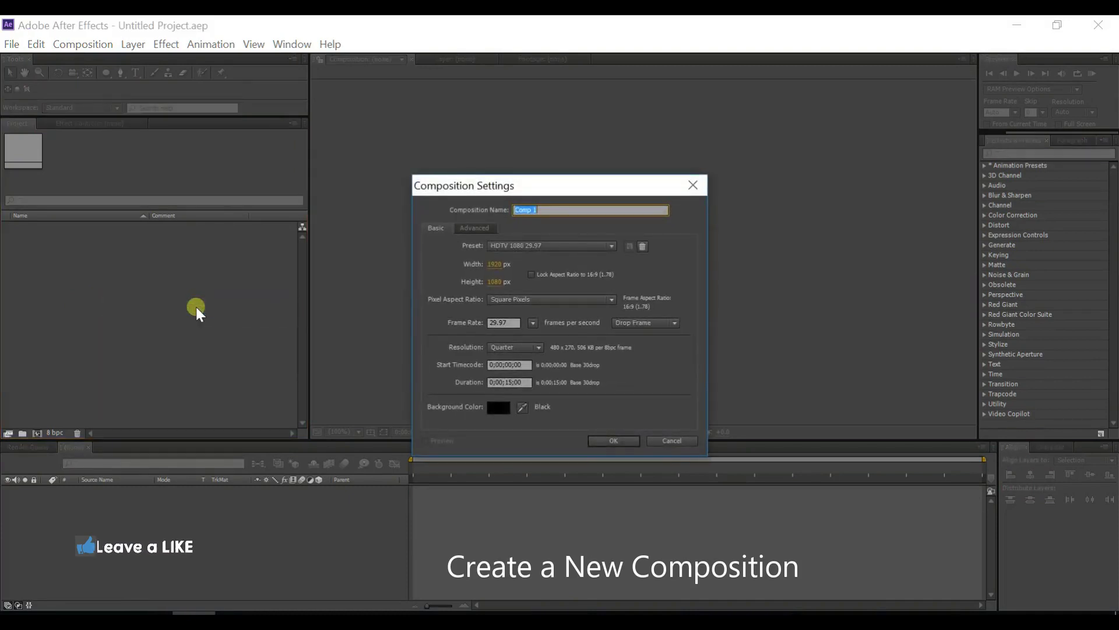
pyautogui.press('BackSpace')
pyautogui.write('Main')
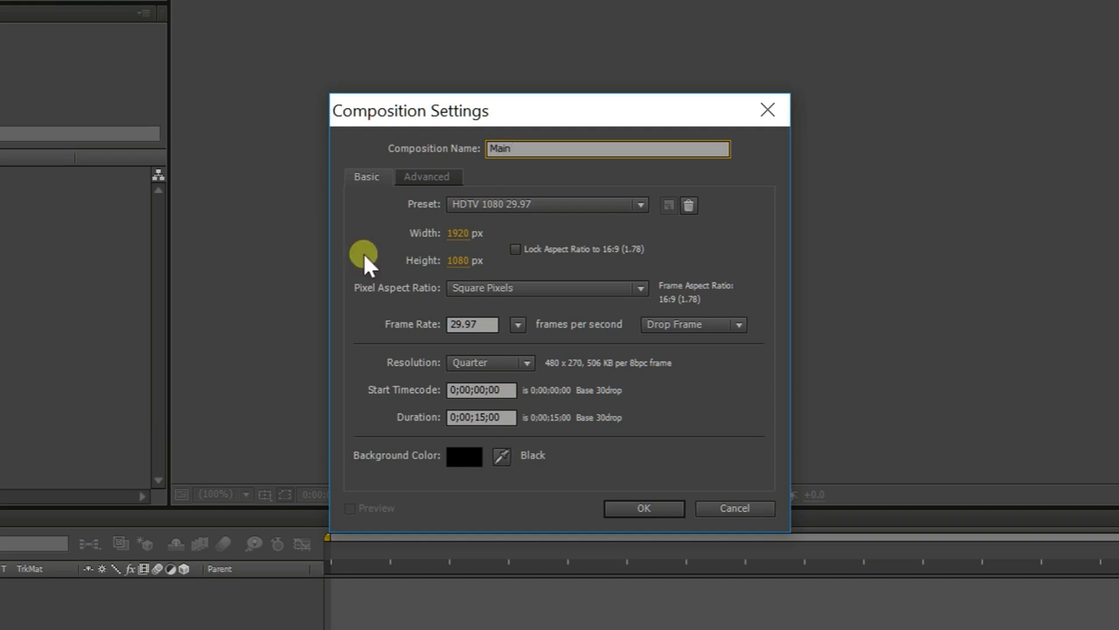
pyautogui.click(642, 509)
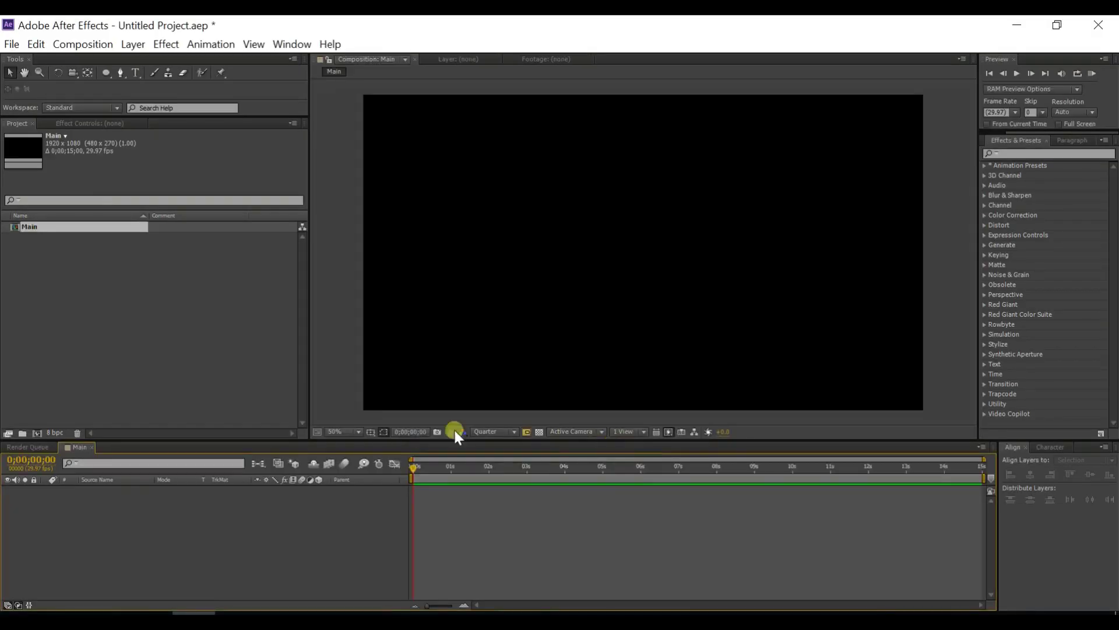
# Step: Add a text layer in Main reading the creator's first name
pyautogui.click(131, 73)
pyautogui.click(583, 291)
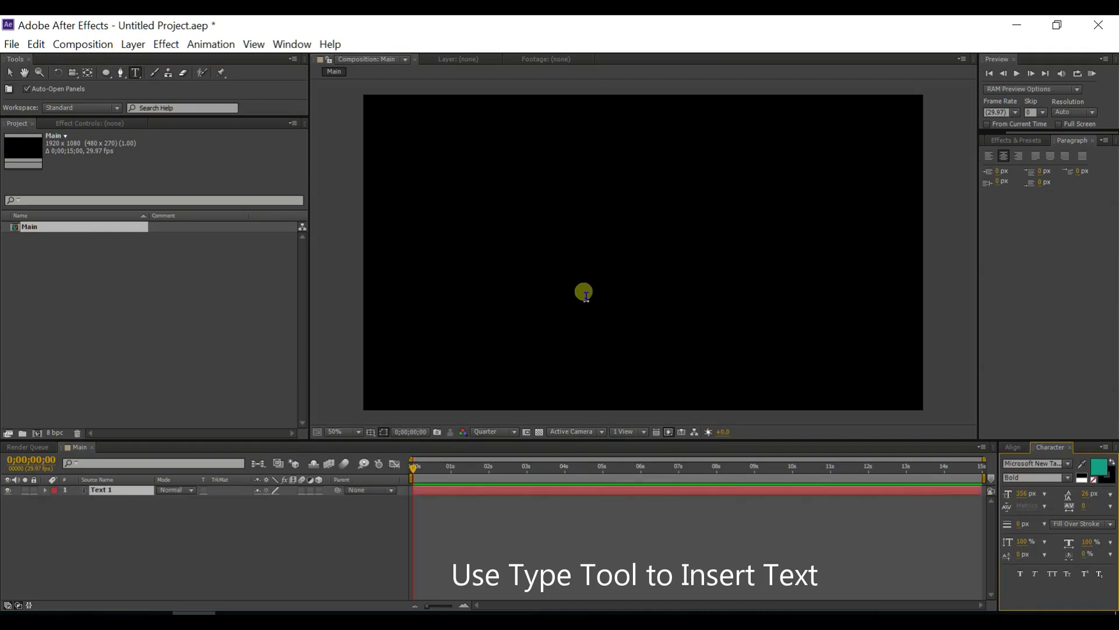
pyautogui.write('Jam')
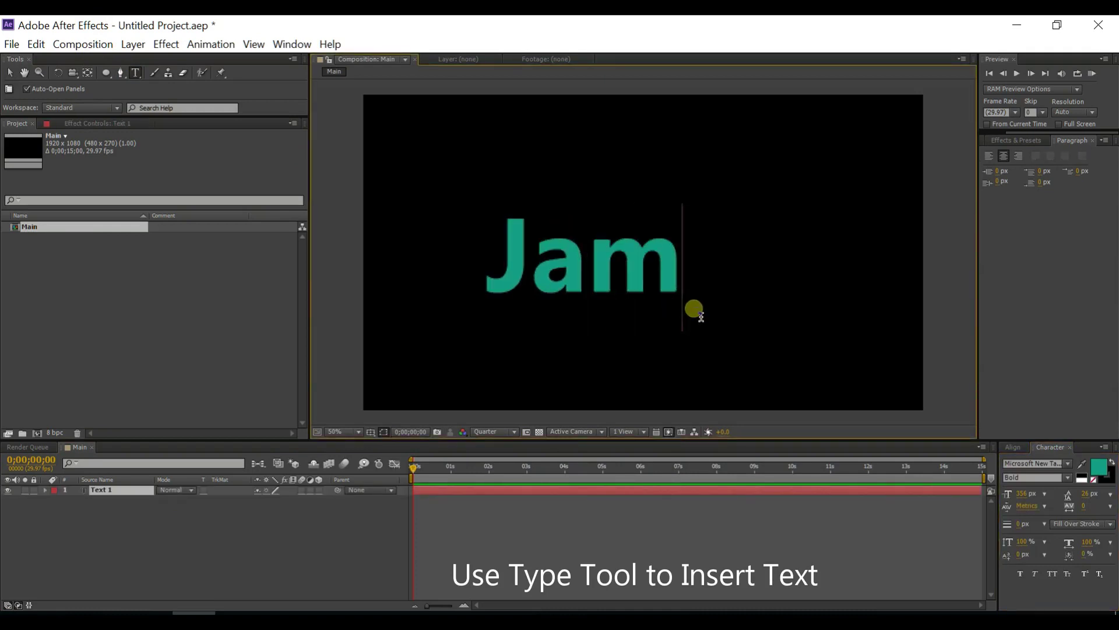
pyautogui.write('eel')
pyautogui.click(10, 73)
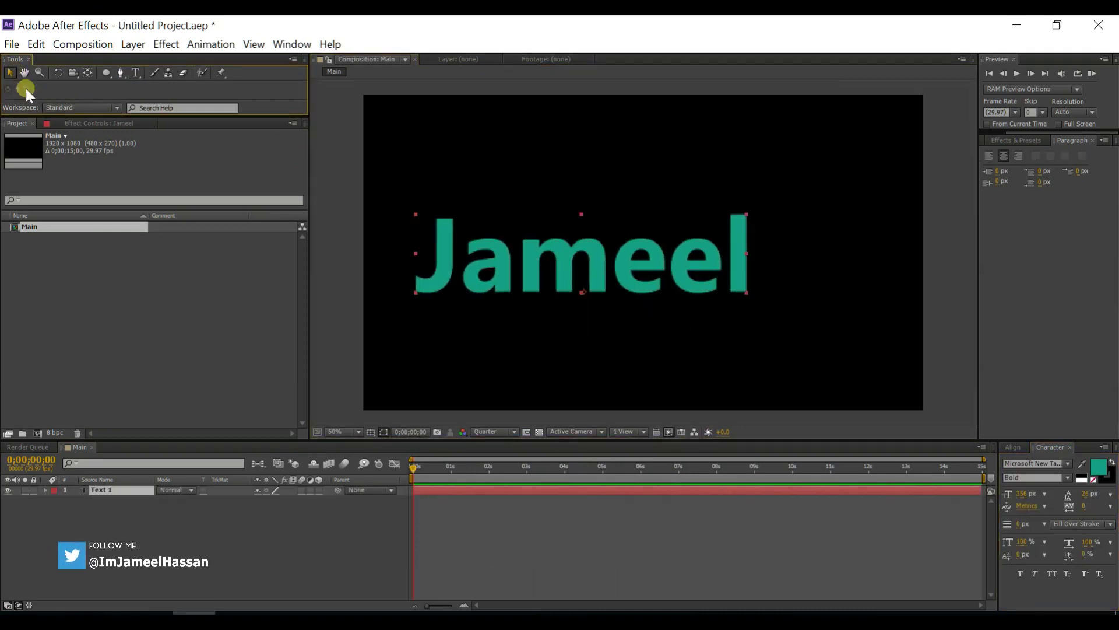
# Step: Centre the name text layer horizontally in the composition with Align
pyautogui.click(87, 72)
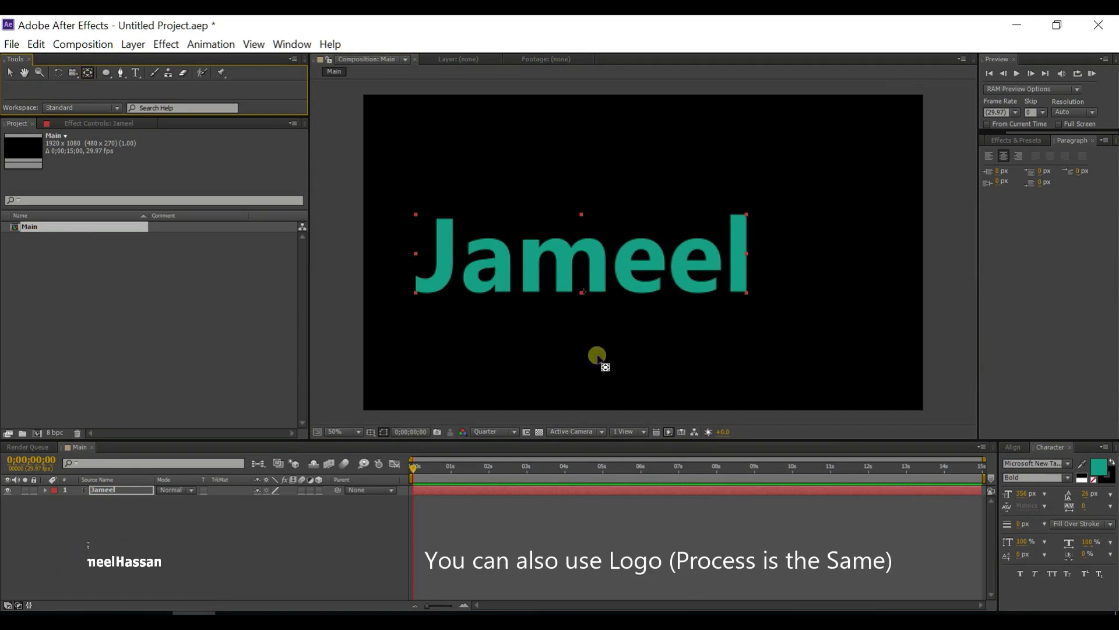
pyautogui.click(1013, 446)
pyautogui.click(1088, 475)
pyautogui.click(110, 491)
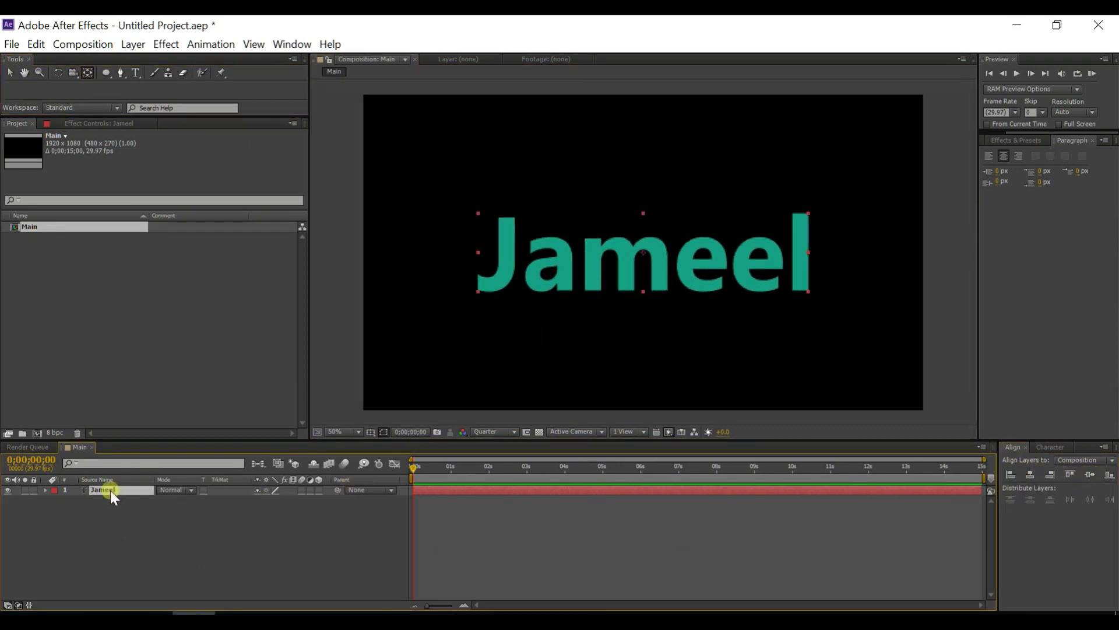
# Step: Colour the J and last e red (E04A3F) and the m orange (F39C12)
pyautogui.click(140, 74)
pyautogui.moveTo(475, 301); pyautogui.dragTo(525, 257)
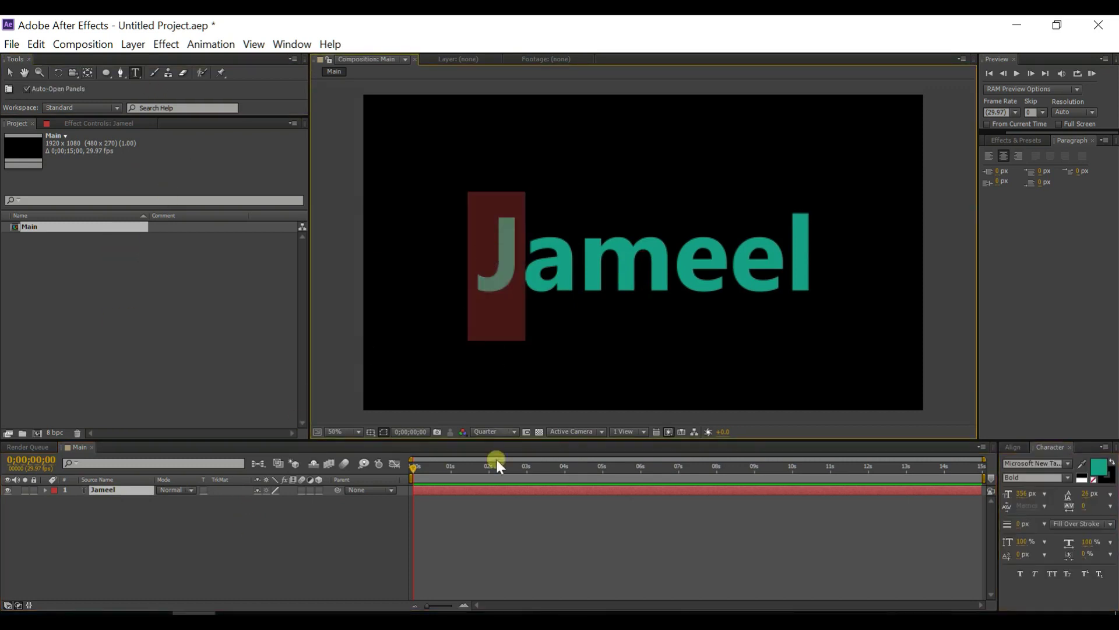
pyautogui.click(1096, 467)
pyautogui.write('E04A3F')
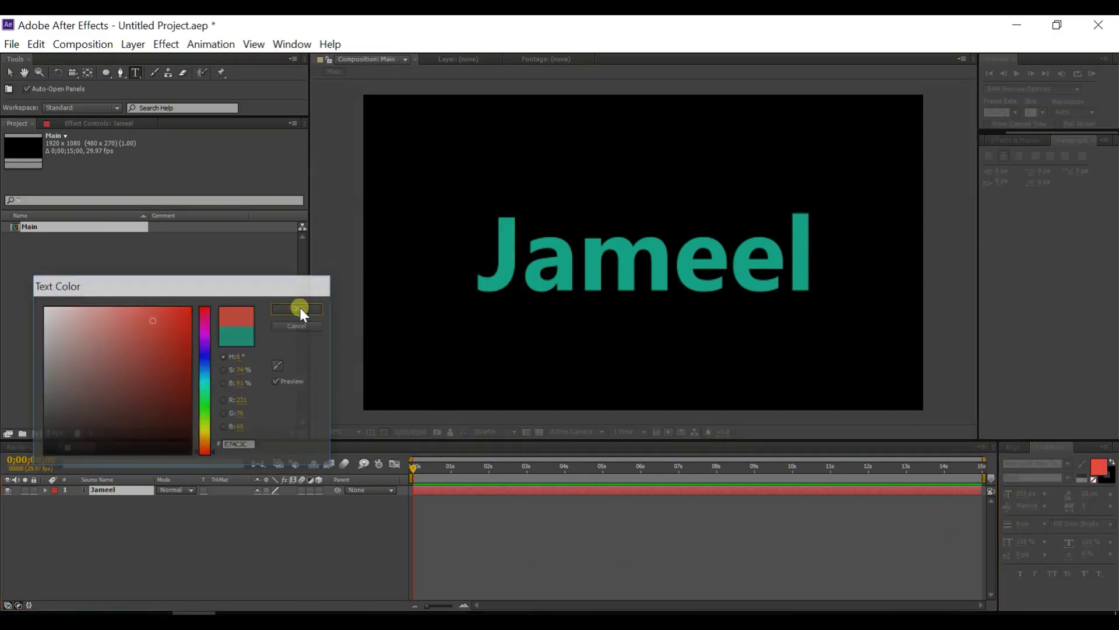
pyautogui.click(300, 313)
pyautogui.moveTo(790, 282); pyautogui.dragTo(576, 280)
pyautogui.click(1082, 463)
pyautogui.click(516, 283)
pyautogui.click(1098, 466)
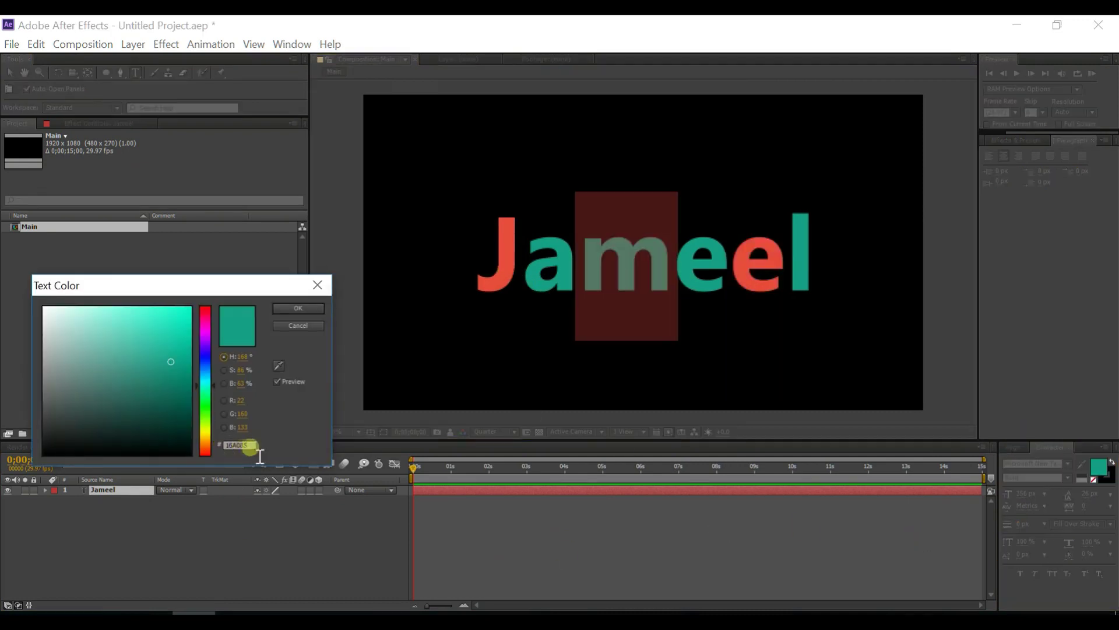
pyautogui.write('F39C12')
pyautogui.click(298, 307)
# Step: Colour the first e and the a blue (3498DB)
pyautogui.moveTo(737, 280); pyautogui.dragTo(668, 280)
pyautogui.click(1099, 467)
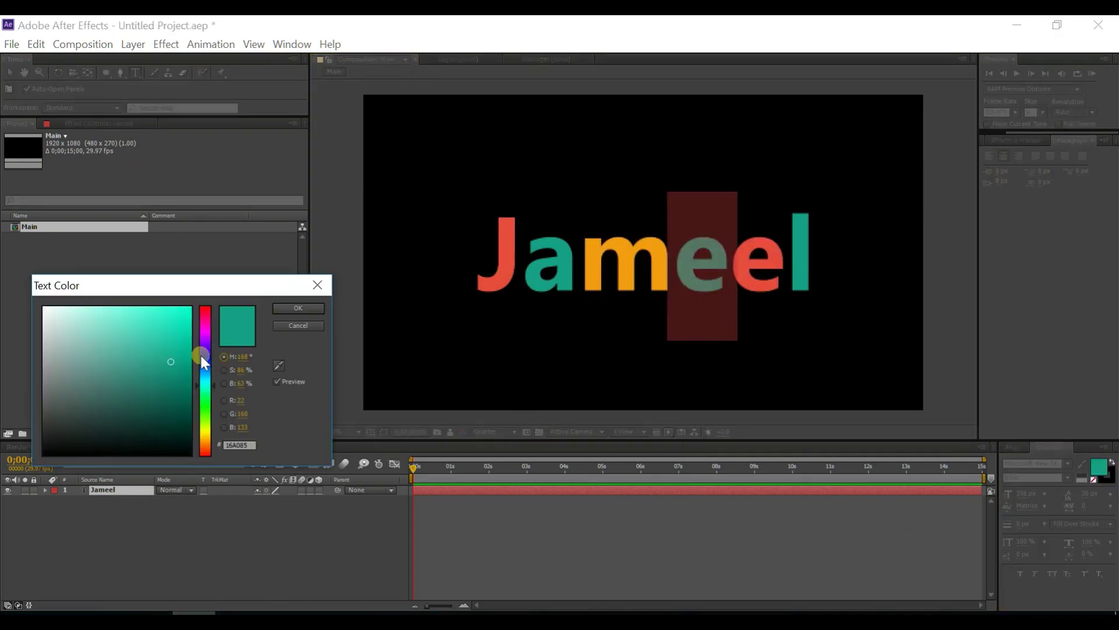
pyautogui.write('3498DB')
pyautogui.click(298, 308)
pyautogui.moveTo(583, 280); pyautogui.dragTo(516, 280)
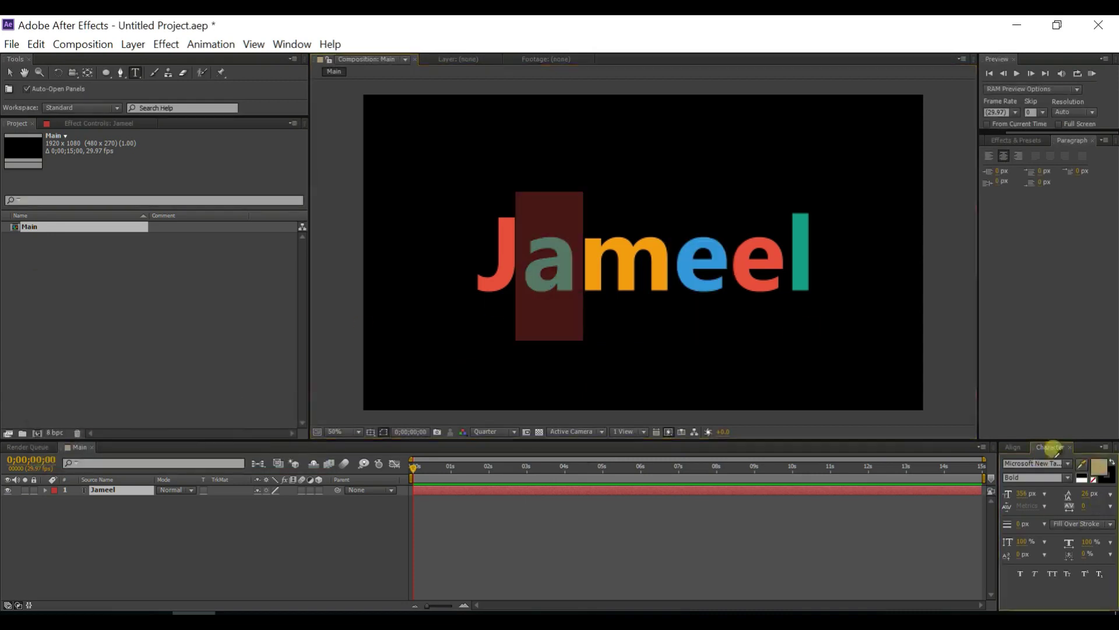
pyautogui.click(1082, 463)
pyautogui.click(712, 287)
pyautogui.click(9, 72)
# Step: Scale the name text layer to 110%
pyautogui.click(103, 490)
pyautogui.press('s')
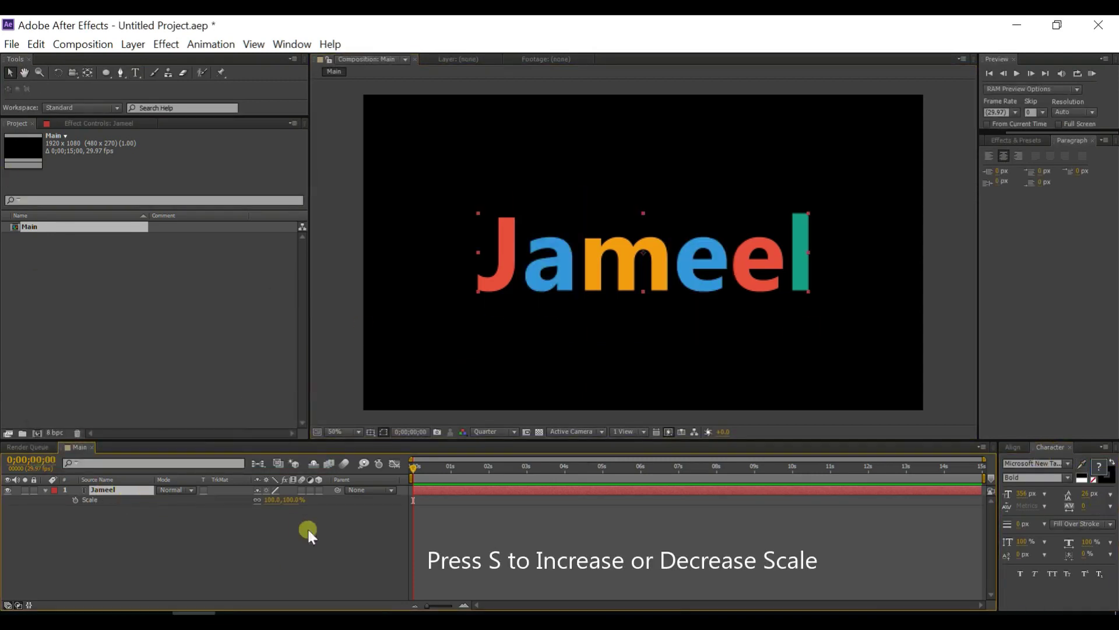
pyautogui.click(274, 500)
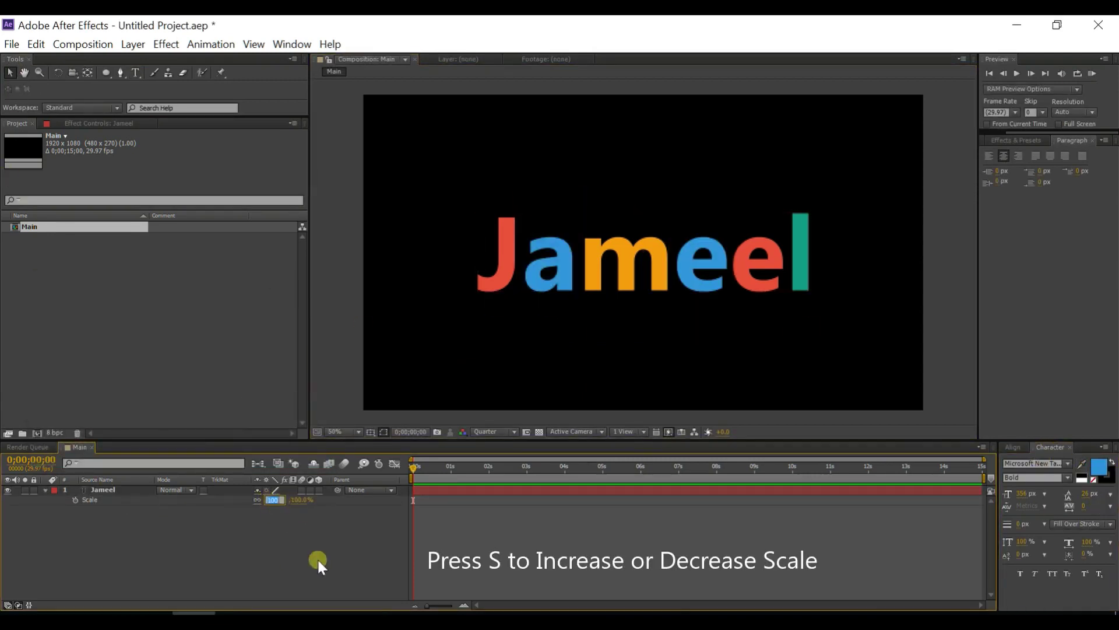
pyautogui.write('110')
pyautogui.press('Return')
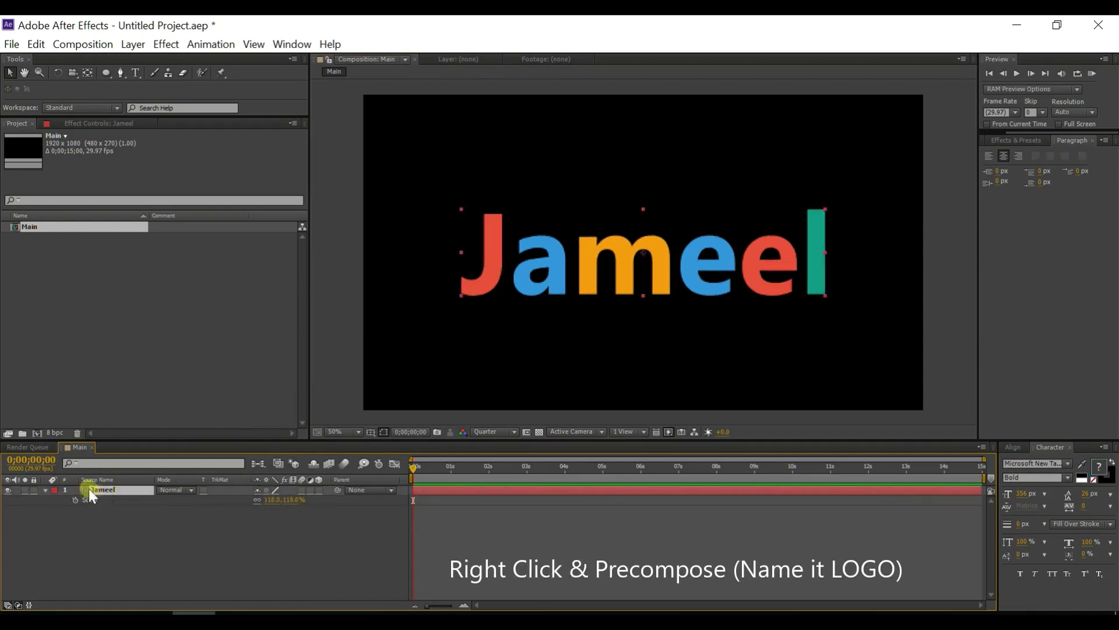
# Step: Pre-compose the text layer into a composition named LOGO
pyautogui.rightClick(112, 490)
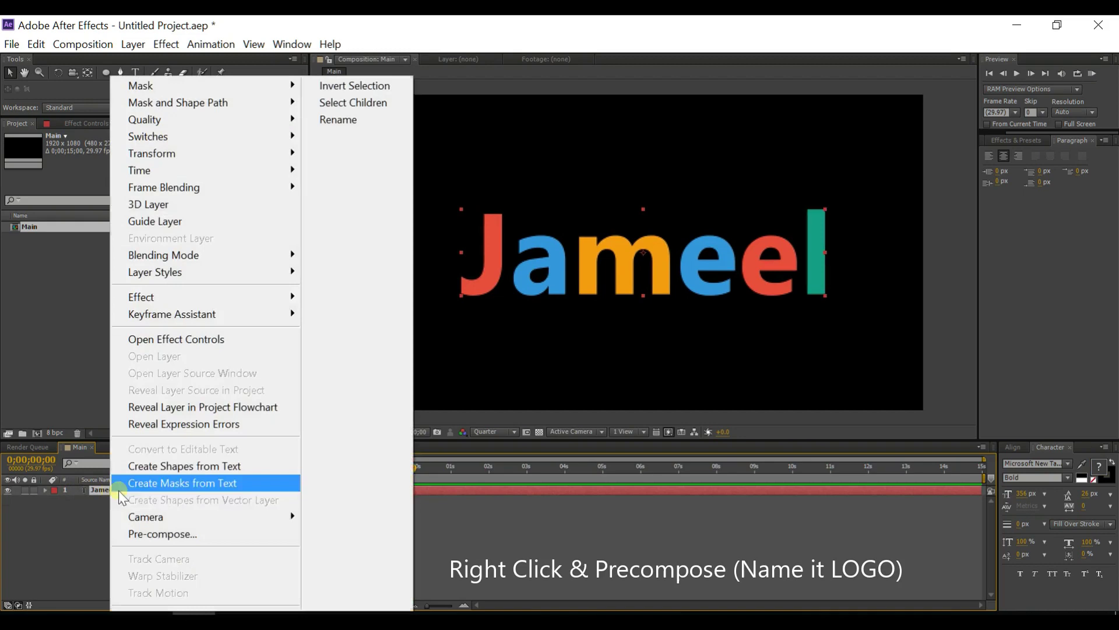
pyautogui.click(155, 533)
pyautogui.press('BackSpace')
pyautogui.write('LOGO')
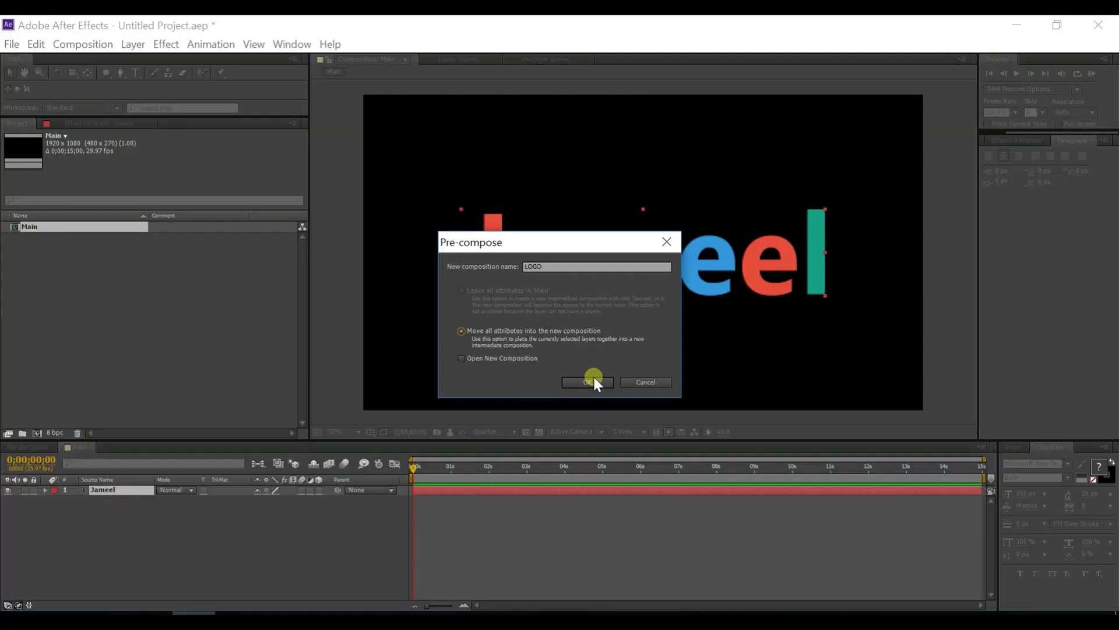
pyautogui.click(593, 378)
# Step: Draw a white, no-stroke circle shape over the middle of the logo
pyautogui.click(175, 572)
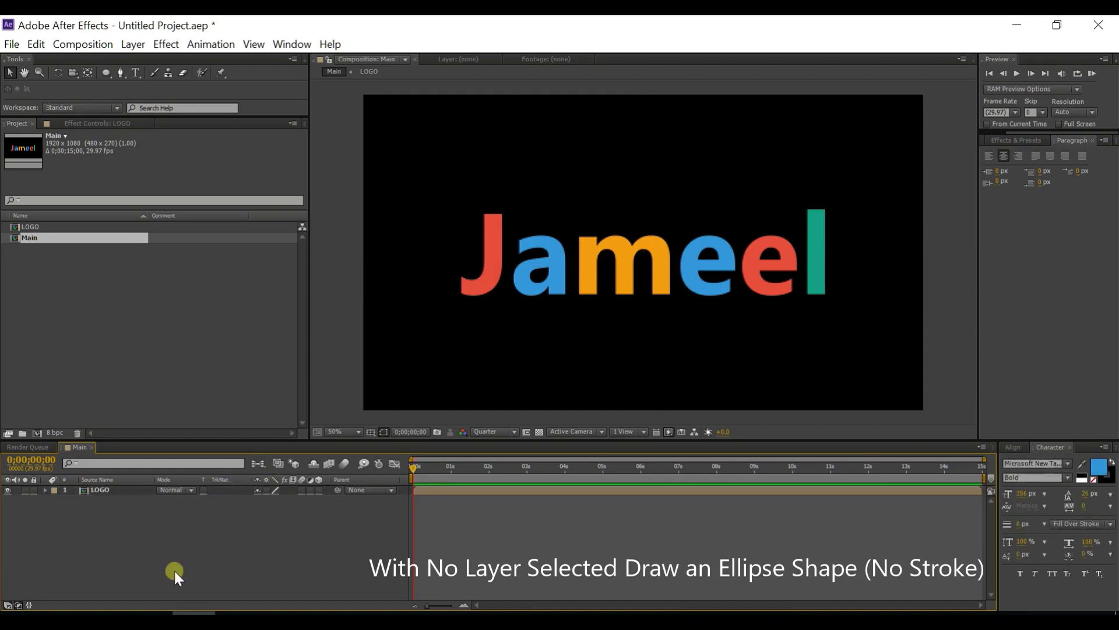
pyautogui.click(104, 72)
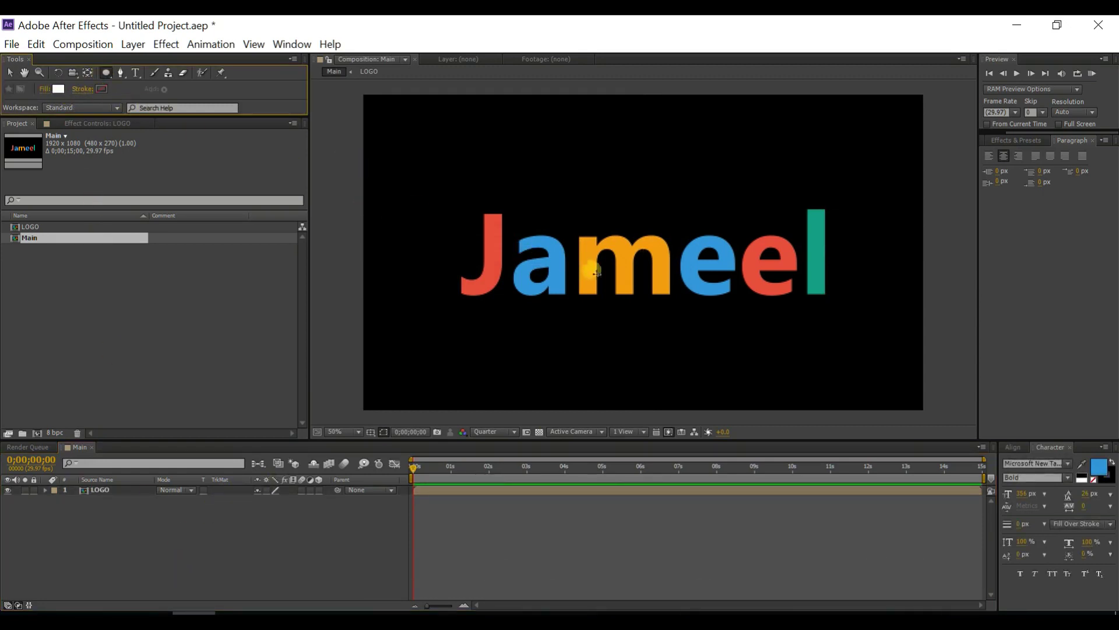
pyautogui.moveTo(629, 267); pyautogui.dragTo(631, 270)
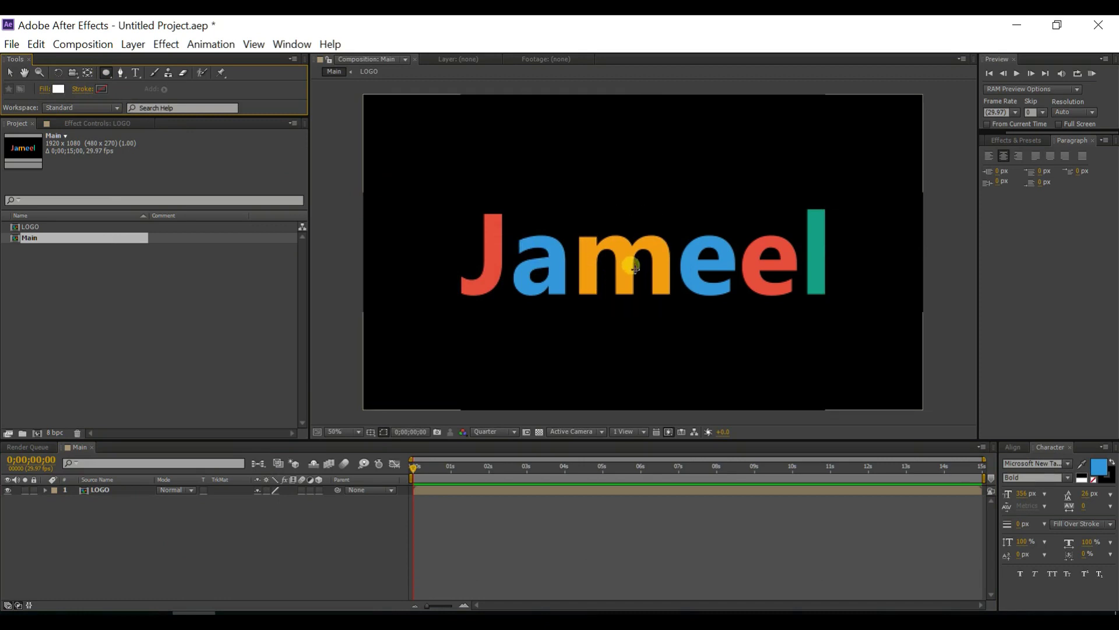
pyautogui.click(253, 488)
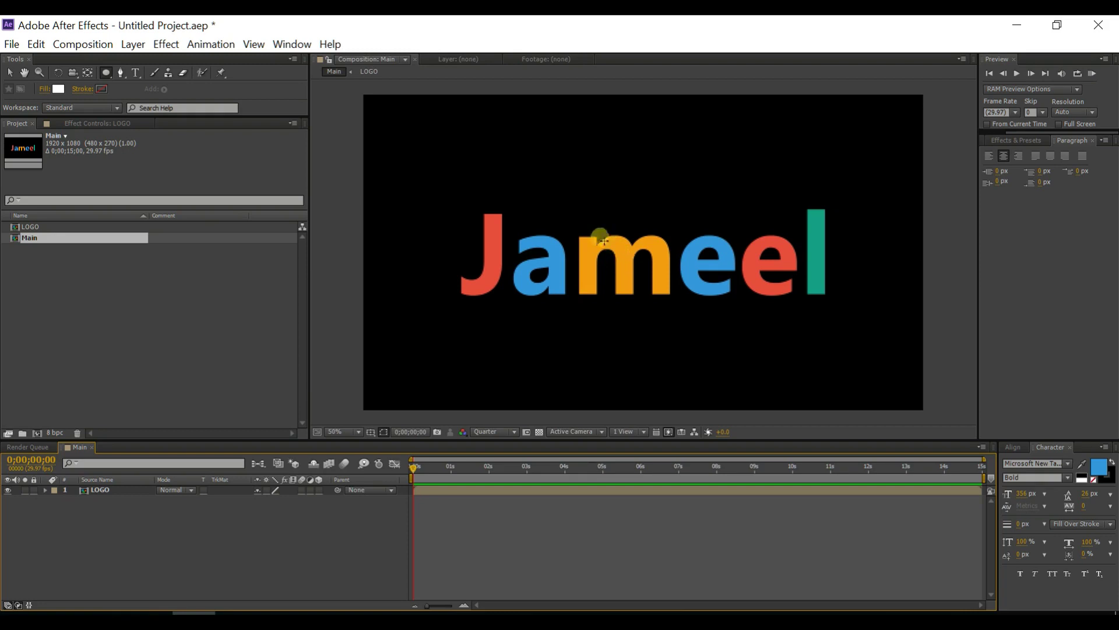
pyautogui.moveTo(566, 201); pyautogui.dragTo(692, 320)
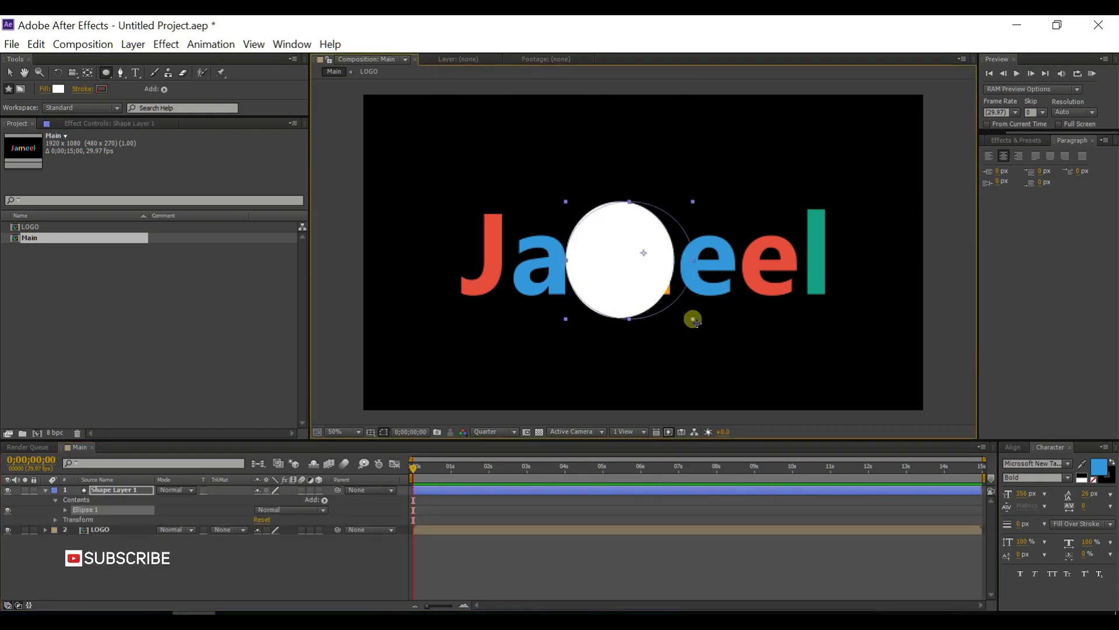
pyautogui.press('shift')
pyautogui.moveTo(697, 323); pyautogui.dragTo(710, 324)
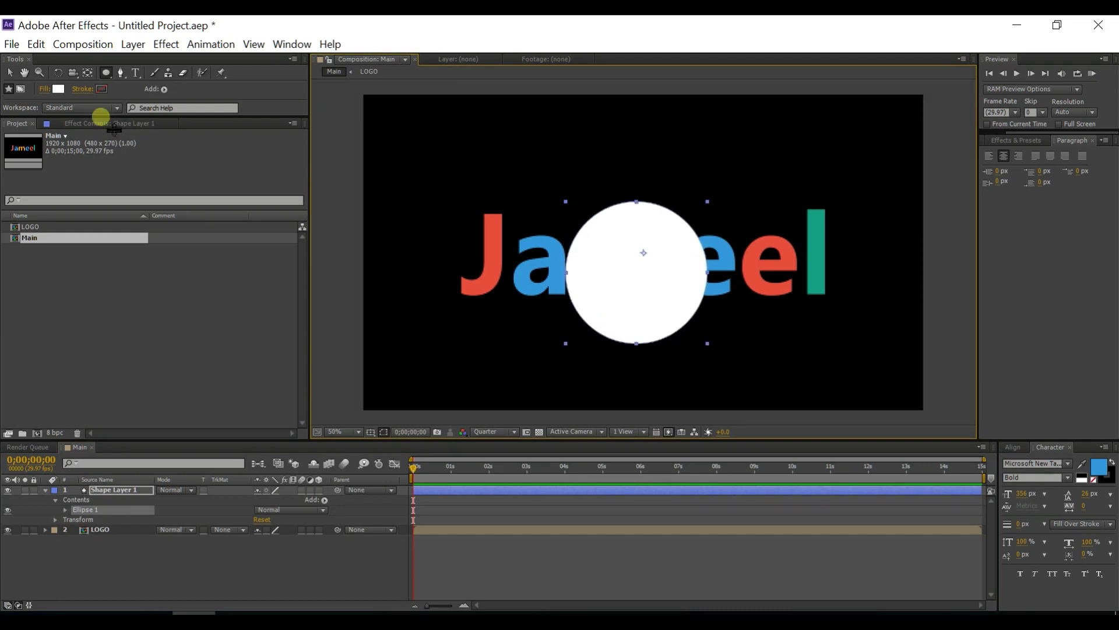
# Step: Move the circle's anchor point to its centre and align it to the composition centre
pyautogui.click(92, 74)
pyautogui.moveTo(644, 253); pyautogui.dragTo(638, 273)
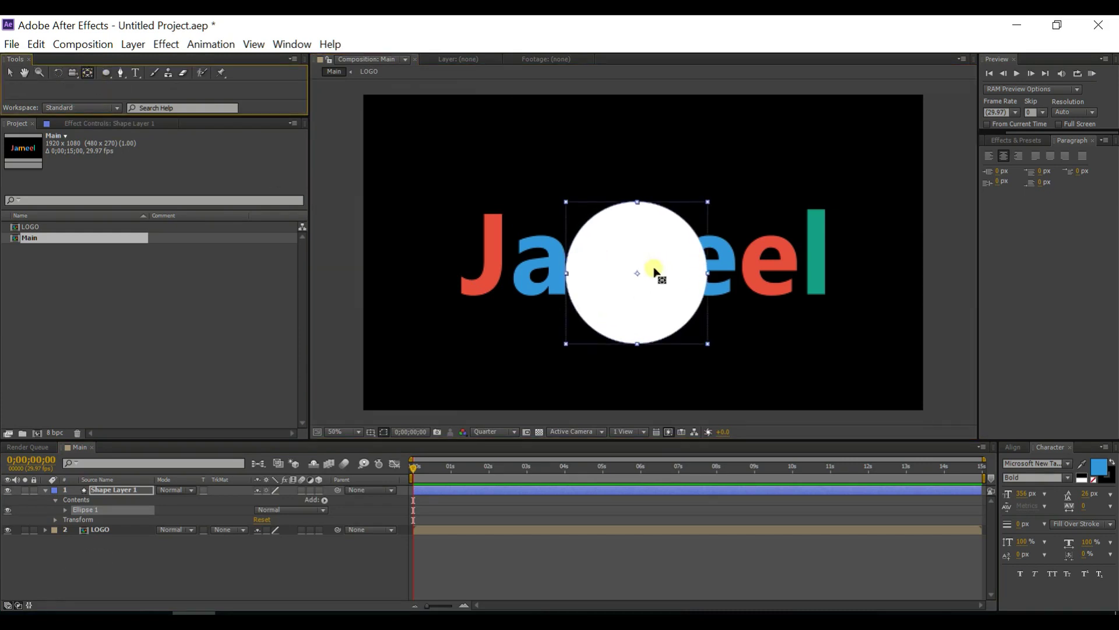
pyautogui.click(10, 72)
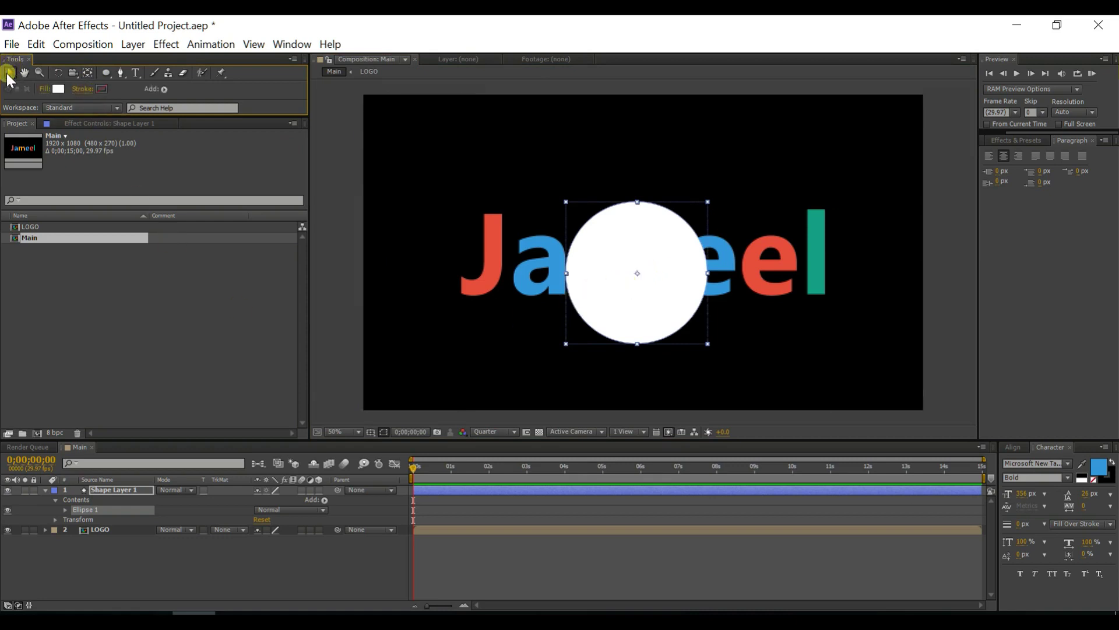
pyautogui.click(1009, 448)
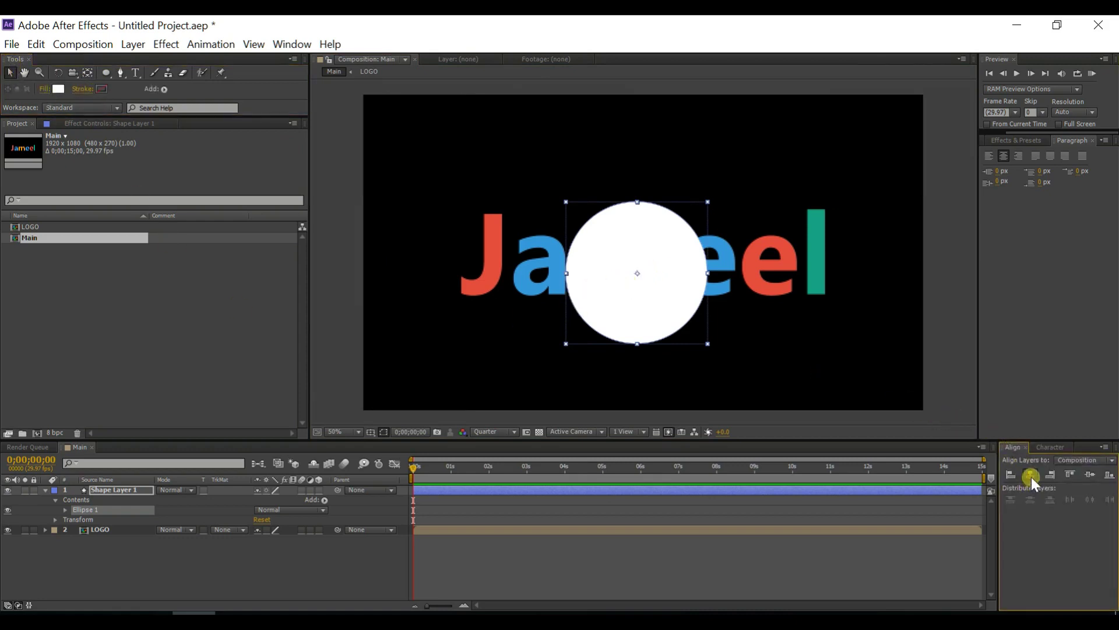
pyautogui.click(1030, 474)
pyautogui.click(1089, 474)
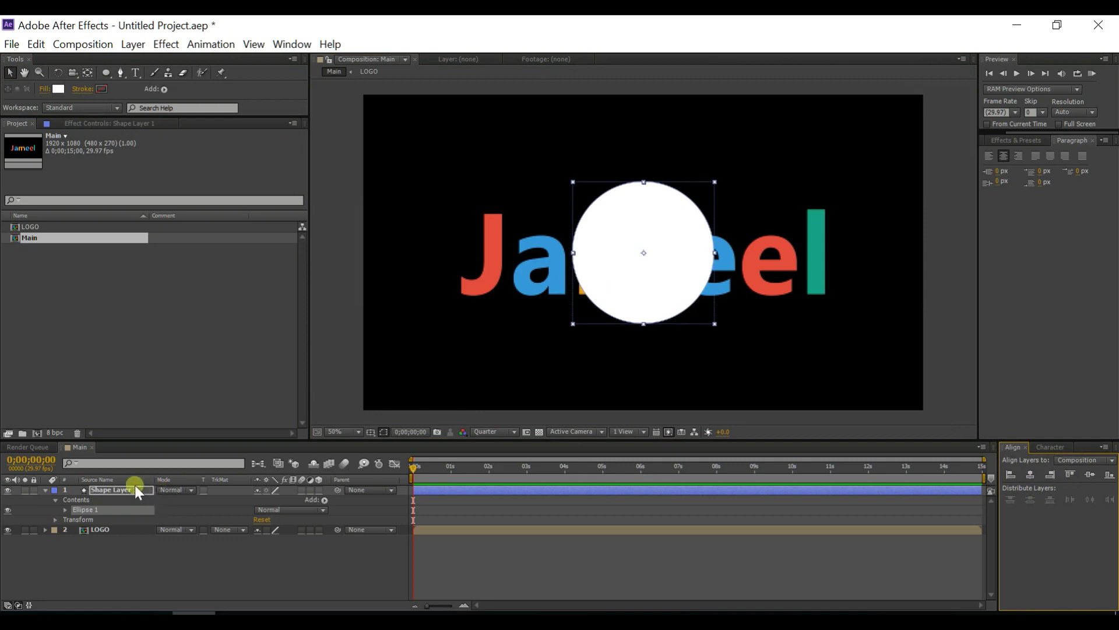
pyautogui.press('Return')
# Step: Search Effects & Presets for 'turbu' and drop Turbulent Displace onto the white circle
pyautogui.click(44, 490)
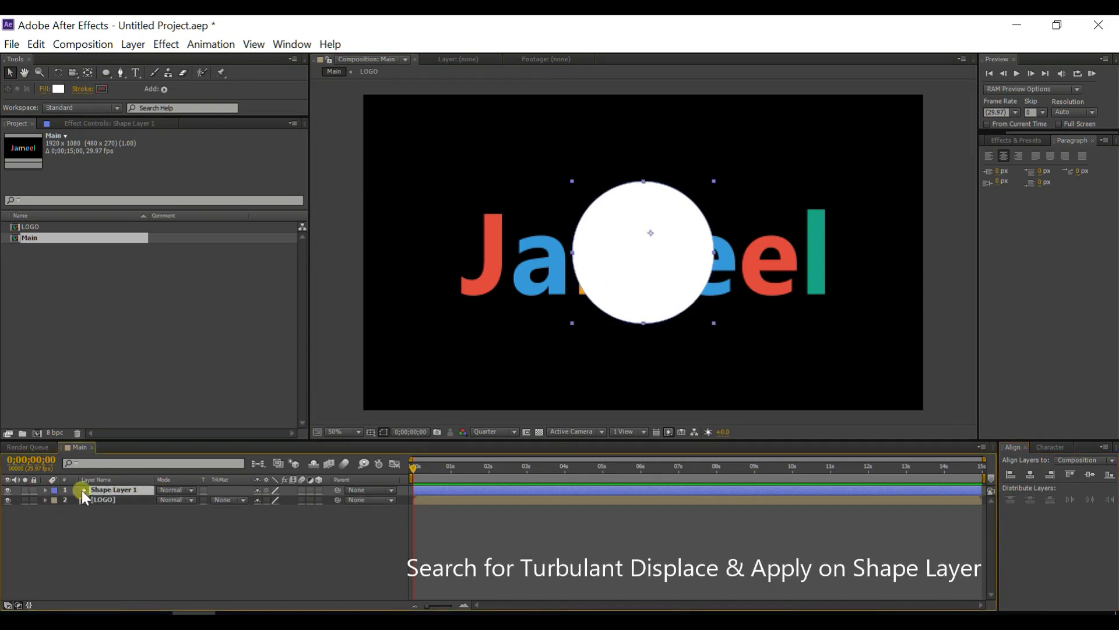
pyautogui.click(1032, 141)
pyautogui.click(1039, 154)
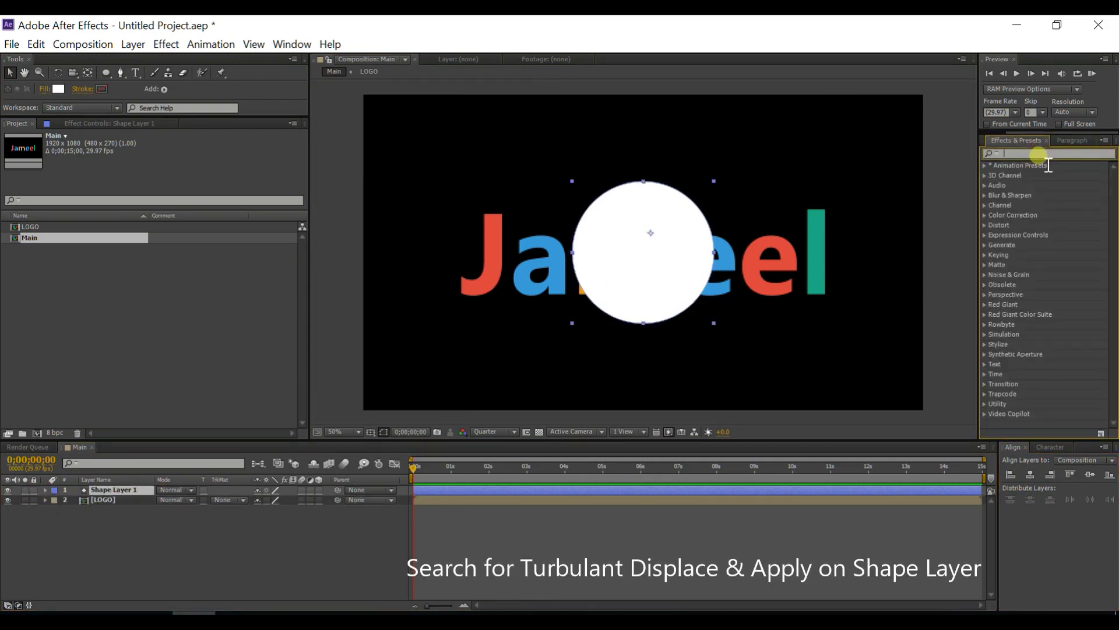
pyautogui.write('t')
pyautogui.write('urbu')
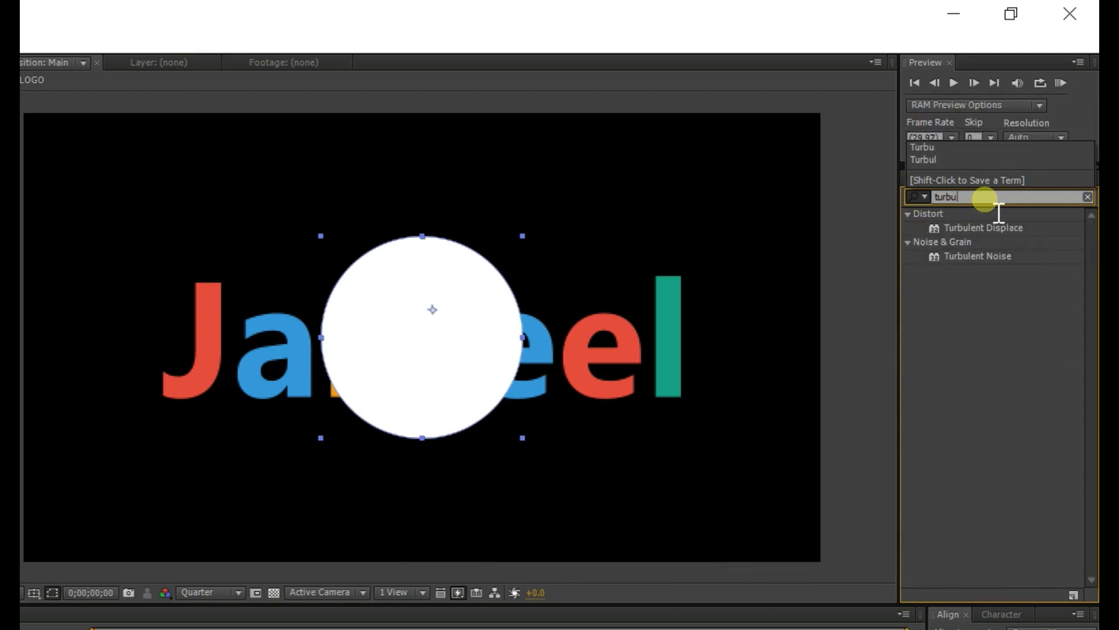
pyautogui.moveTo(991, 227); pyautogui.dragTo(447, 360)
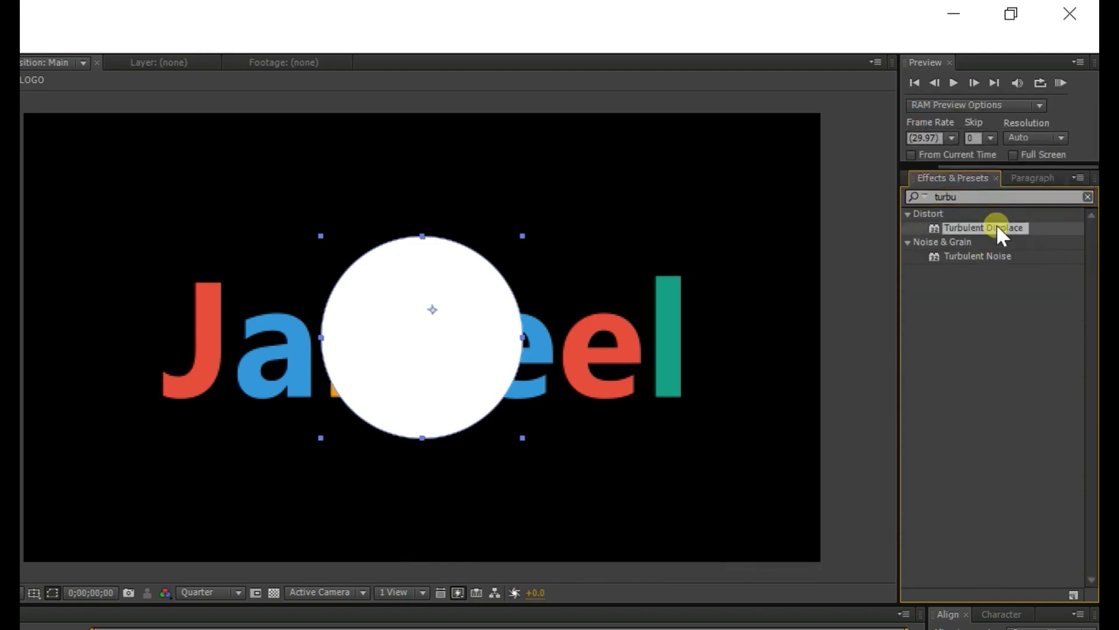
pyautogui.moveTo(664, 266); pyautogui.dragTo(665, 267)
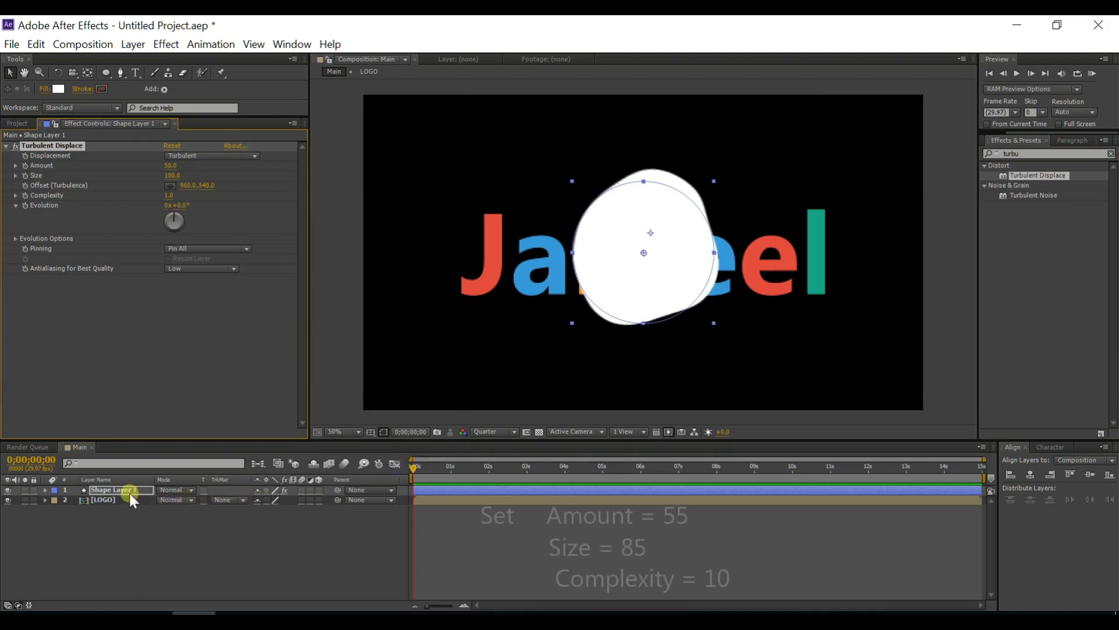
# Step: Recentre the shape layer's anchor point on the circle and select the layer
pyautogui.click(87, 72)
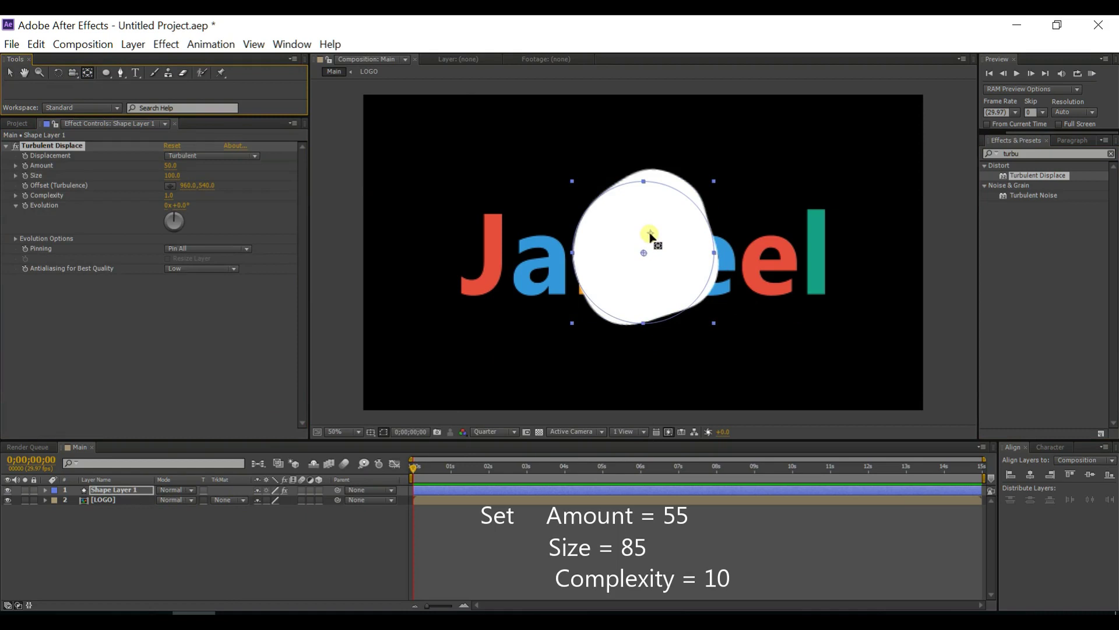
pyautogui.click(644, 252)
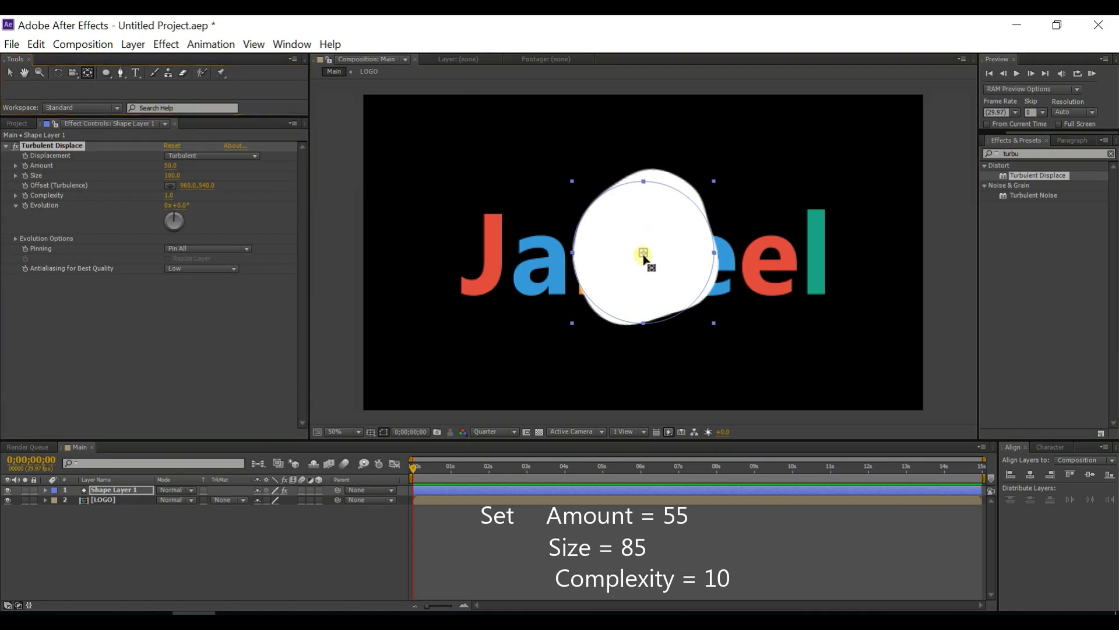
pyautogui.click(140, 487)
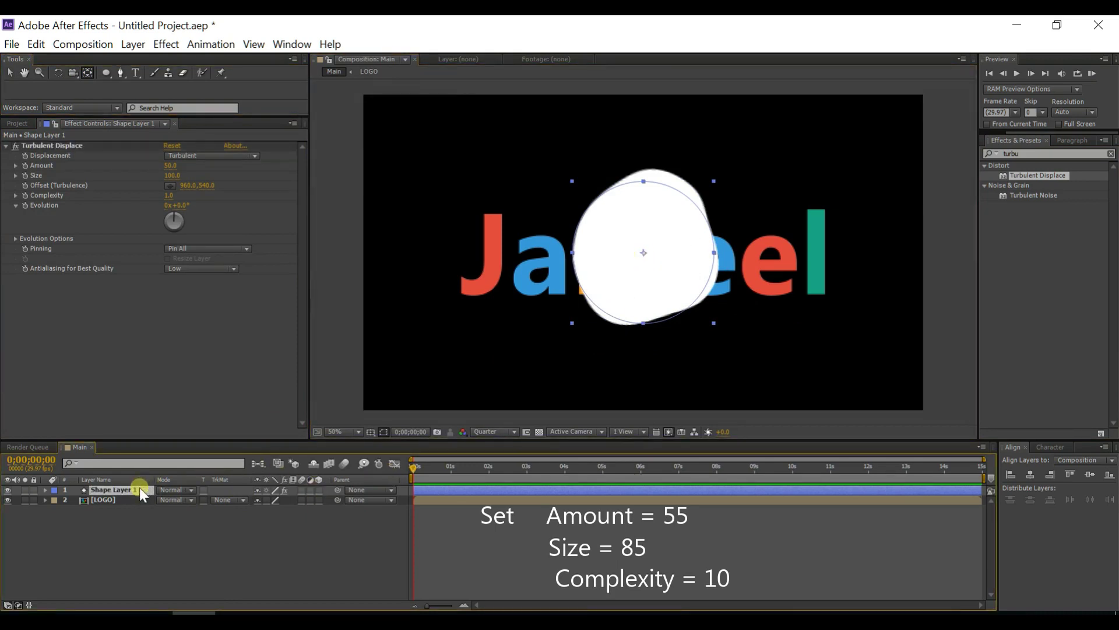
# Step: Set Turbulent Displace to Amount 55, Size 85 and Complexity 10
pyautogui.click(172, 167)
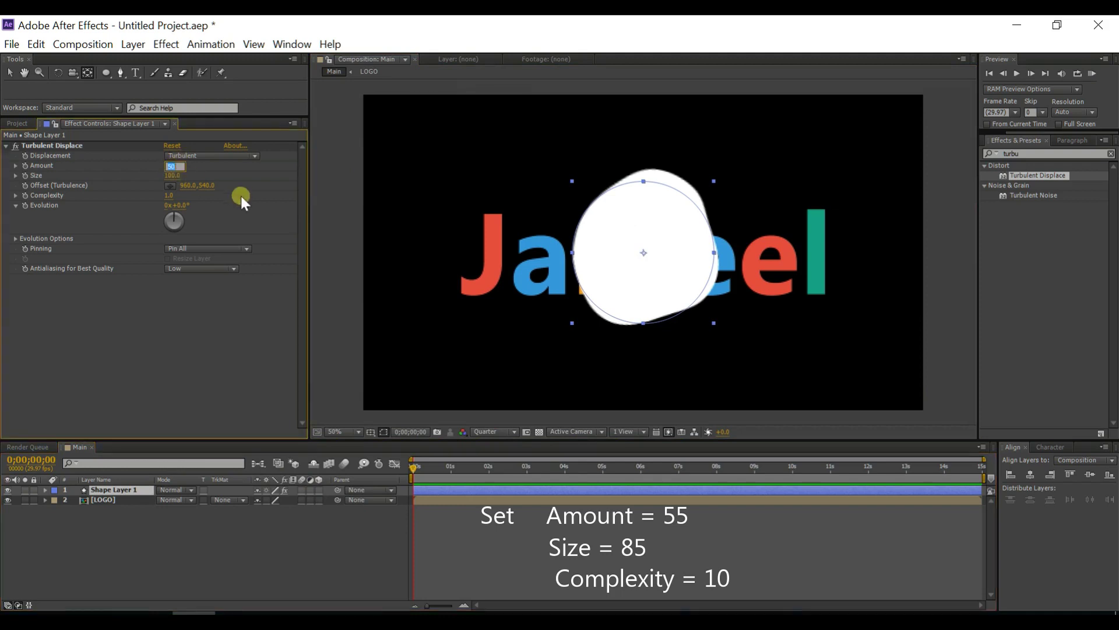
pyautogui.write('55')
pyautogui.press('Return')
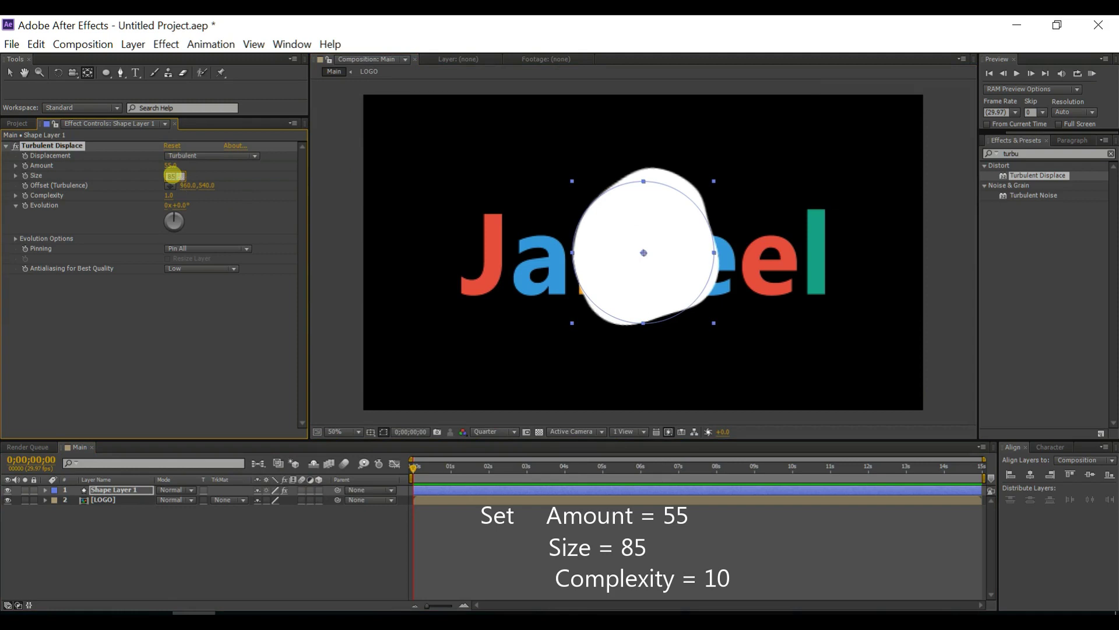
pyautogui.press('Return')
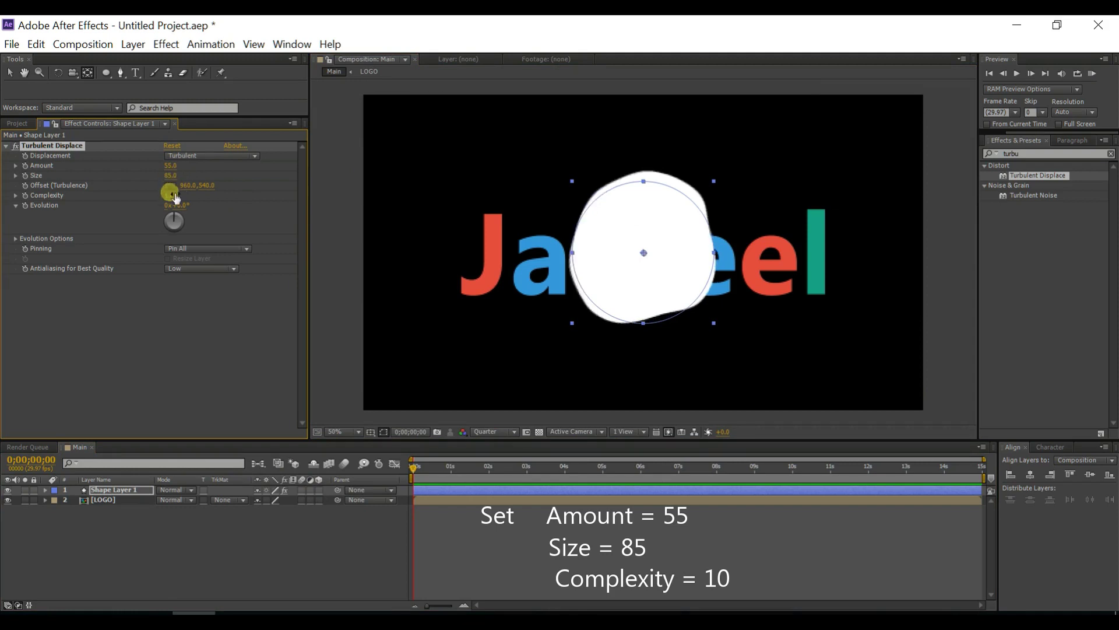
pyautogui.write('10')
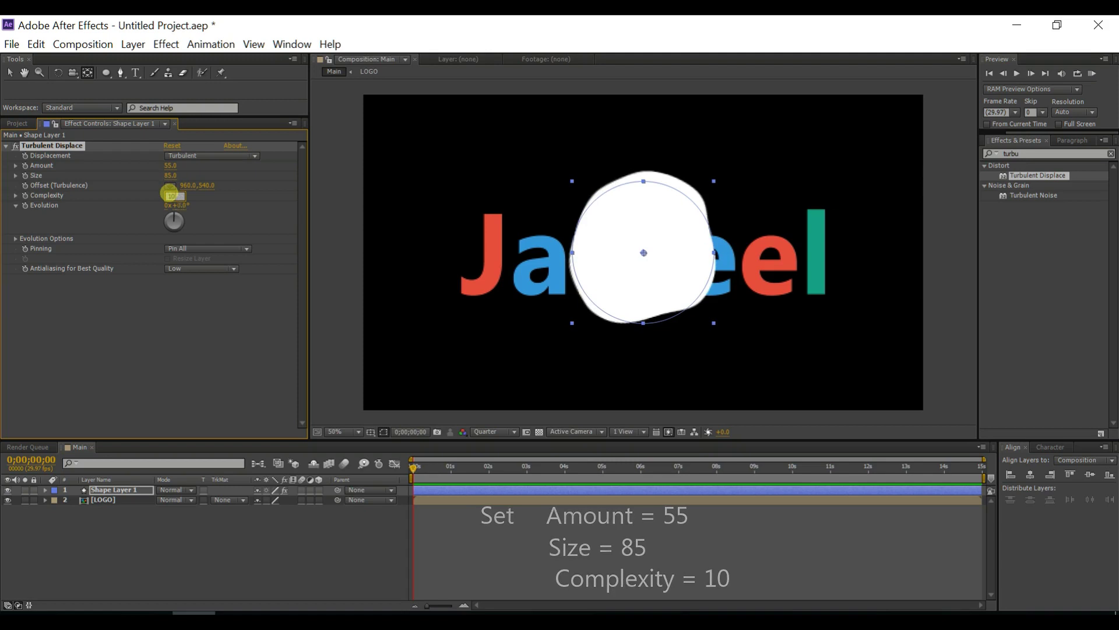
pyautogui.press('Return')
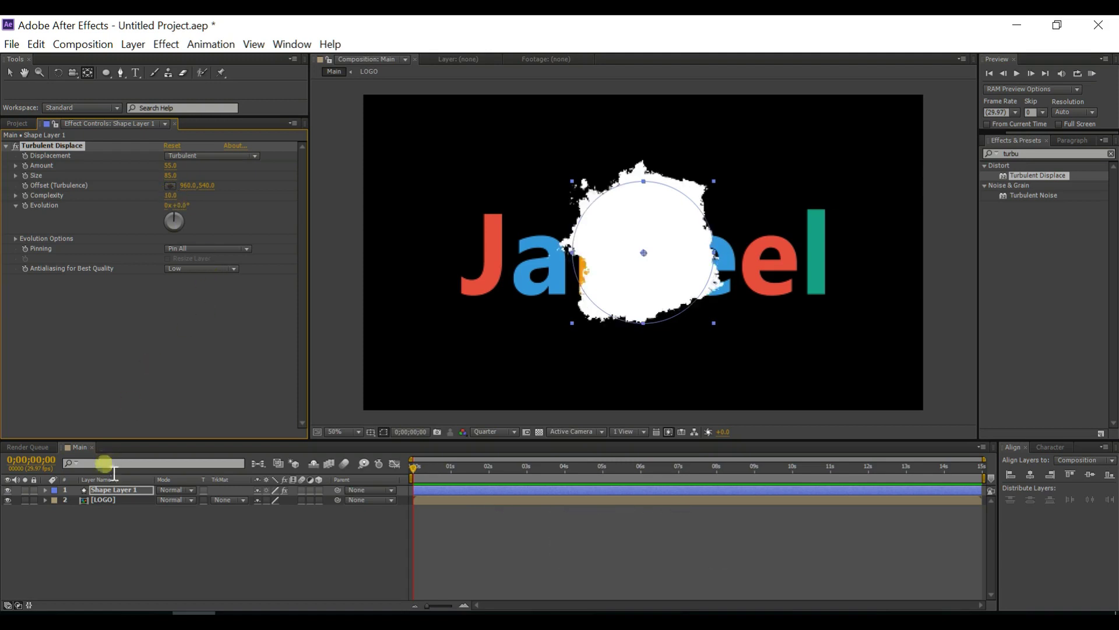
# Step: Set the shape layer's Scale to 0% and view the comp at 33.3%
pyautogui.click(117, 489)
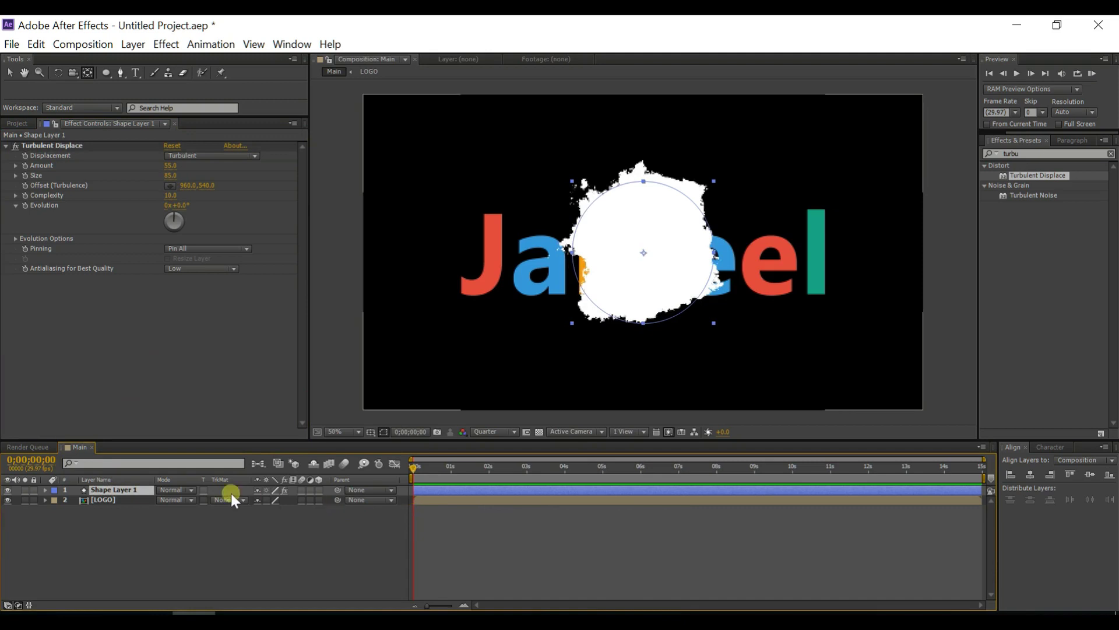
pyautogui.press('s')
pyautogui.click(276, 499)
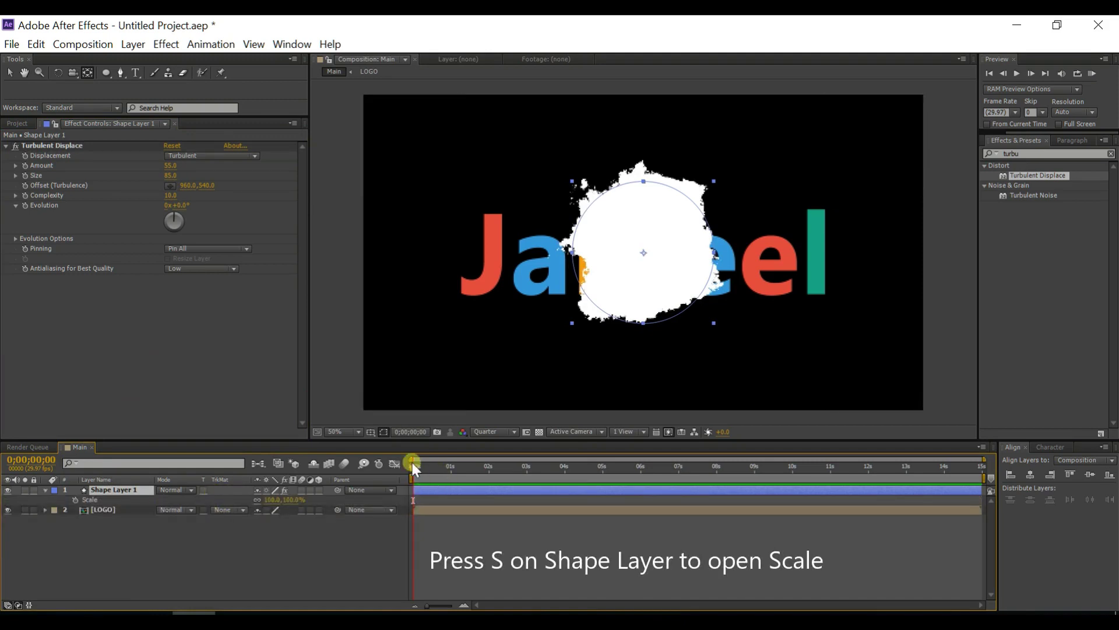
pyautogui.write('0')
pyautogui.press('Return')
pyautogui.click(348, 430)
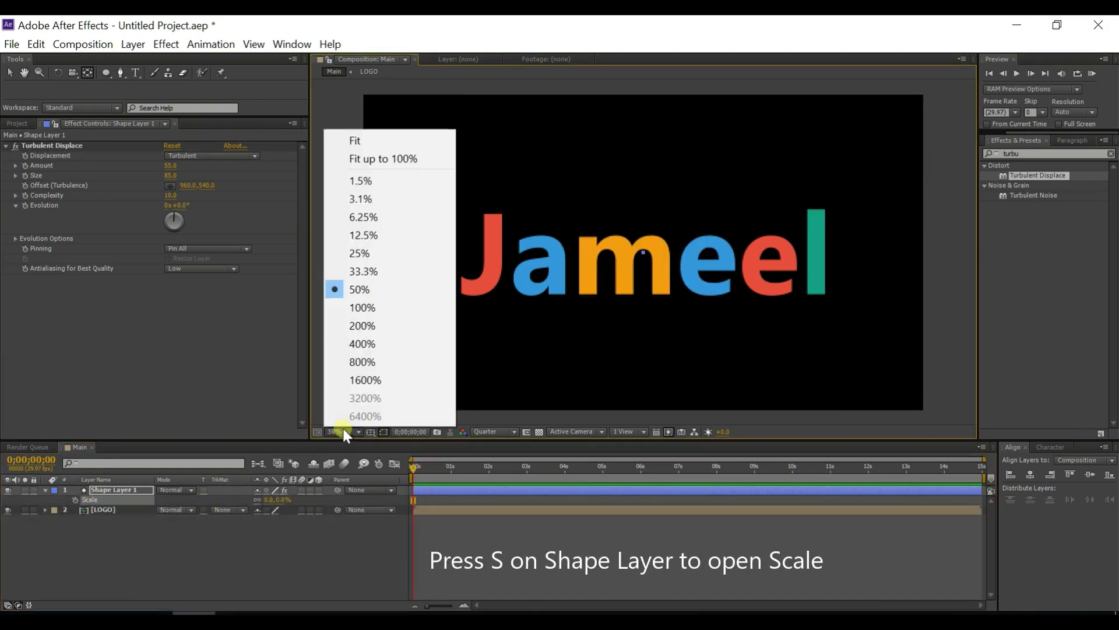
pyautogui.click(363, 272)
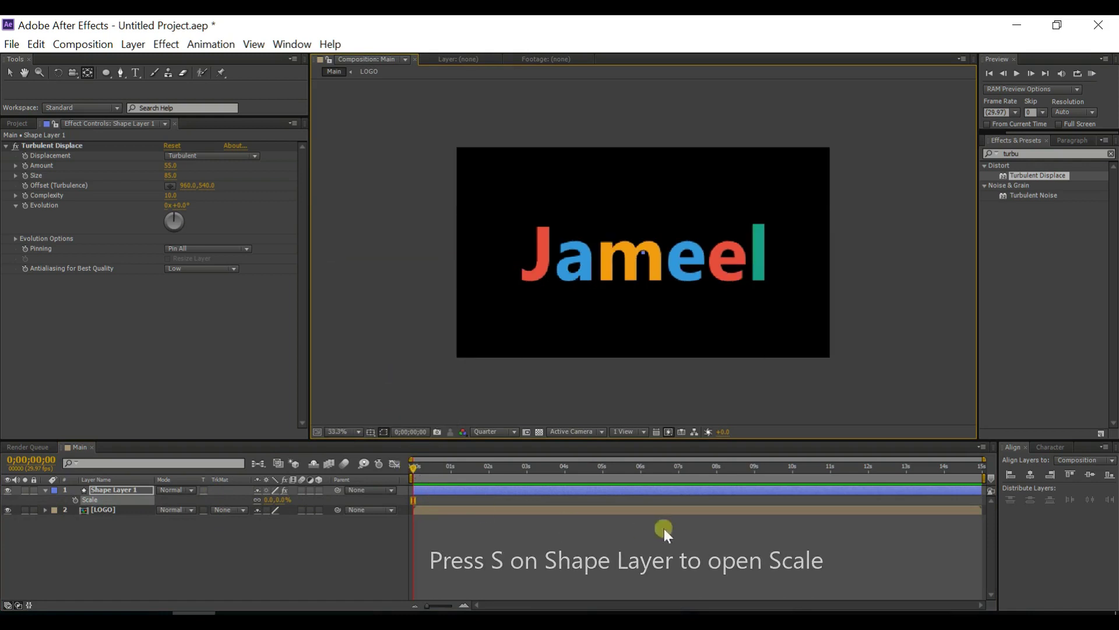
# Step: Move to about 10 seconds and scrub the circle's Scale upward
pyautogui.click(790, 470)
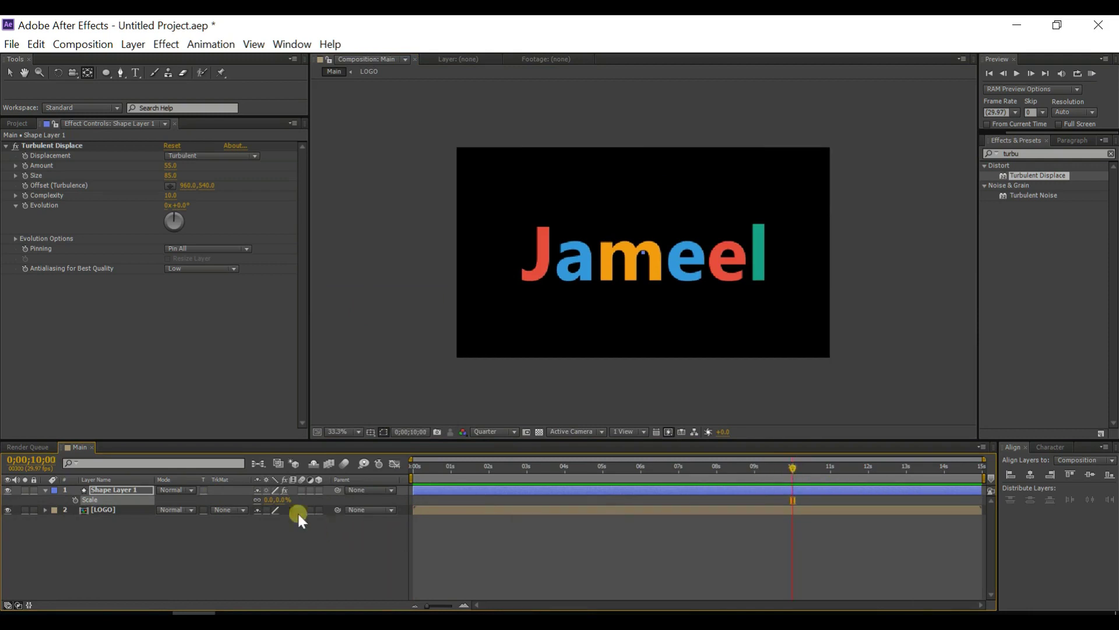
pyautogui.moveTo(270, 503); pyautogui.dragTo(320, 496)
pyautogui.moveTo(684, 515); pyautogui.dragTo(772, 519)
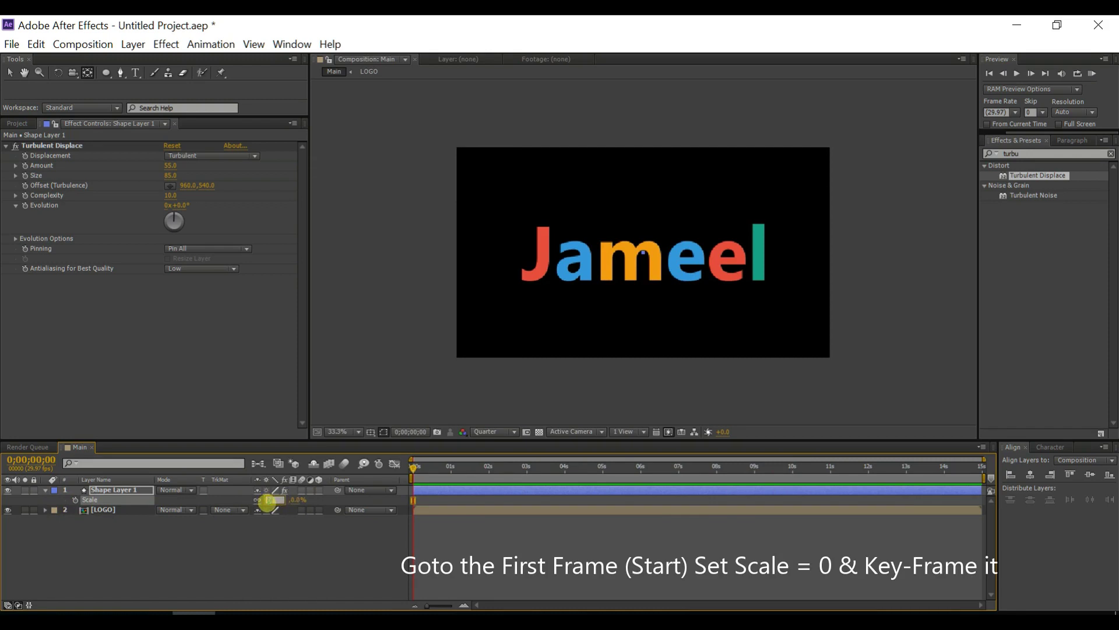
# Step: Keyframe the circle's Scale at 0% at the start and 477% at exactly 10 seconds
pyautogui.click(76, 500)
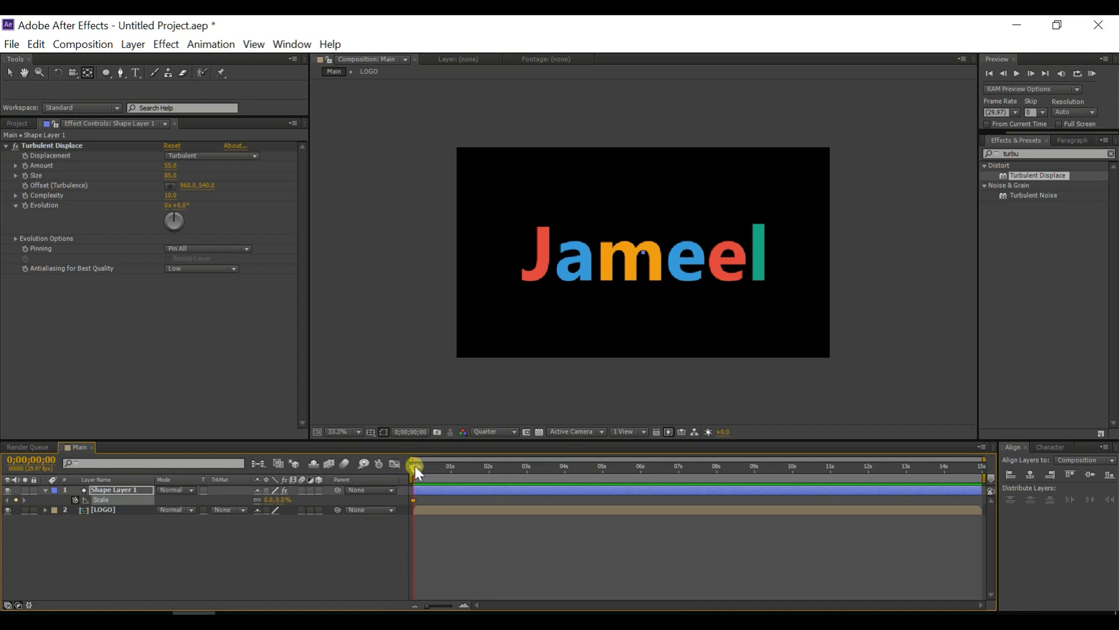
pyautogui.moveTo(795, 527); pyautogui.dragTo(794, 533)
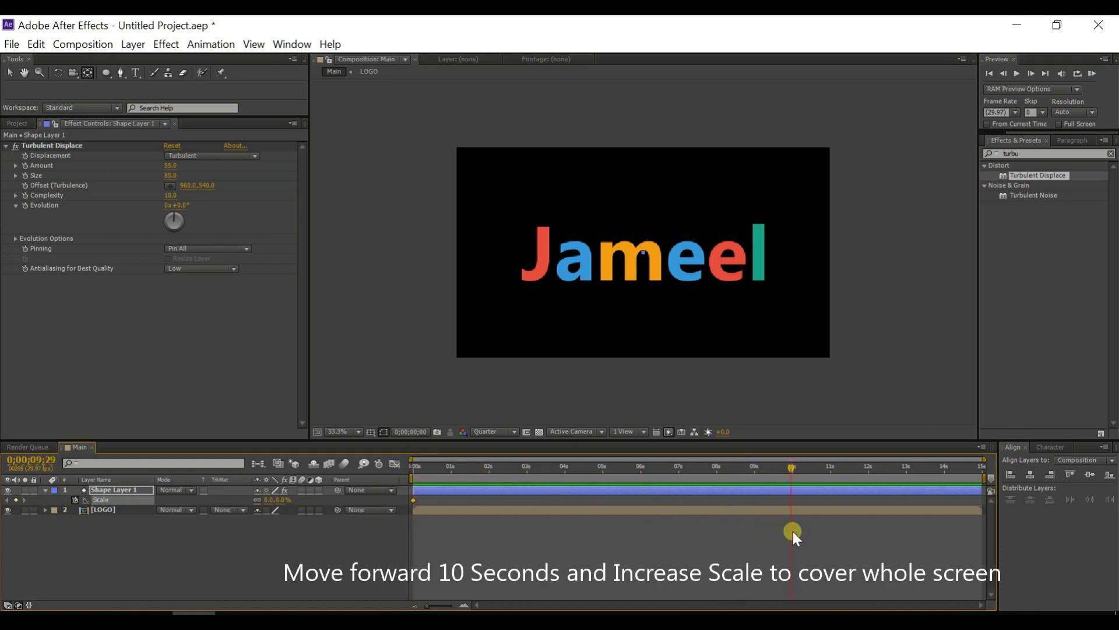
pyautogui.press('pagedown')
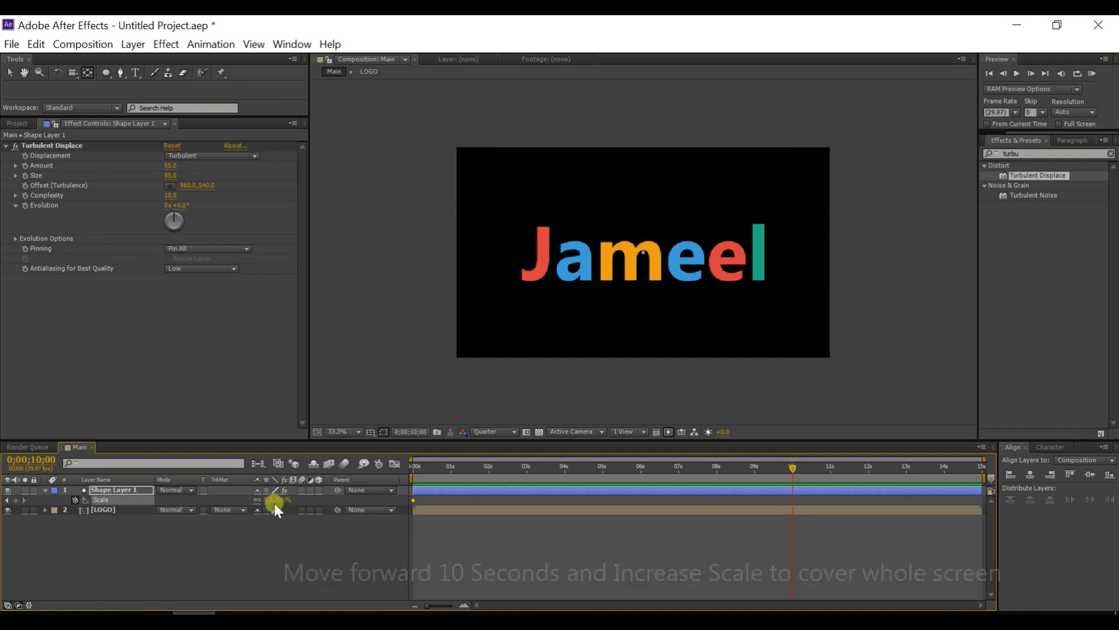
pyautogui.moveTo(274, 500); pyautogui.dragTo(470, 516)
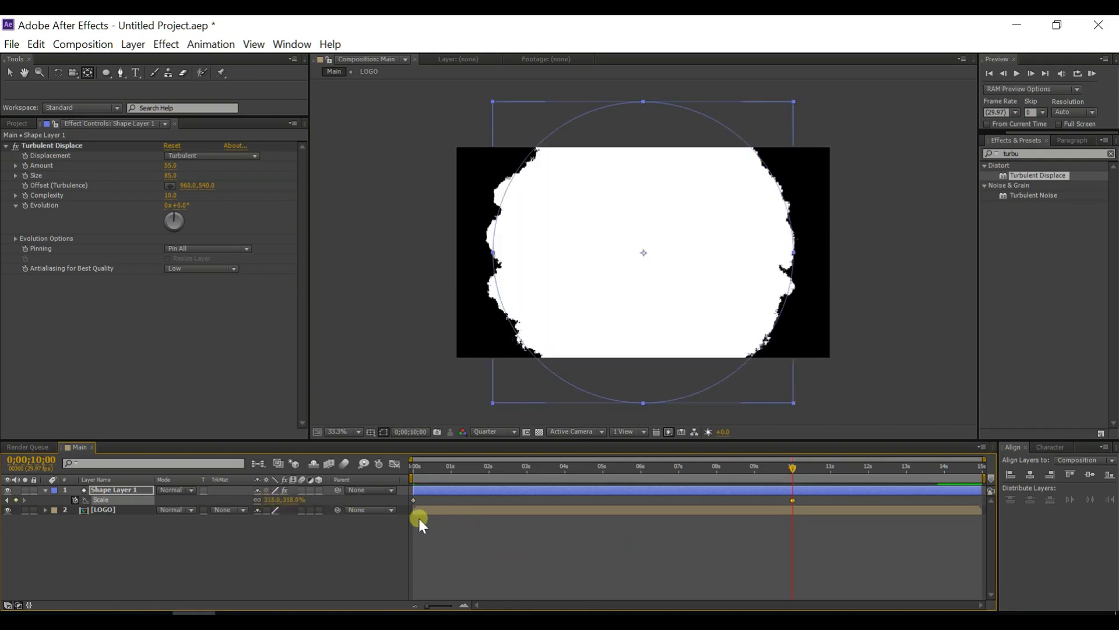
pyautogui.moveTo(275, 500); pyautogui.dragTo(355, 498)
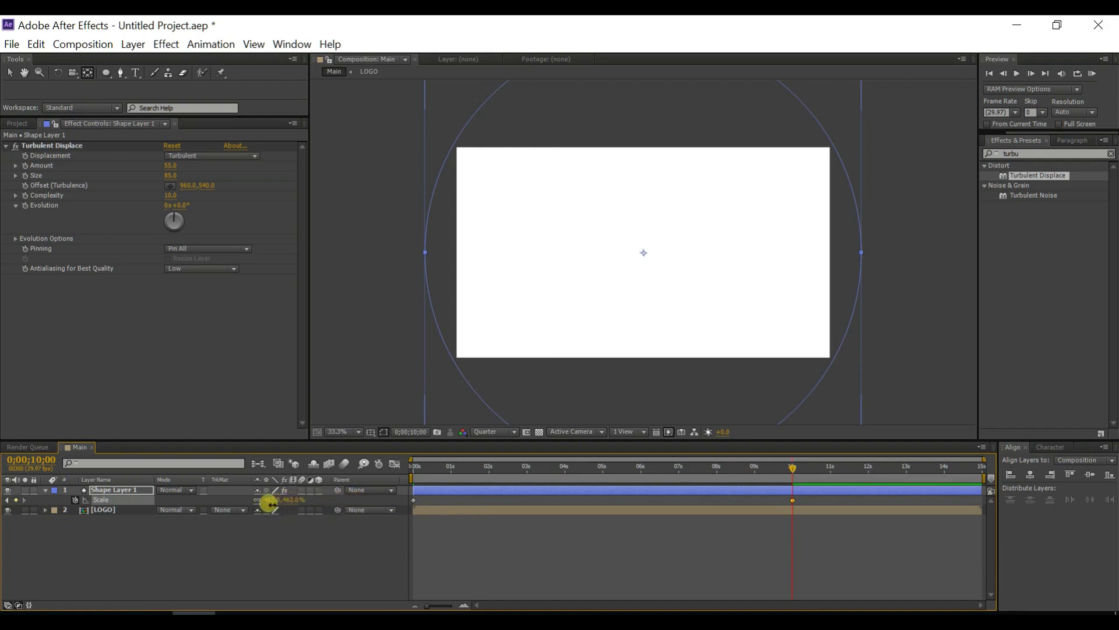
pyautogui.moveTo(281, 504); pyautogui.dragTo(272, 510)
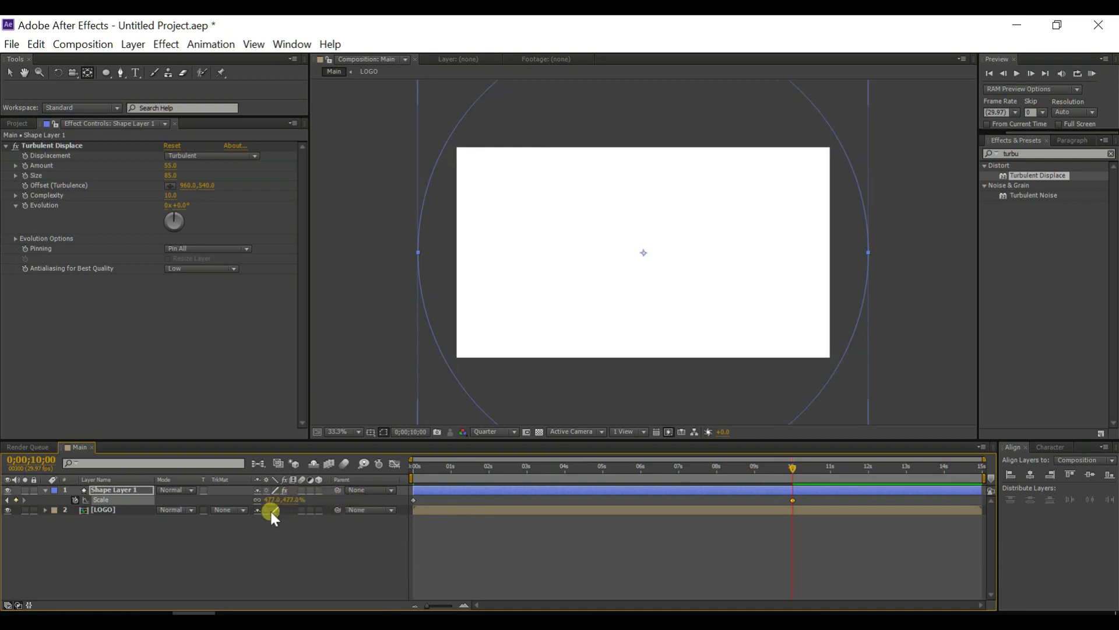
pyautogui.click(46, 489)
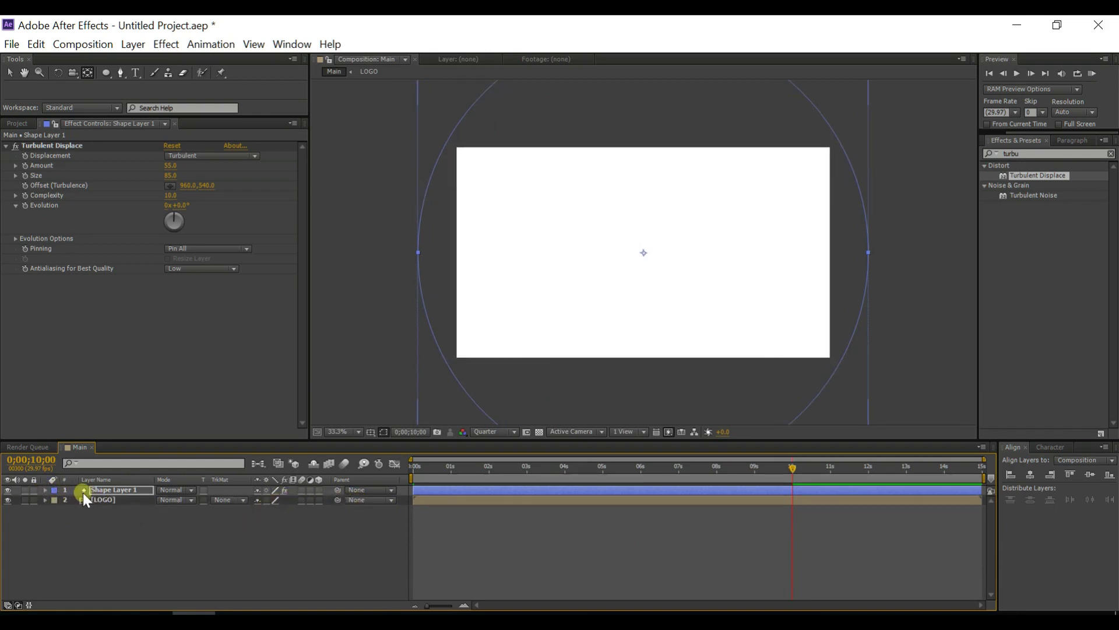
# Step: Pre-compose the shape layer and set LOGO's track matte to Alpha Matte
pyautogui.rightClick(131, 490)
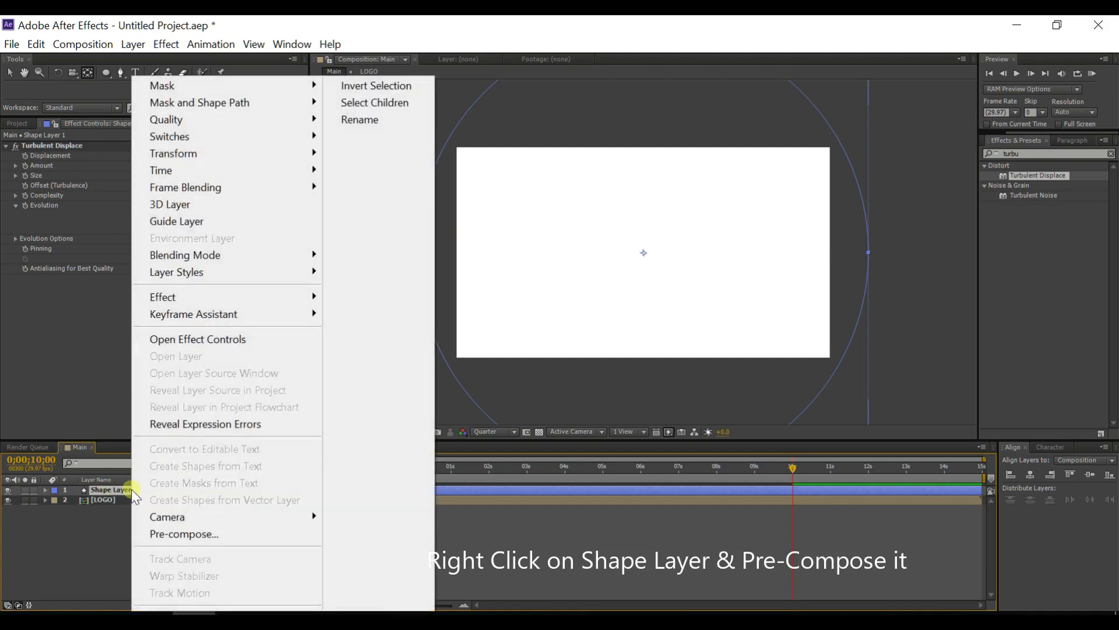
pyautogui.click(179, 533)
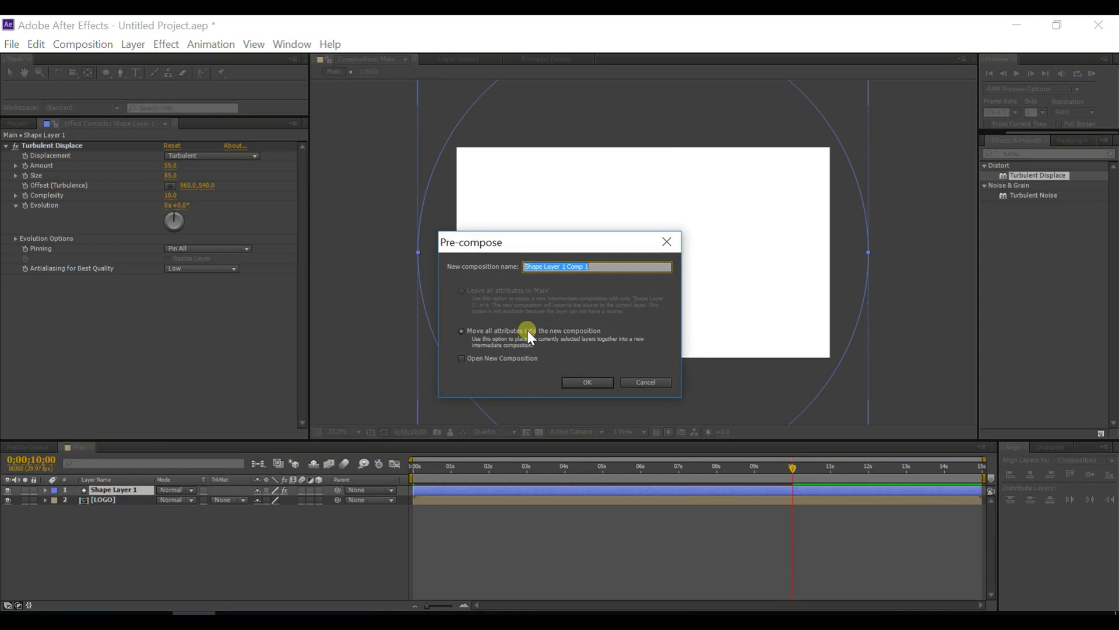
pyautogui.click(475, 327)
pyautogui.click(574, 380)
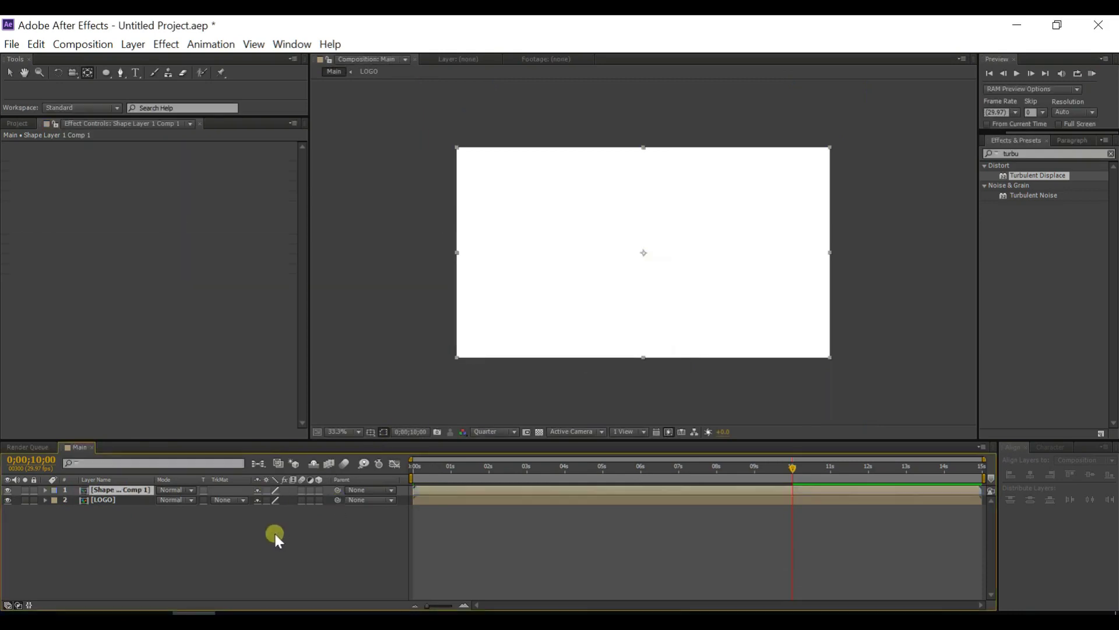
pyautogui.click(240, 499)
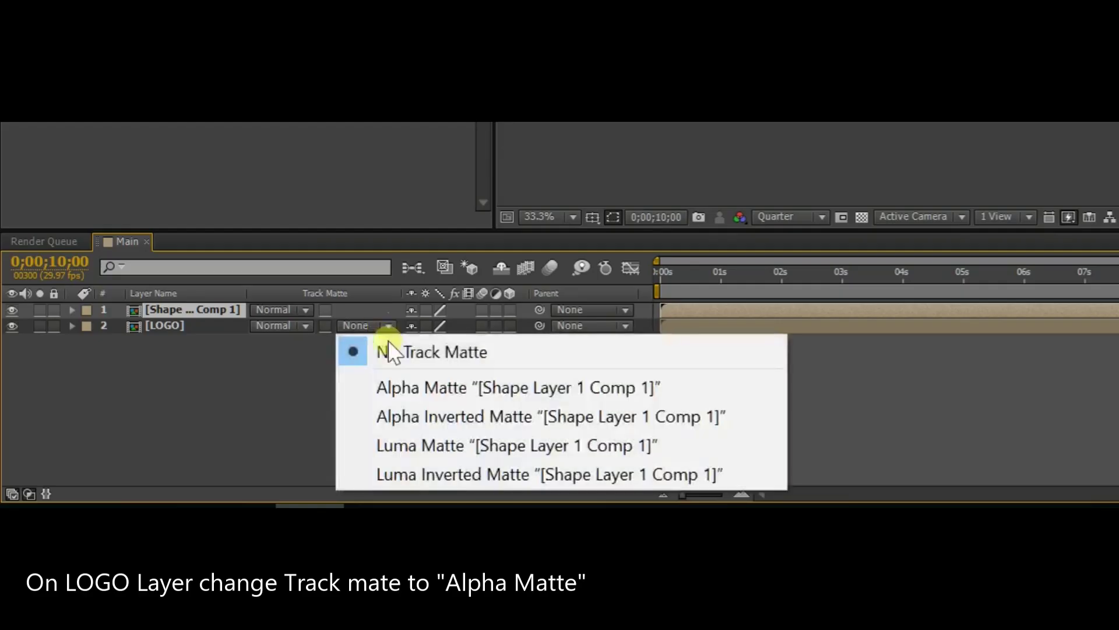
pyautogui.click(407, 382)
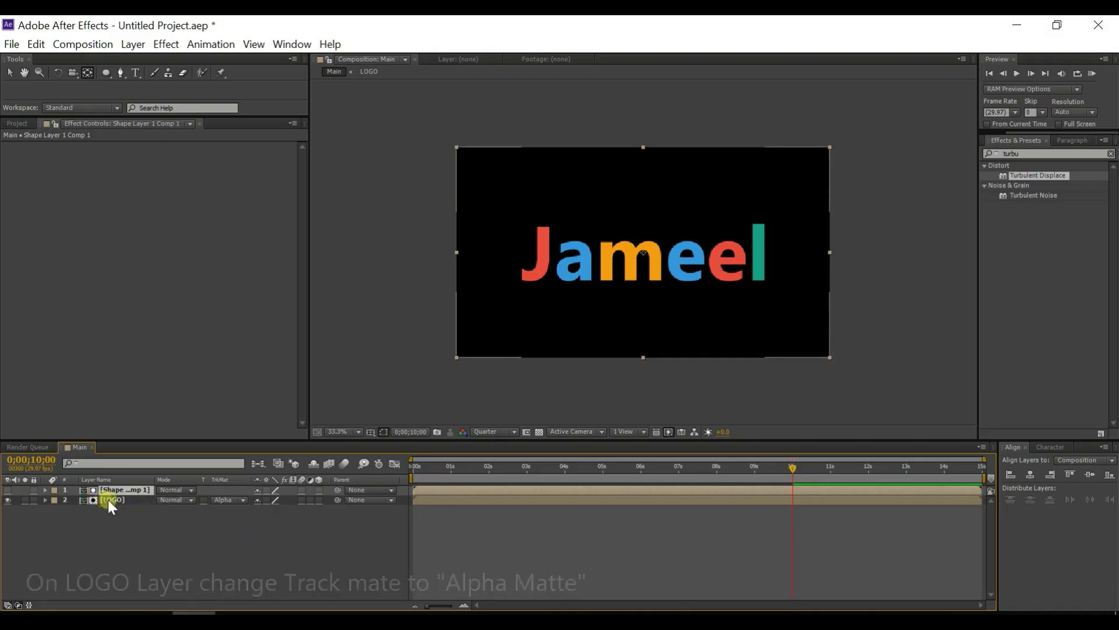
# Step: Pre-compose both layers into a composition named LOGO COMP 1
pyautogui.click(116, 524)
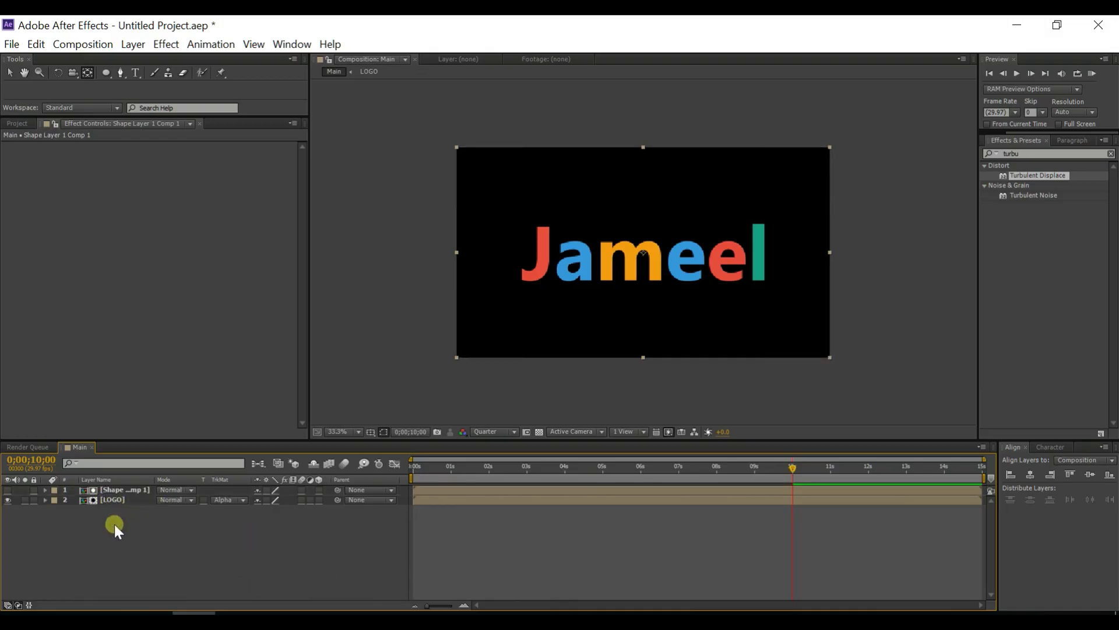
pyautogui.moveTo(116, 509); pyautogui.dragTo(131, 481)
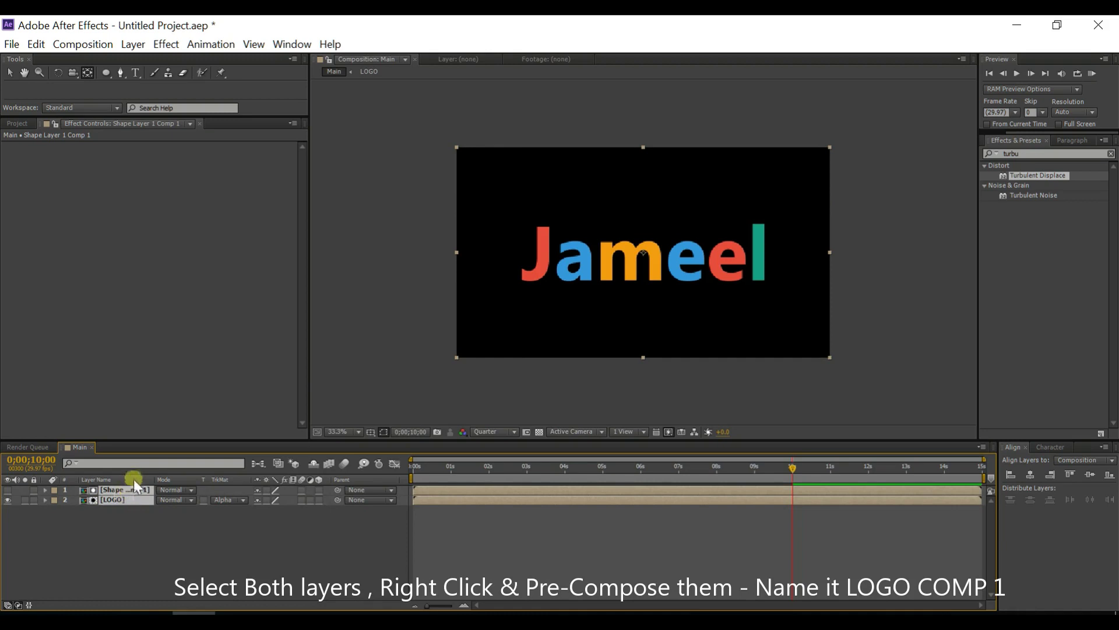
pyautogui.rightClick(134, 479)
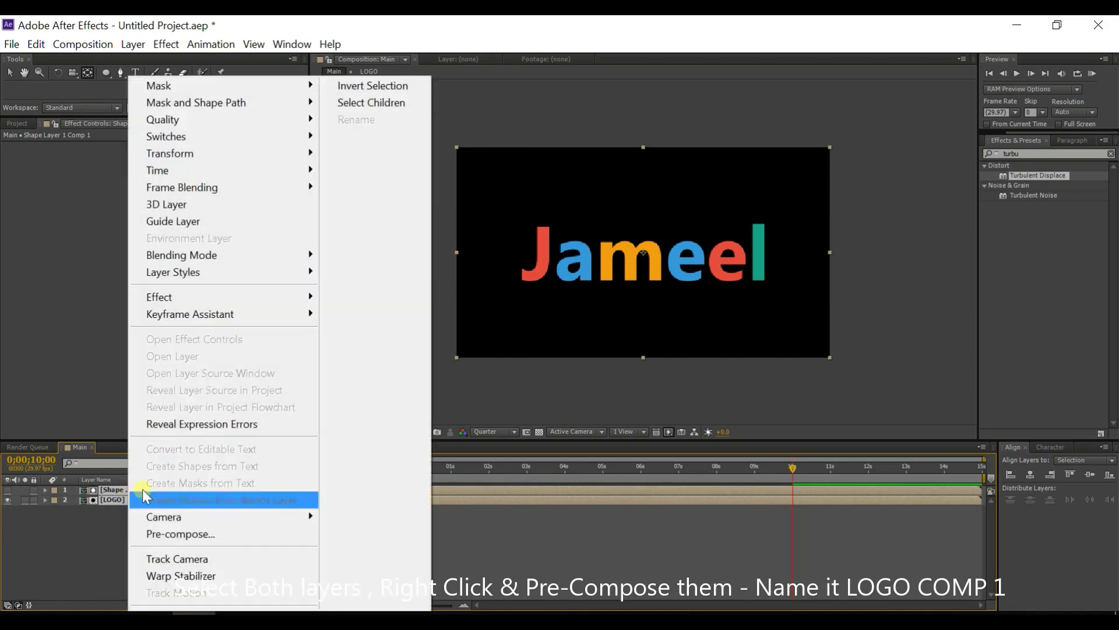
pyautogui.click(172, 533)
pyautogui.press('BackSpace')
pyautogui.write('LOGO COMP 1')
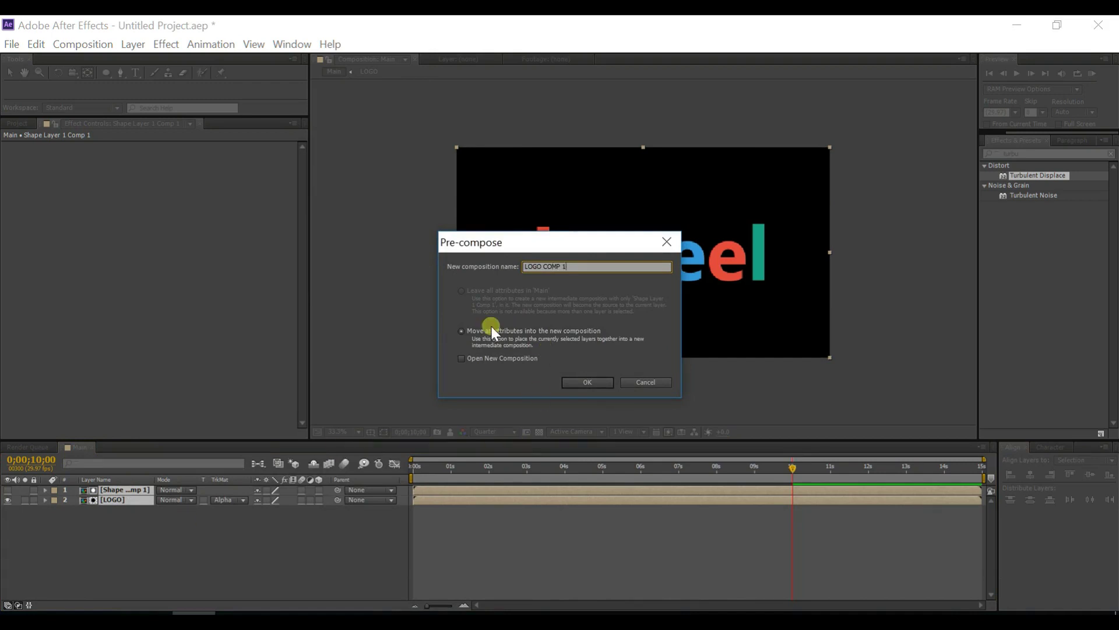
pyautogui.click(582, 381)
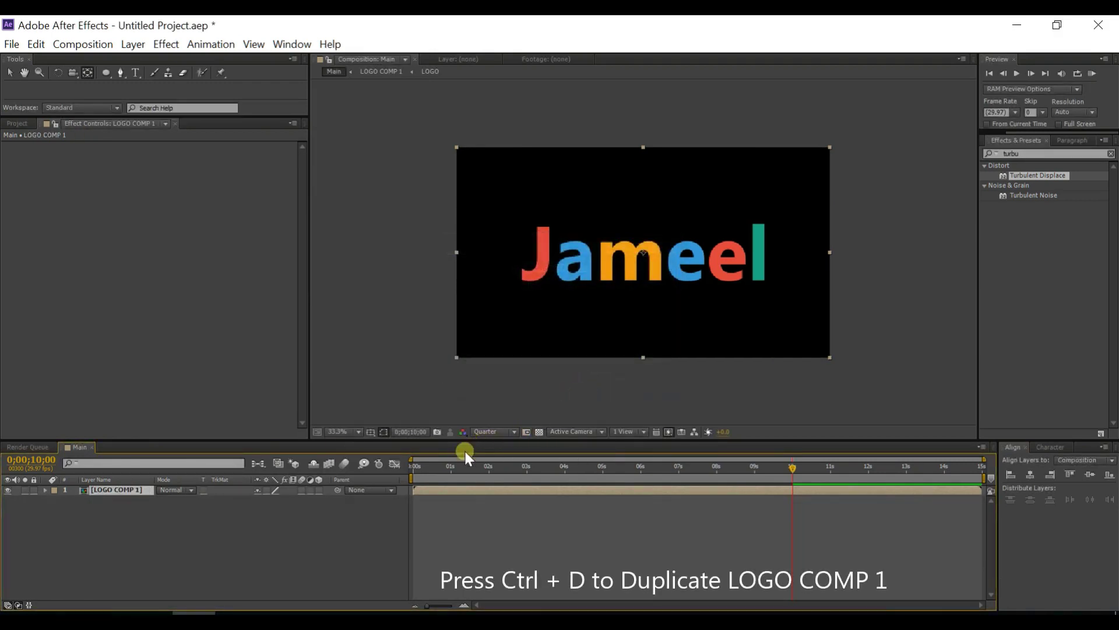
# Step: Duplicate LOGO COMP 1 and slide the bottom copy slightly earlier in the timeline
pyautogui.hotkey('ctrl', 'd')
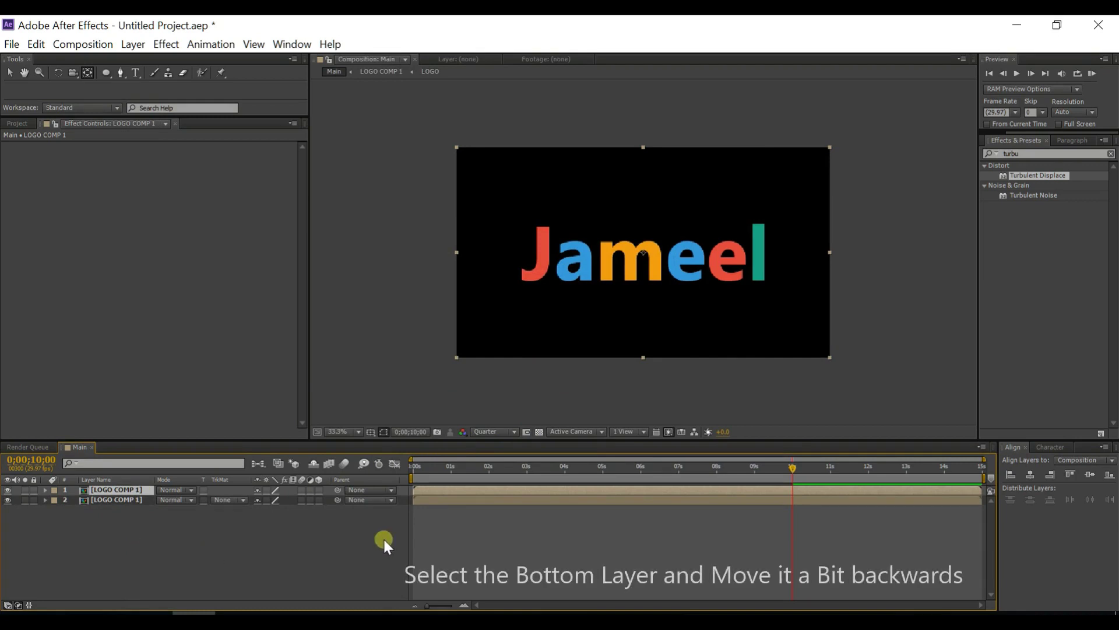
pyautogui.click(437, 502)
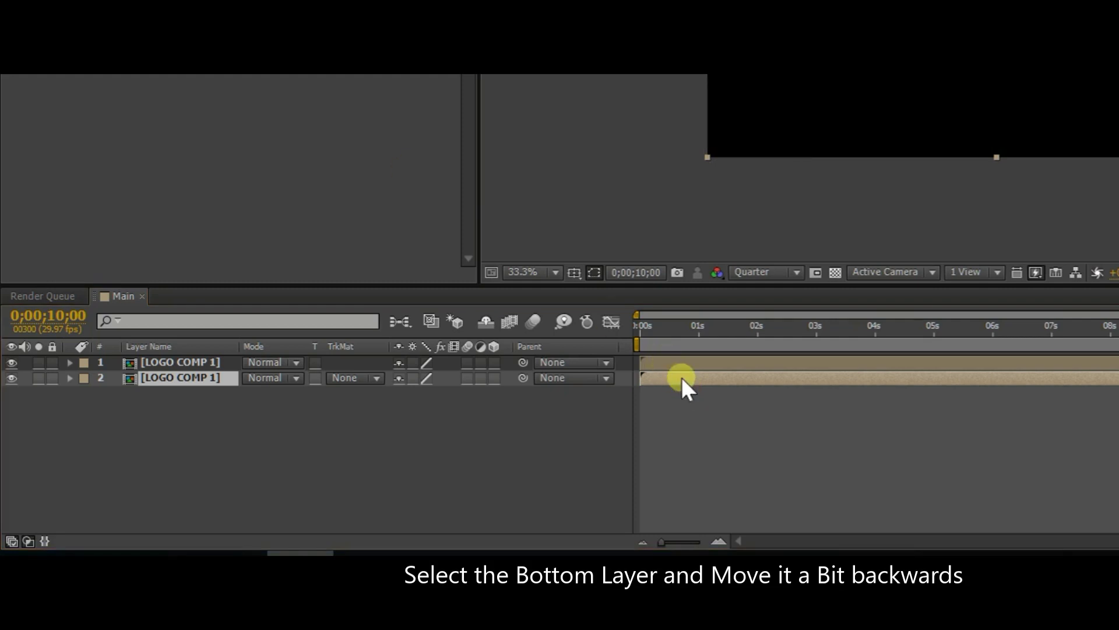
pyautogui.moveTo(682, 379); pyautogui.dragTo(676, 380)
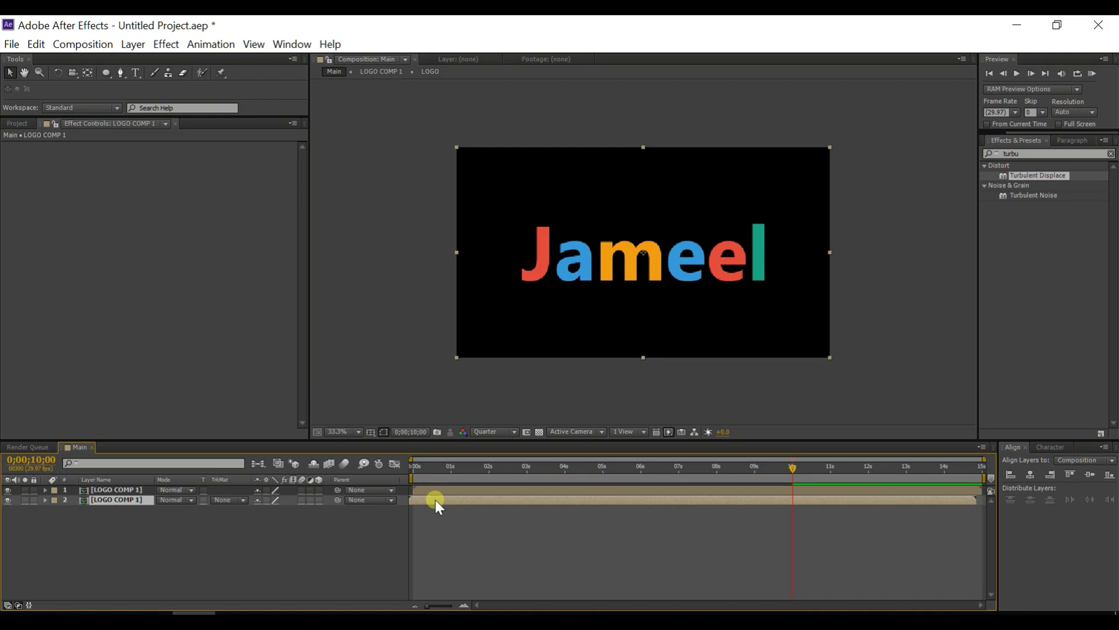
# Step: Replace the old 'turbu' effect search with 'simple' to find Simple Choker
pyautogui.click(135, 490)
pyautogui.doubleClick(1029, 153)
pyautogui.press('BackSpace')
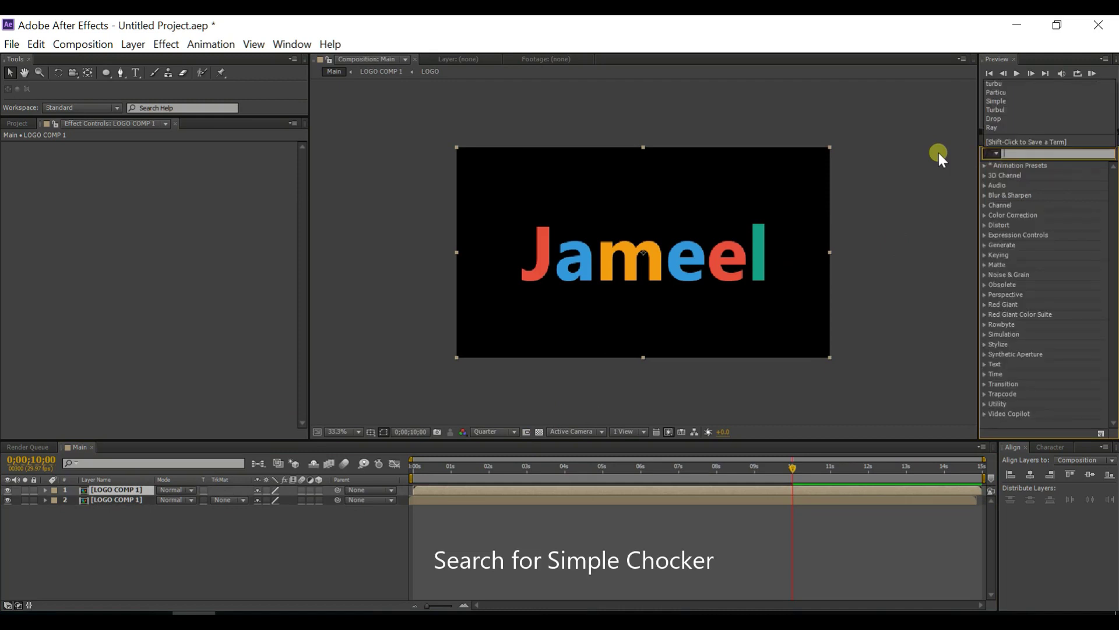
pyautogui.write('simple')
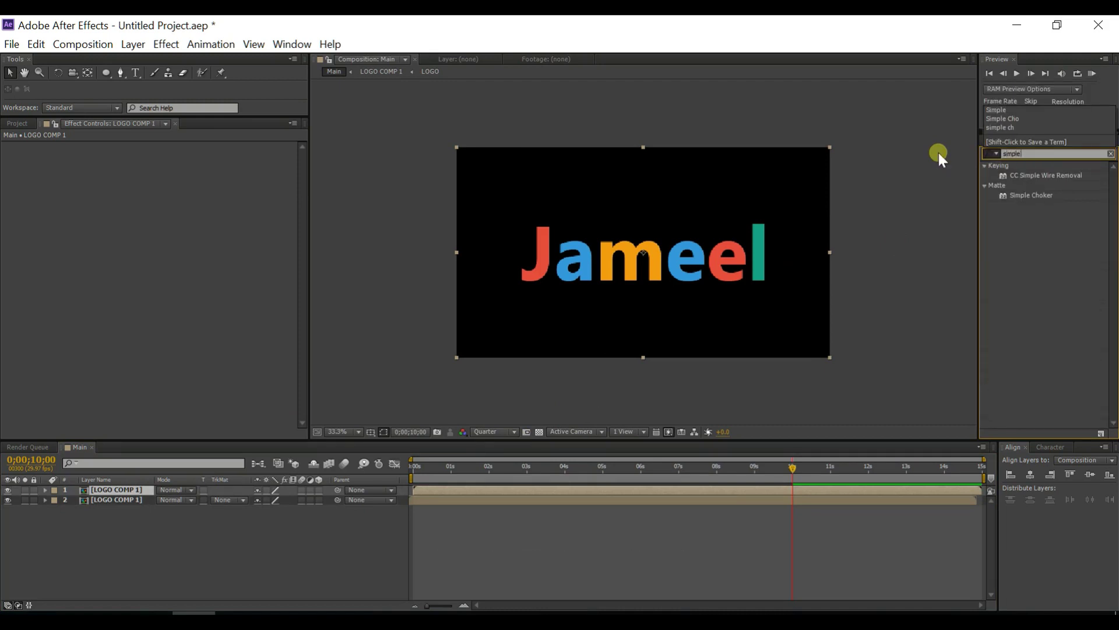
pyautogui.click(939, 153)
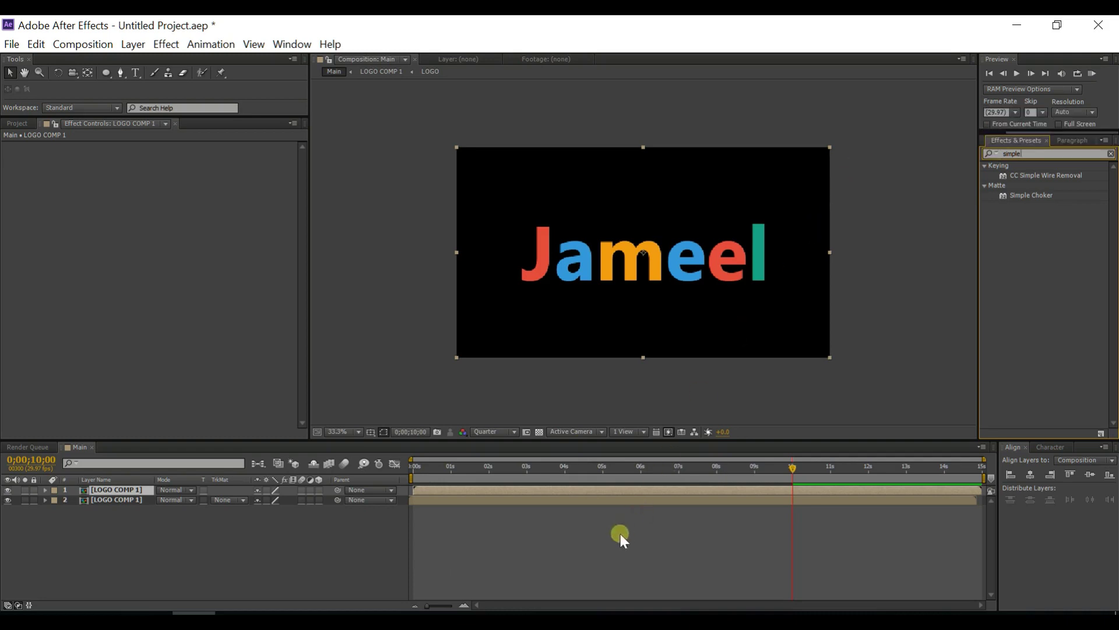
# Step: Matte the bottom LOGO COMP 1 layer with an Alpha Inverted Matte of the top copy
pyautogui.click(120, 499)
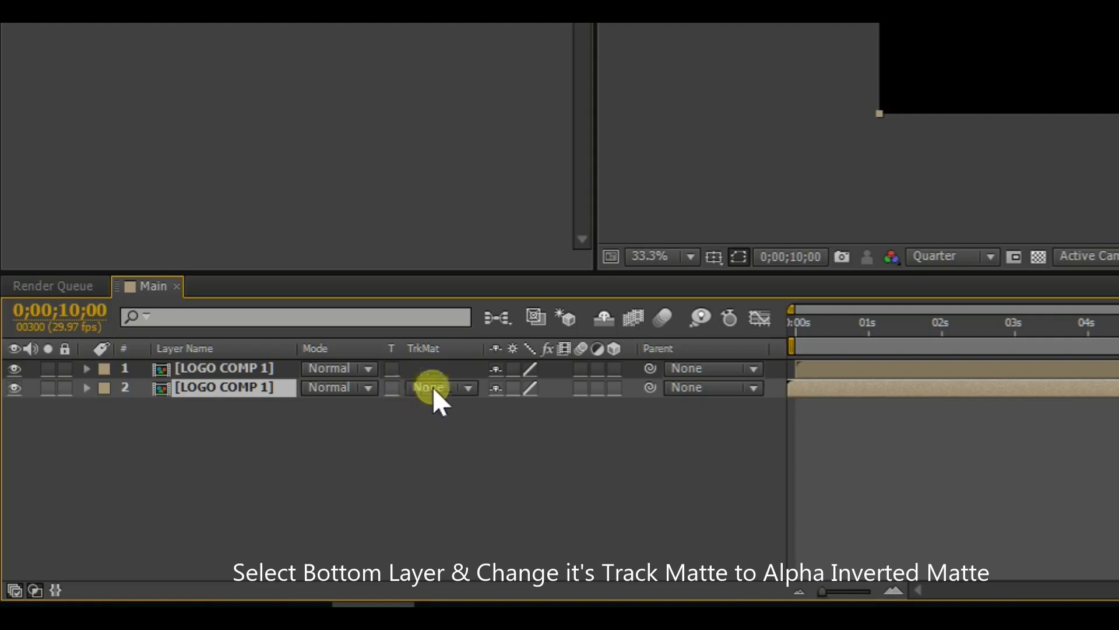
pyautogui.click(432, 387)
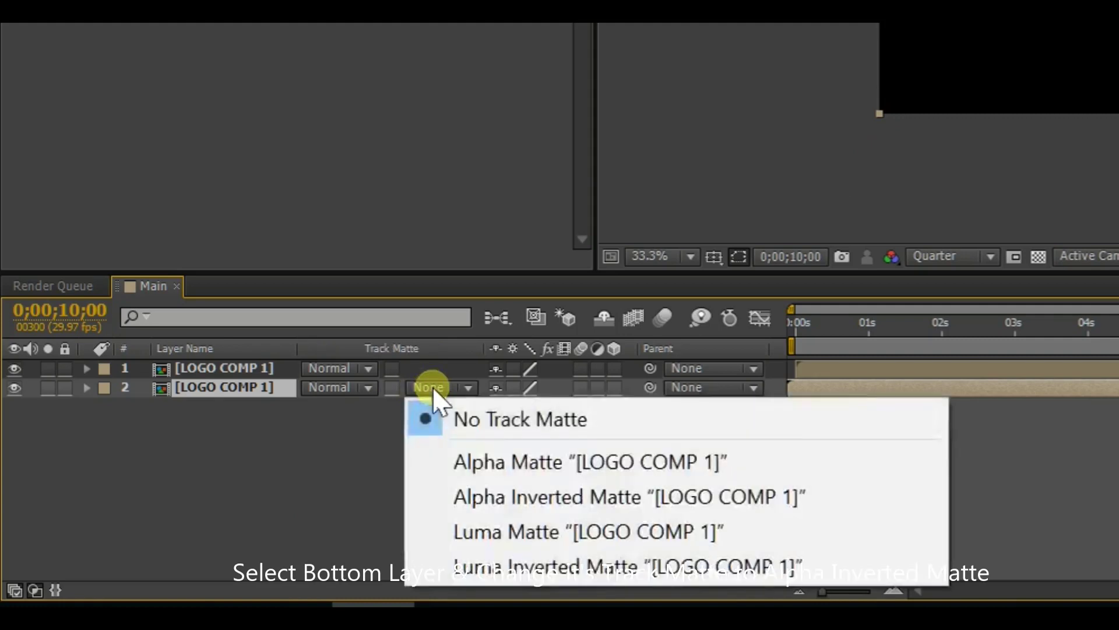
pyautogui.click(516, 499)
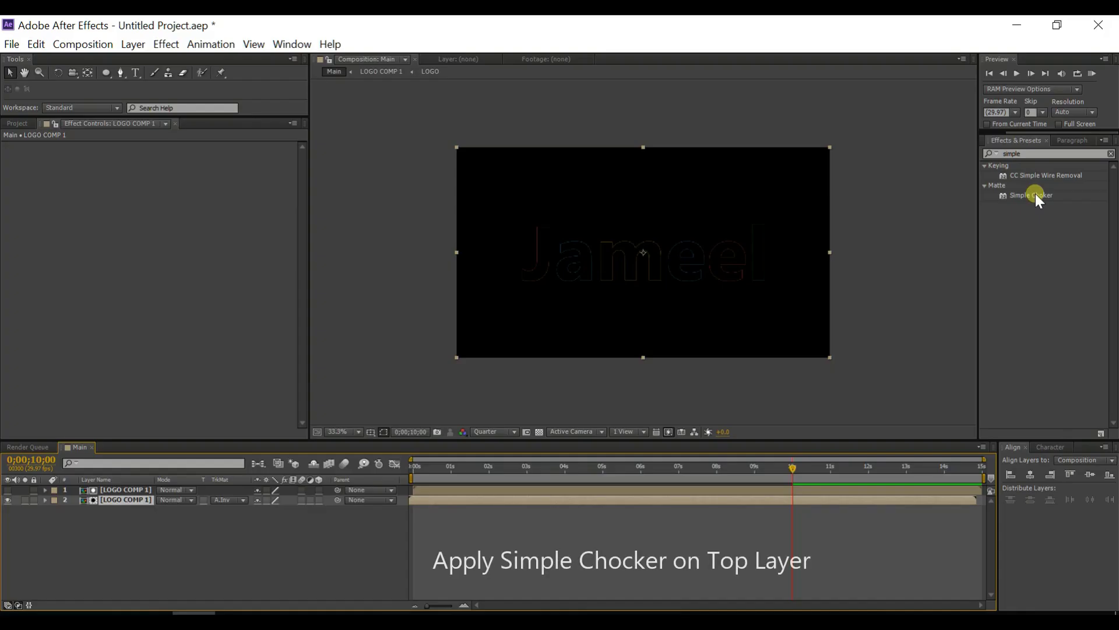
# Step: Apply Simple Choker to the top LOGO COMP 1 layer with Choke Matte -2
pyautogui.moveTo(1037, 198); pyautogui.dragTo(131, 495)
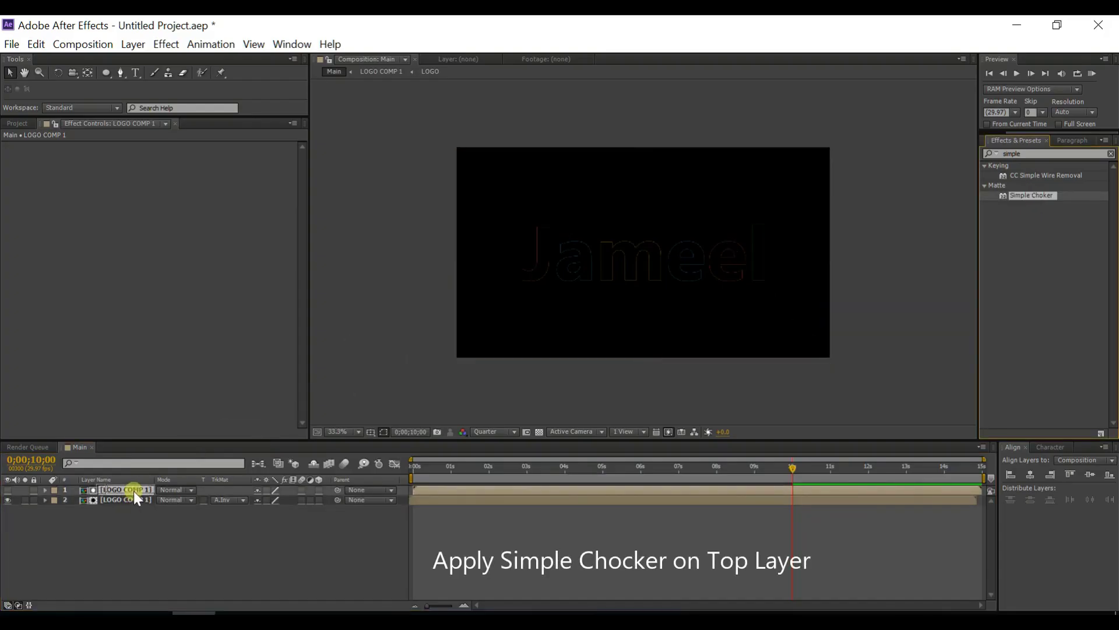
pyautogui.moveTo(134, 491); pyautogui.dragTo(134, 491)
pyautogui.click(172, 166)
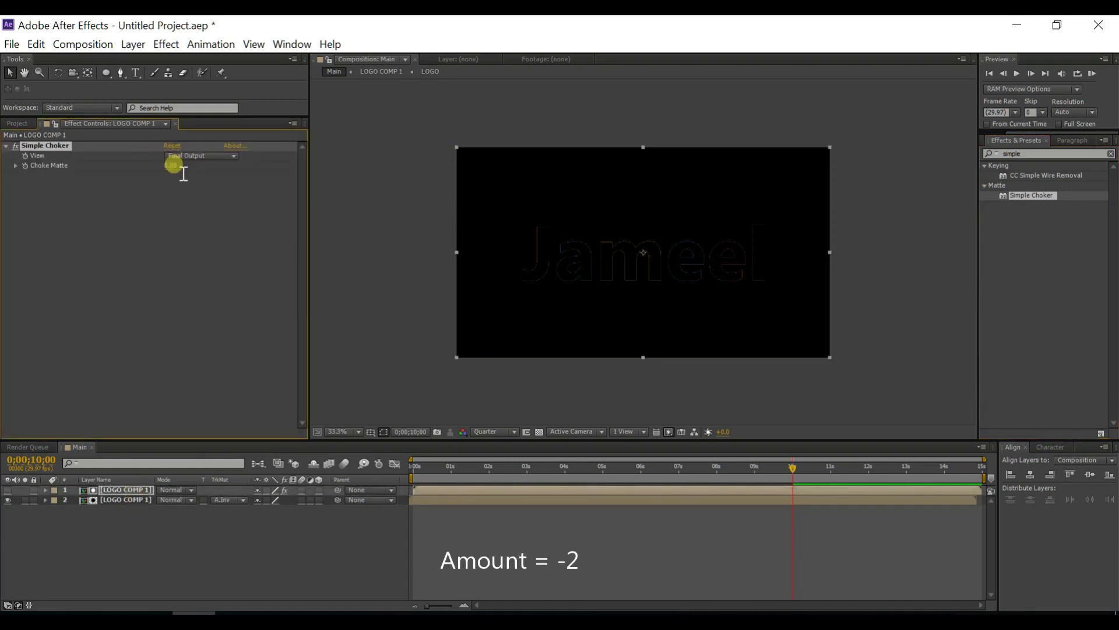
pyautogui.write('-2')
pyautogui.press('Return')
pyautogui.moveTo(525, 466); pyautogui.dragTo(496, 470)
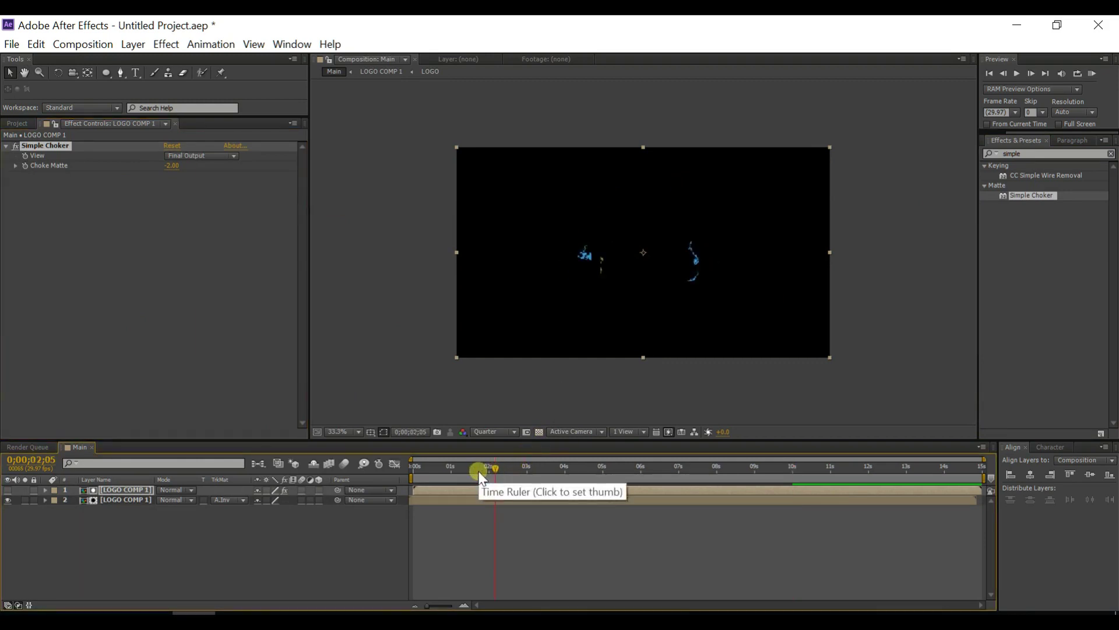
# Step: Pre-compose both selected LOGO COMP 1 layers into a new comp named 'LOGO COMP 2'
pyautogui.click(120, 520)
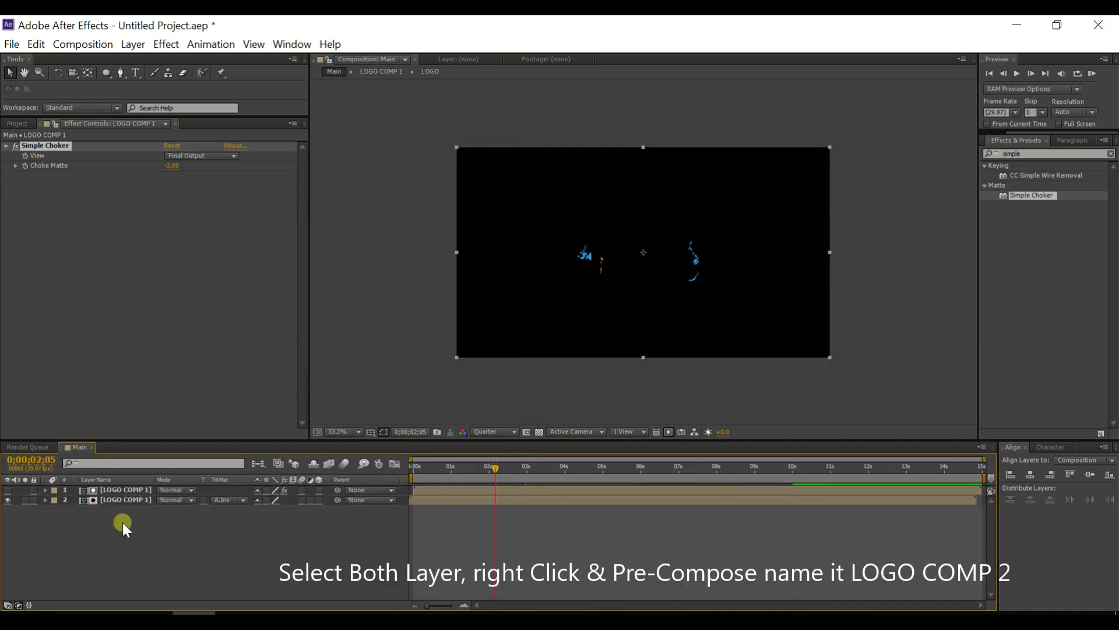
pyautogui.click(129, 500)
pyautogui.keyDown('shift'); pyautogui.click(127, 487); pyautogui.keyUp('shift')
pyautogui.rightClick(127, 488)
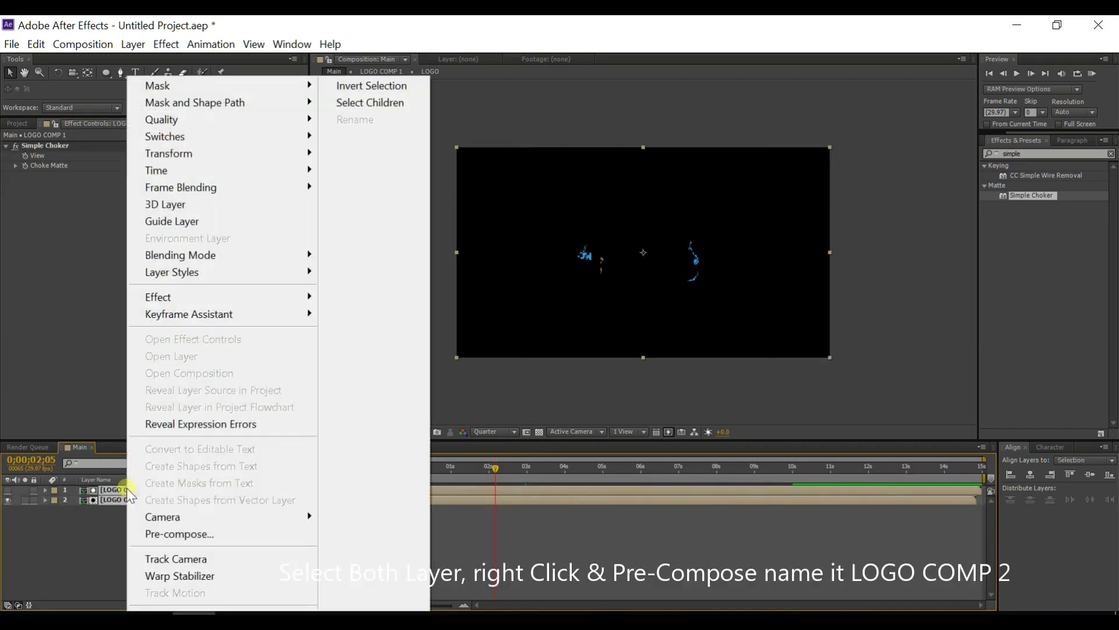
pyautogui.click(176, 531)
pyautogui.write('LOGO')
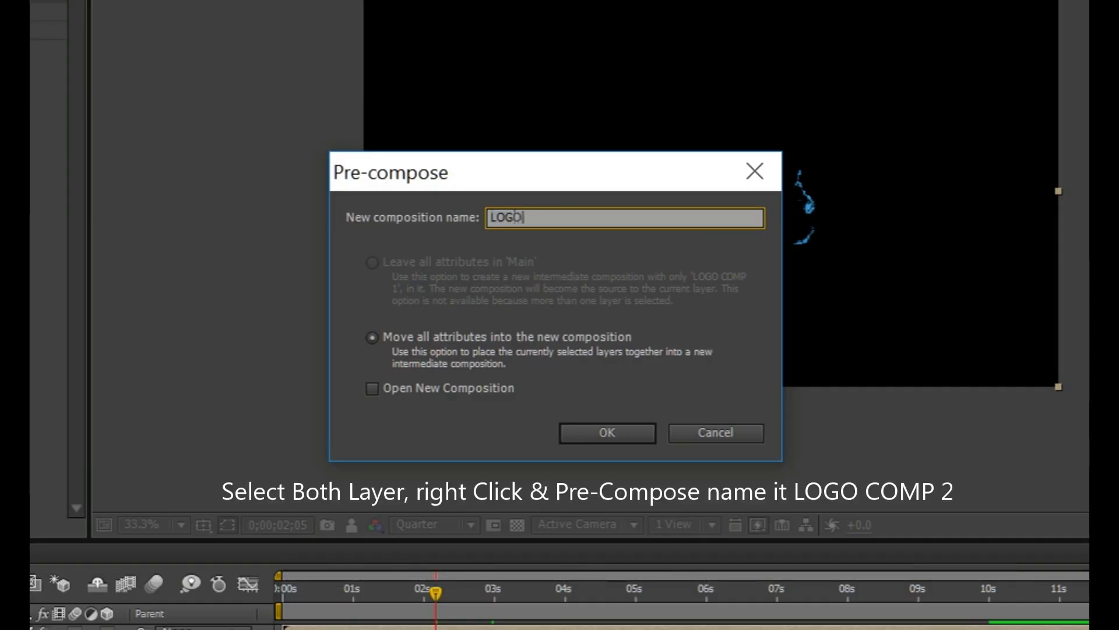
pyautogui.write(' COMP 2')
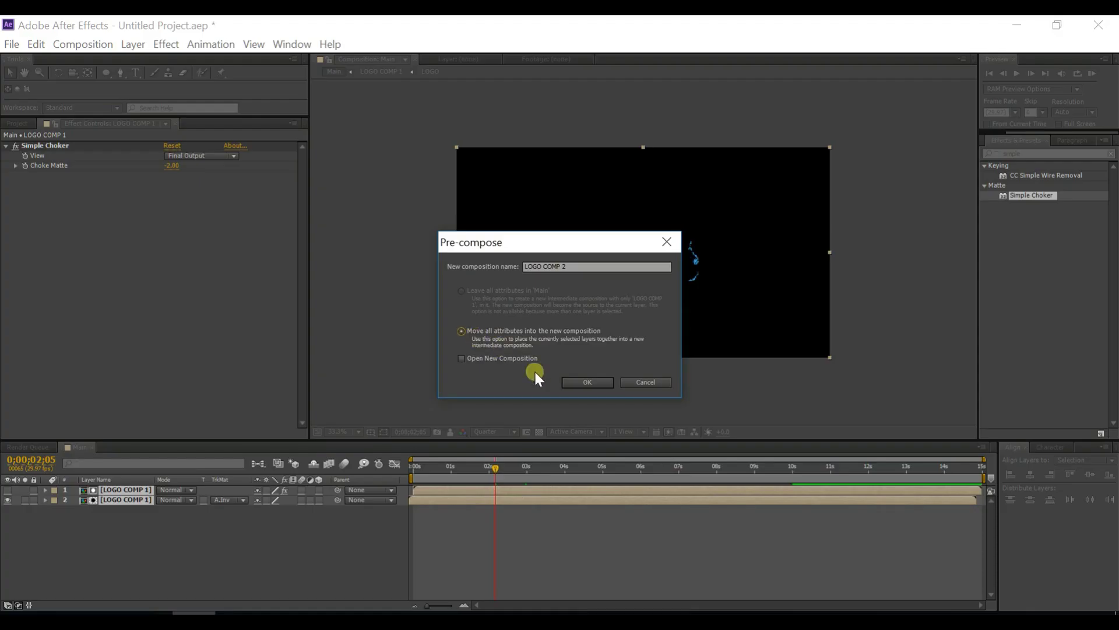
pyautogui.click(583, 382)
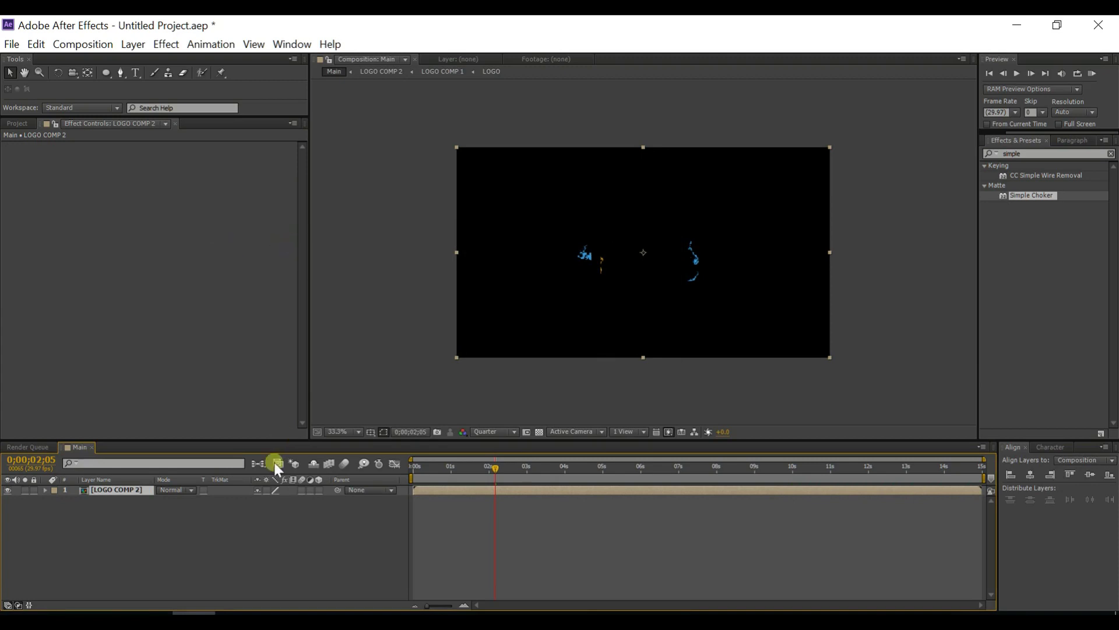
# Step: Drop Shape Layer 1 Comp 1 from the Project panel into Main and nudge it later
pyautogui.click(12, 126)
pyautogui.moveTo(61, 271); pyautogui.dragTo(117, 485)
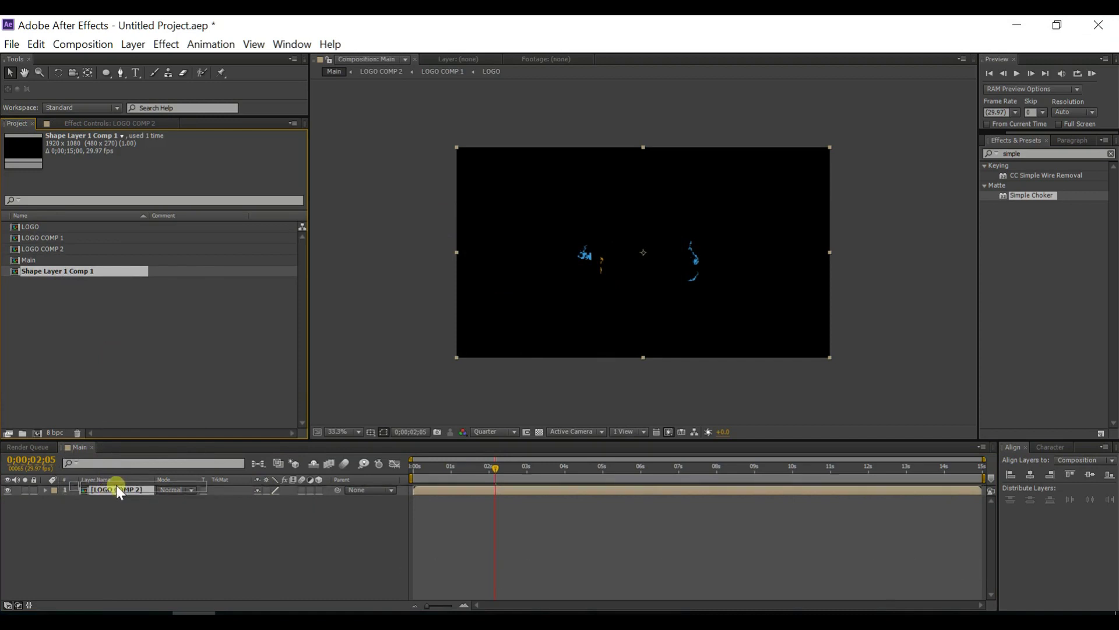
pyautogui.moveTo(116, 485); pyautogui.dragTo(114, 486)
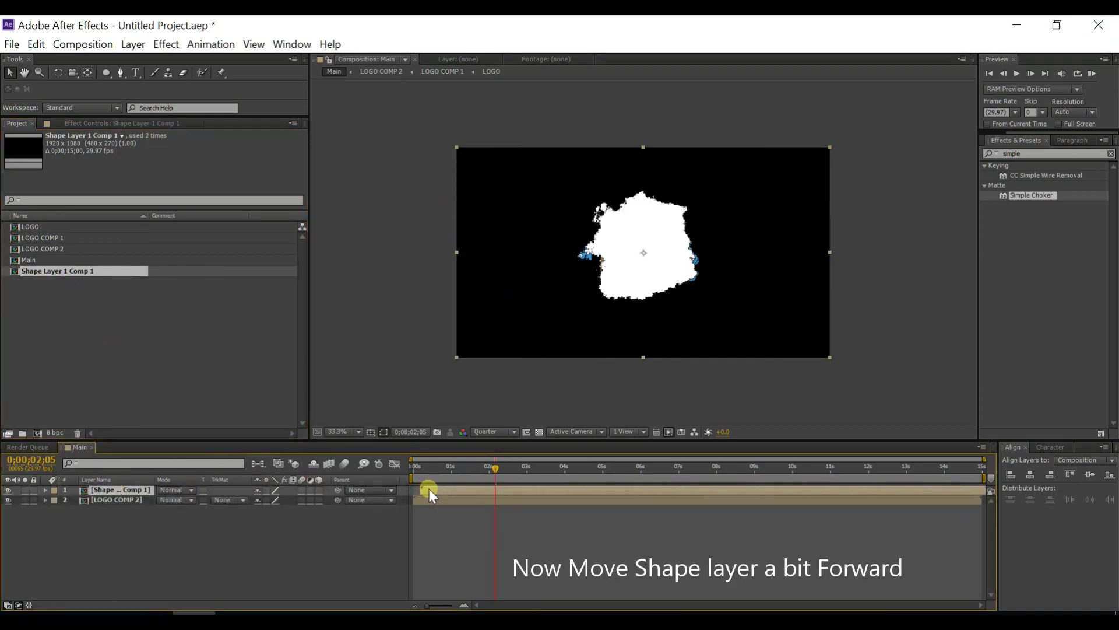
pyautogui.moveTo(429, 488); pyautogui.dragTo(432, 489)
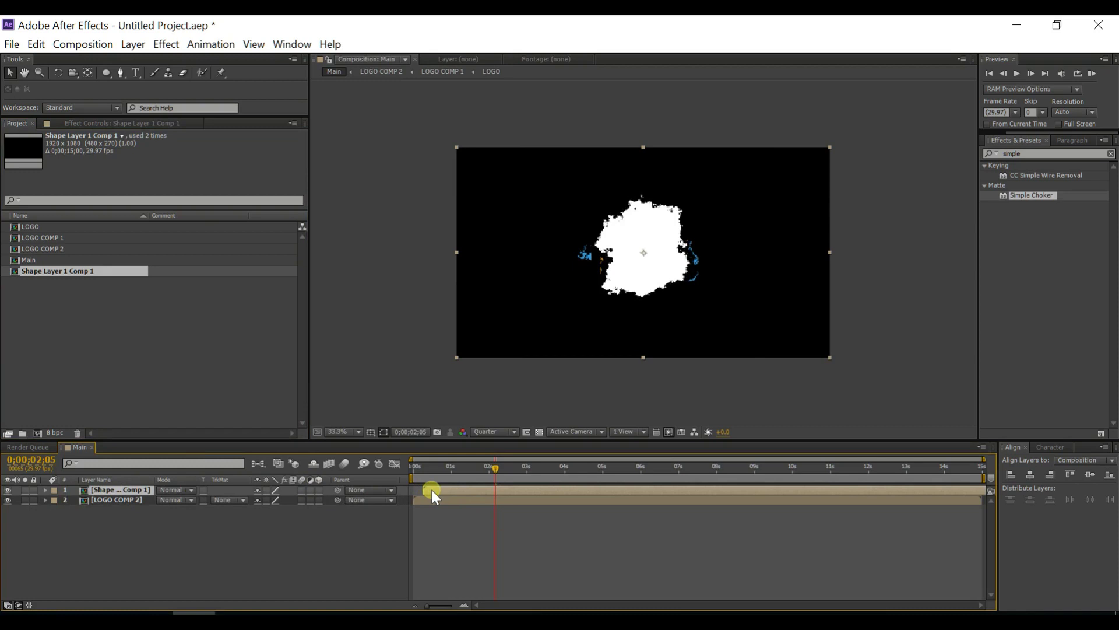
# Step: Set LOGO COMP 2's track matte to Alpha Inverted, using the shape layer above it
pyautogui.click(108, 500)
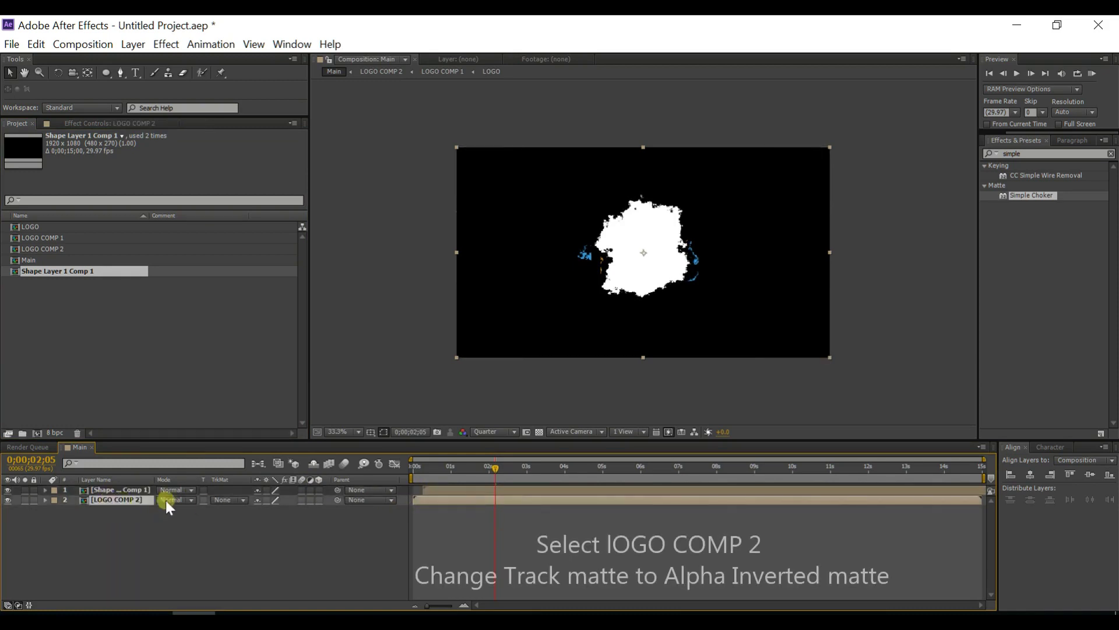
pyautogui.click(230, 500)
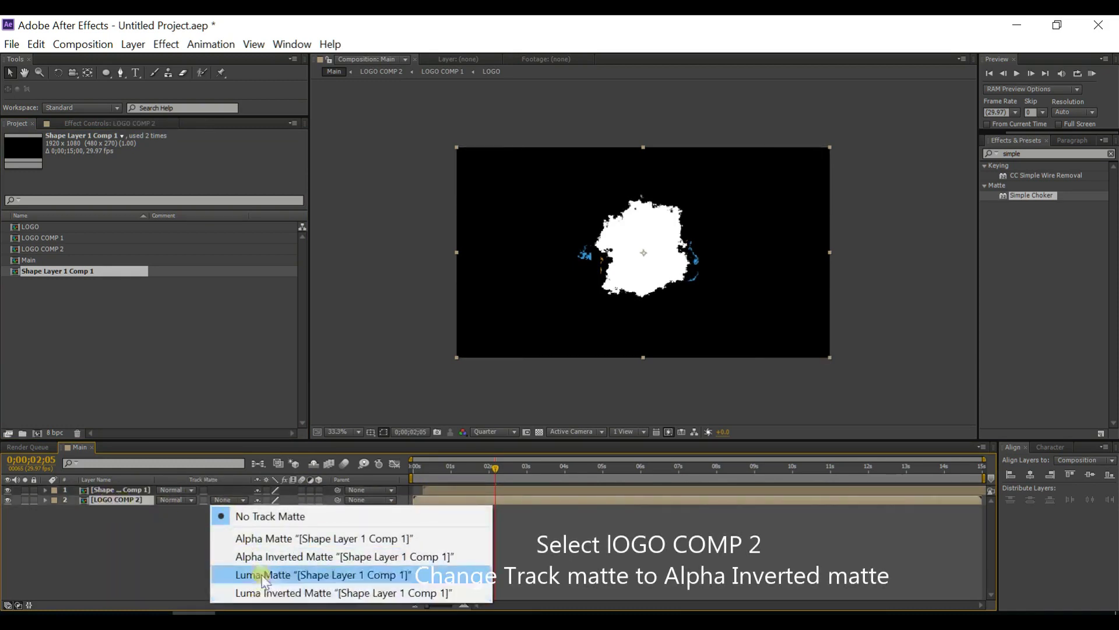
pyautogui.click(299, 558)
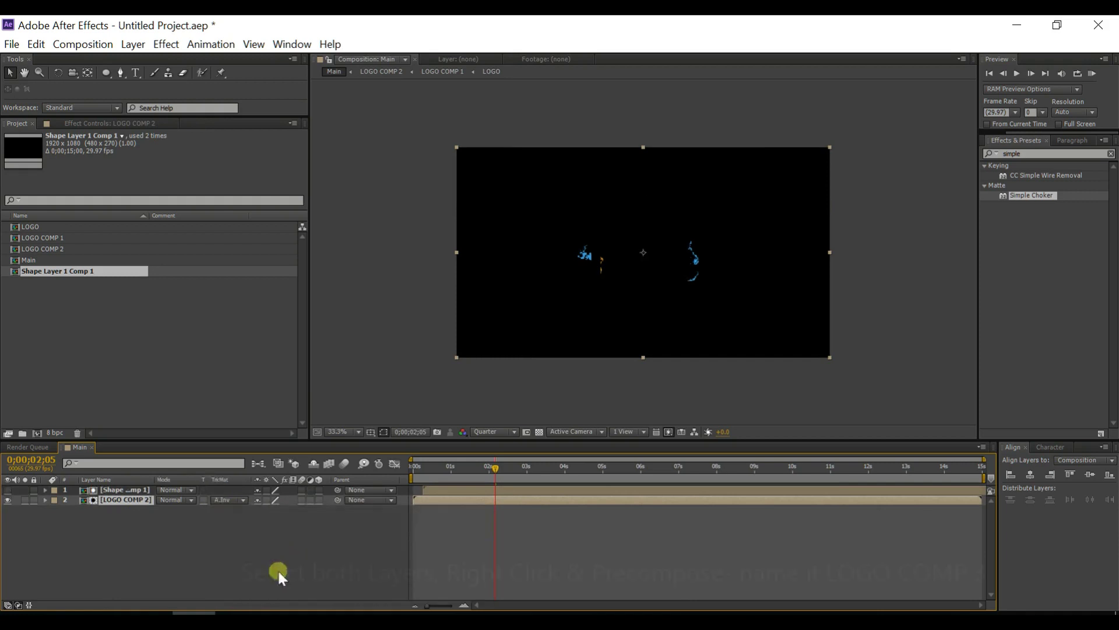
# Step: Pre-compose both layers into a new comp named 'LOGO COMP 3'
pyautogui.moveTo(109, 516); pyautogui.dragTo(120, 488)
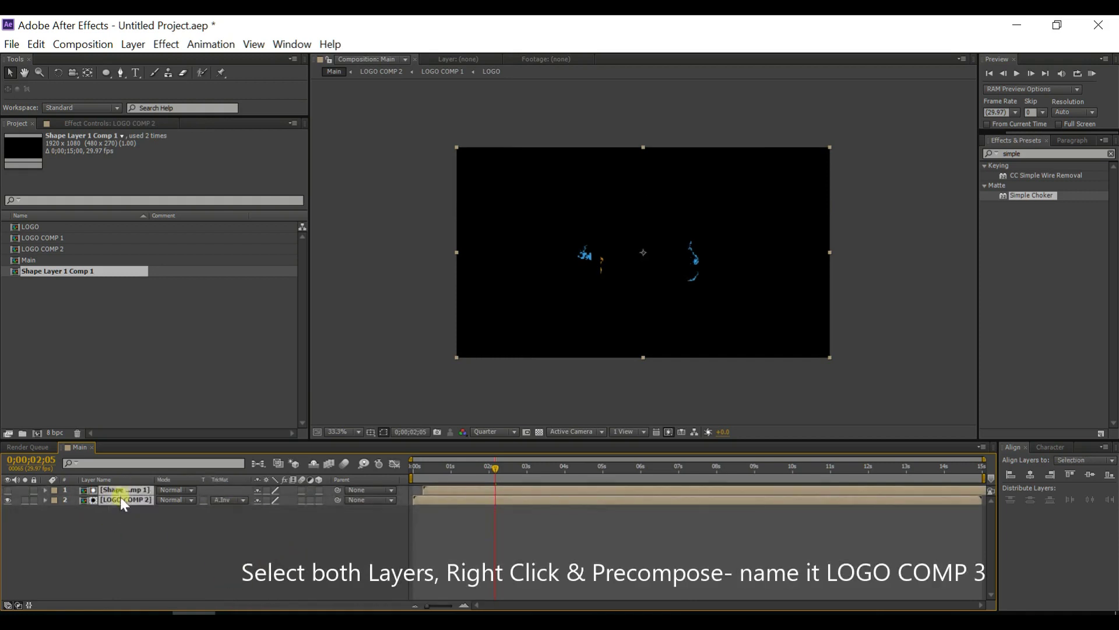
pyautogui.rightClick(120, 497)
pyautogui.click(169, 534)
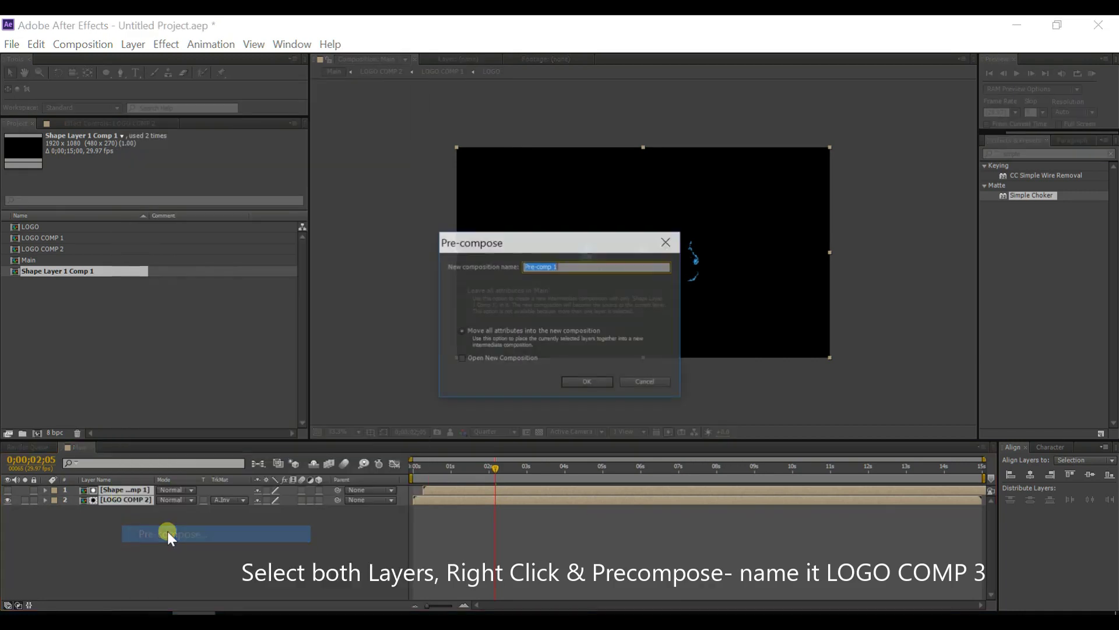
pyautogui.write('L')
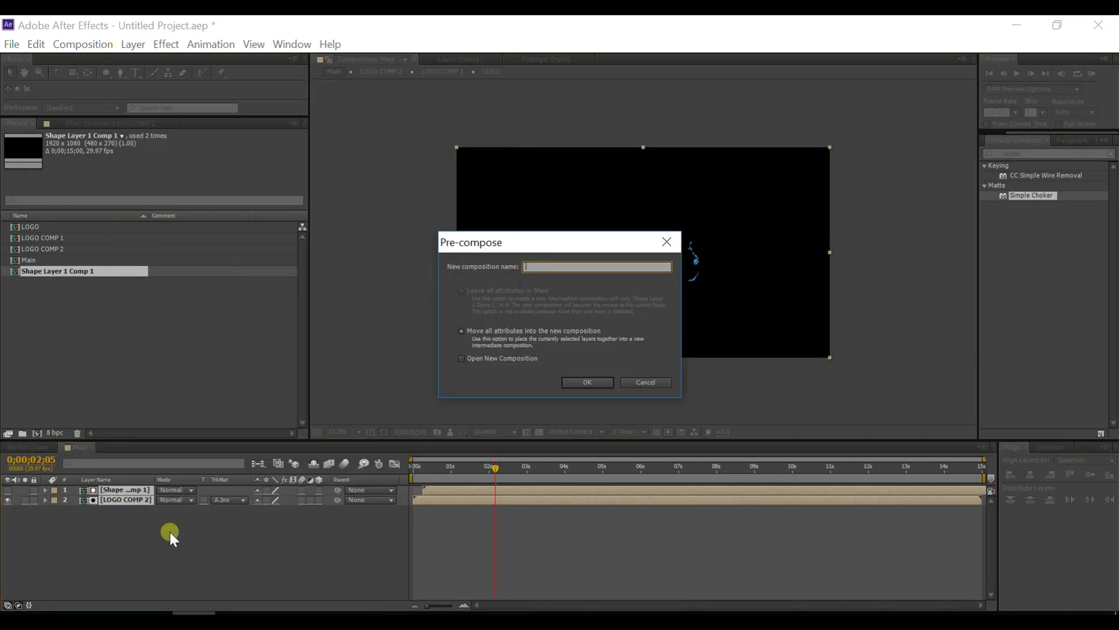
pyautogui.write('OGO C')
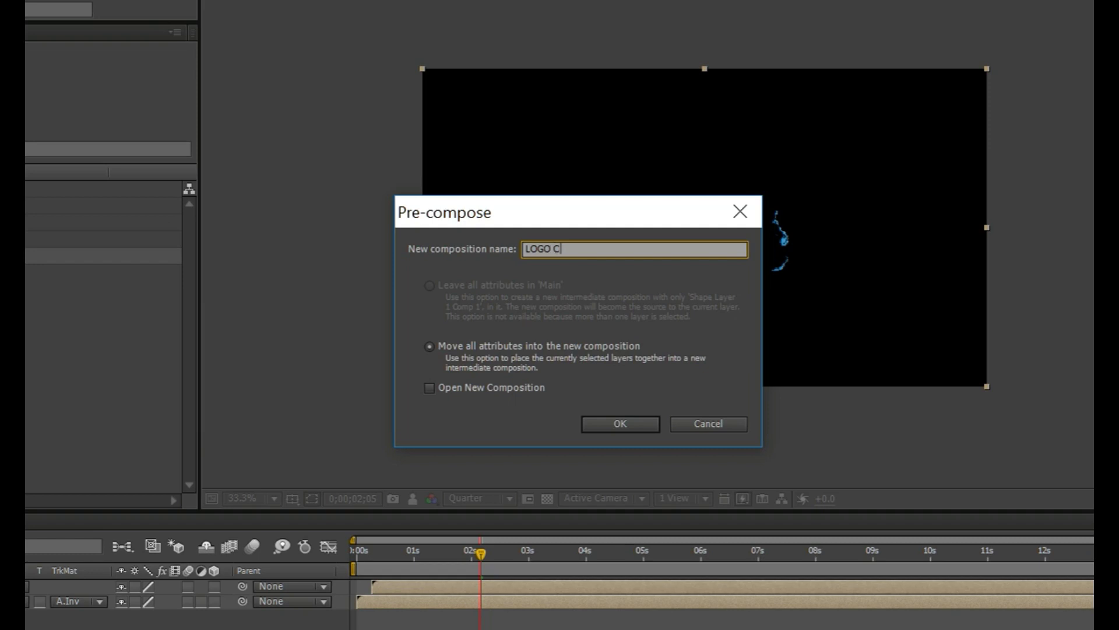
pyautogui.write('OMP 3')
pyautogui.click(482, 360)
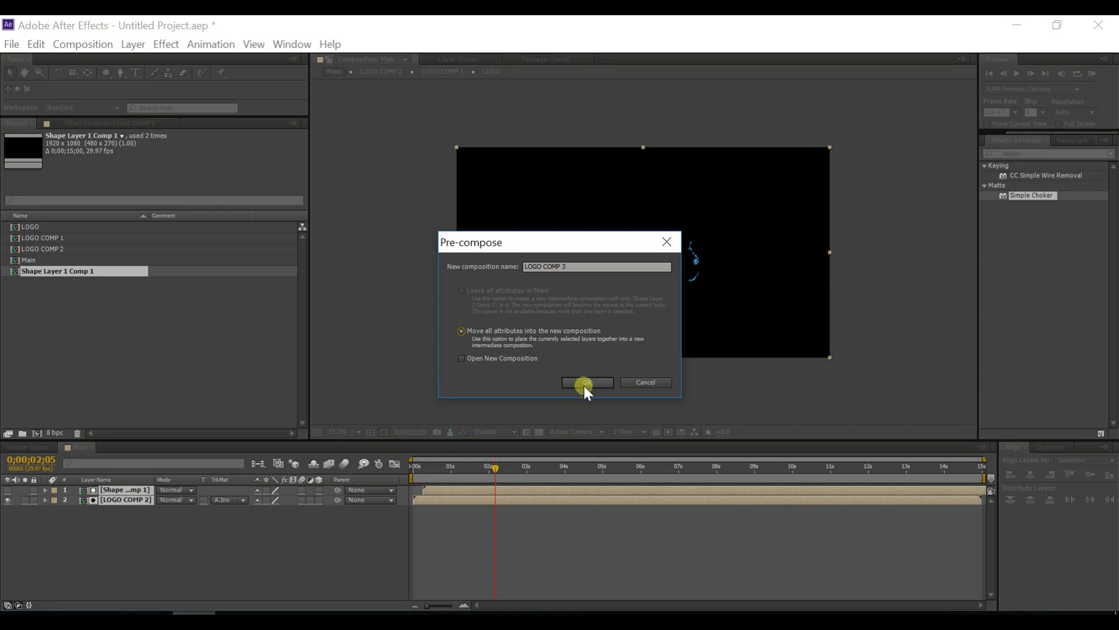
pyautogui.click(583, 383)
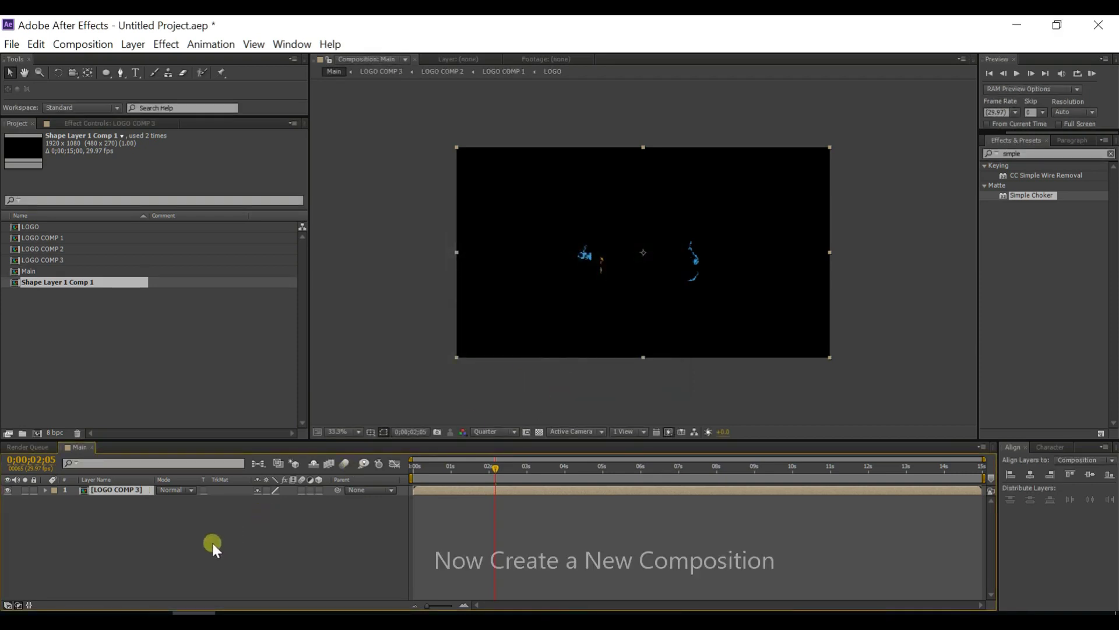
# Step: Create a new 1920x1080 composition named 'Particles' from the Project panel
pyautogui.rightClick(123, 354)
pyautogui.click(224, 373)
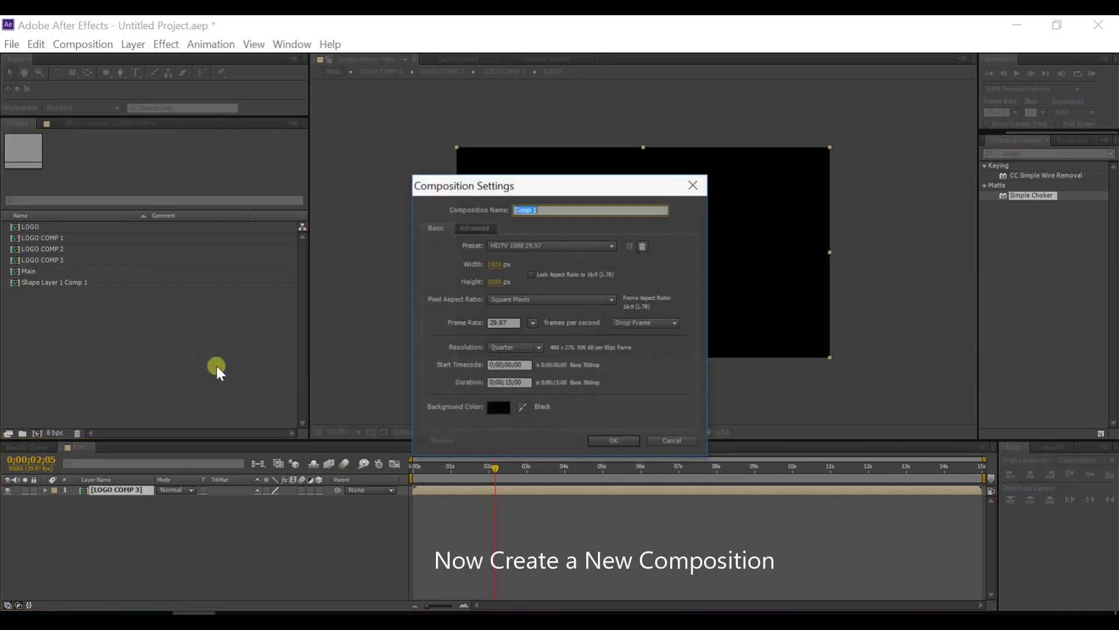
pyautogui.write('Par')
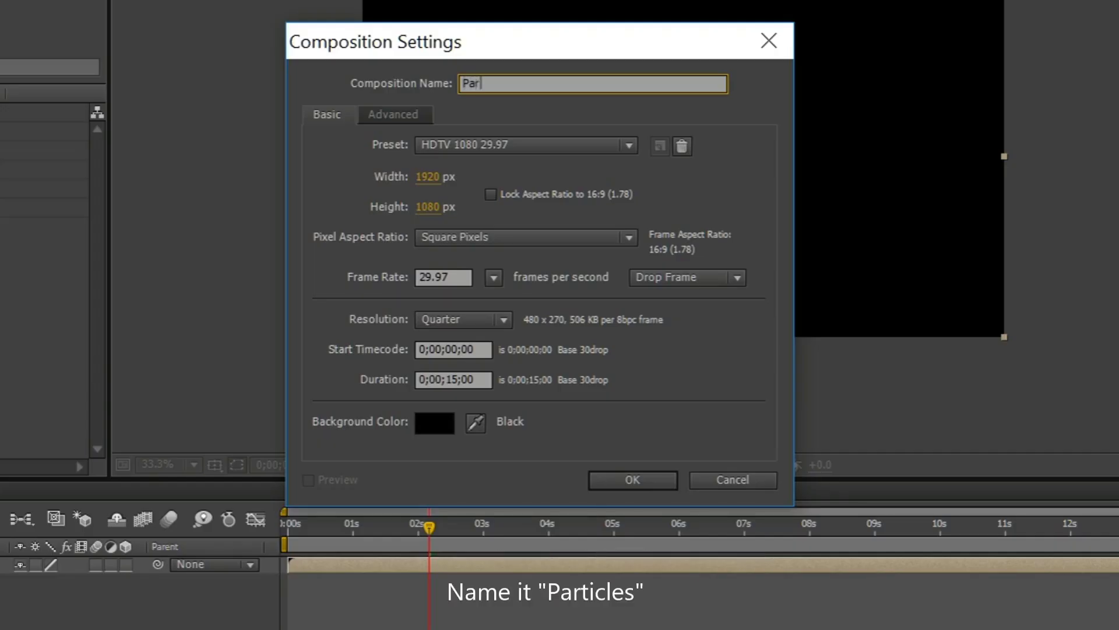
pyautogui.write('ticles')
pyautogui.click(635, 481)
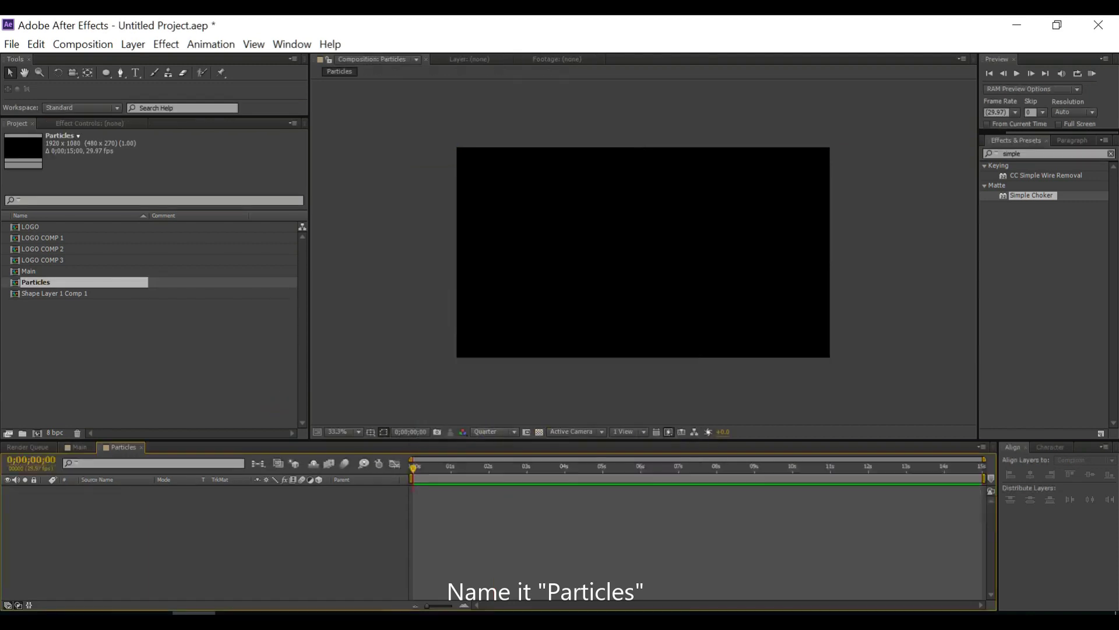
# Step: Drop LOGO COMP 3 into the Particles timeline, enable its 3D switch and hide it
pyautogui.click(58, 261)
pyautogui.moveTo(57, 261)
pyautogui.mouseDown()
pyautogui.moveTo(68, 260)
pyautogui.moveTo(89, 507)
pyautogui.mouseUp()
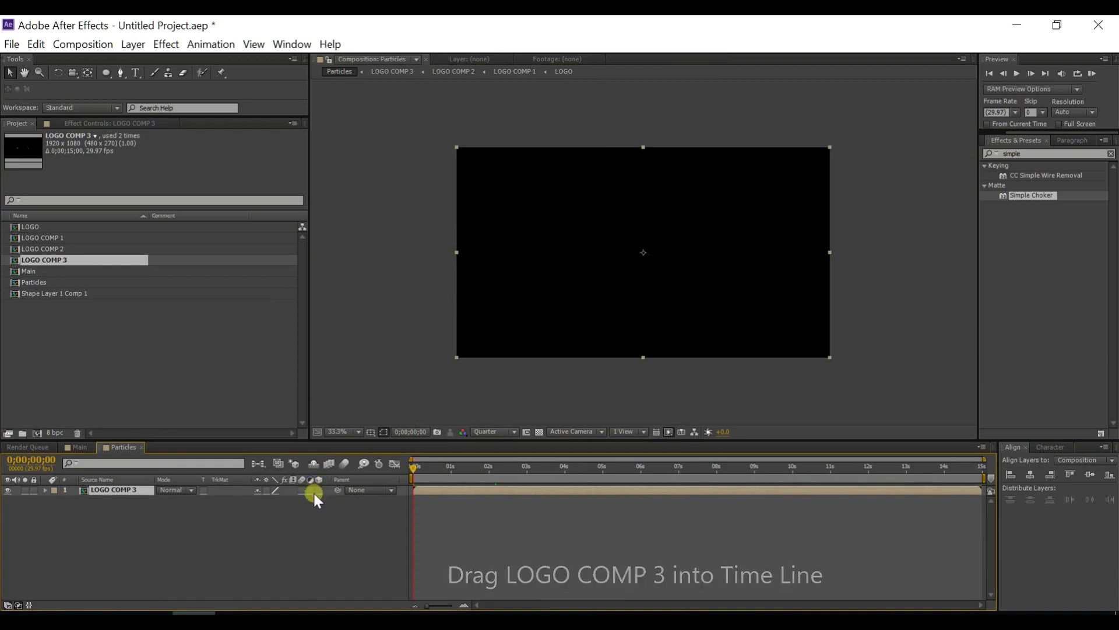
pyautogui.rightClick(367, 478)
pyautogui.moveTo(456, 530)
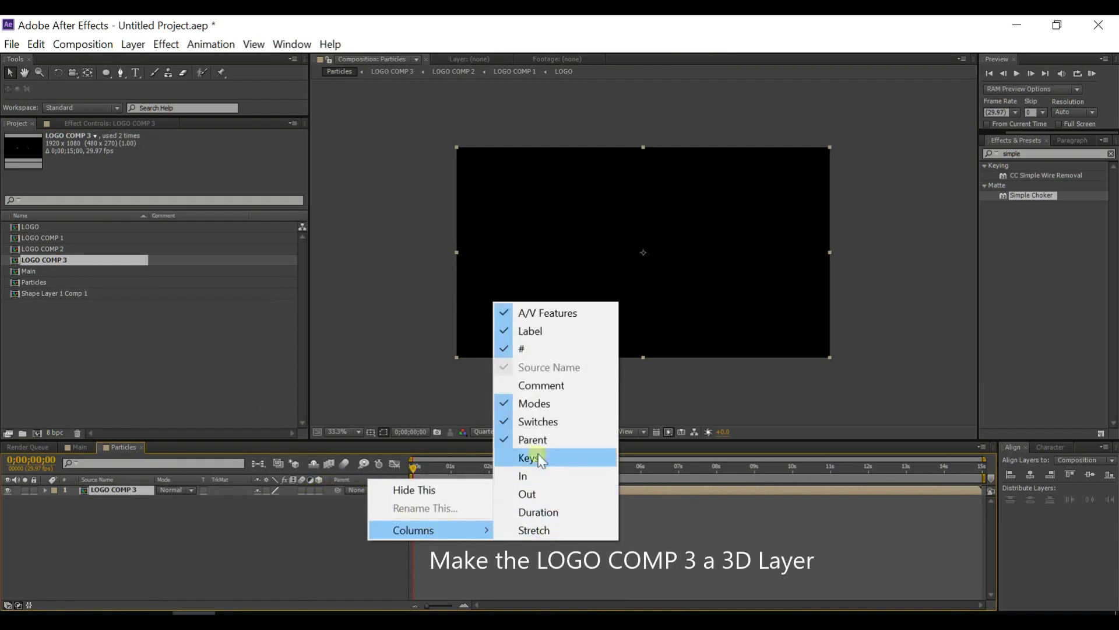
pyautogui.click(301, 526)
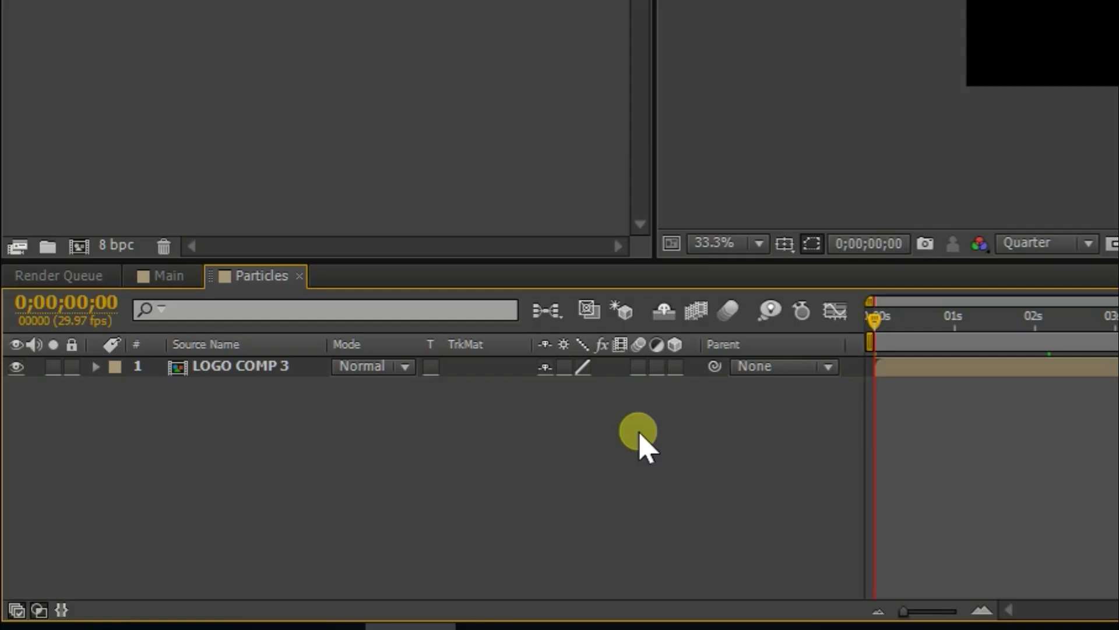
pyautogui.click(674, 366)
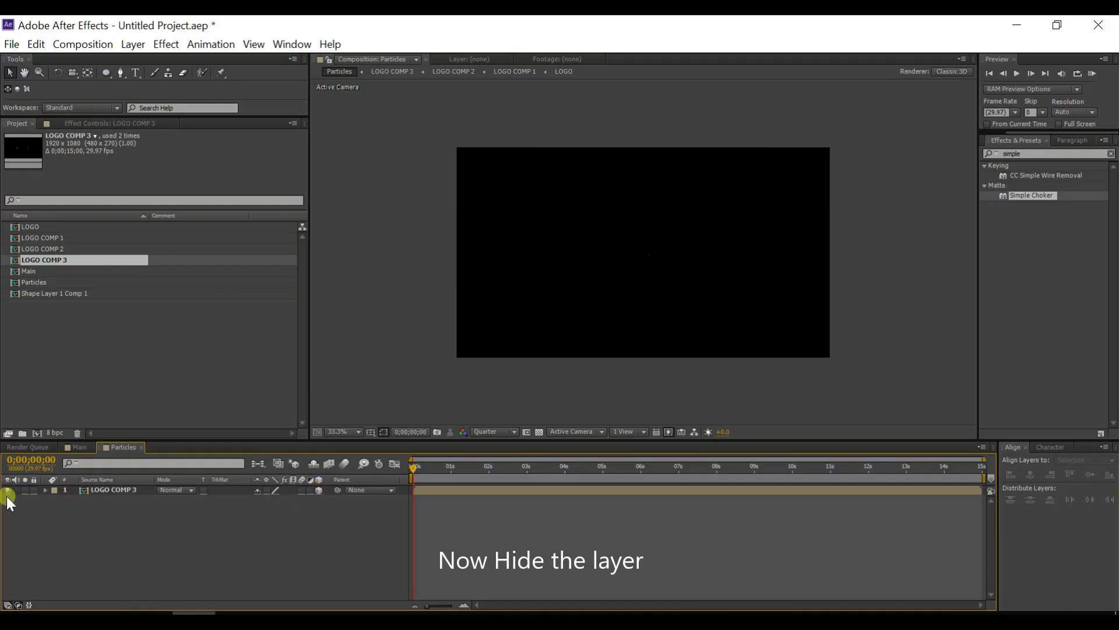
pyautogui.click(8, 490)
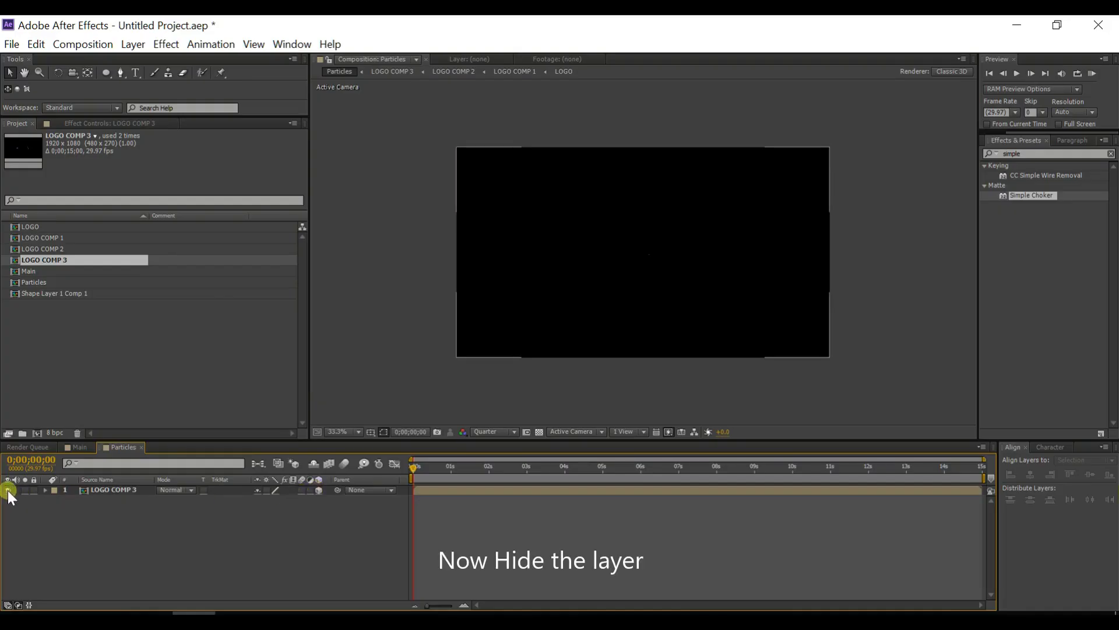
# Step: Add a new 1920x1080 solid named 'Particles' to the composition
pyautogui.rightClick(89, 526)
pyautogui.moveTo(312, 360)
pyautogui.click(392, 396)
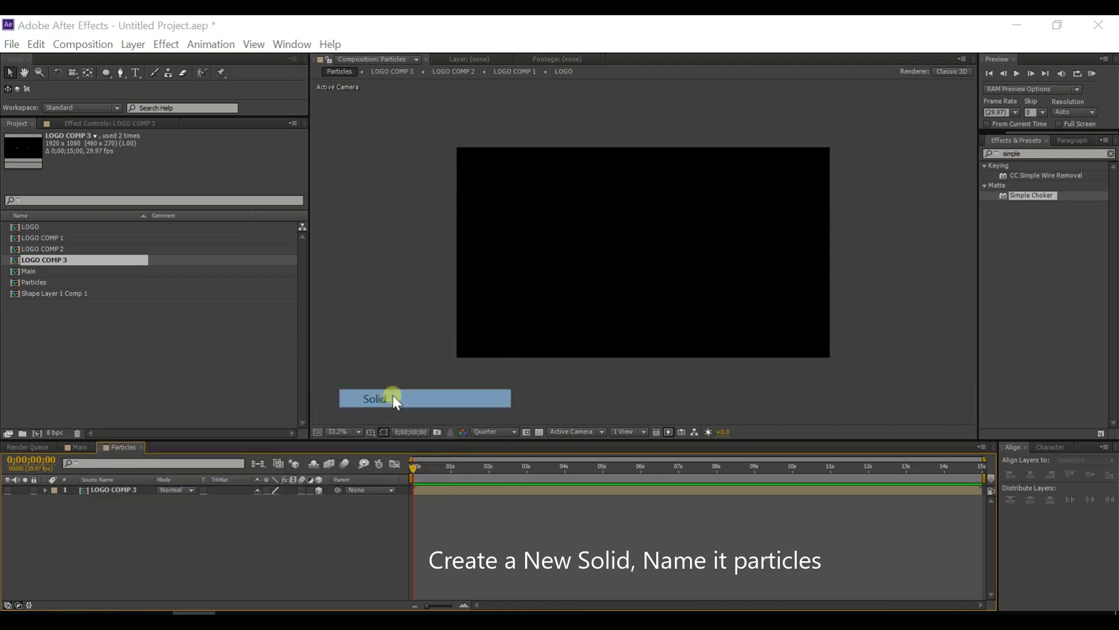
pyautogui.write('Particles')
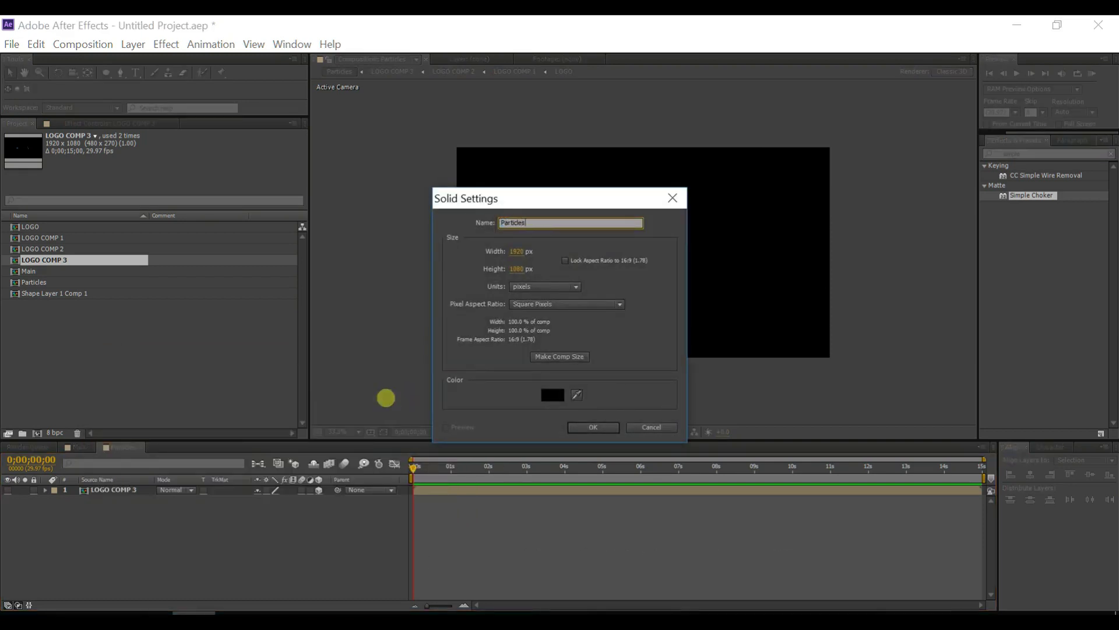
pyautogui.click(592, 425)
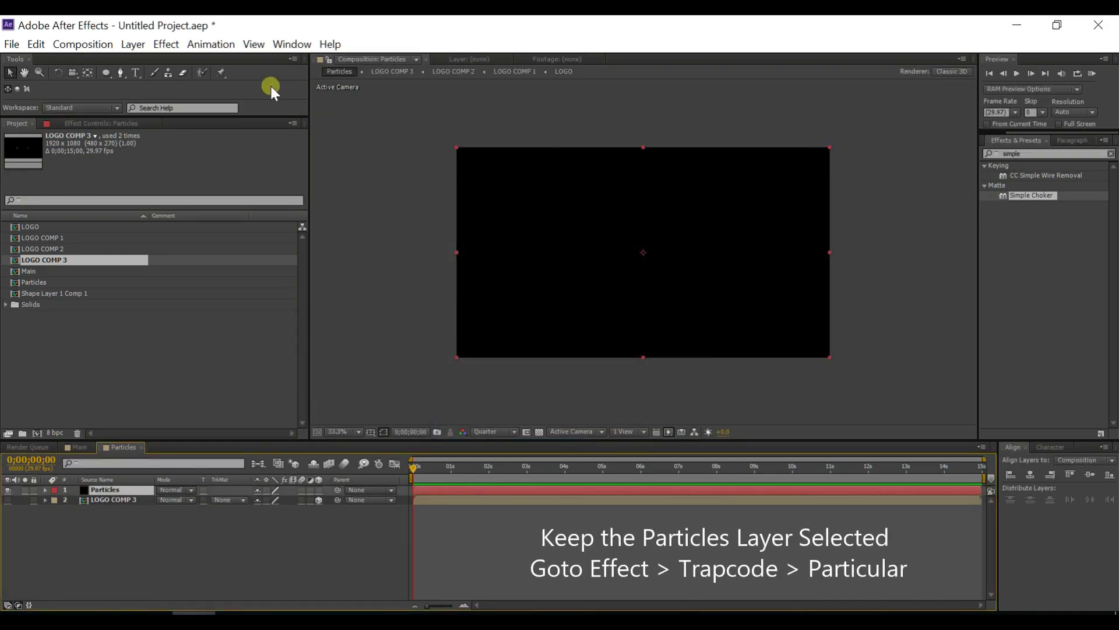
# Step: Apply Trapcode Particular to the Particles solid and set Particles/sec to 450000
pyautogui.click(164, 46)
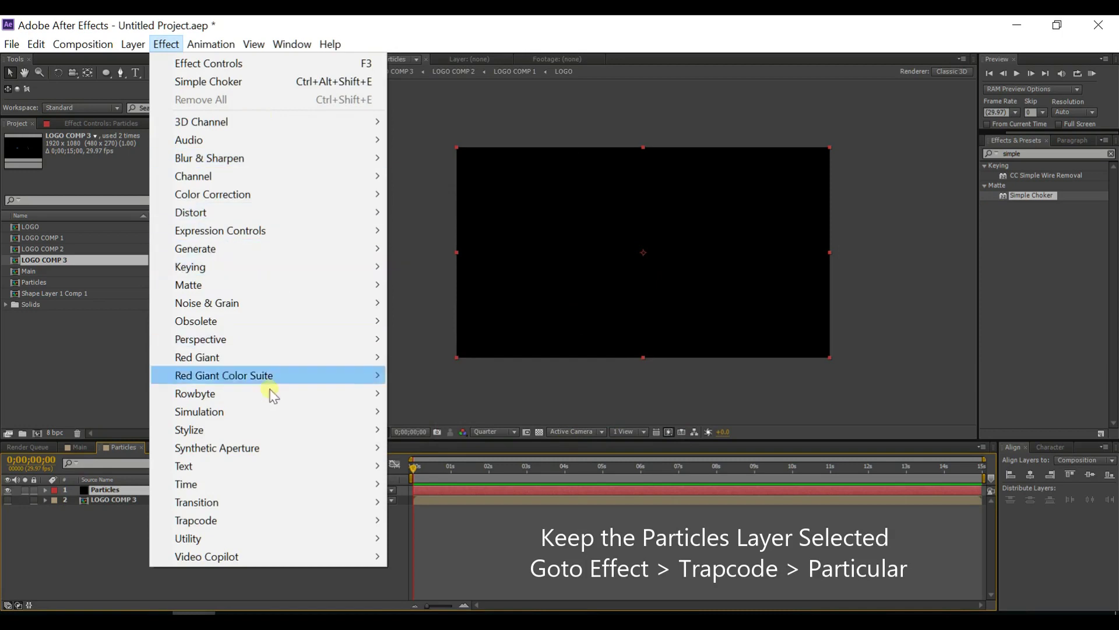
pyautogui.moveTo(303, 518)
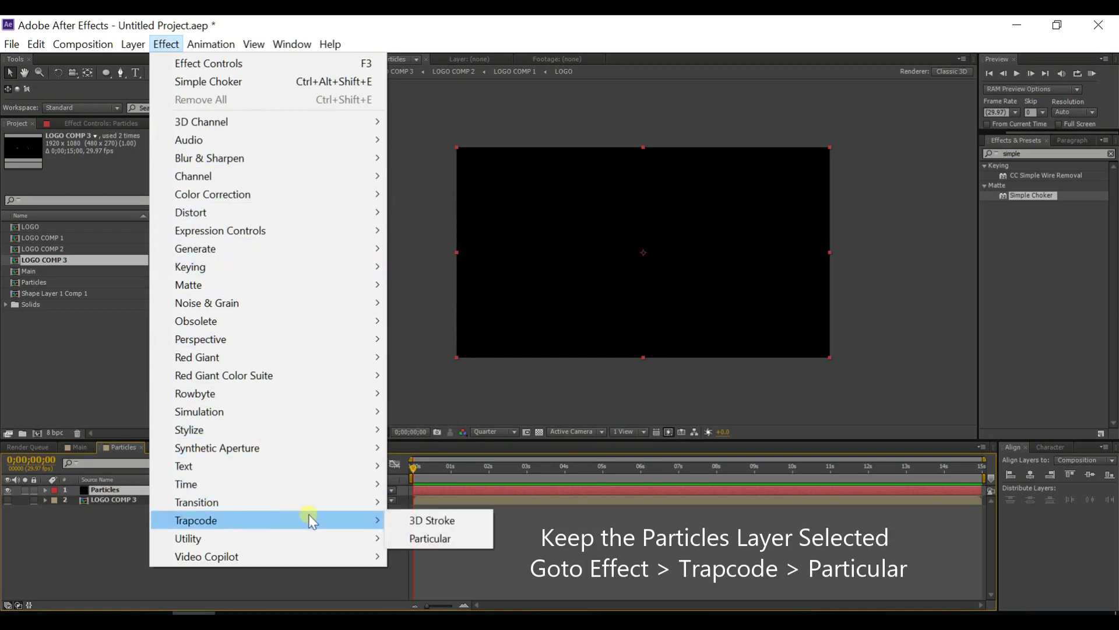
pyautogui.click(426, 540)
pyautogui.click(486, 471)
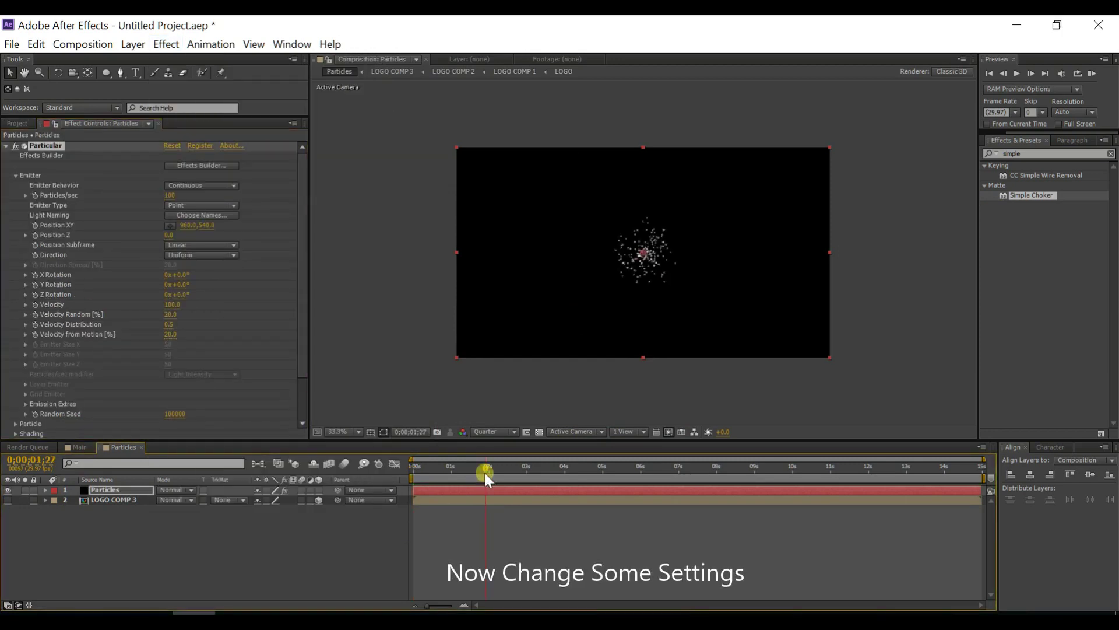
pyautogui.click(175, 196)
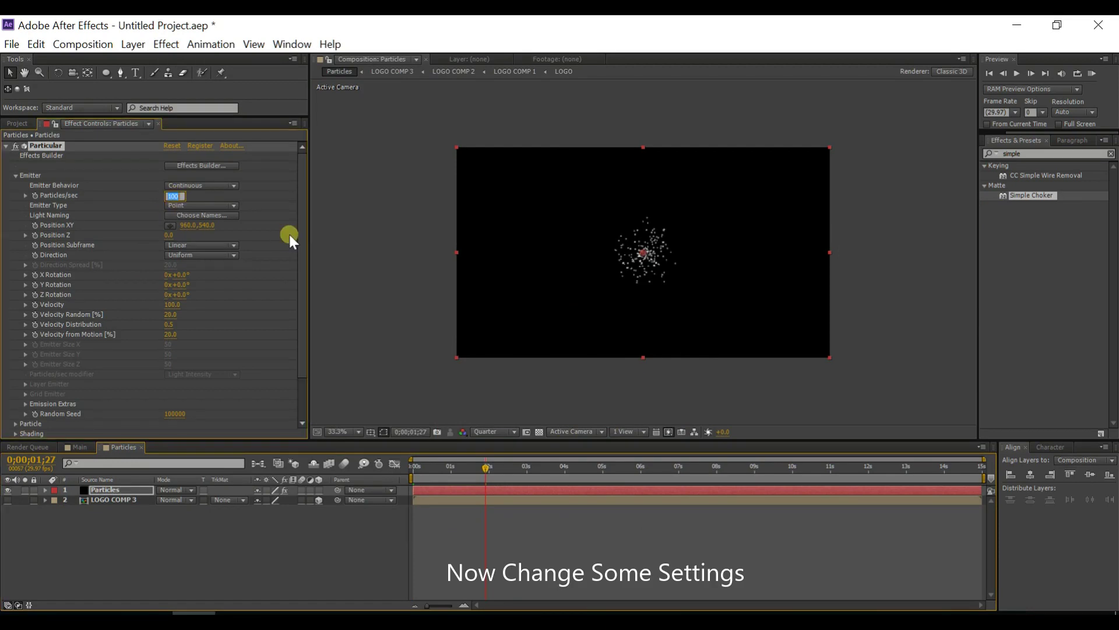
pyautogui.write('45')
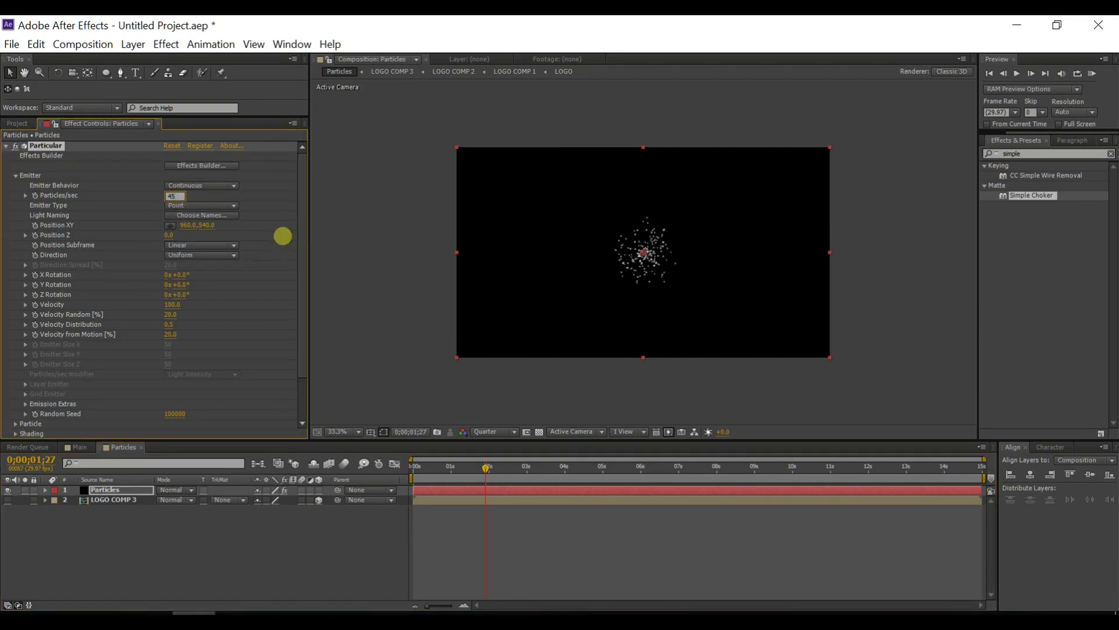
pyautogui.write('0000')
pyautogui.press('Return')
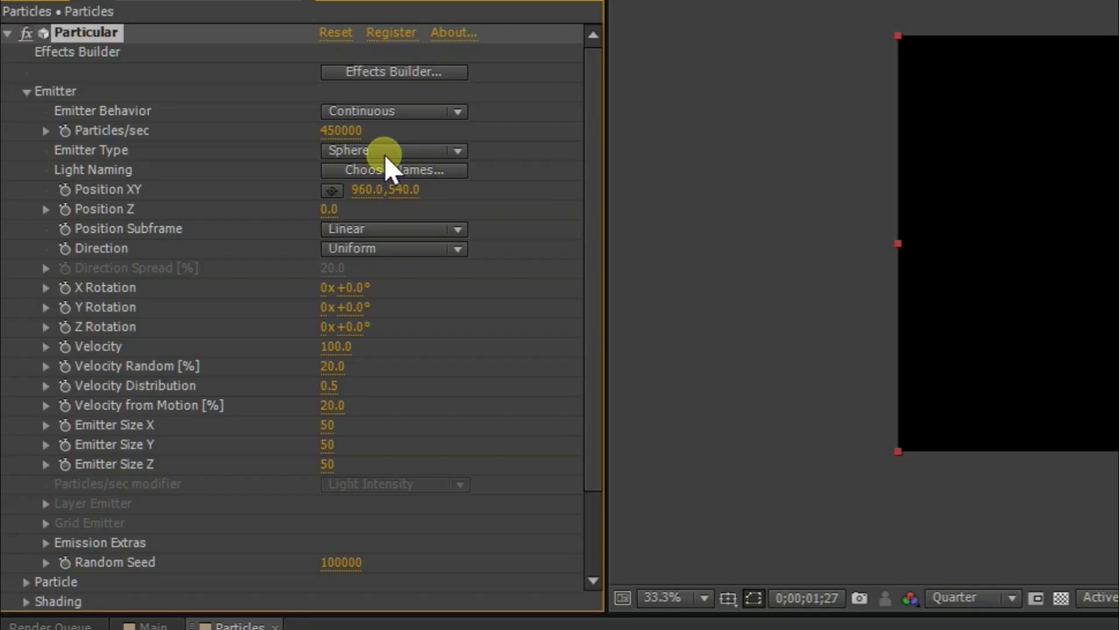
# Step: Set Emitter Type to Layer, with Velocity 0 and Velocity Random 0
pyautogui.click(196, 206)
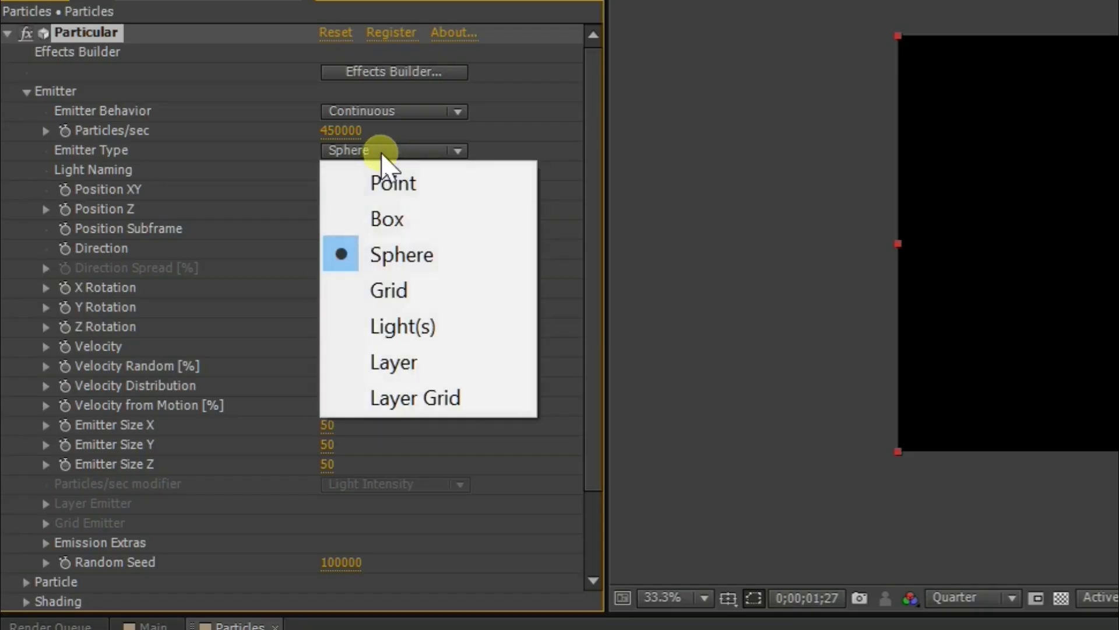
pyautogui.click(394, 362)
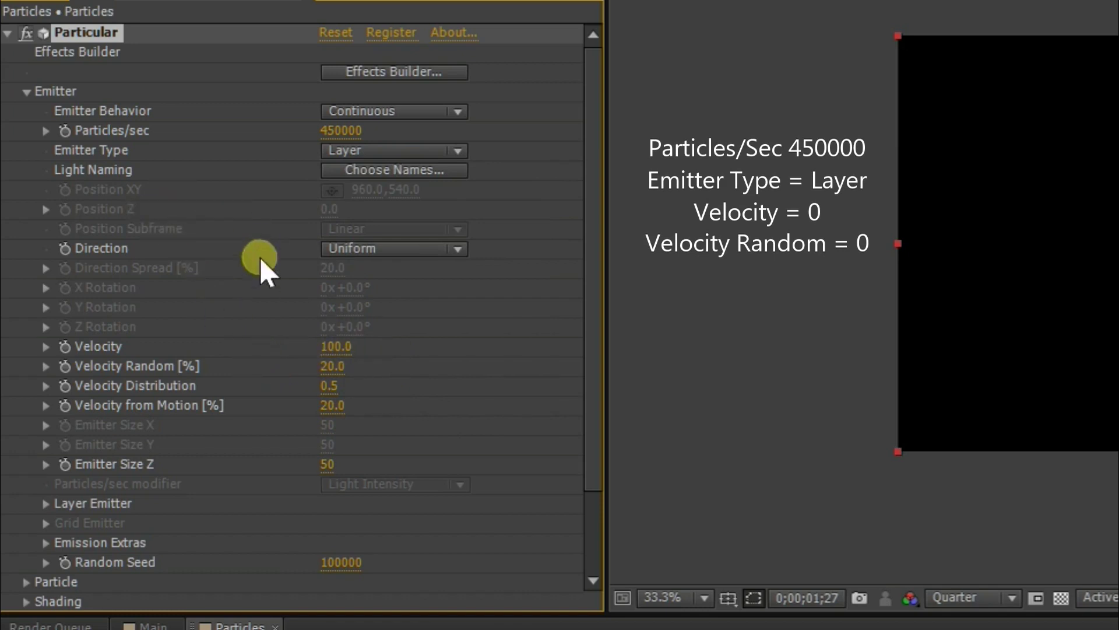
pyautogui.click(336, 346)
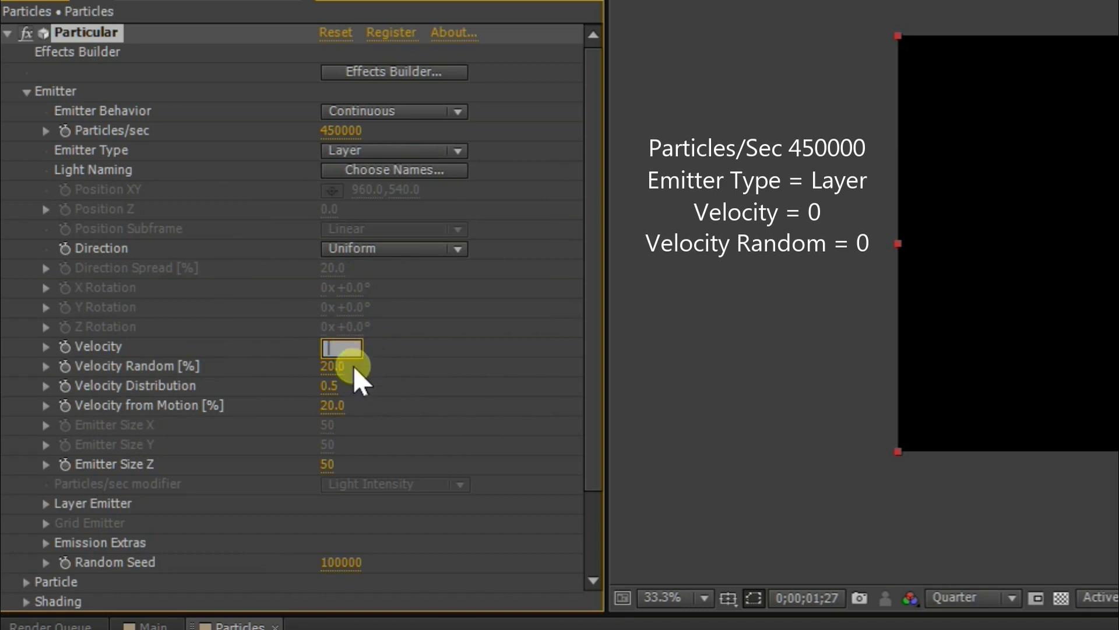
pyautogui.write('0')
pyautogui.click(332, 370)
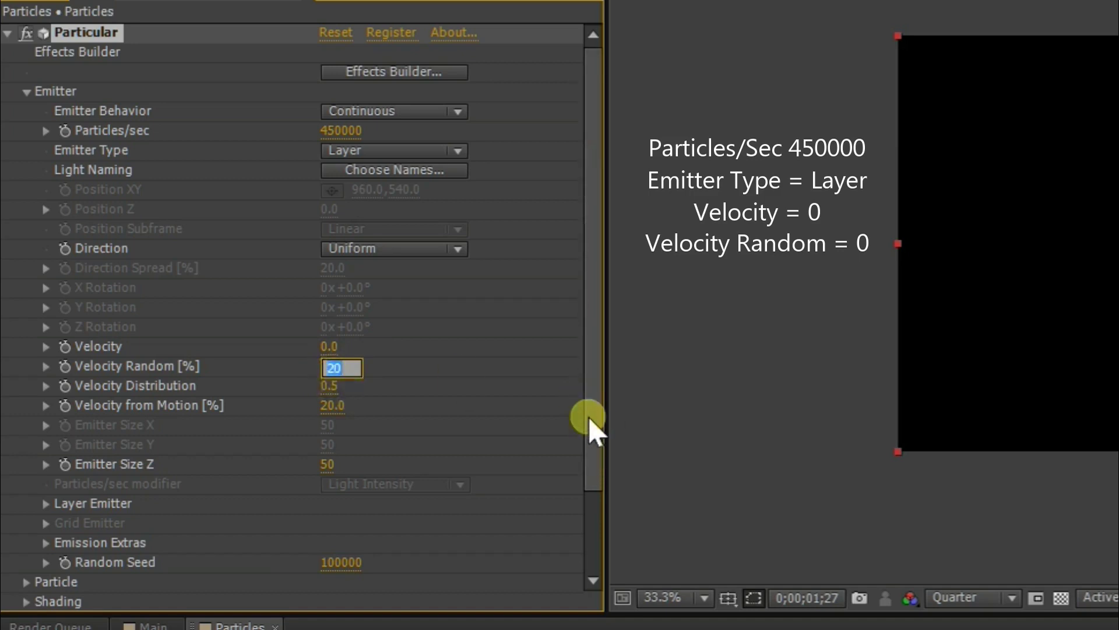
pyautogui.press('BackSpace')
pyautogui.write('0')
pyautogui.press('Return')
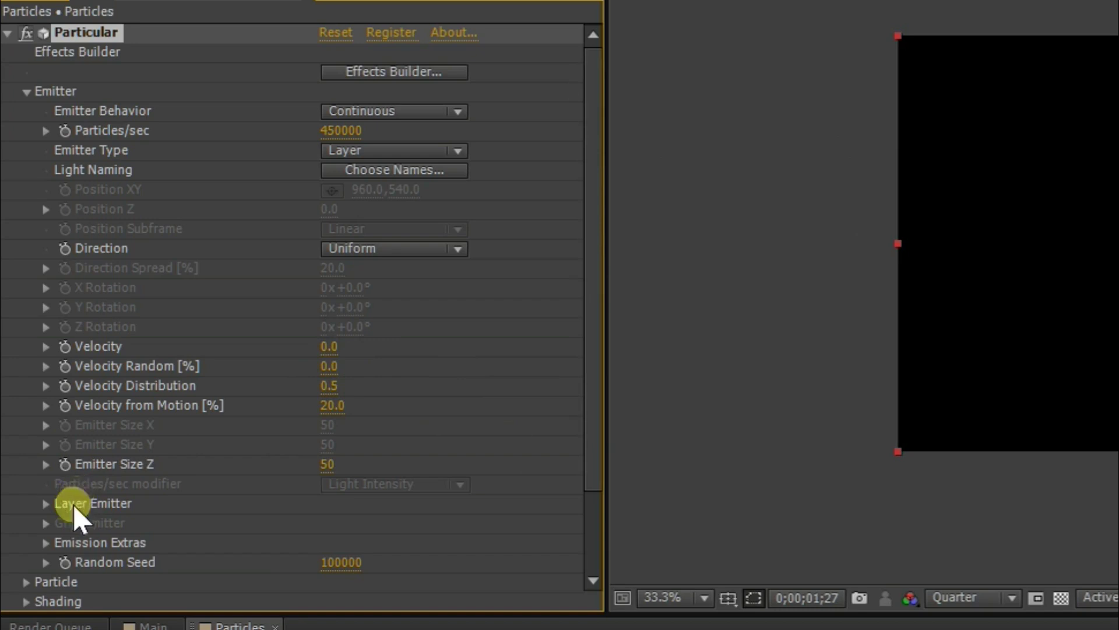
# Step: Set the Layer Emitter to LOGO COMP 3, Particle Birth Time sampling, RGB - XYZ Velocity + Col
pyautogui.click(49, 503)
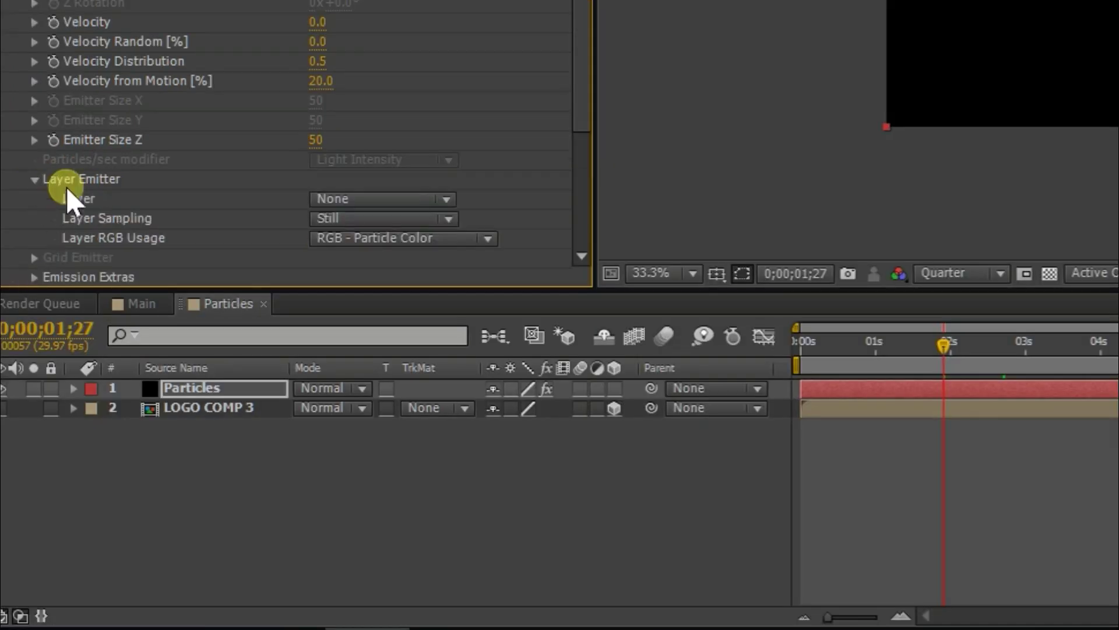
pyautogui.click(357, 200)
pyautogui.click(405, 307)
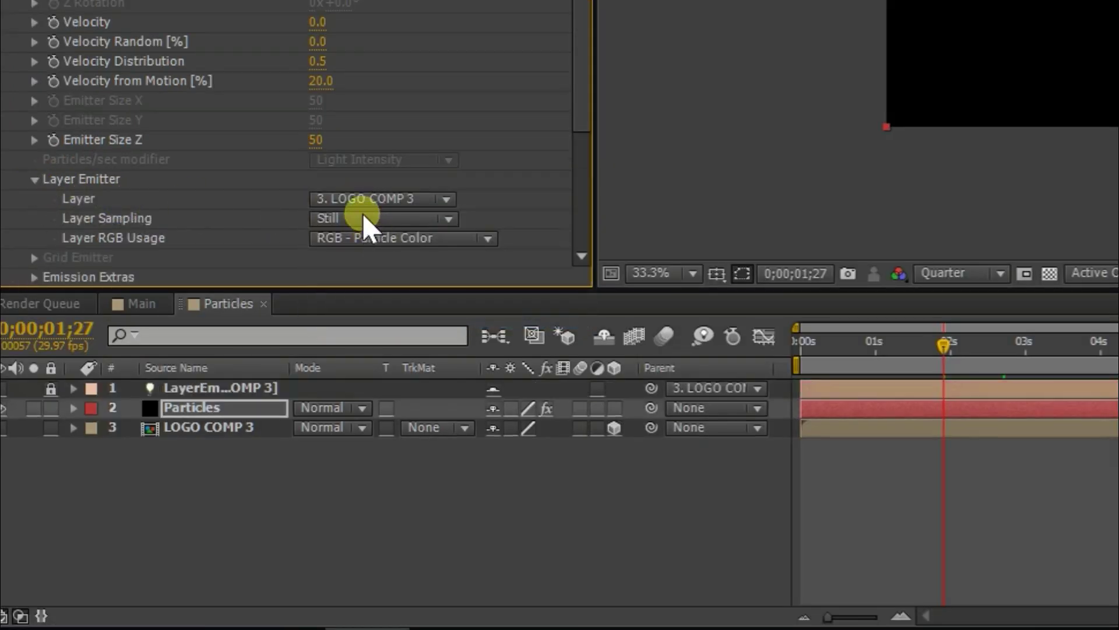
pyautogui.click(363, 216)
pyautogui.click(392, 286)
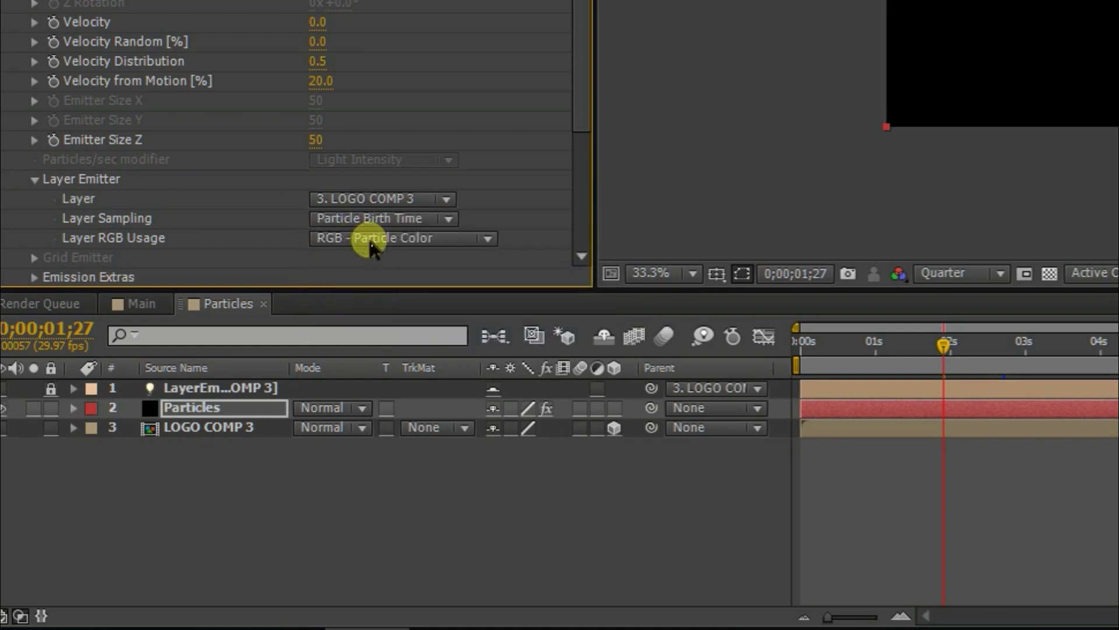
pyautogui.click(369, 238)
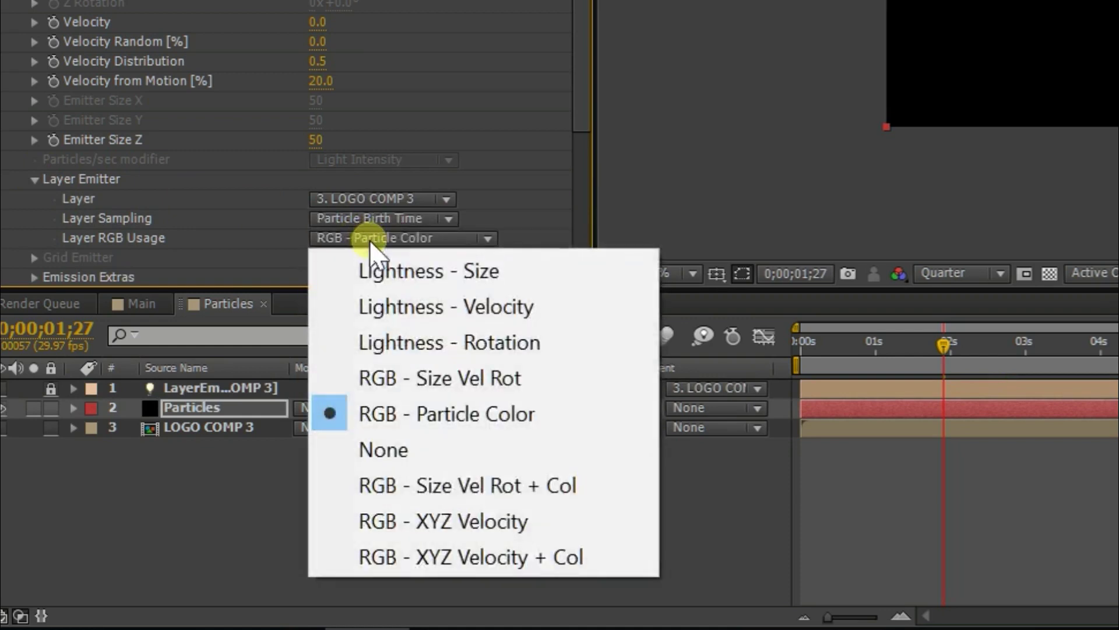
pyautogui.click(423, 560)
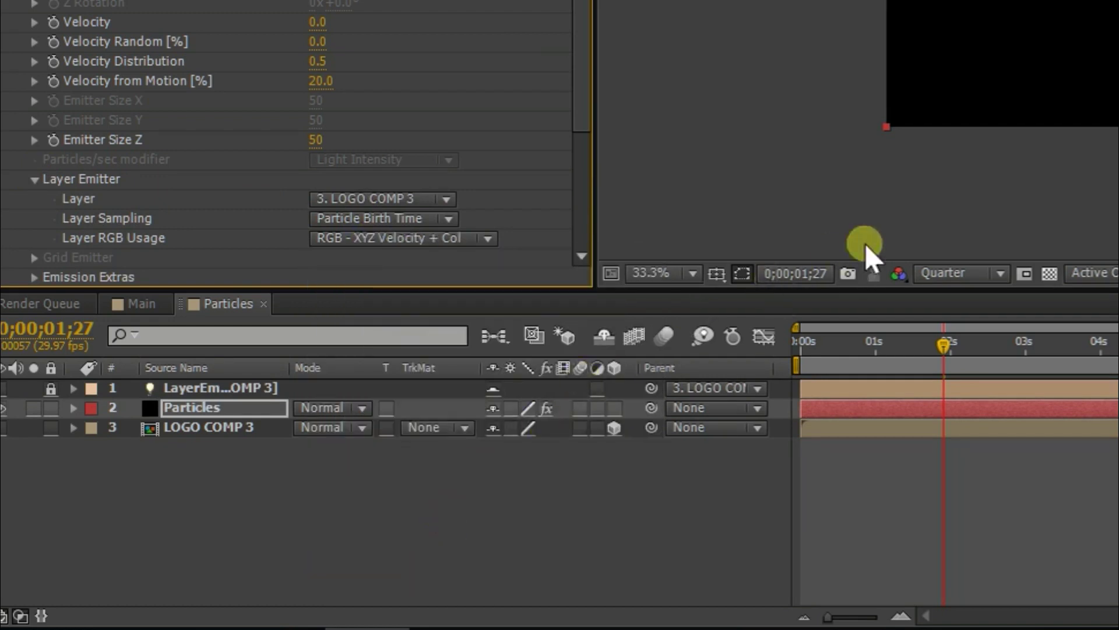
pyautogui.click(946, 276)
pyautogui.click(947, 281)
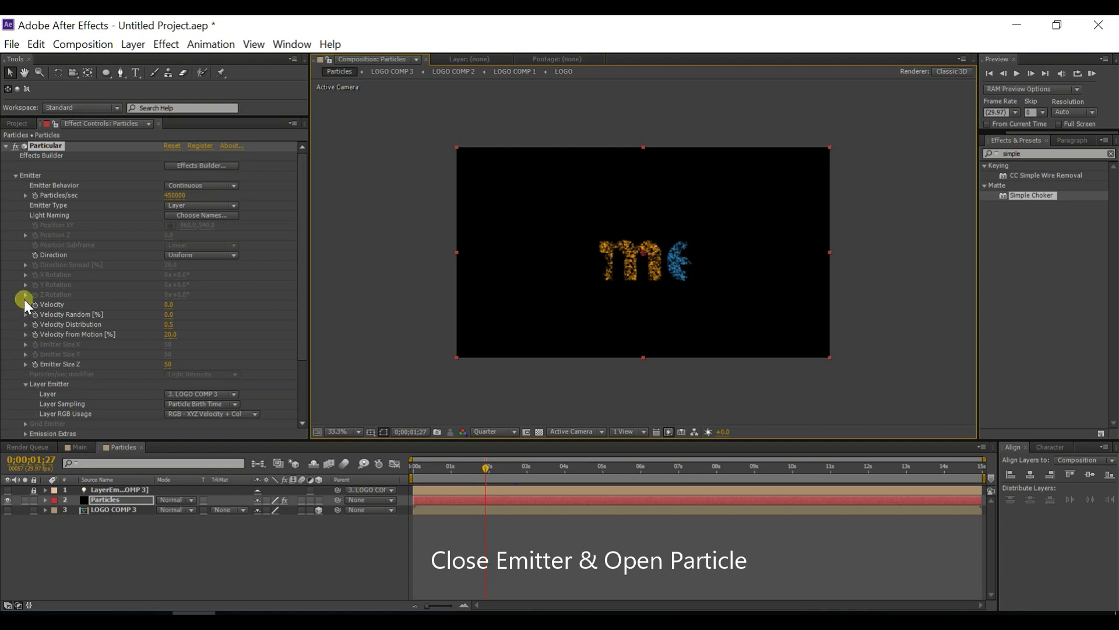
# Step: Set particle Life to 2 seconds, Life Random to 1 and Sphere Feather to 0
pyautogui.click(16, 176)
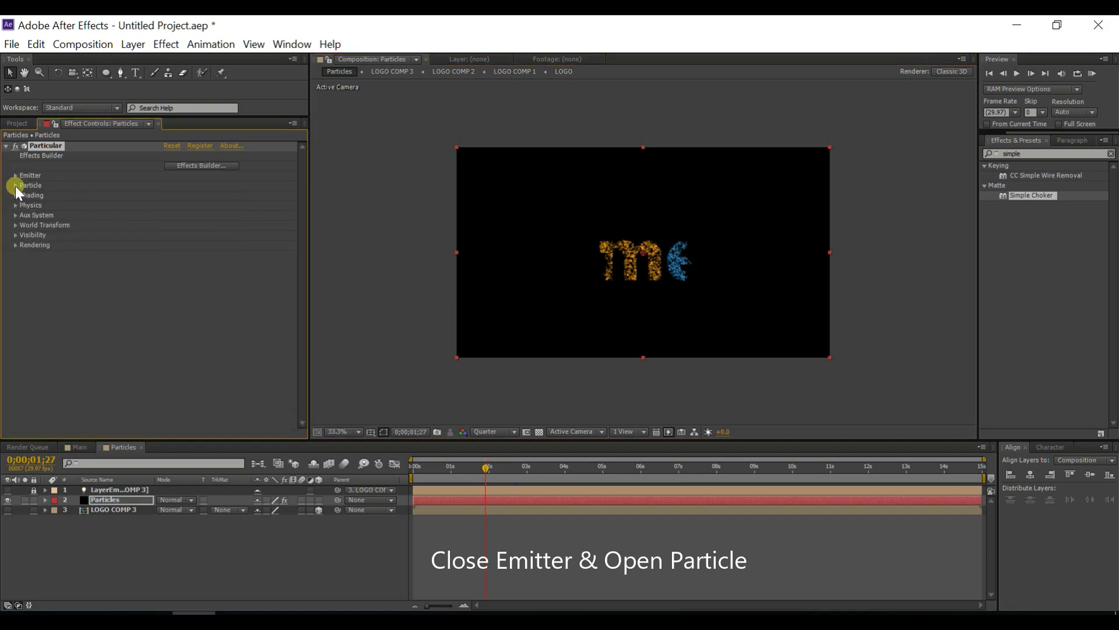
pyautogui.click(15, 185)
pyautogui.click(172, 198)
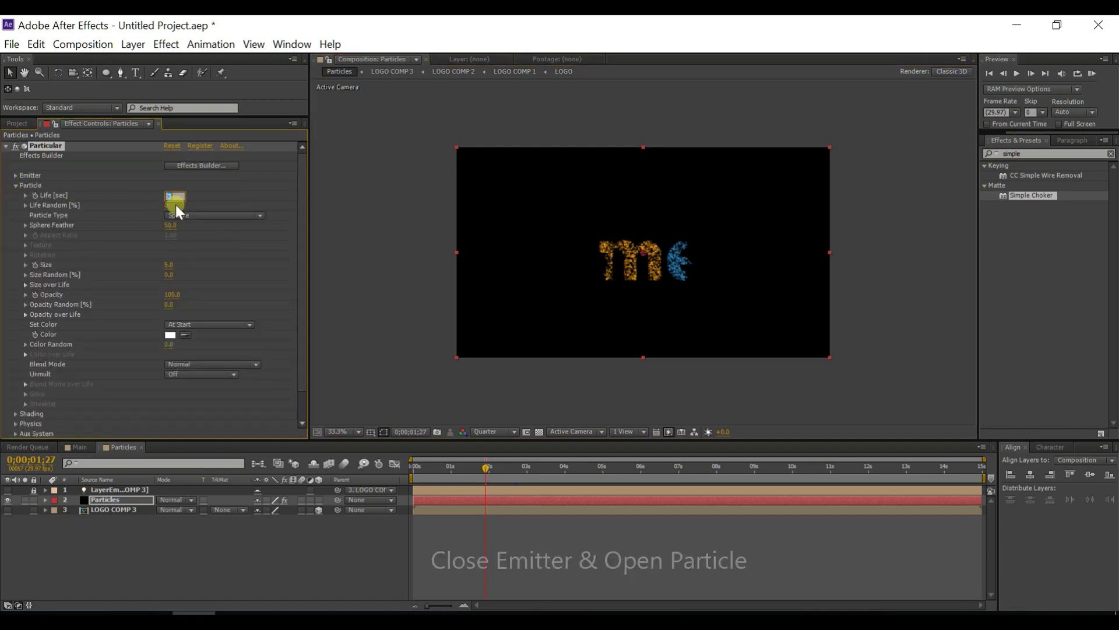
pyautogui.write('2')
pyautogui.press('Return')
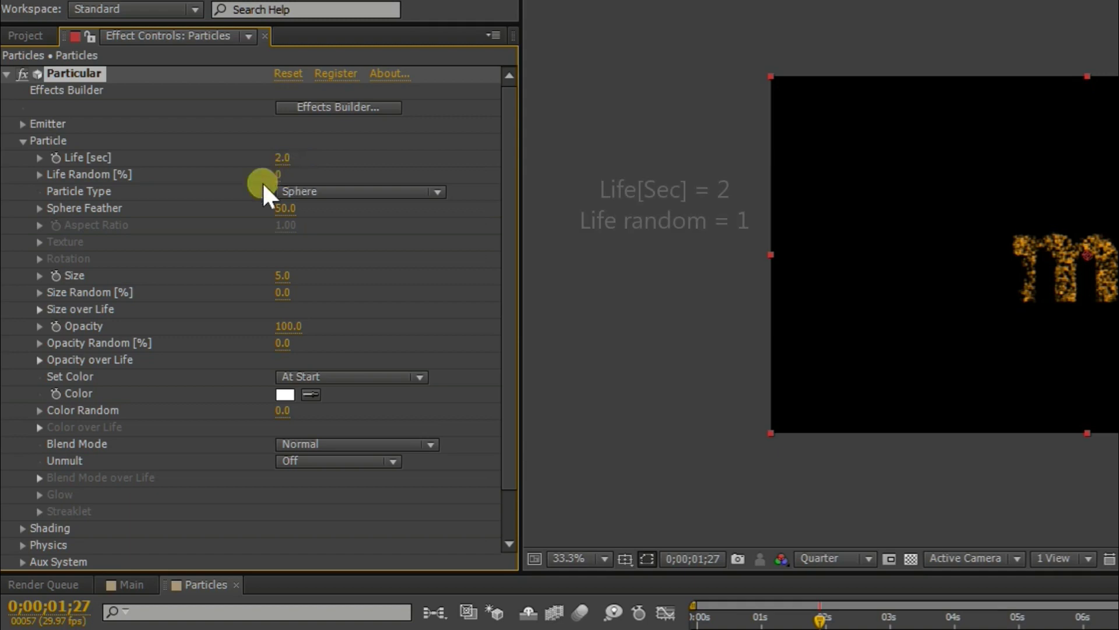
pyautogui.click(284, 178)
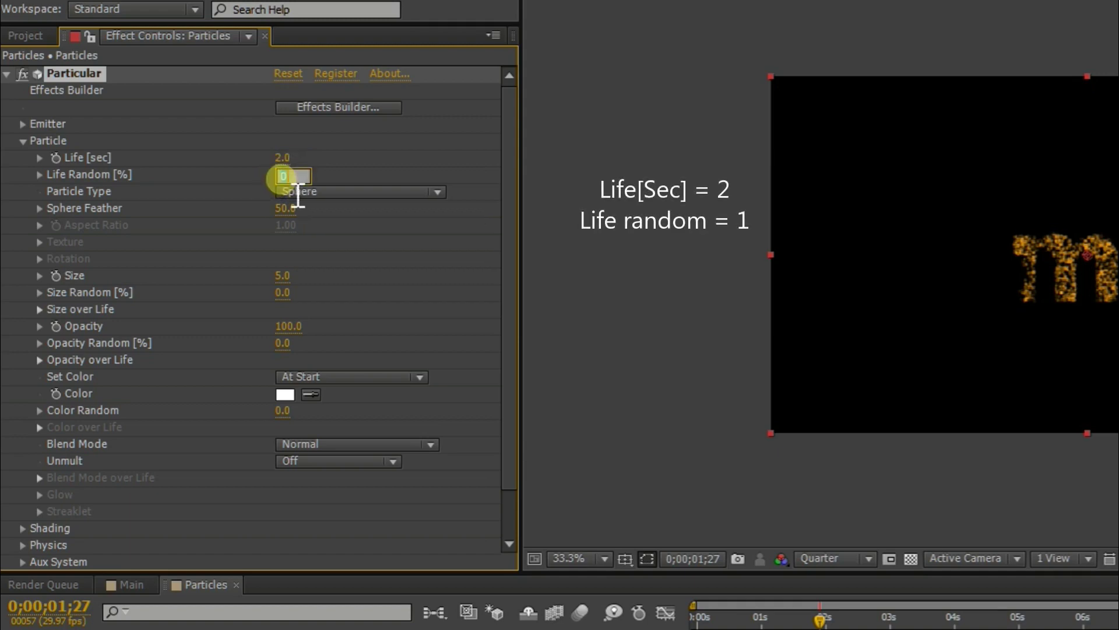
pyautogui.write('1')
pyautogui.press('Return')
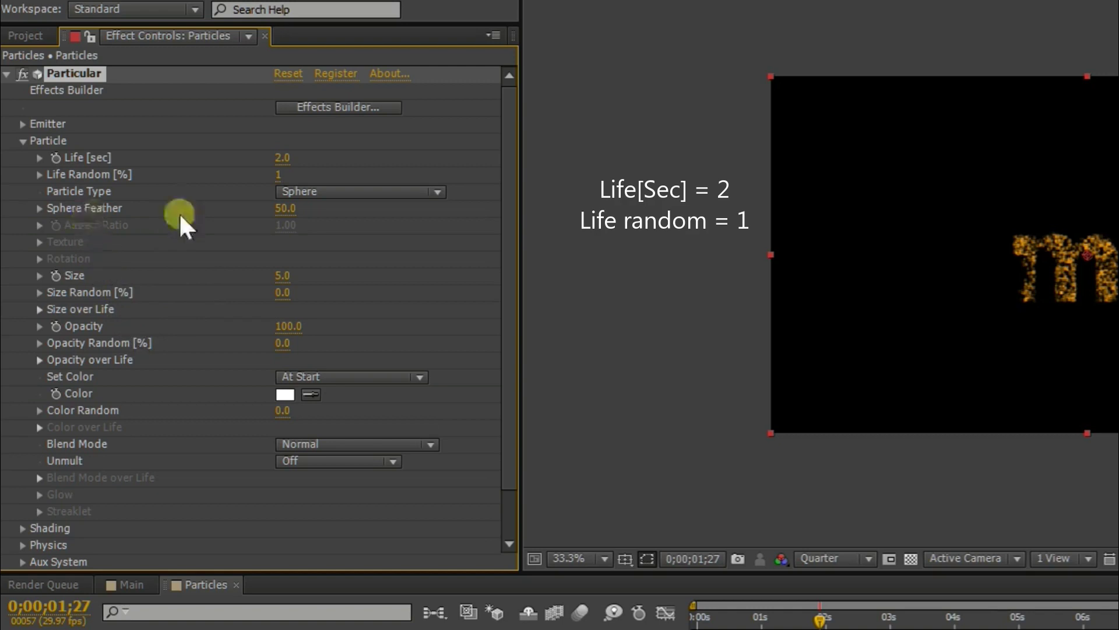
pyautogui.click(287, 208)
pyautogui.write('0')
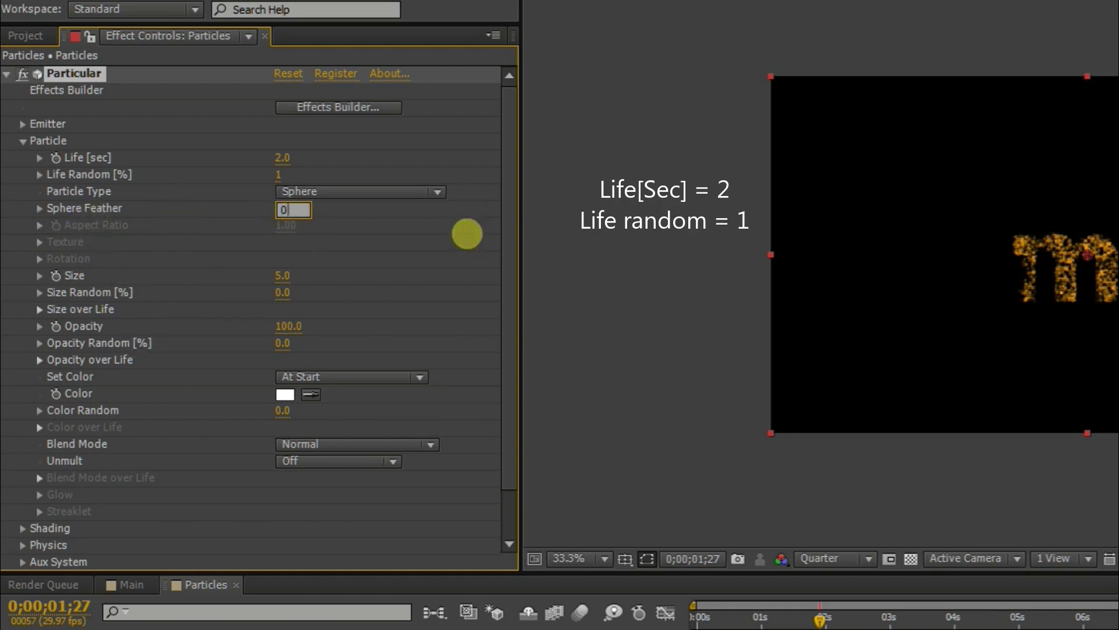
pyautogui.click(467, 234)
# Step: Zoom the viewer to 50% and set Size Random to 100
pyautogui.click(573, 558)
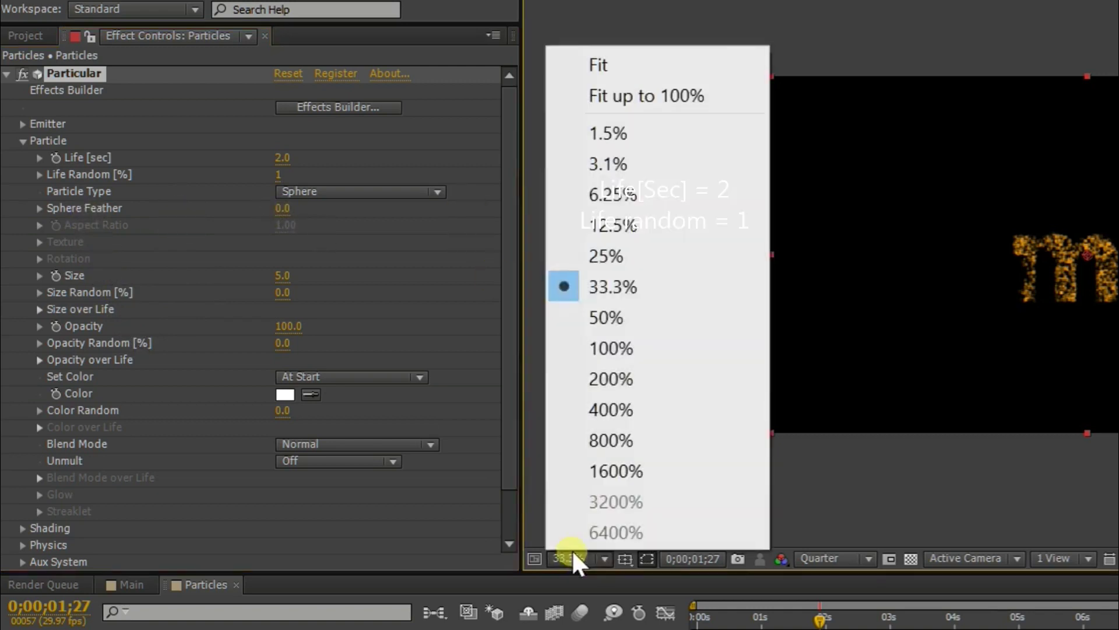
pyautogui.click(605, 317)
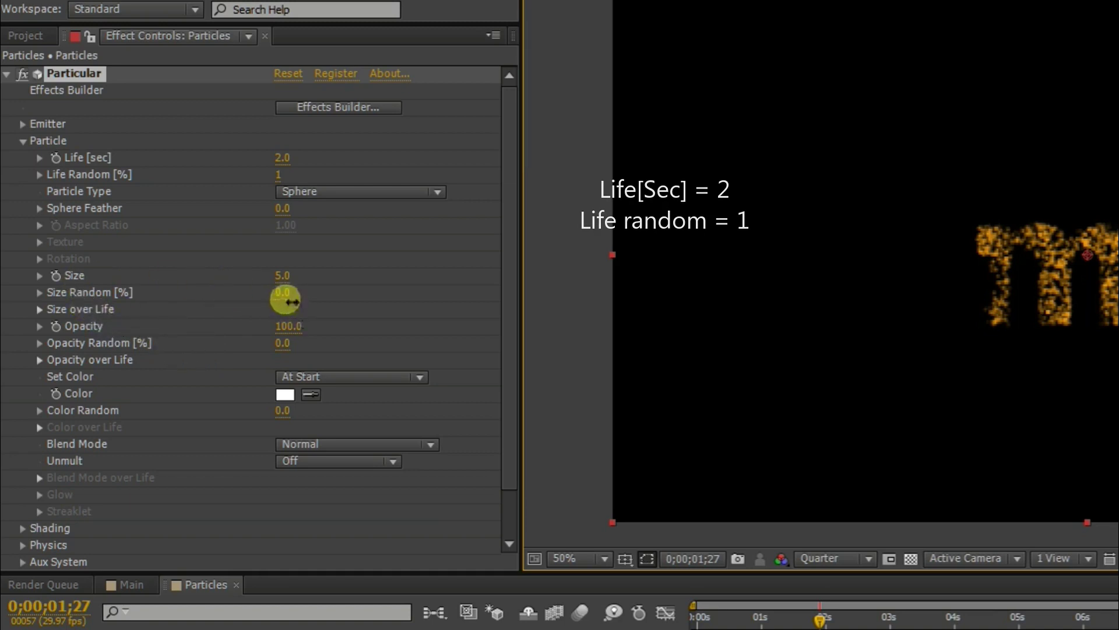
pyautogui.click(286, 300)
pyautogui.write('100')
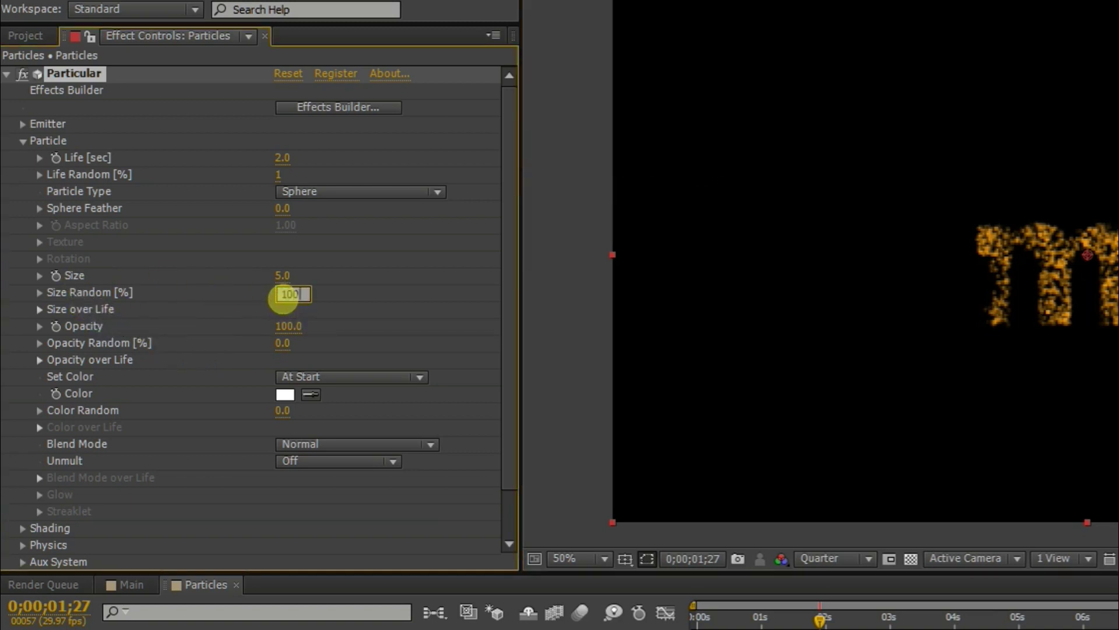
pyautogui.press('Return')
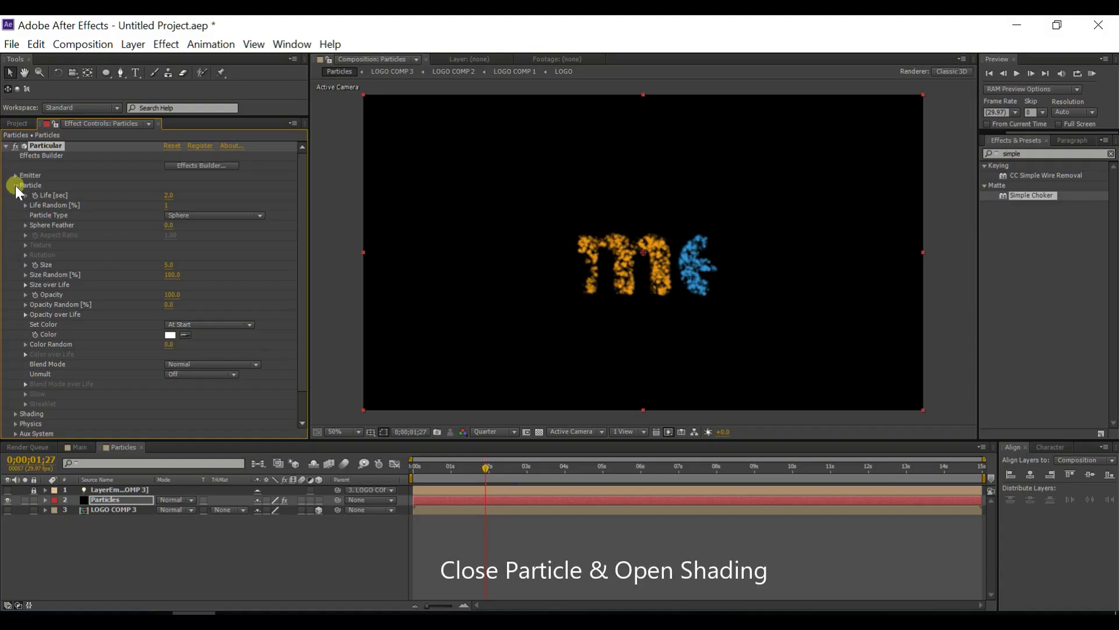
# Step: Turn Shadowlet for Main and Shadowlet for Aux on in Particular's Shading
pyautogui.click(15, 185)
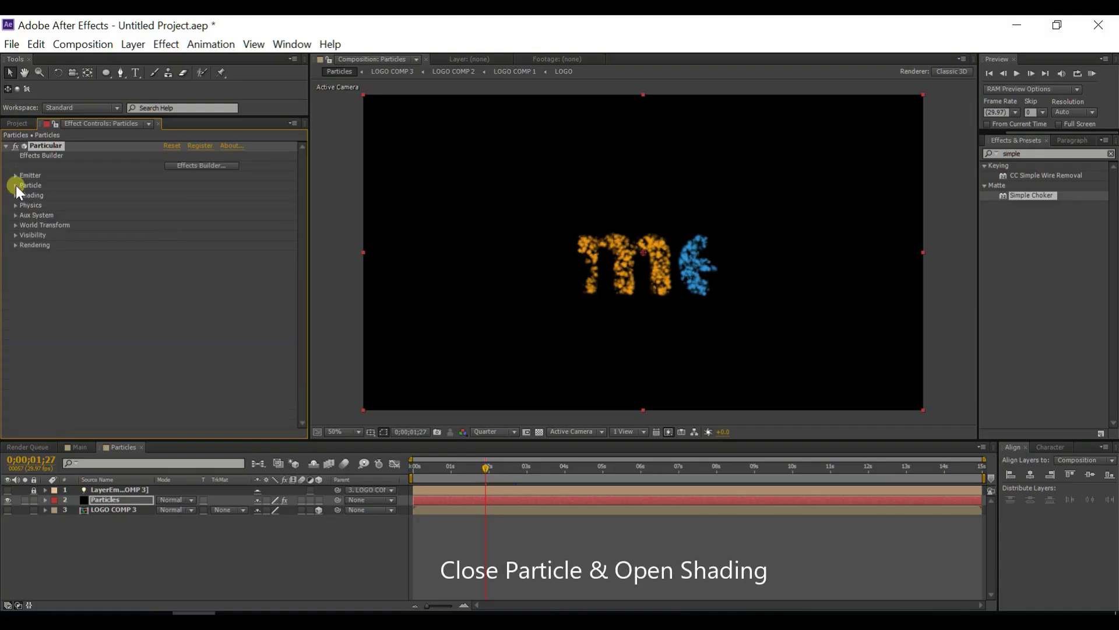
pyautogui.click(12, 197)
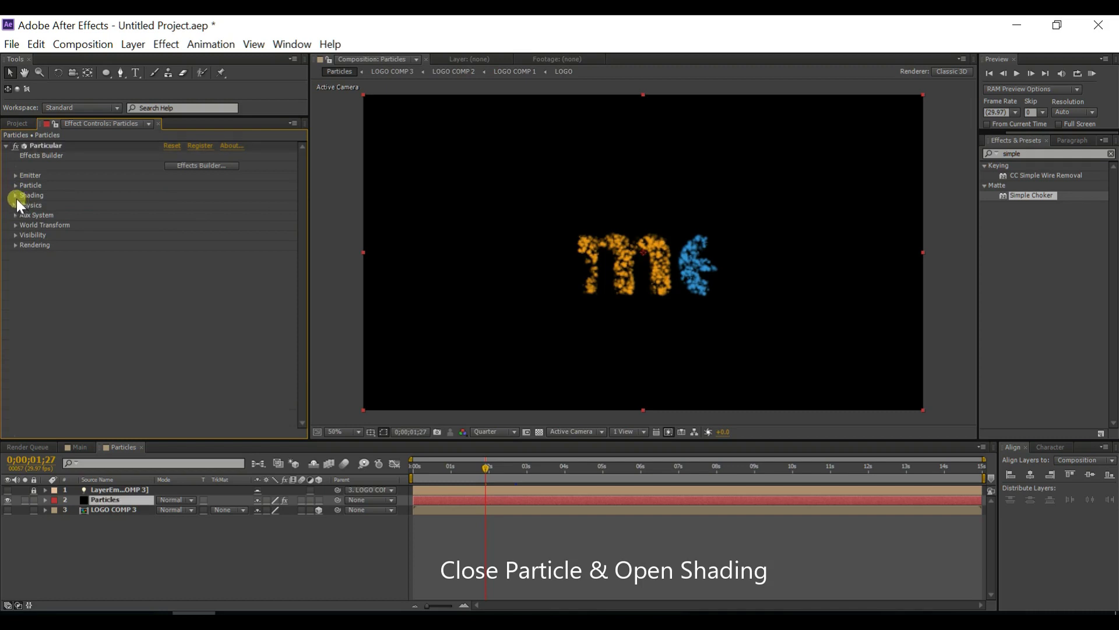
pyautogui.click(16, 198)
pyautogui.click(183, 295)
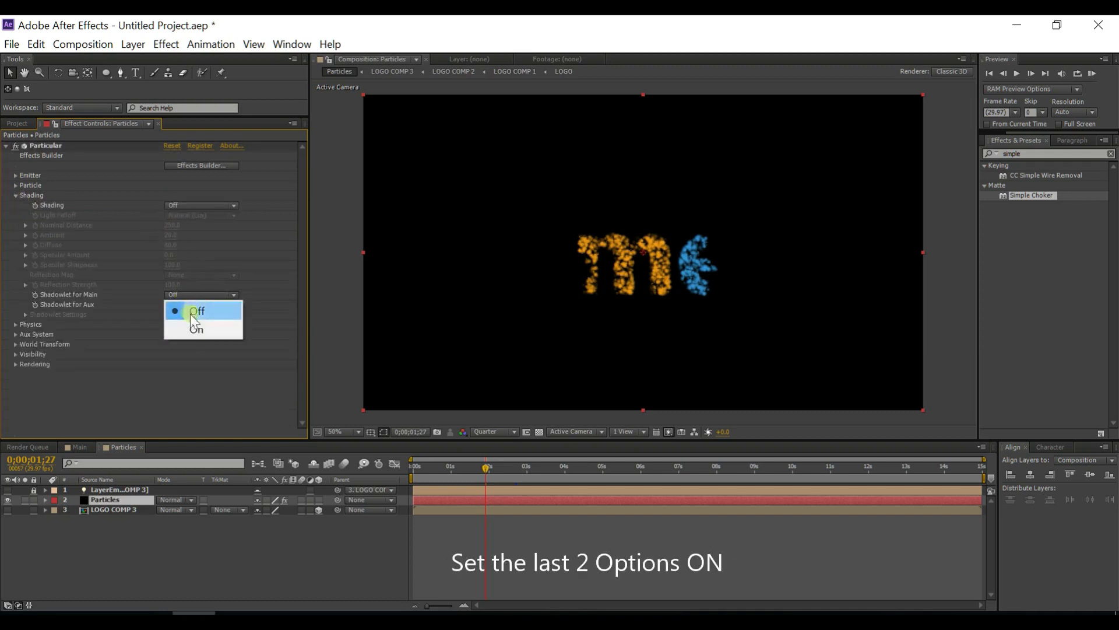
pyautogui.click(193, 328)
pyautogui.click(181, 304)
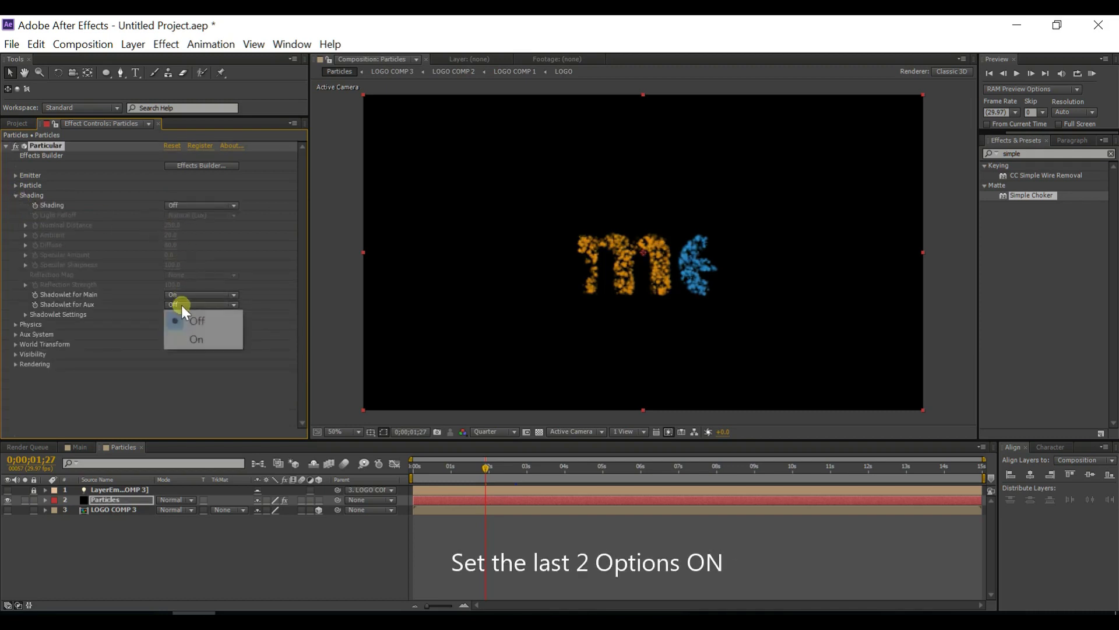
pyautogui.click(193, 339)
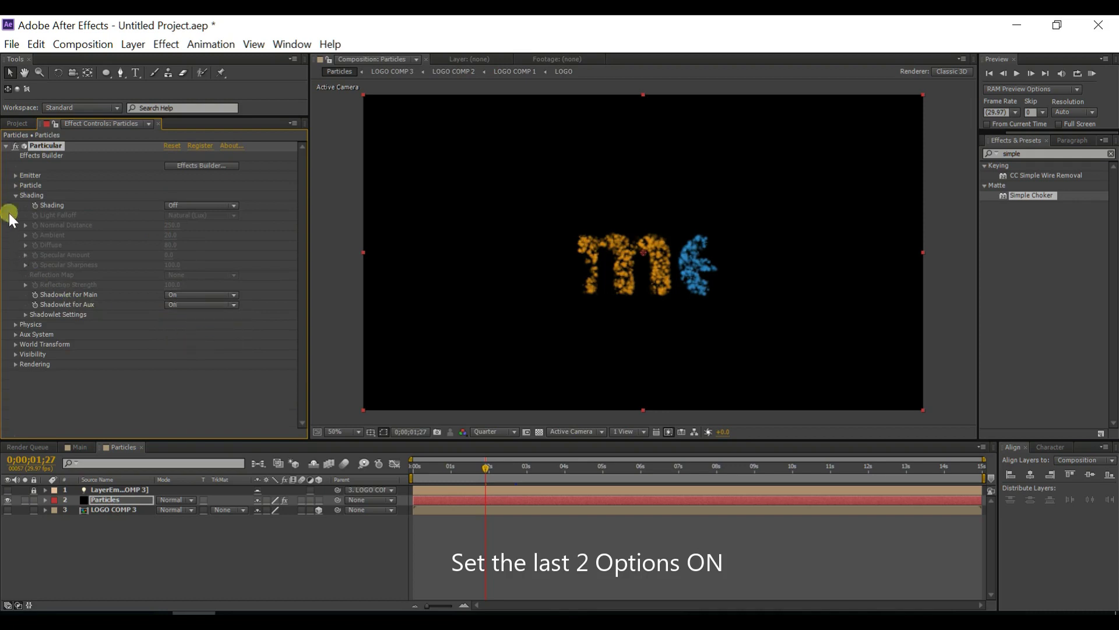
# Step: Set the Air Turbulence Field's Affect Position to 40
pyautogui.click(15, 195)
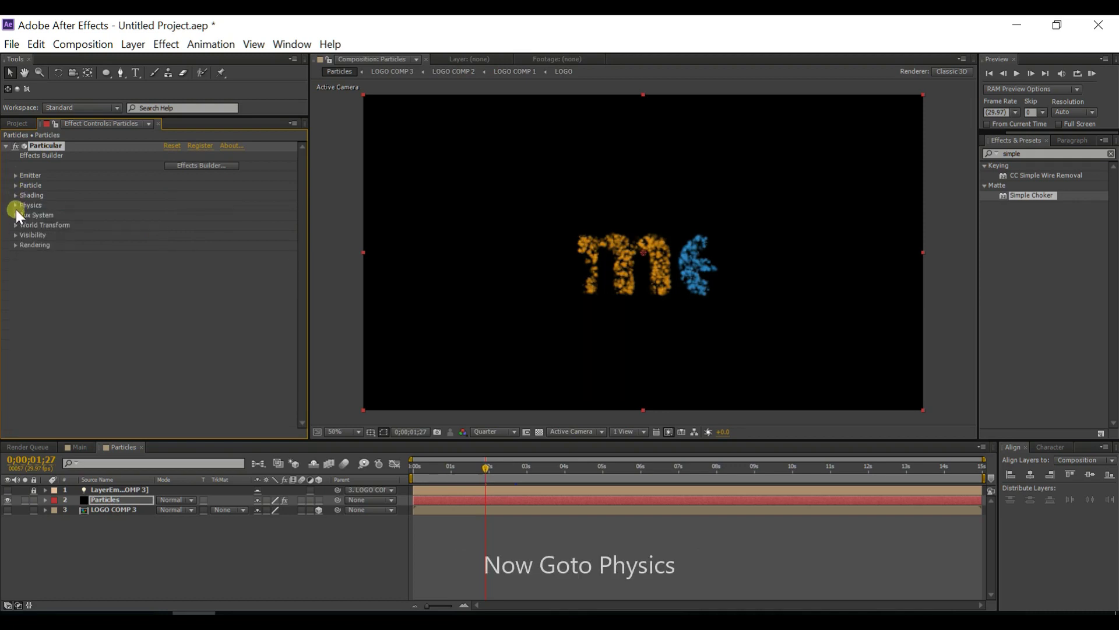
pyautogui.click(15, 205)
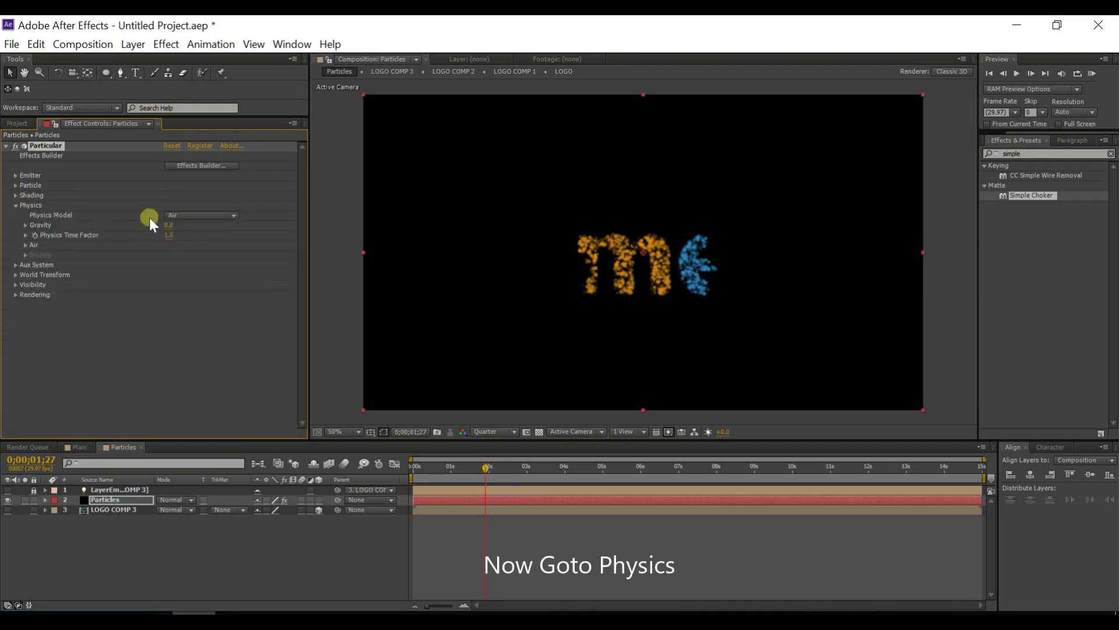
pyautogui.click(25, 245)
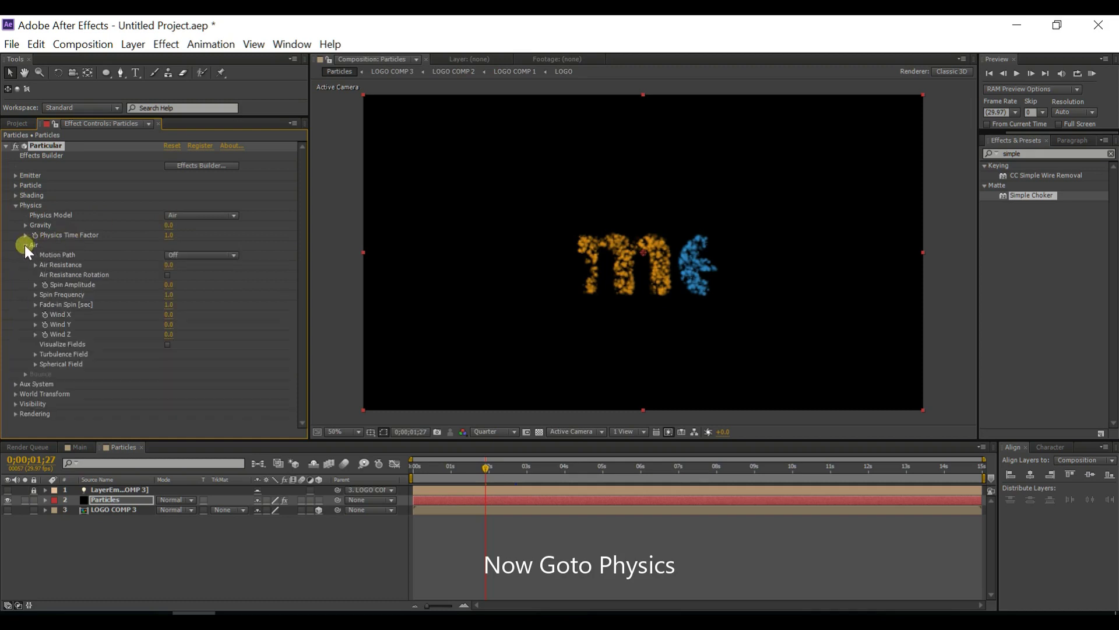
pyautogui.click(35, 354)
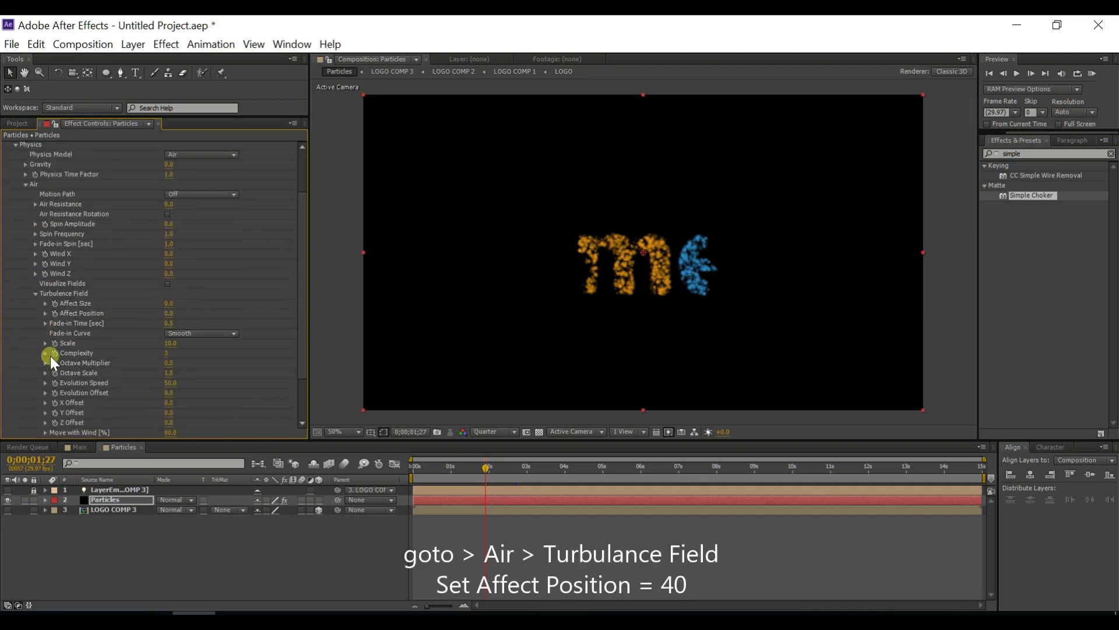
pyautogui.click(168, 313)
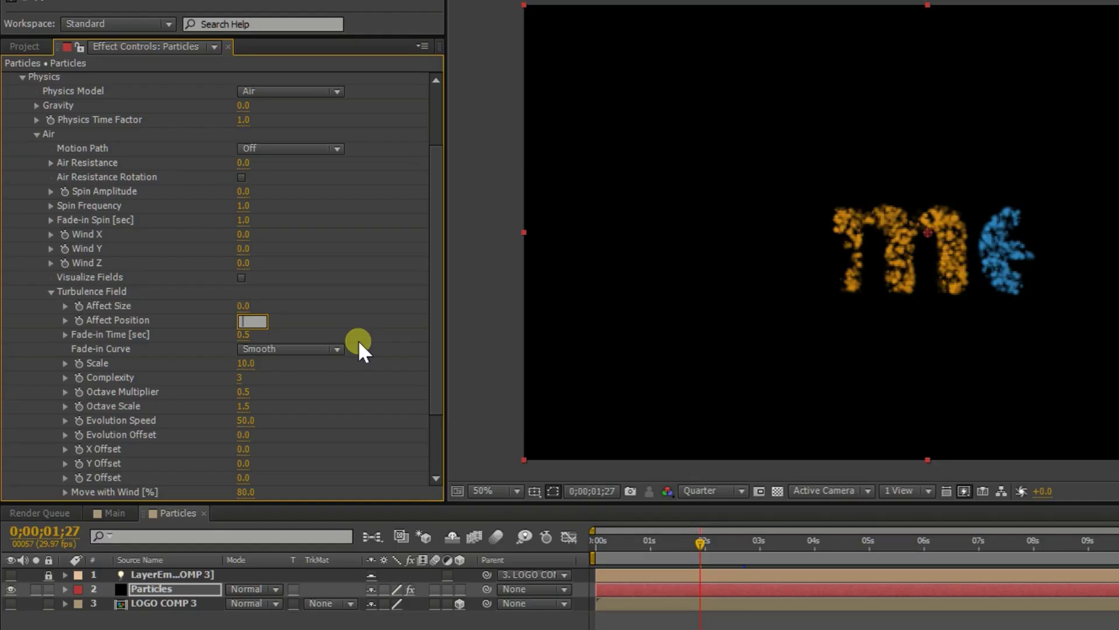
pyautogui.write('40')
pyautogui.press('Return')
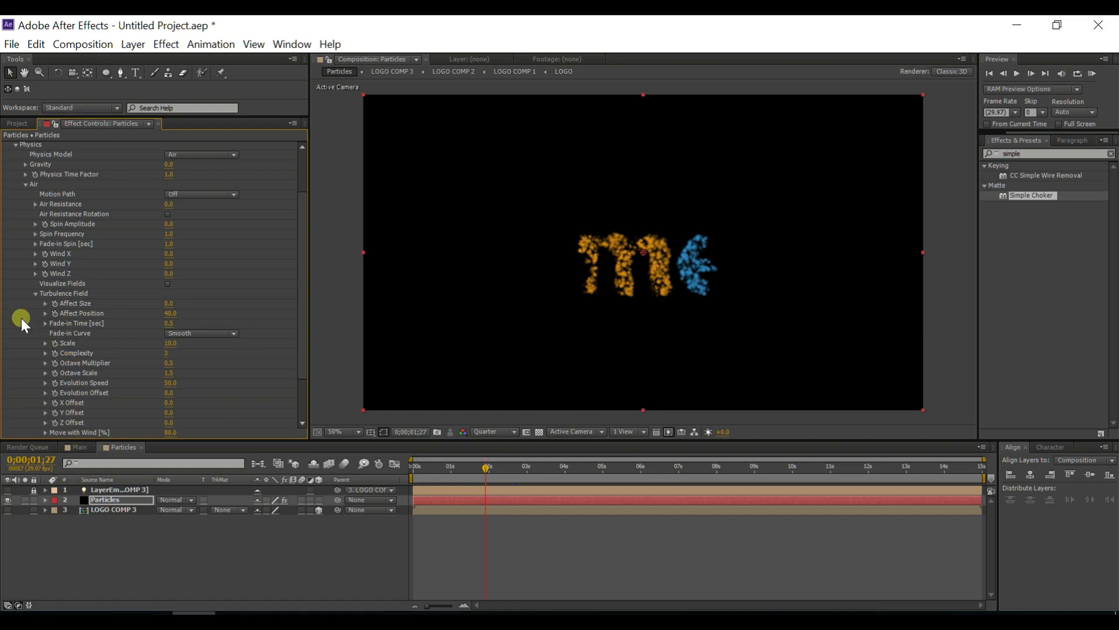
pyautogui.click(24, 185)
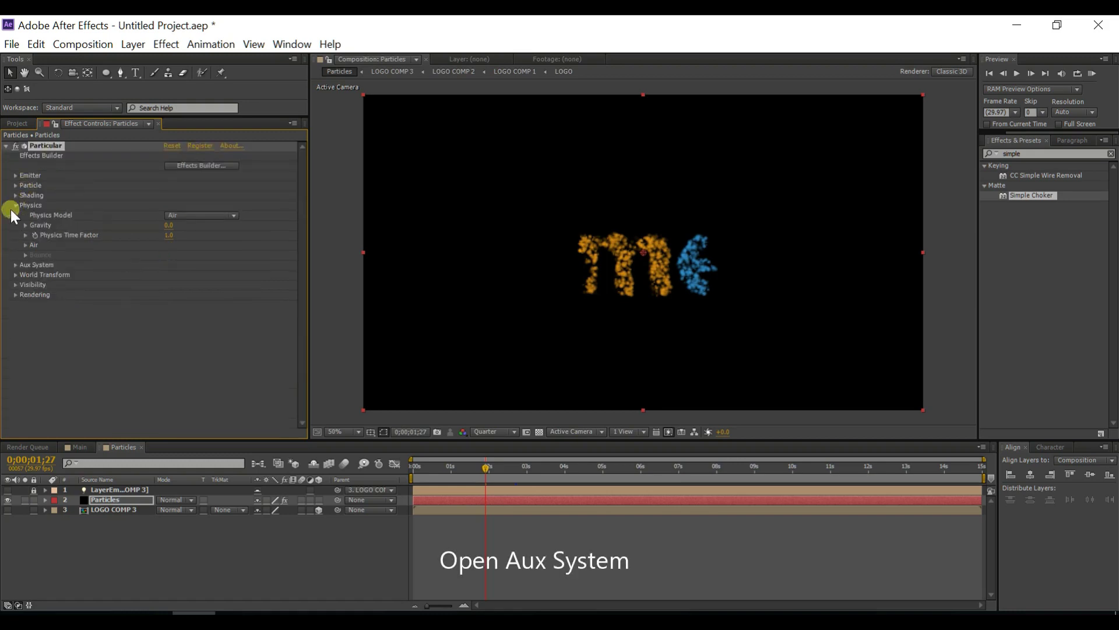
# Step: Make the aux system emit continuously with a velocity of 11
pyautogui.click(16, 207)
pyautogui.click(16, 215)
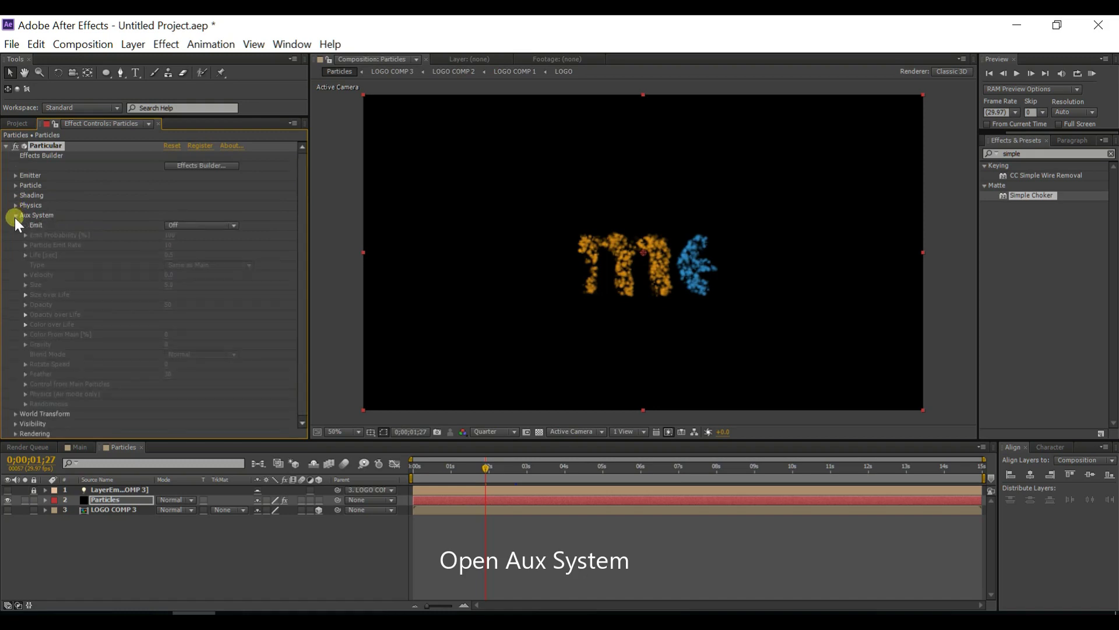
pyautogui.click(181, 225)
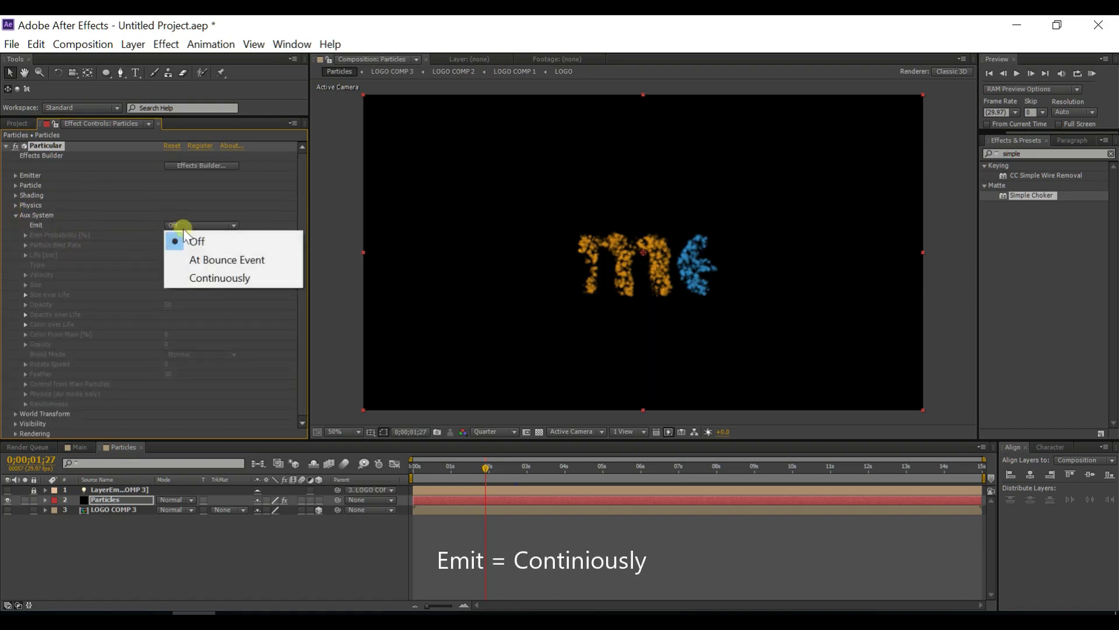
pyautogui.click(206, 276)
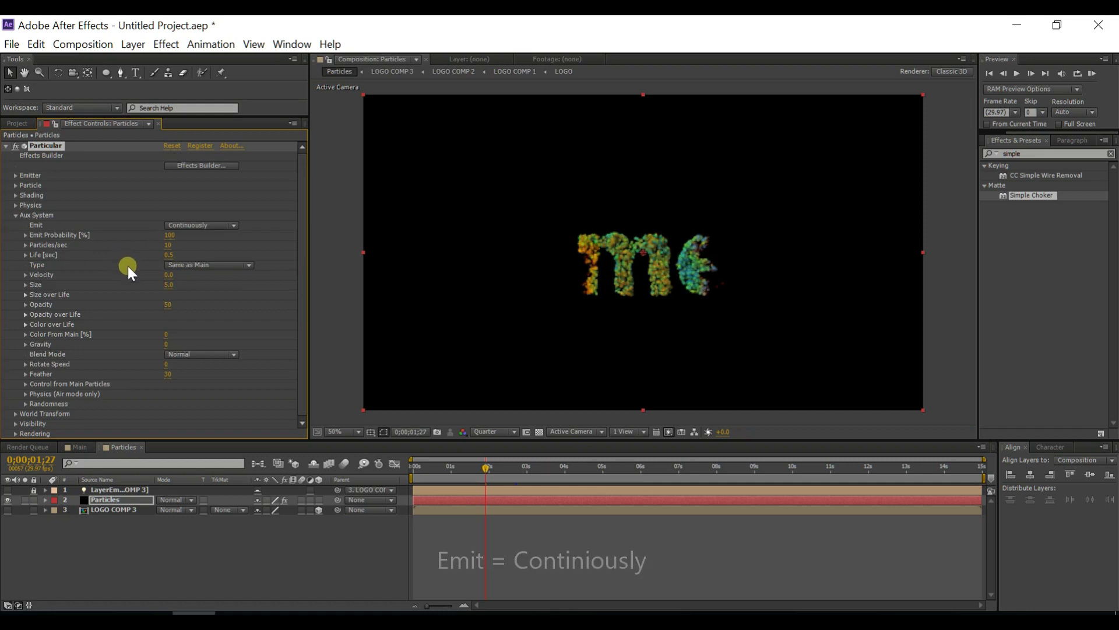
pyautogui.click(169, 275)
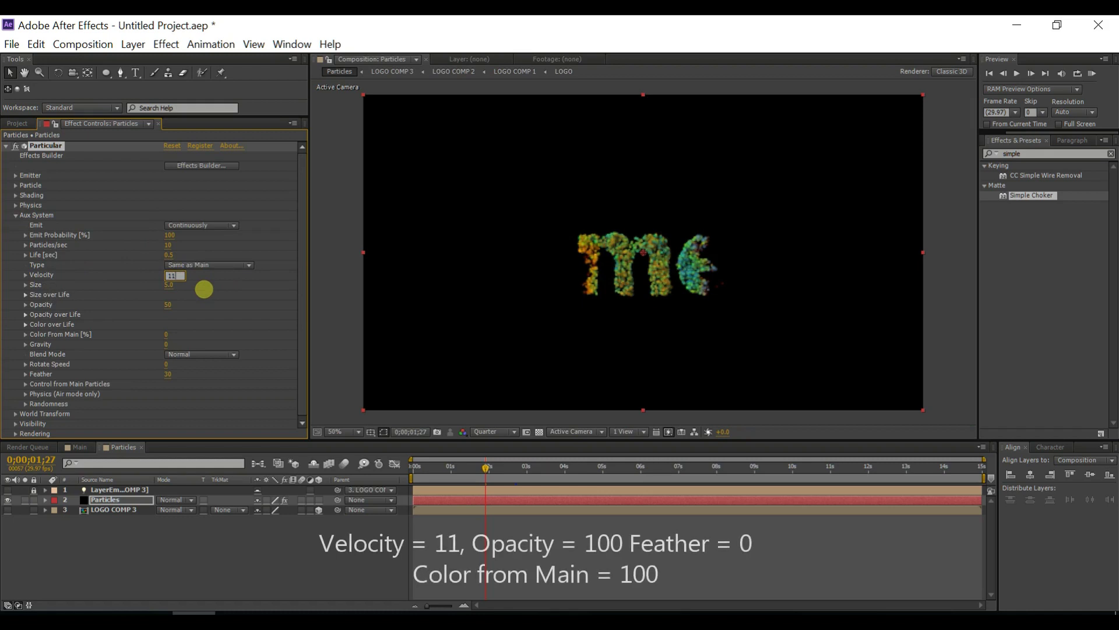
pyautogui.write('11')
pyautogui.press('Return')
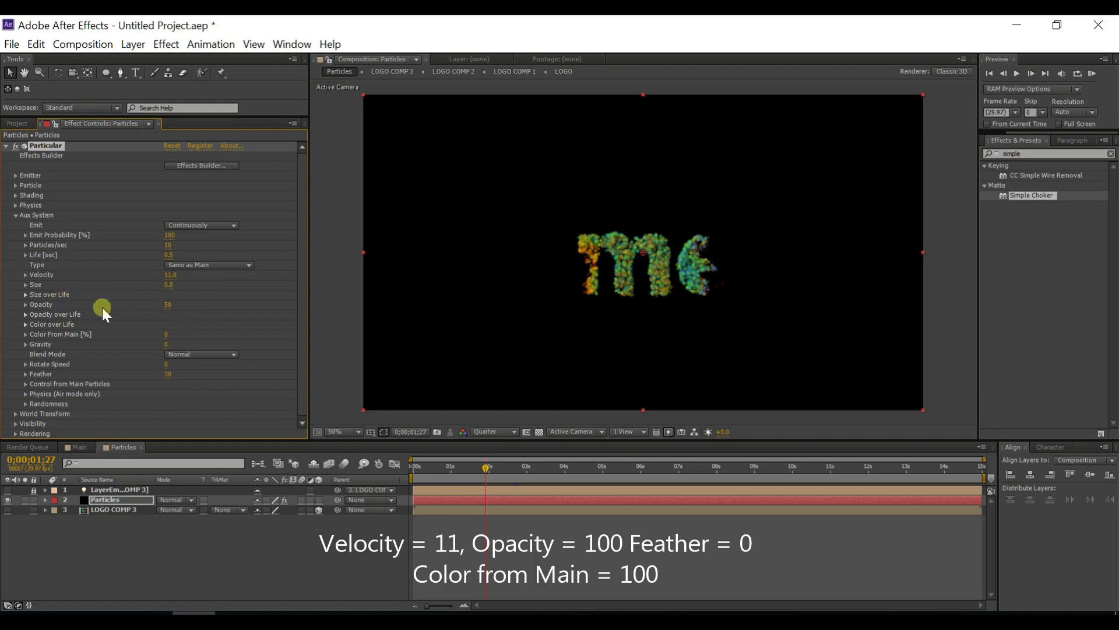
# Step: Set aux Opacity to 100 and Feather to 0, and reveal Physics (Air mode only)
pyautogui.click(170, 305)
pyautogui.write('1')
pyautogui.write('00')
pyautogui.press('Return')
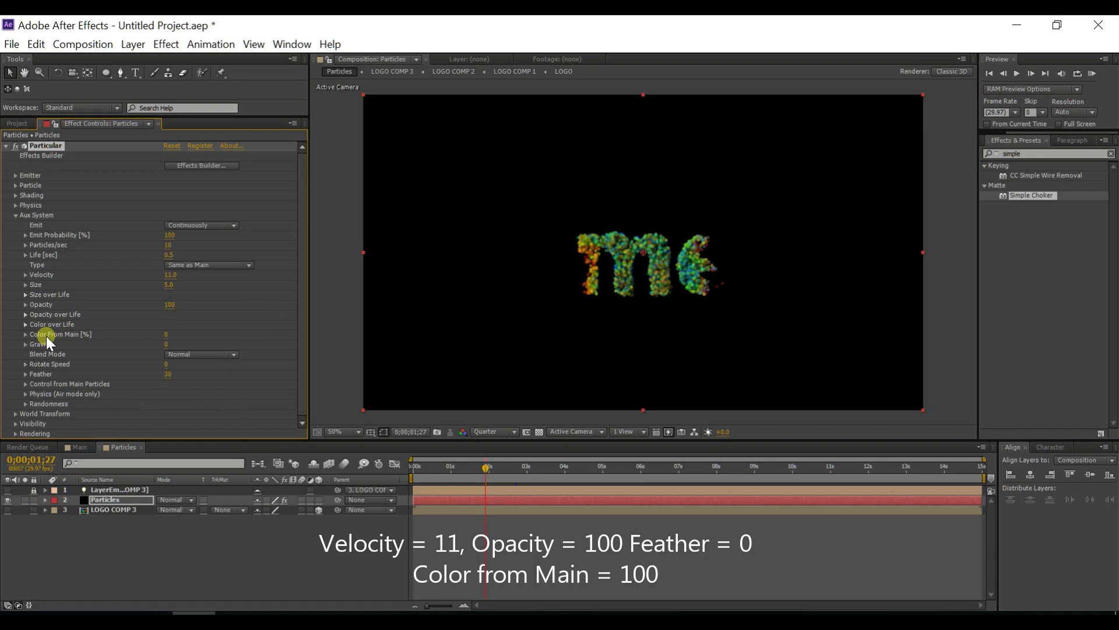
pyautogui.click(173, 376)
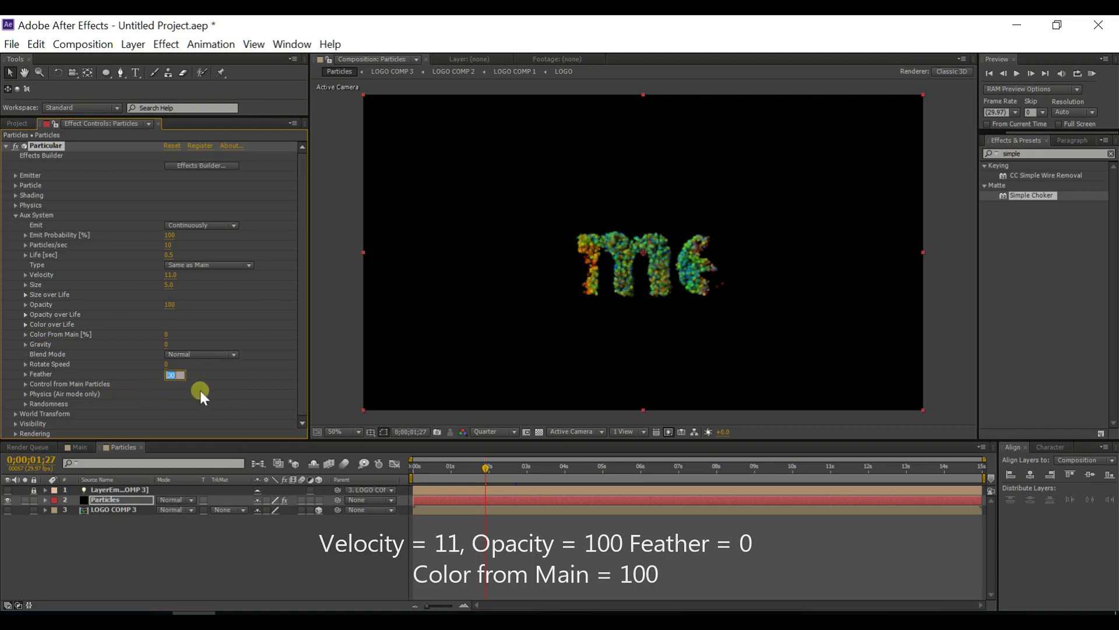
pyautogui.write('0')
pyautogui.click(200, 391)
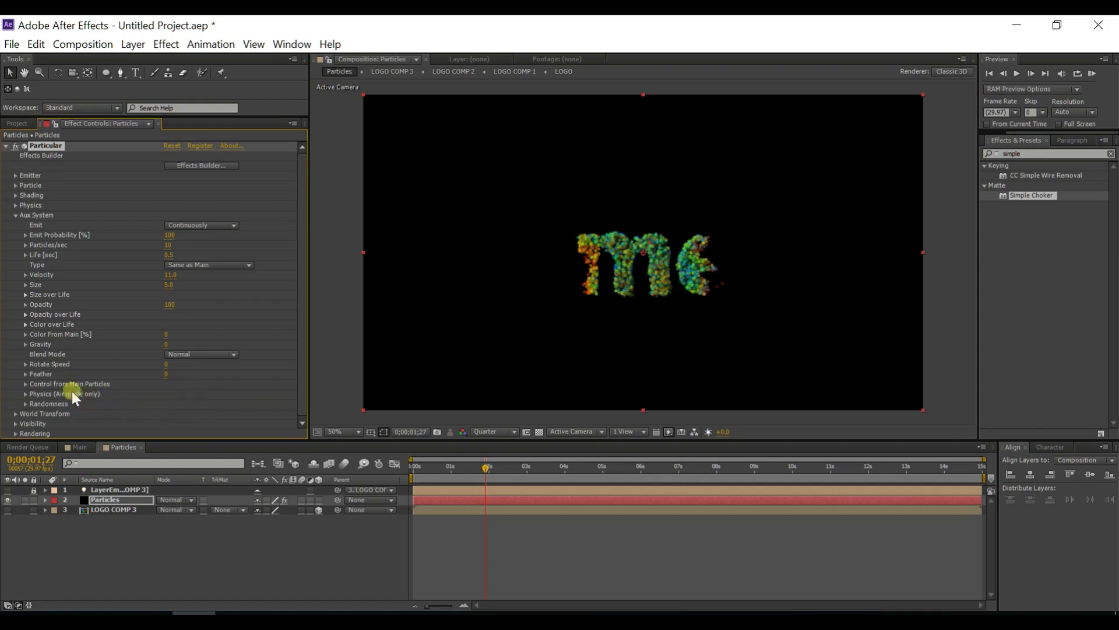
pyautogui.click(25, 395)
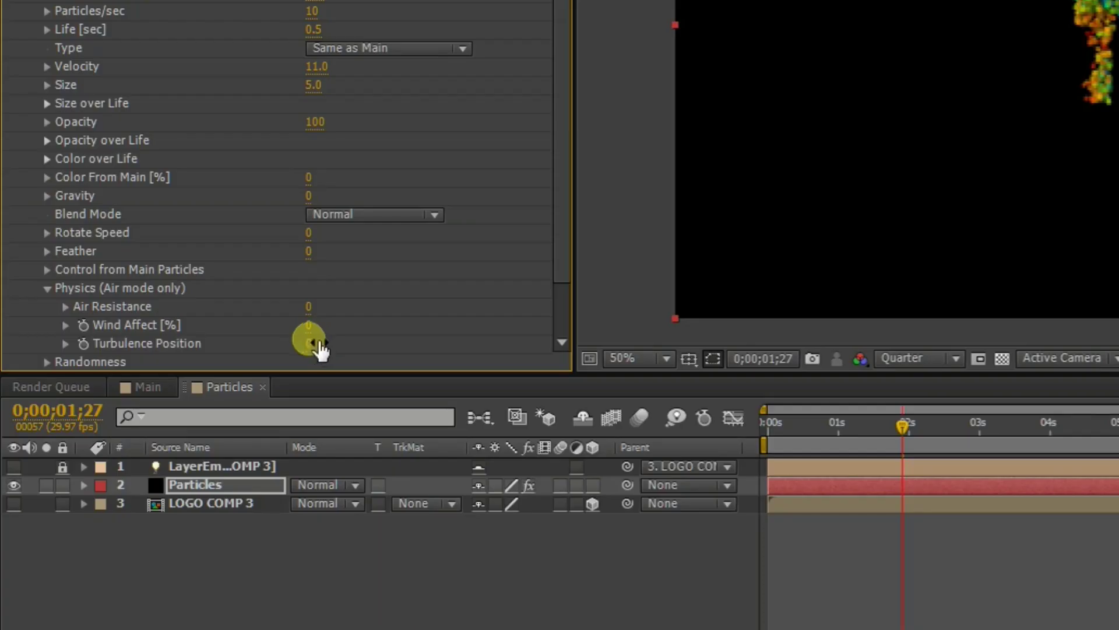
# Step: Set aux Turbulence Position to 260 and Color From Main to 100
pyautogui.click(320, 350)
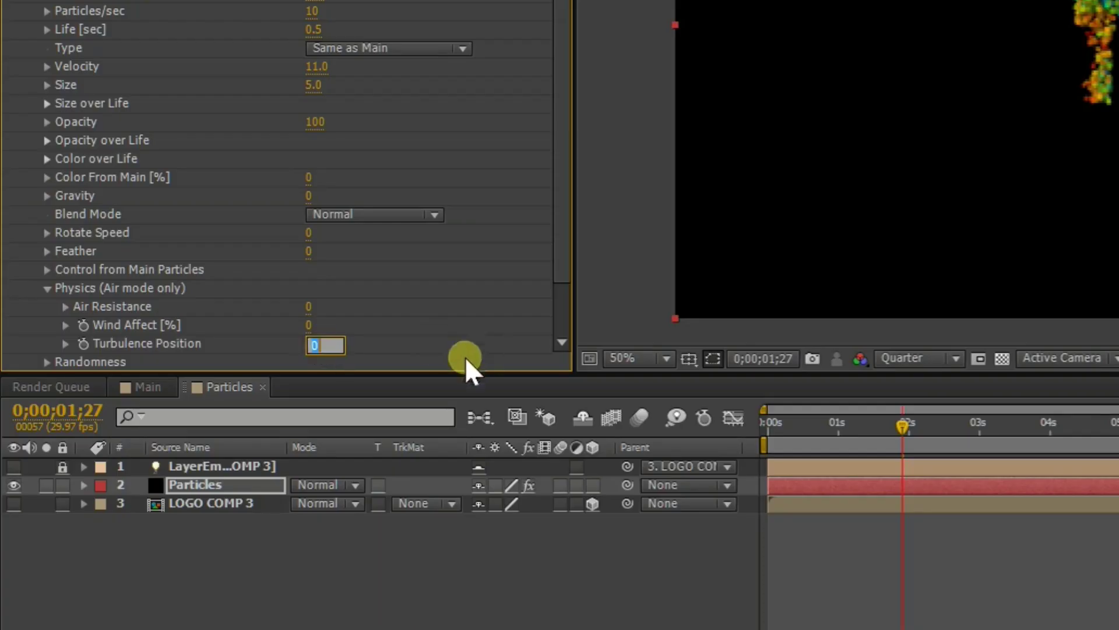
pyautogui.write('26')
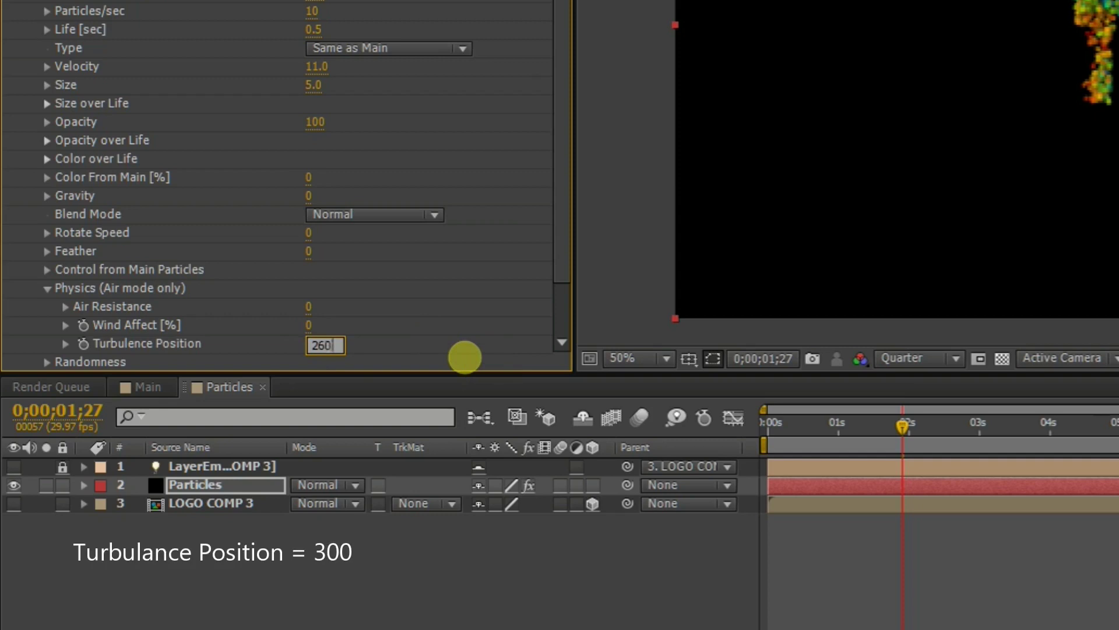
pyautogui.write('0')
pyautogui.press('Return')
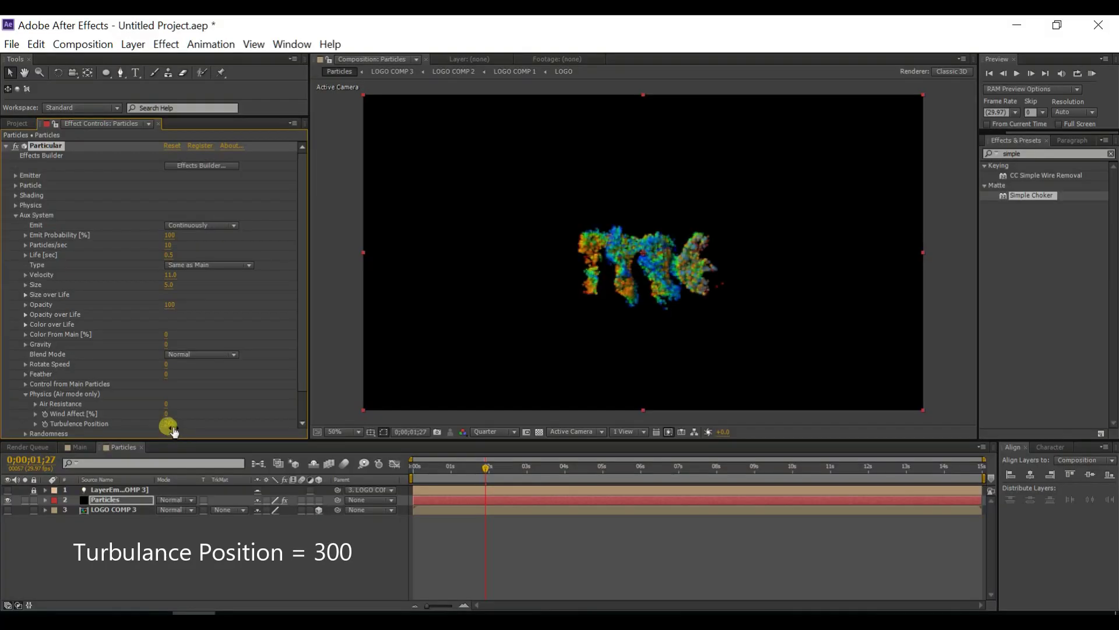
pyautogui.click(172, 427)
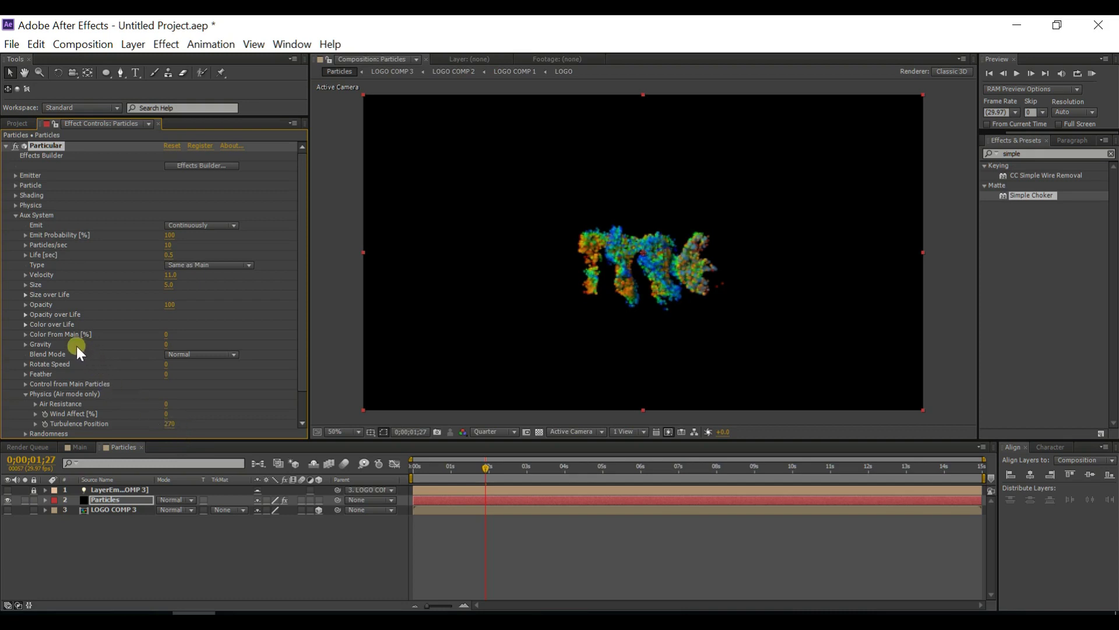
pyautogui.click(166, 335)
pyautogui.write('1')
pyautogui.write('00')
pyautogui.press('Return')
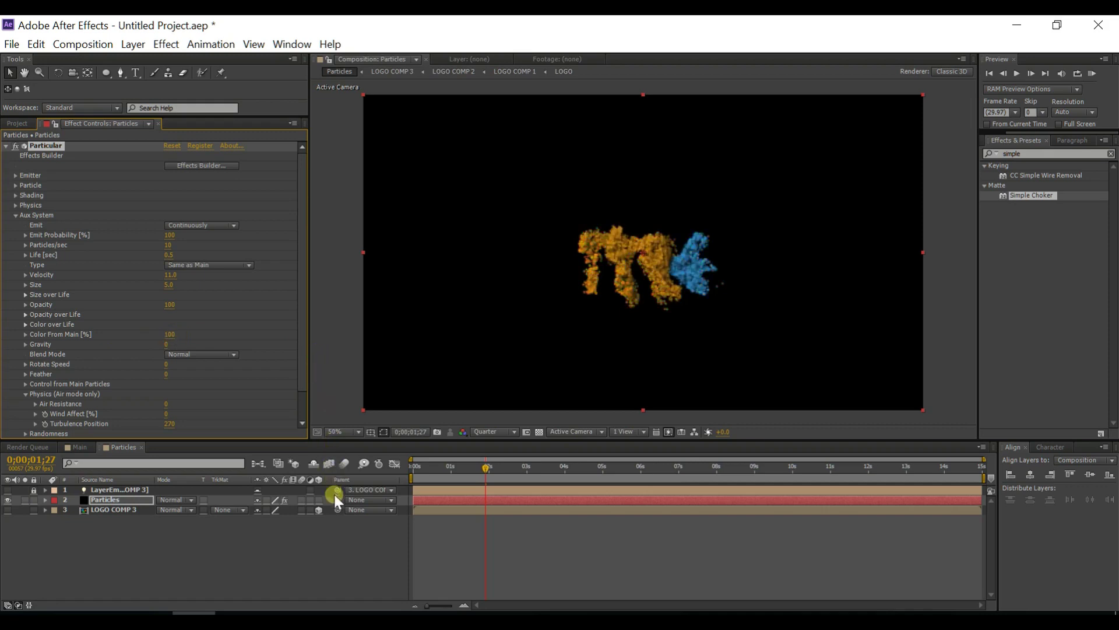
# Step: Adjust the aux Turbulence Position to 300
pyautogui.moveTo(169, 423)
pyautogui.mouseDown()
pyautogui.moveTo(184, 422)
pyautogui.moveTo(162, 427)
pyautogui.mouseUp()
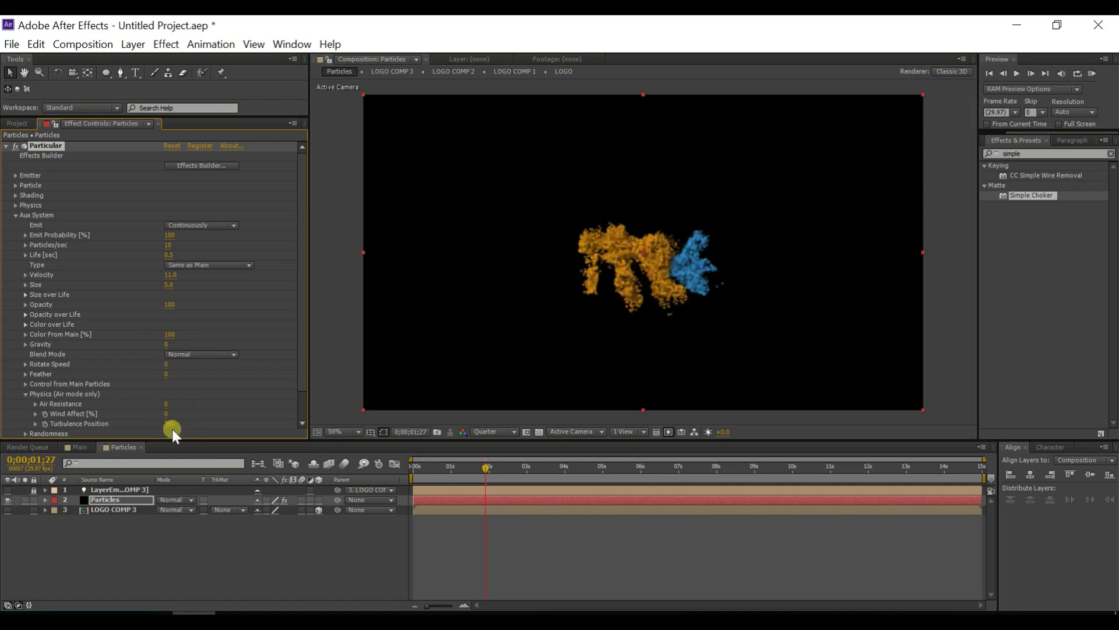
pyautogui.moveTo(172, 429); pyautogui.dragTo(187, 449)
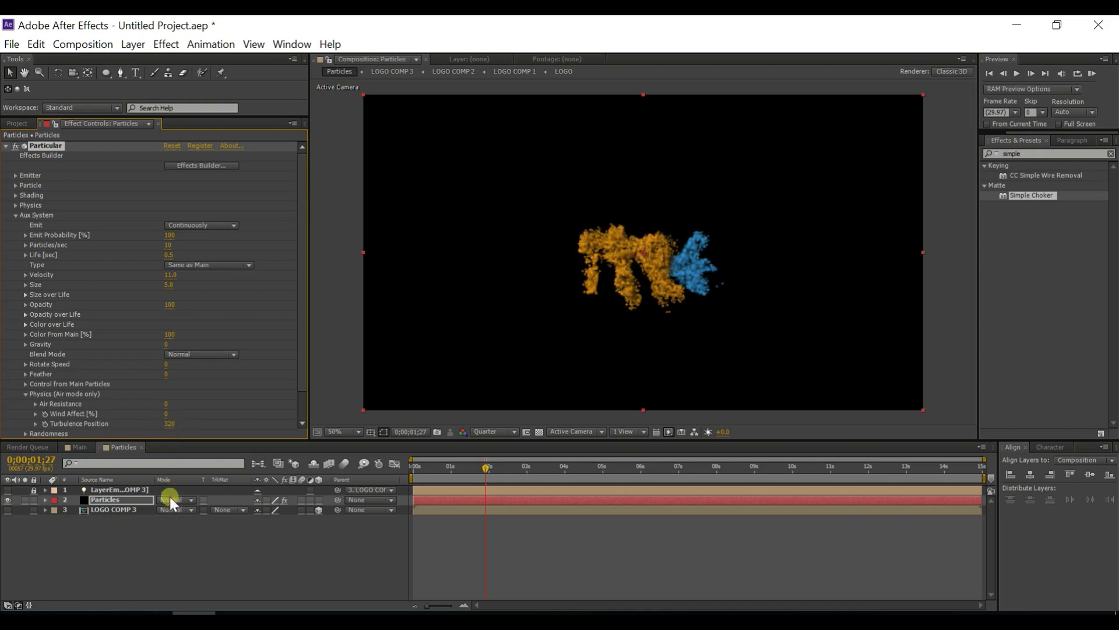
pyautogui.click(170, 427)
pyautogui.write('300')
pyautogui.press('Return')
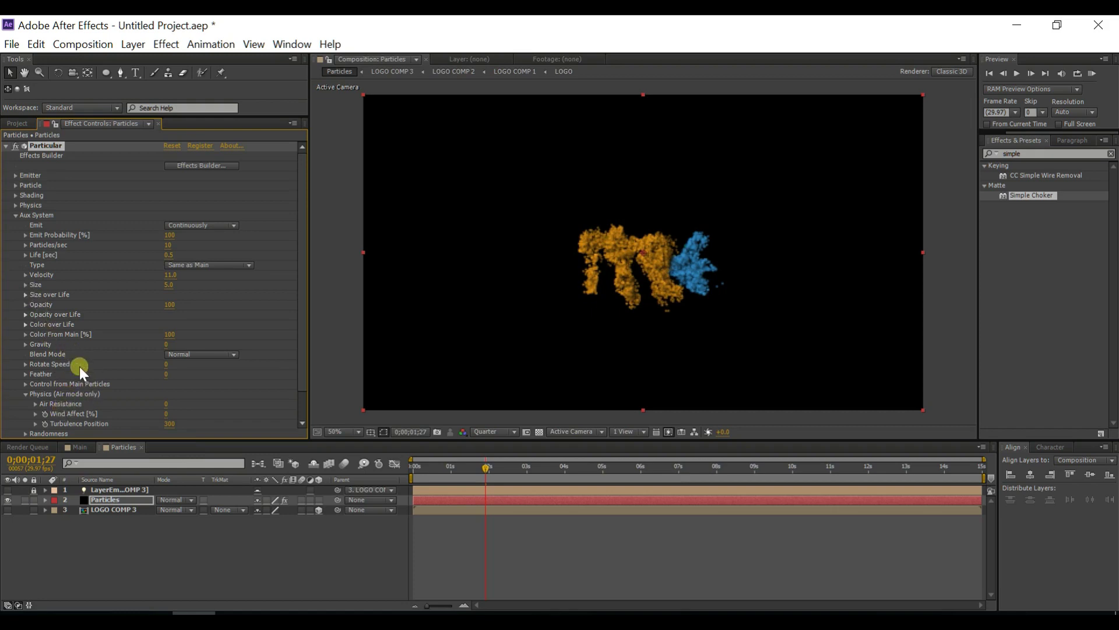
pyautogui.scroll(-3, 78, 358)
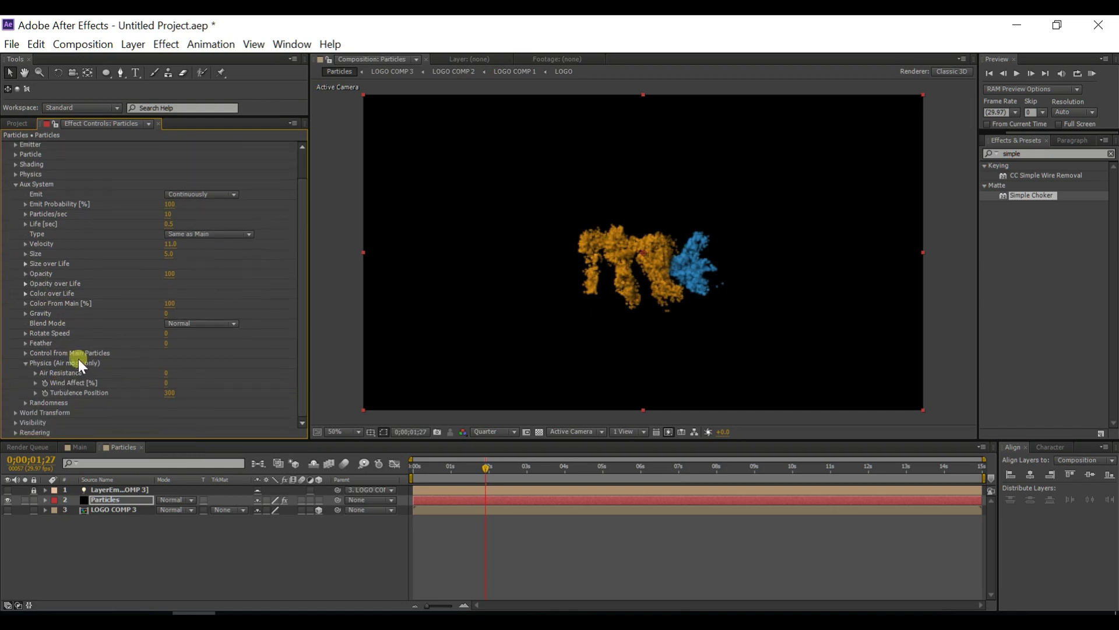
# Step: Set the aux Randomness Life to 100, then collapse the Aux System group
pyautogui.click(25, 401)
pyautogui.scroll(-3, 107, 411)
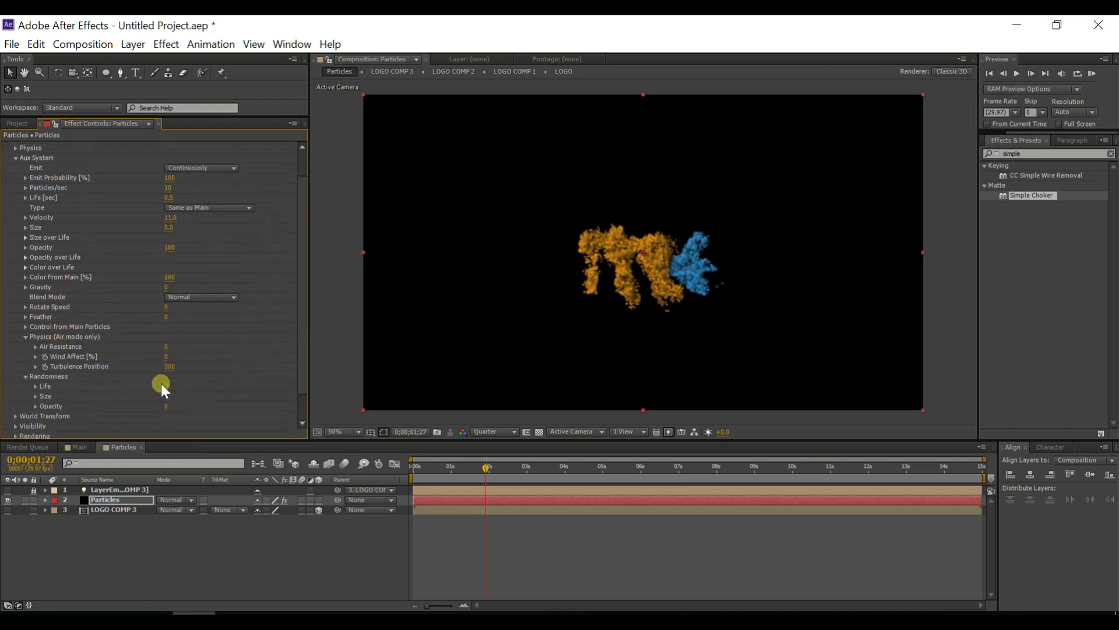
pyautogui.click(165, 383)
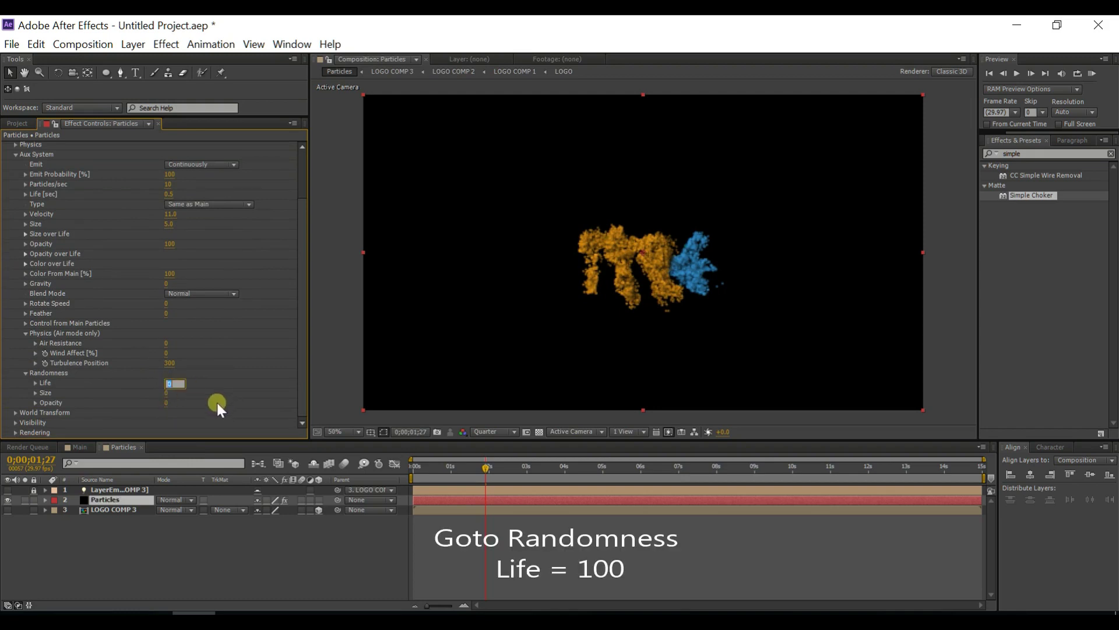
pyautogui.write('100')
pyautogui.press('Return')
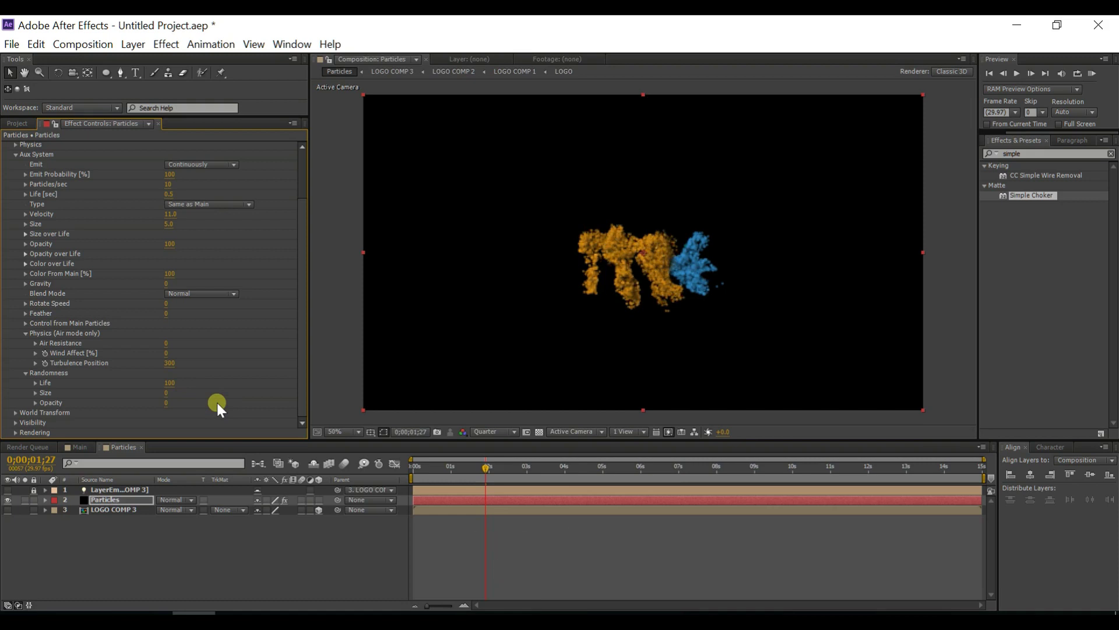
pyautogui.click(16, 155)
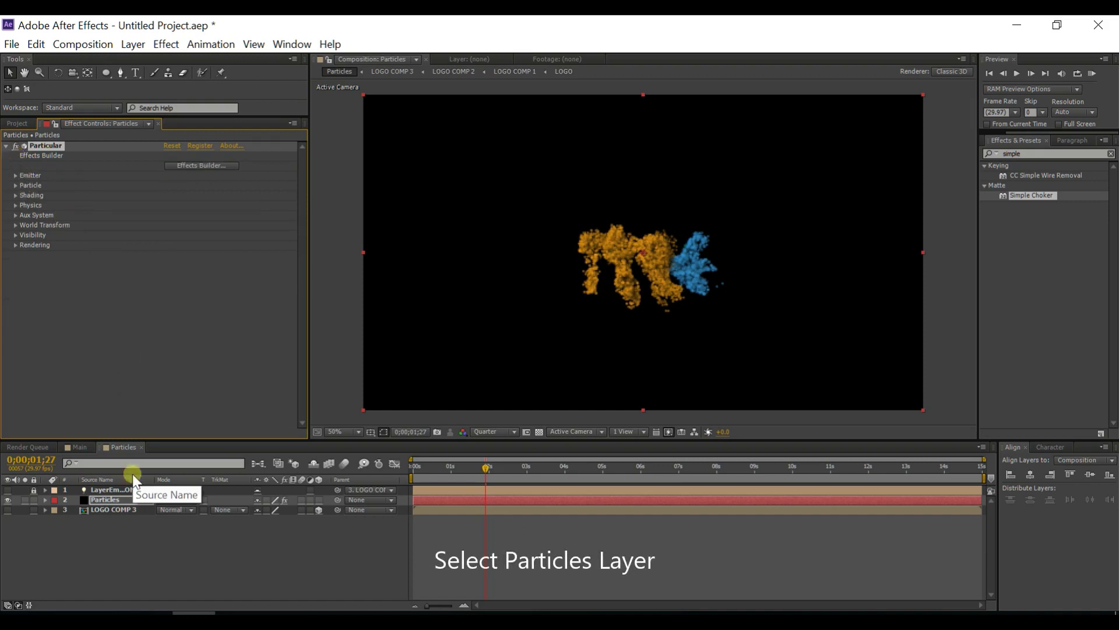
# Step: Apply CC Vector Blur from Effects & Presets to the Particles layer
pyautogui.click(118, 495)
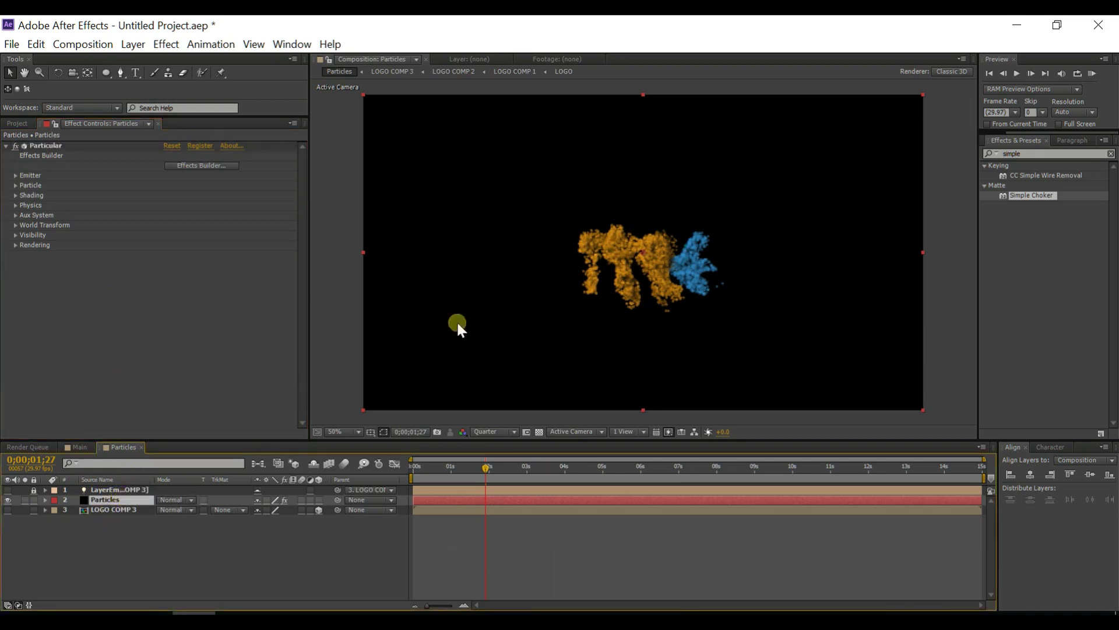
pyautogui.click(1025, 155)
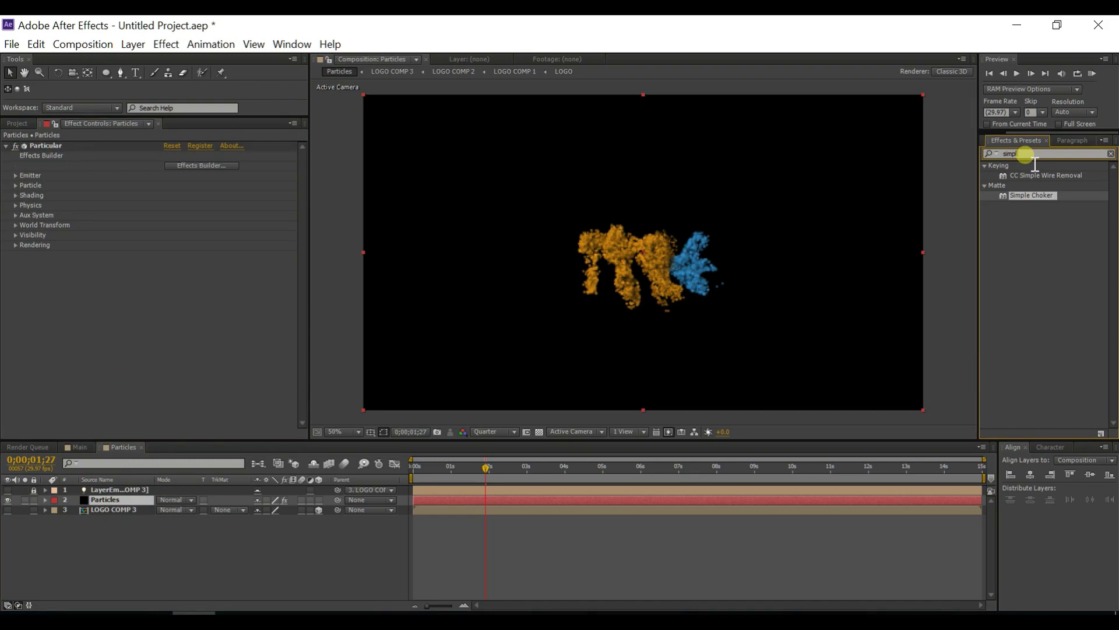
pyautogui.press('BackSpace')
pyautogui.press('BackSpace')
pyautogui.press('BackSpace')
pyautogui.write('CC')
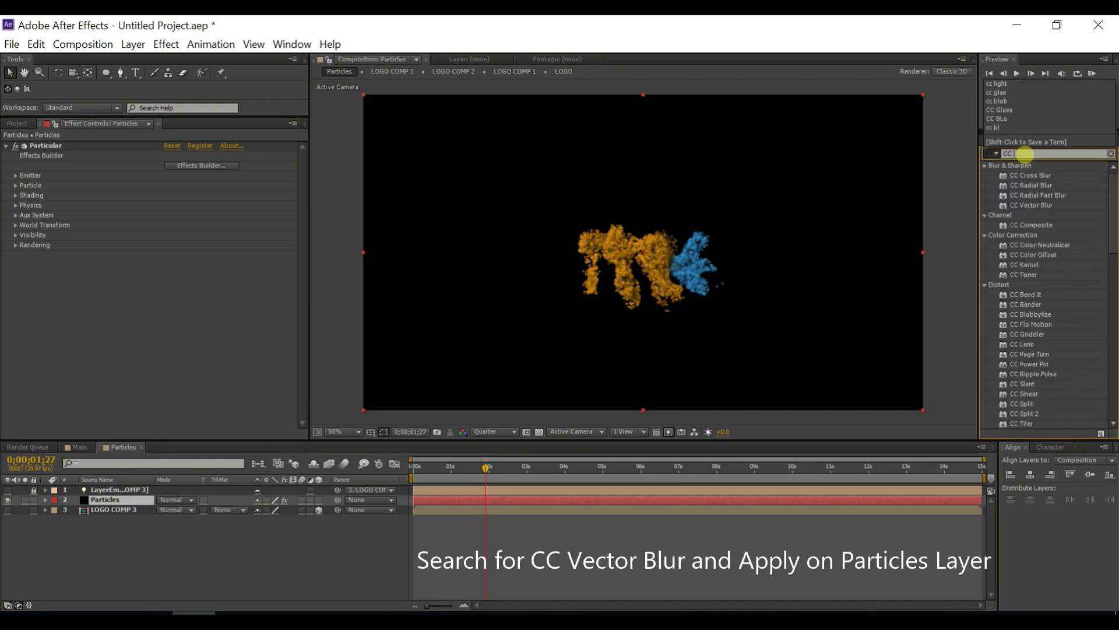
pyautogui.write(' Vec')
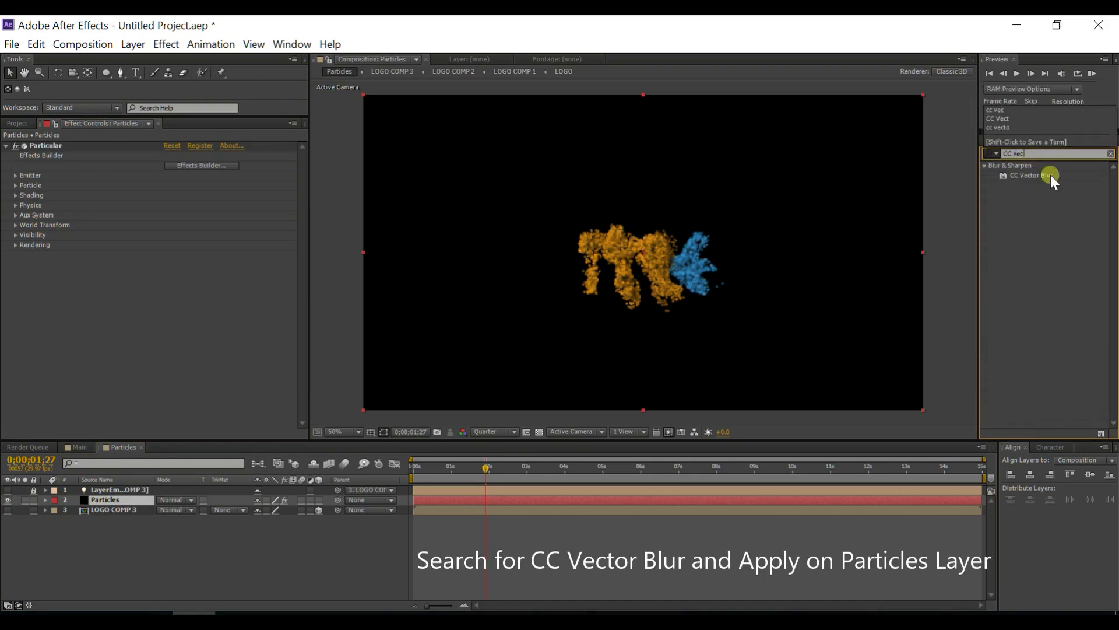
pyautogui.moveTo(1039, 177); pyautogui.dragTo(120, 496)
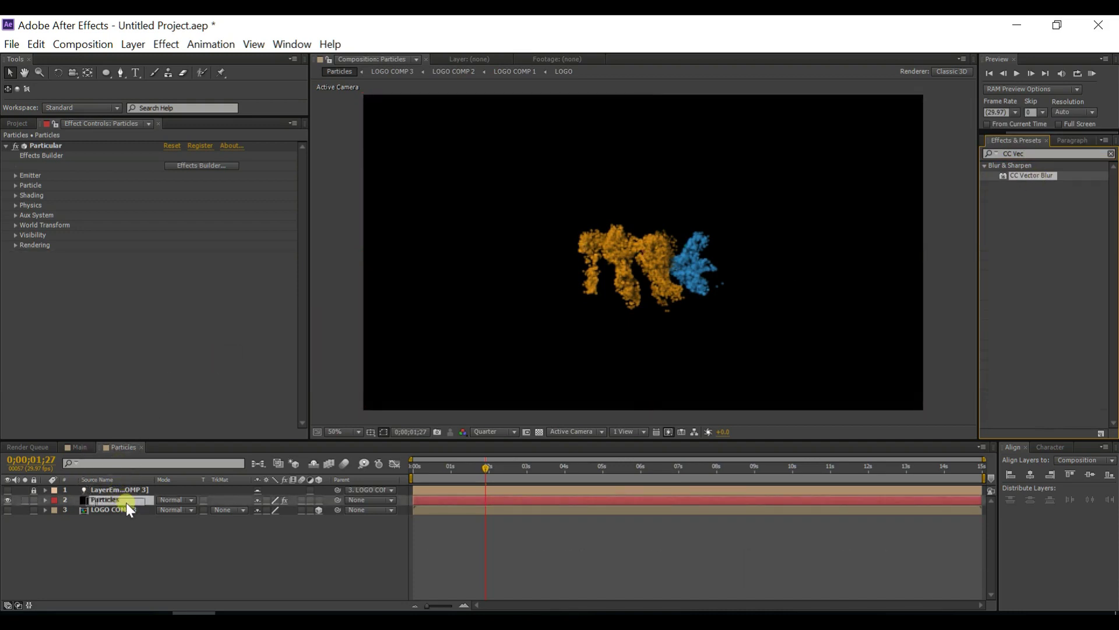
pyautogui.moveTo(121, 497); pyautogui.dragTo(126, 503)
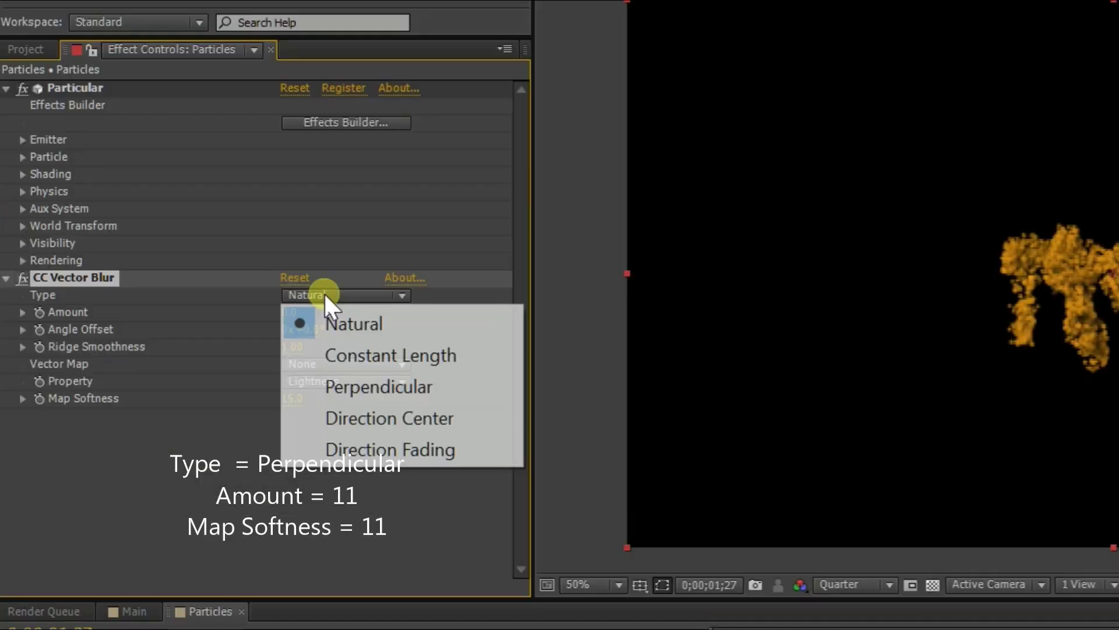
# Step: Set CC Vector Blur to Perpendicular with Amount 11 and Map Softness 11
pyautogui.click(189, 264)
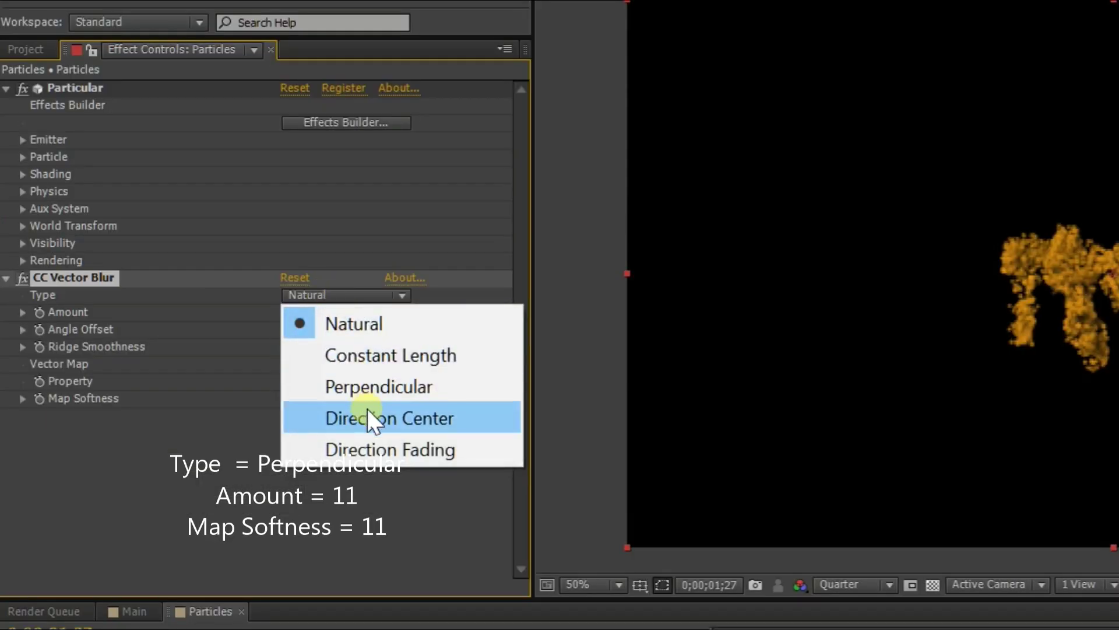
pyautogui.click(369, 389)
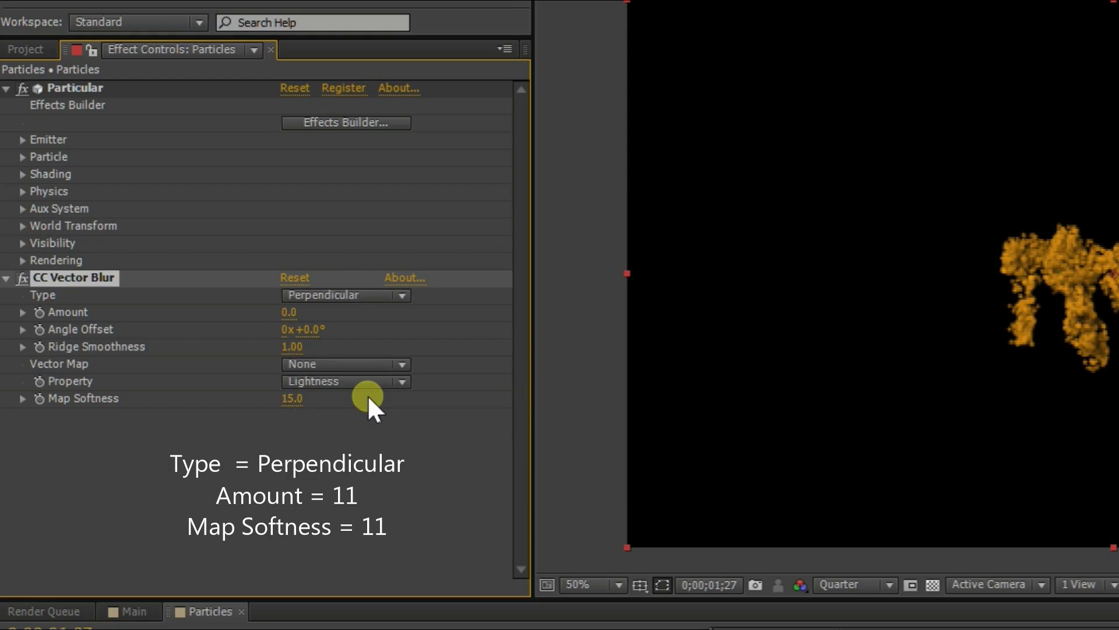
pyautogui.click(292, 314)
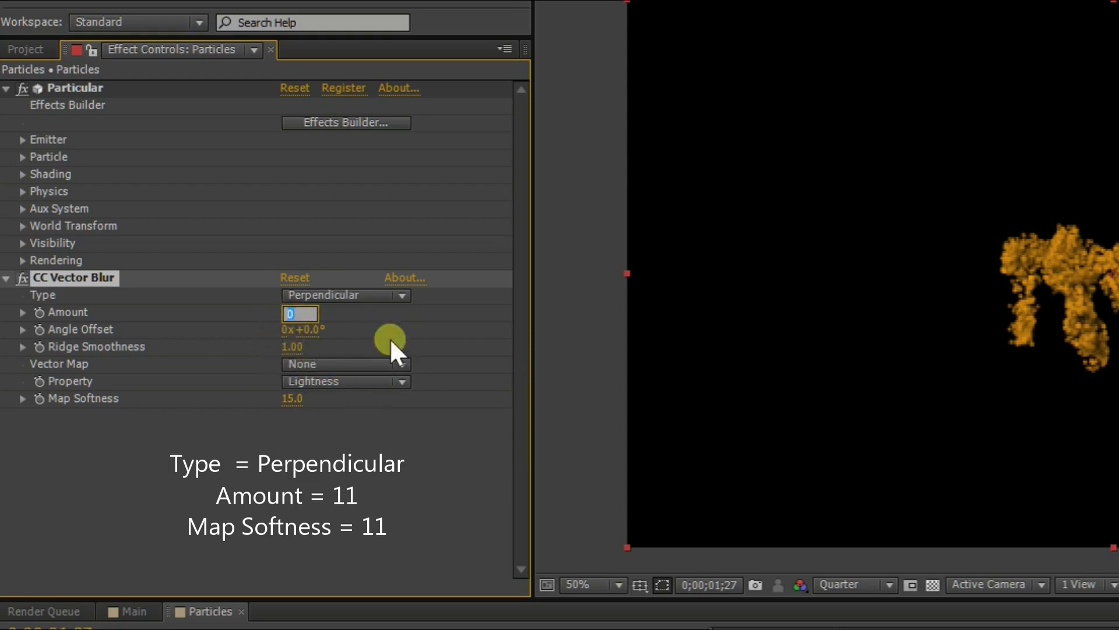
pyautogui.write('11')
pyautogui.press('Return')
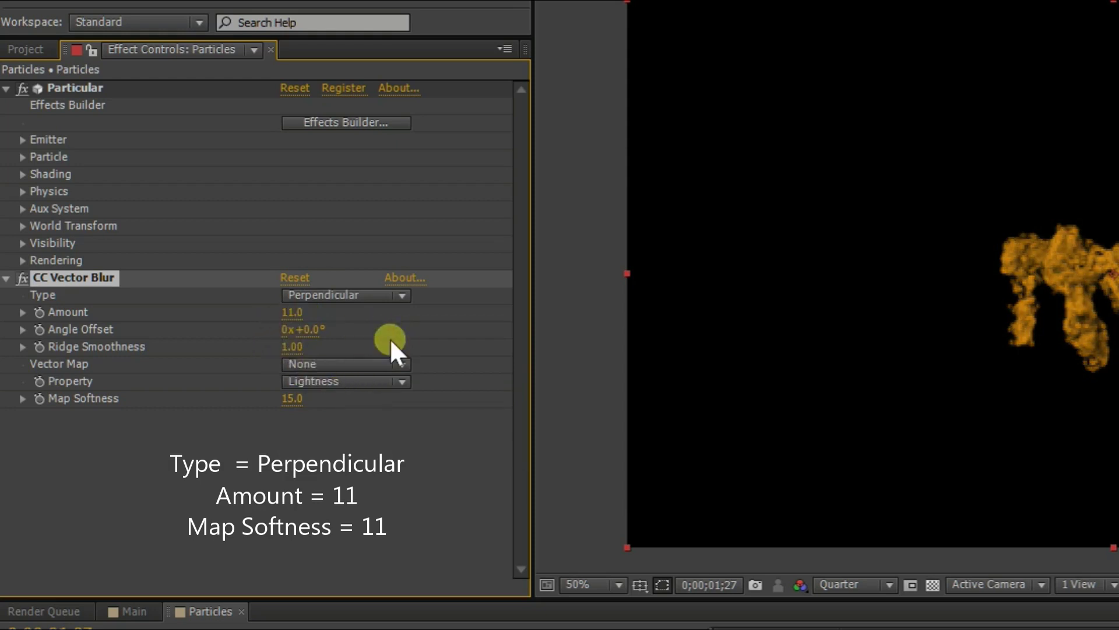
pyautogui.click(294, 400)
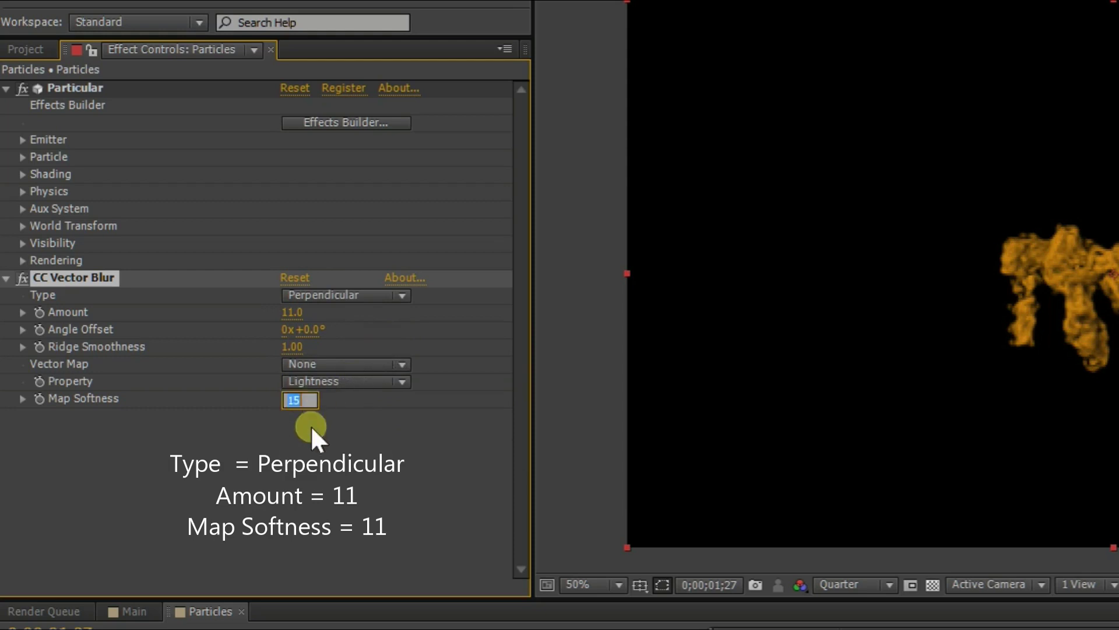
pyautogui.write('1')
pyautogui.click(311, 427)
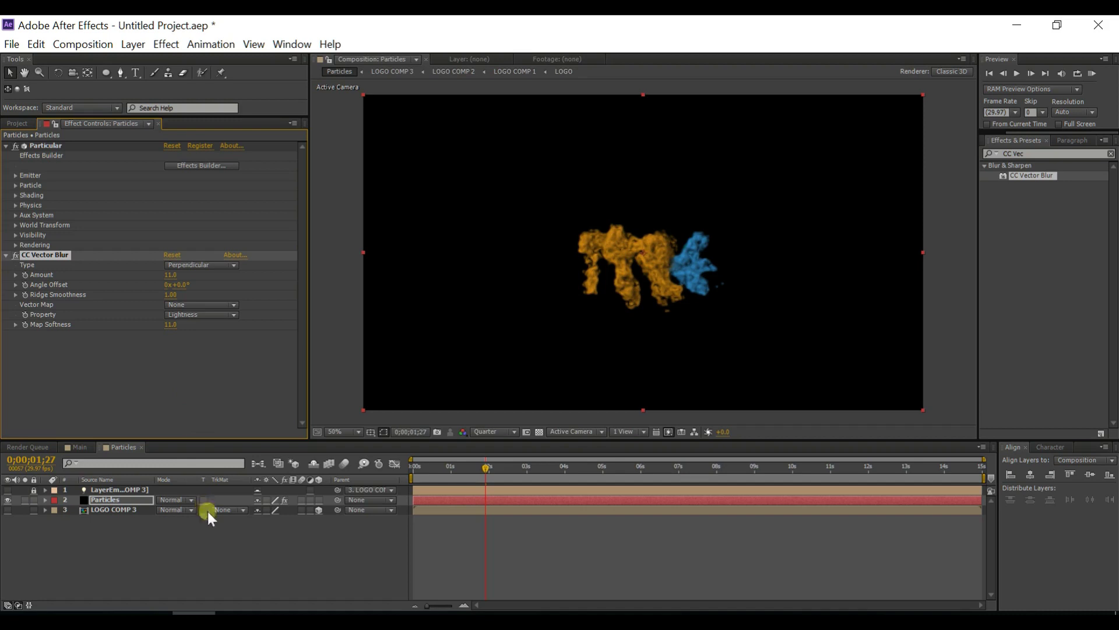
# Step: Apply the Sharpen effect to the Particles layer
pyautogui.click(1056, 155)
pyautogui.press('BackSpace')
pyautogui.press('BackSpace')
pyautogui.press('BackSpace')
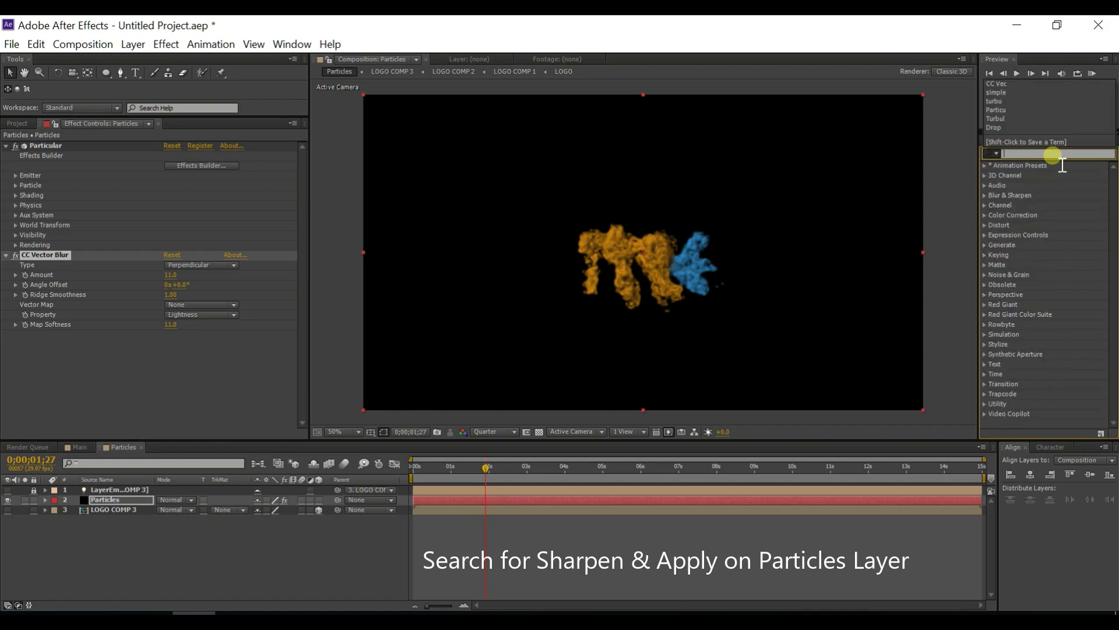
pyautogui.write('Sharp')
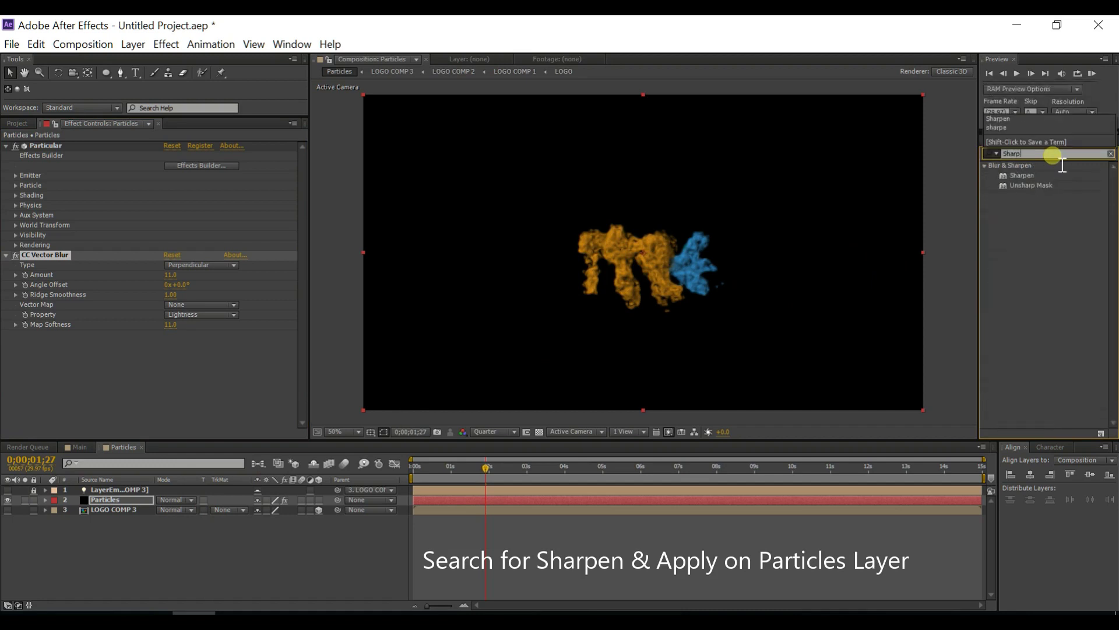
pyautogui.write('en')
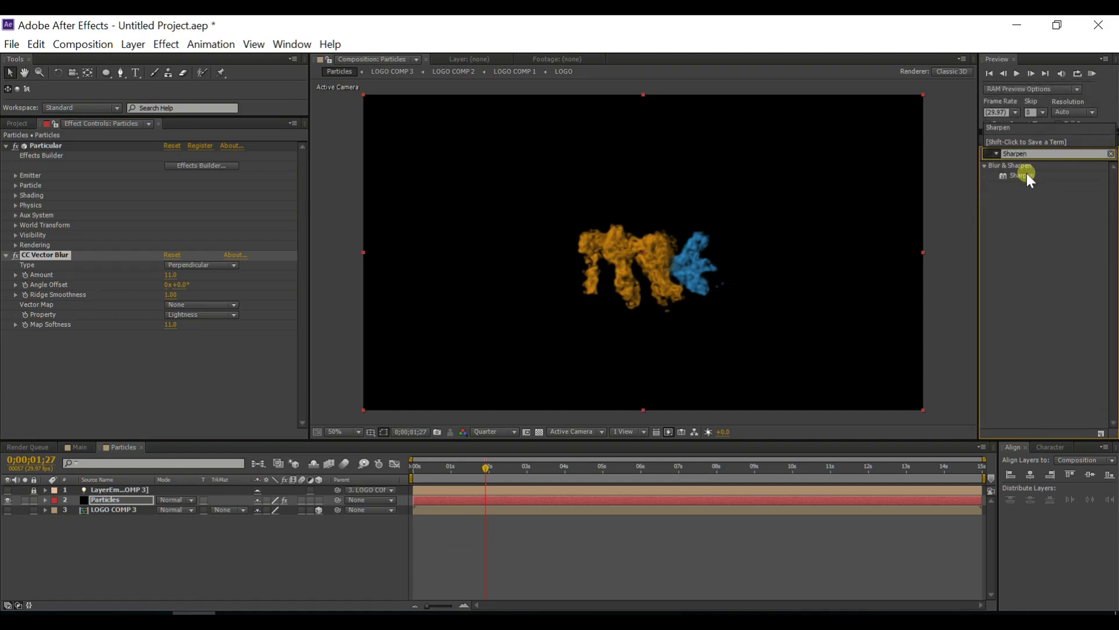
pyautogui.moveTo(1024, 176); pyautogui.dragTo(138, 479)
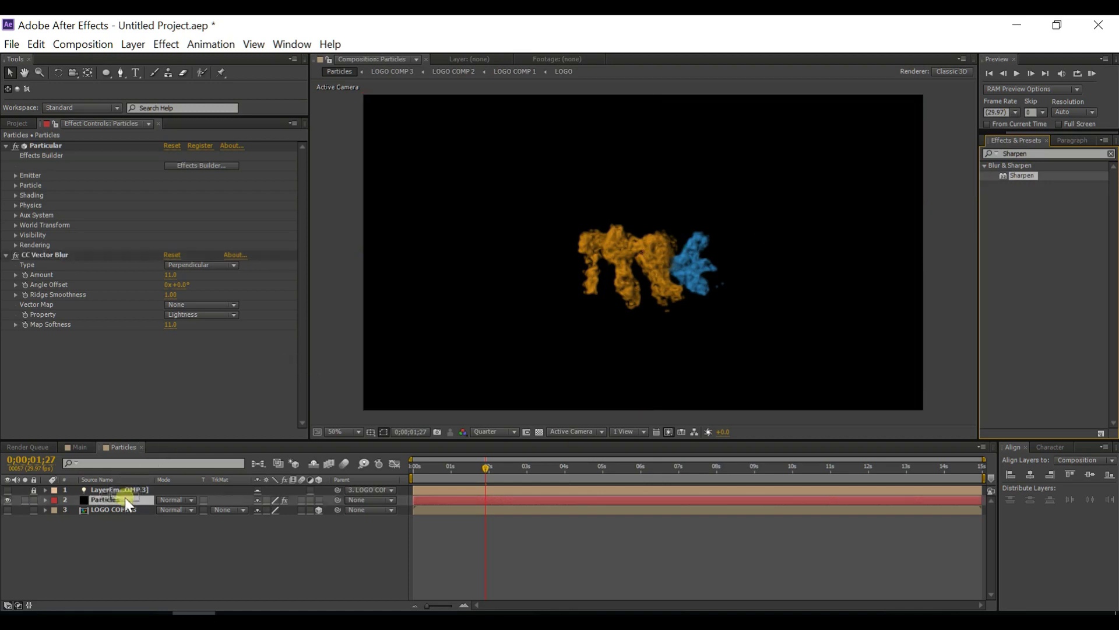
pyautogui.moveTo(124, 500); pyautogui.dragTo(121, 500)
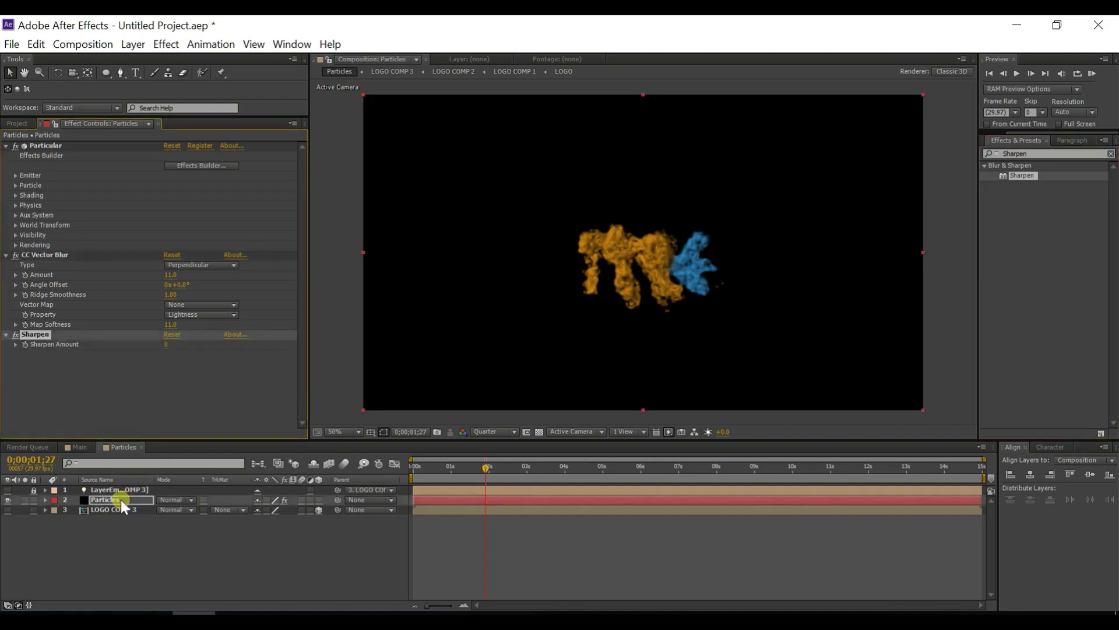
# Step: Set the Sharpen Amount to 180
pyautogui.click(170, 345)
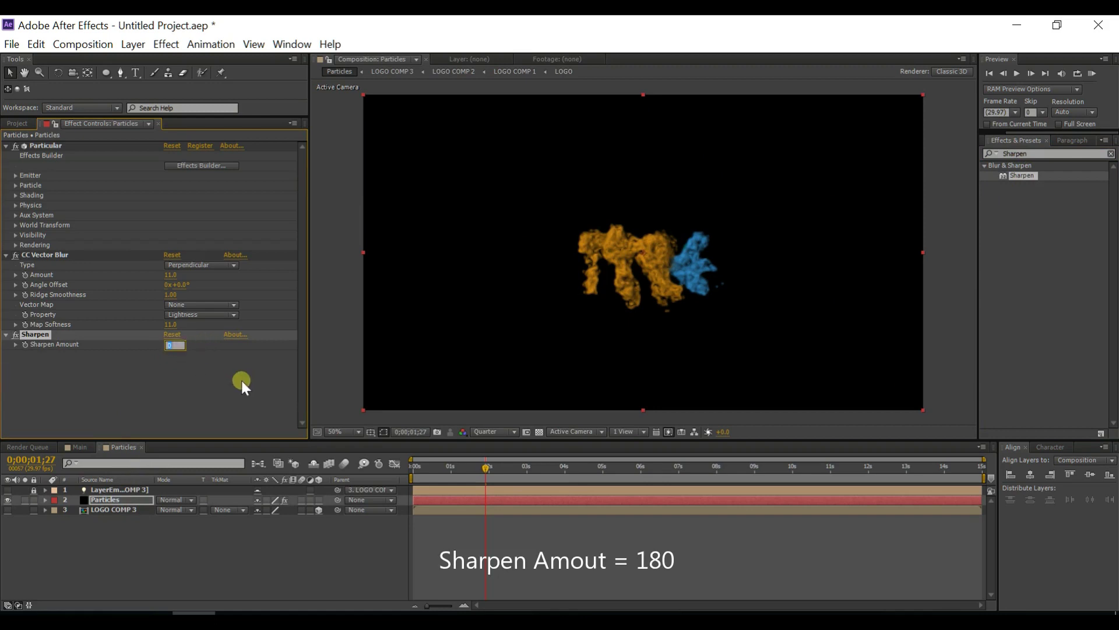
pyautogui.write('15')
pyautogui.press('Return')
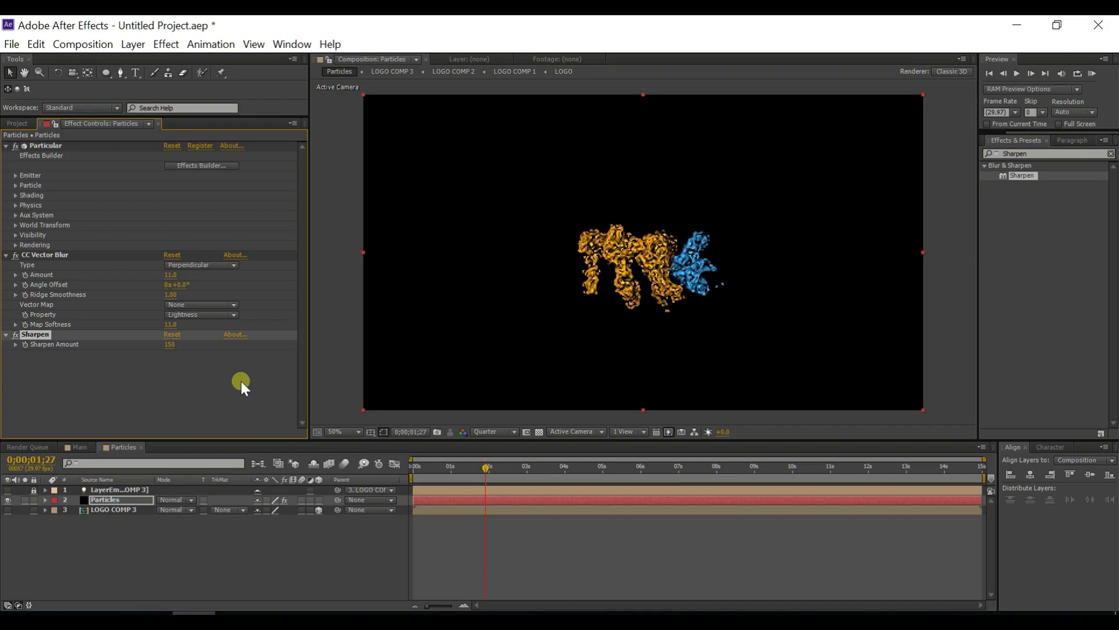
pyautogui.click(181, 350)
pyautogui.write('1')
pyautogui.press('Return')
# Step: Preview the composition at Full resolution, then return to Quarter
pyautogui.click(477, 433)
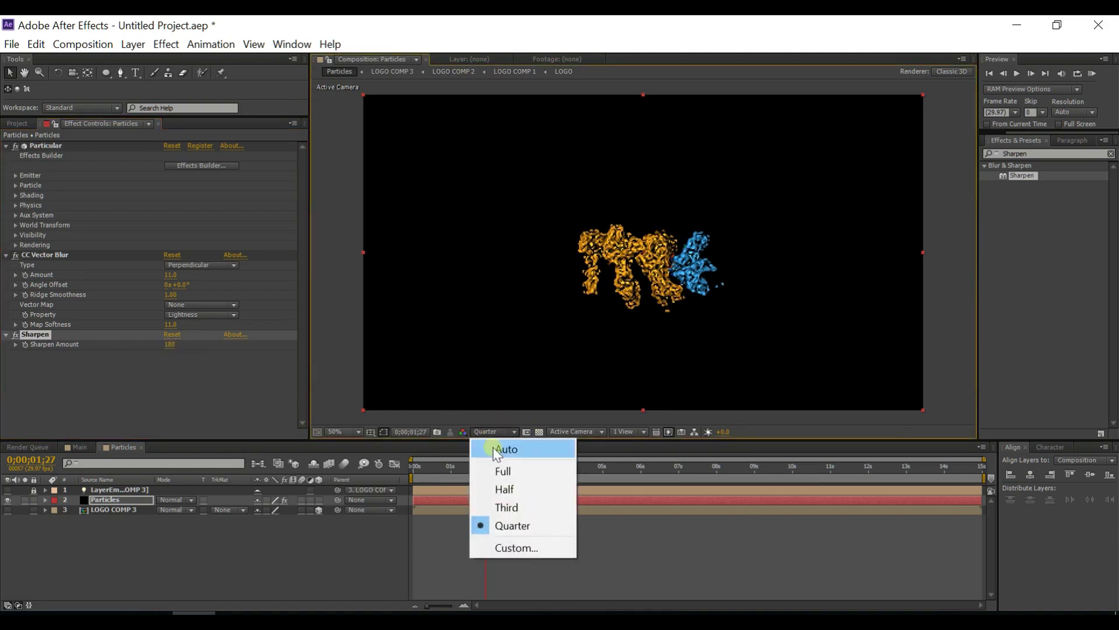
pyautogui.click(496, 466)
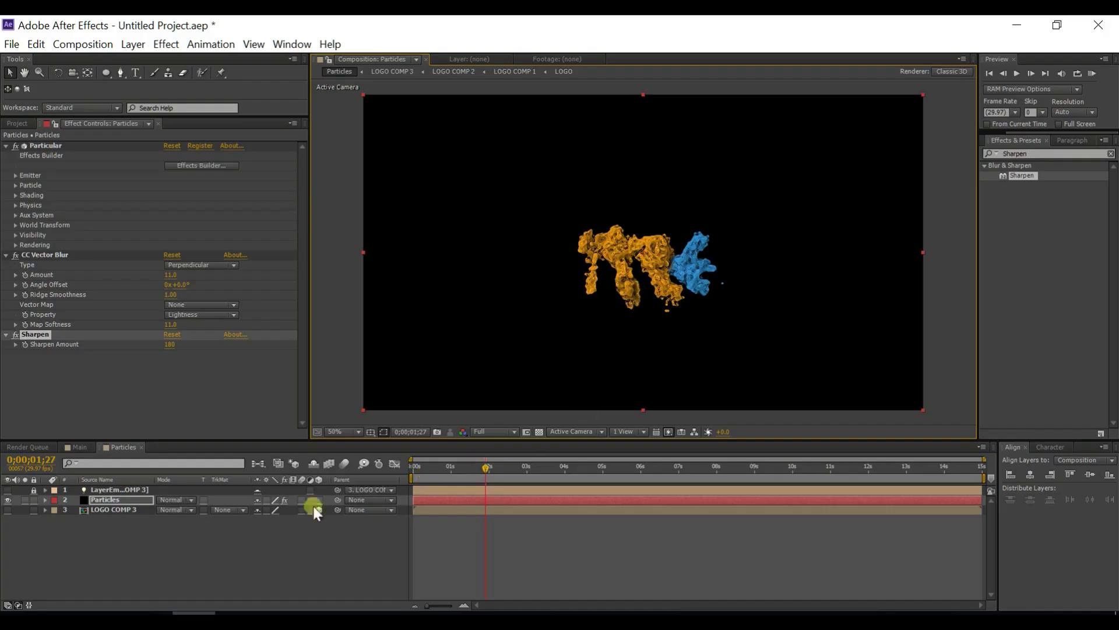
pyautogui.click(479, 431)
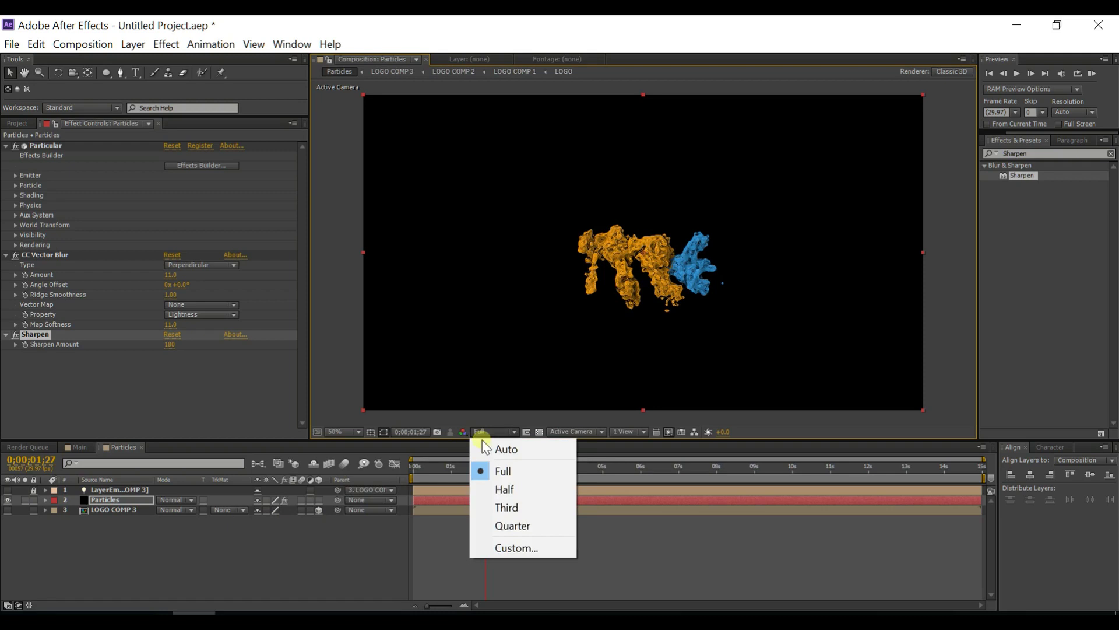
pyautogui.click(508, 525)
# Step: Create a new black solid layer named 'Dust Particles'
pyautogui.rightClick(205, 554)
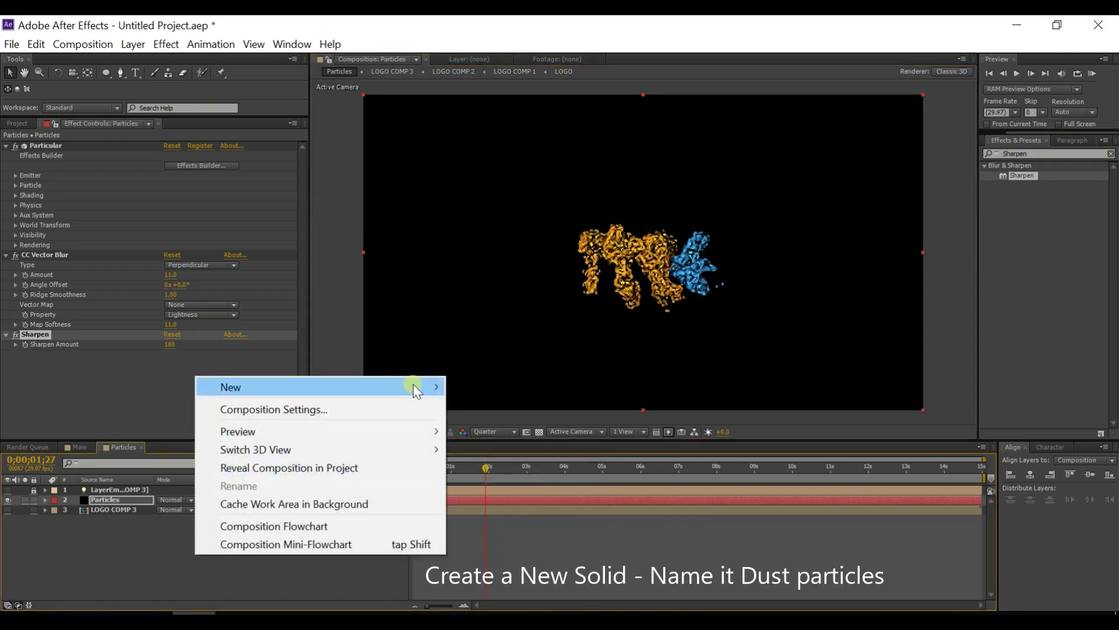
pyautogui.moveTo(412, 387)
pyautogui.click(509, 424)
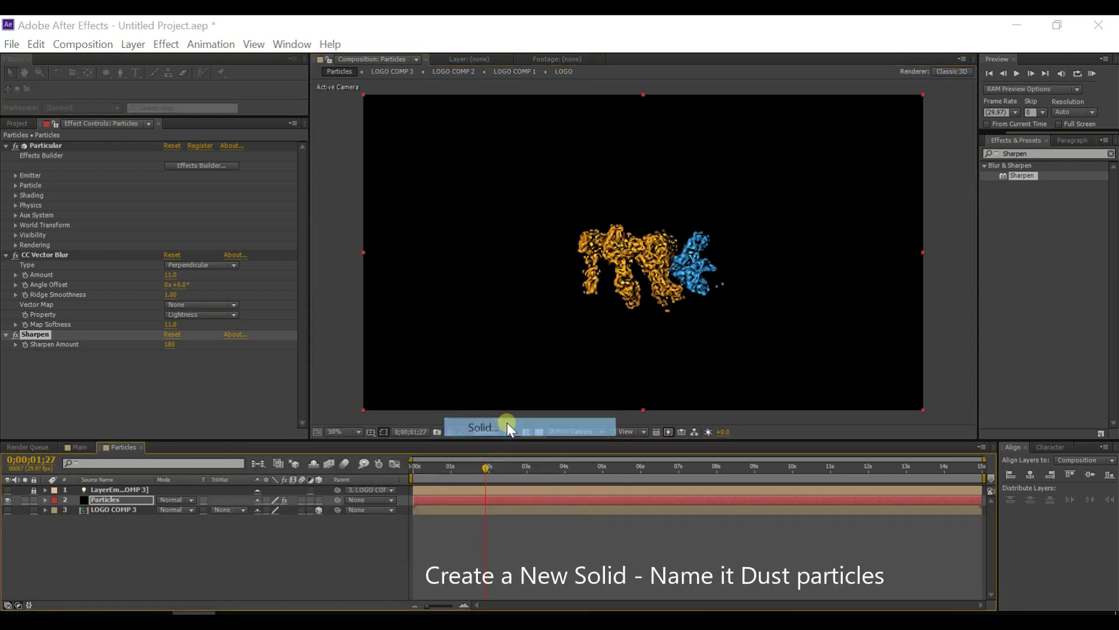
pyautogui.write('Dust P')
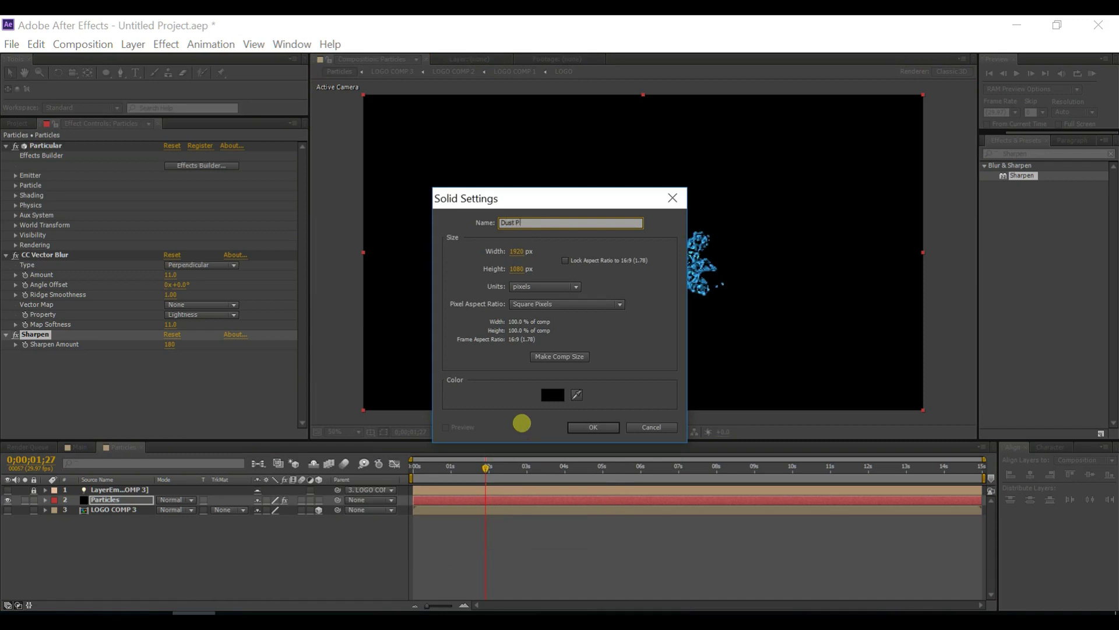
pyautogui.write('articles')
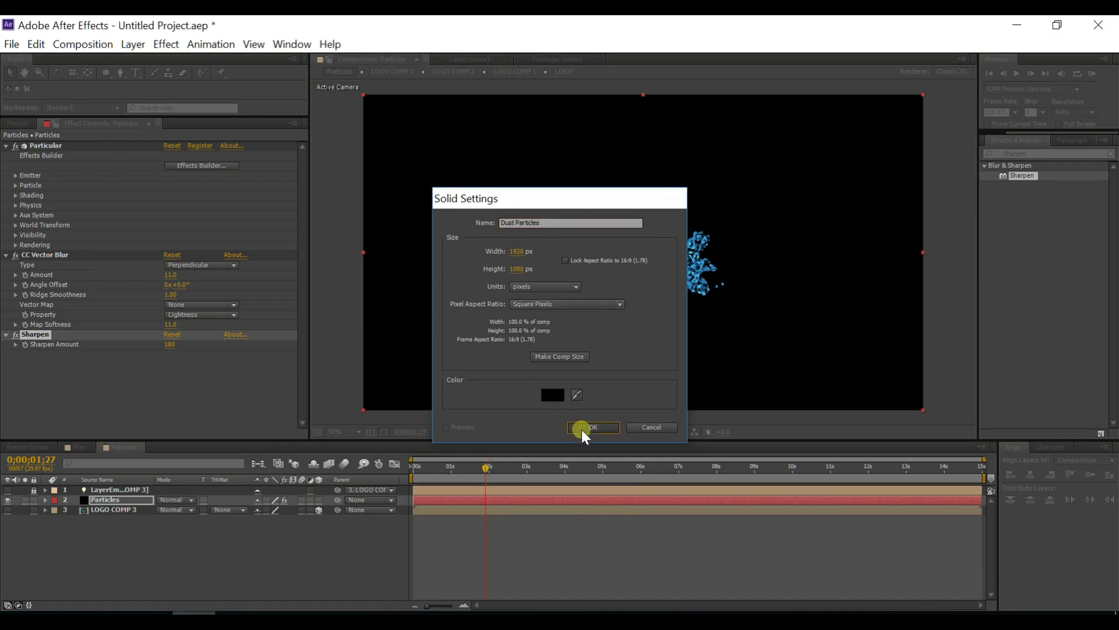
pyautogui.click(580, 428)
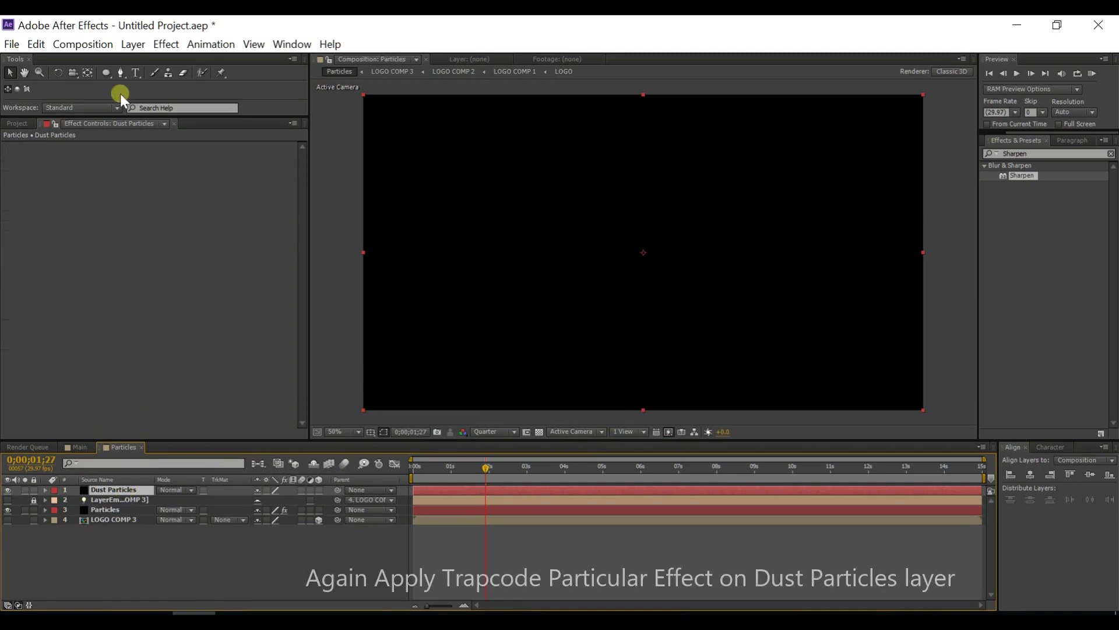
# Step: Apply Trapcode Particular to Dust Particles with 80000 particles/sec
pyautogui.click(166, 44)
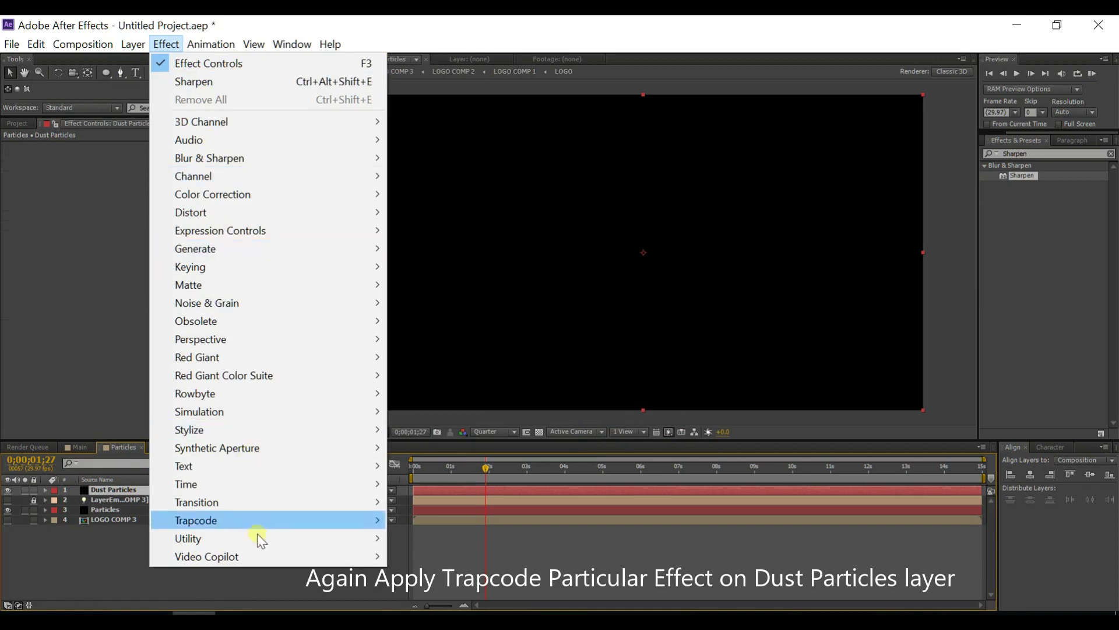
pyautogui.moveTo(290, 523)
pyautogui.click(429, 539)
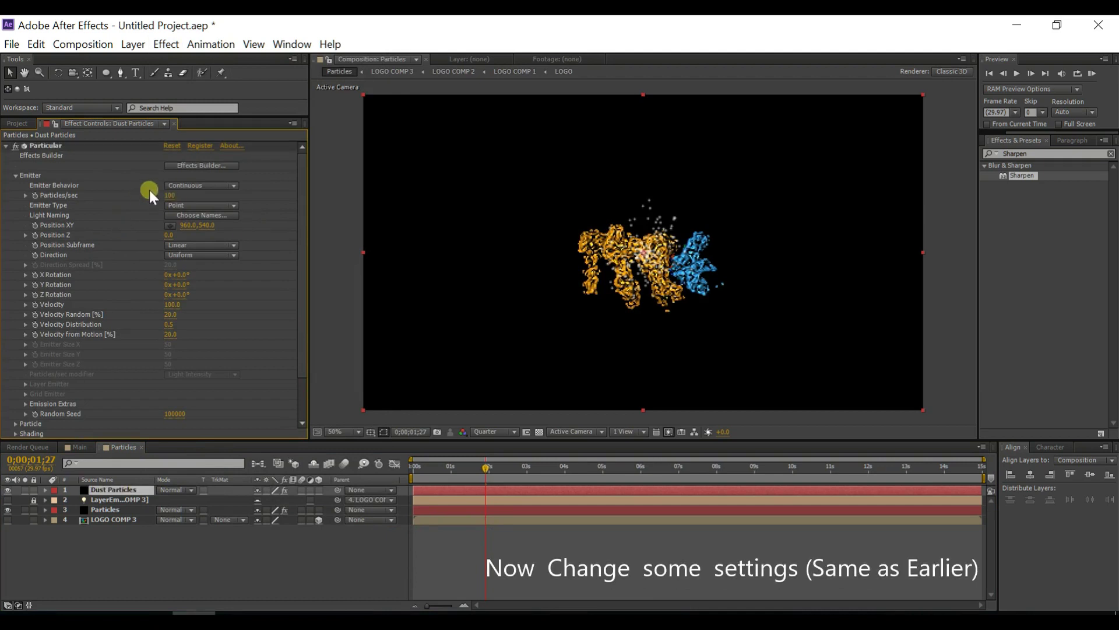
pyautogui.click(169, 197)
pyautogui.write('8')
pyautogui.write('00')
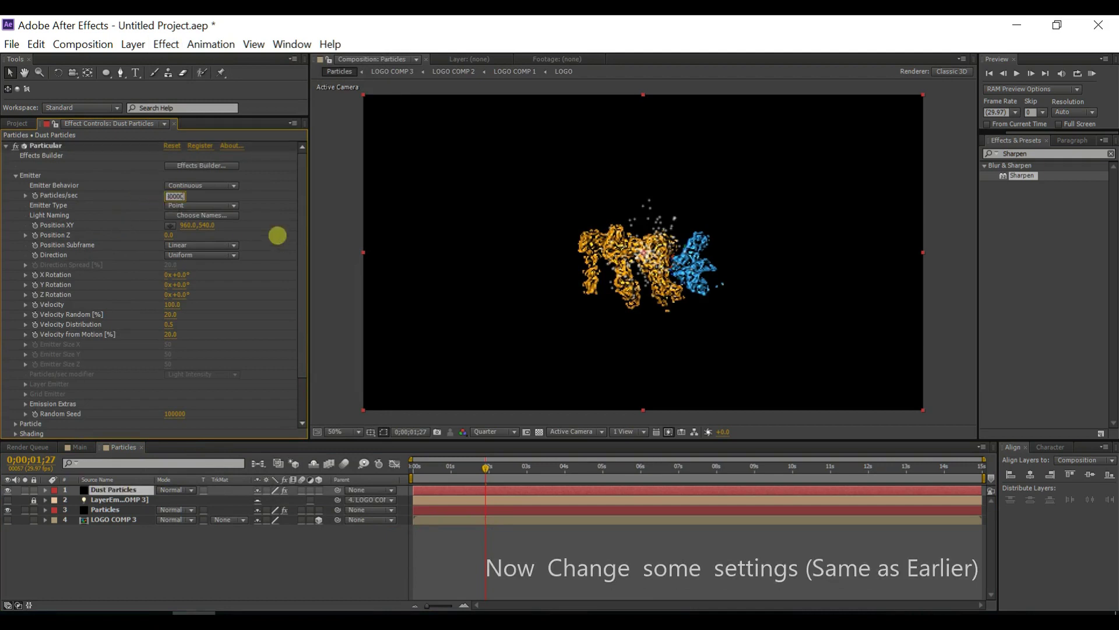
pyautogui.press('Return')
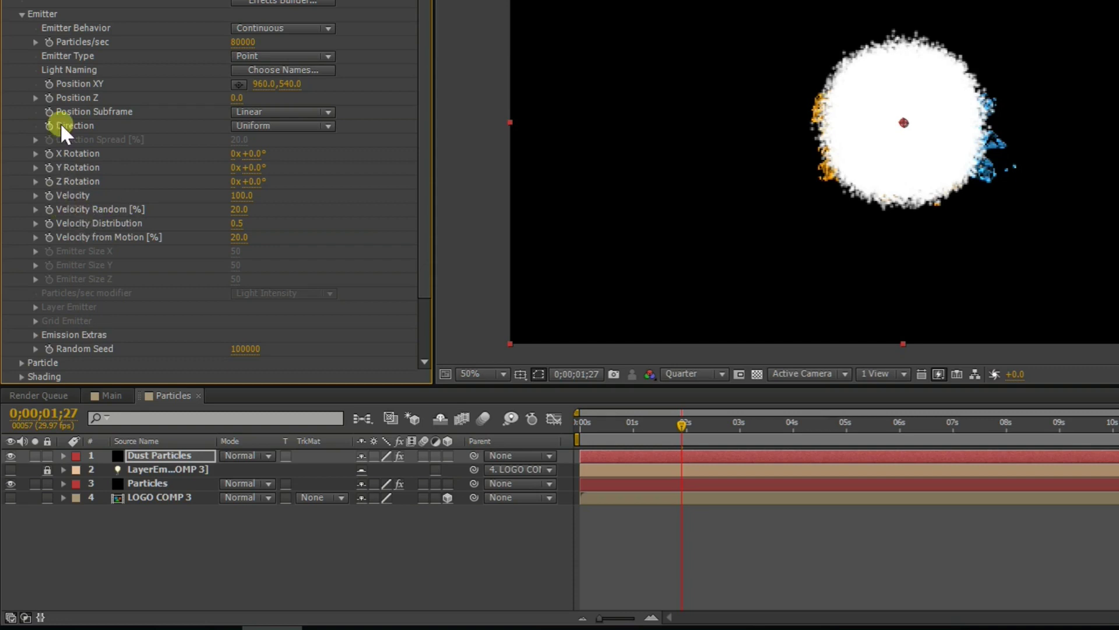
# Step: Set the emitter type to Layer with Velocity 0 and Velocity Random 0
pyautogui.click(272, 53)
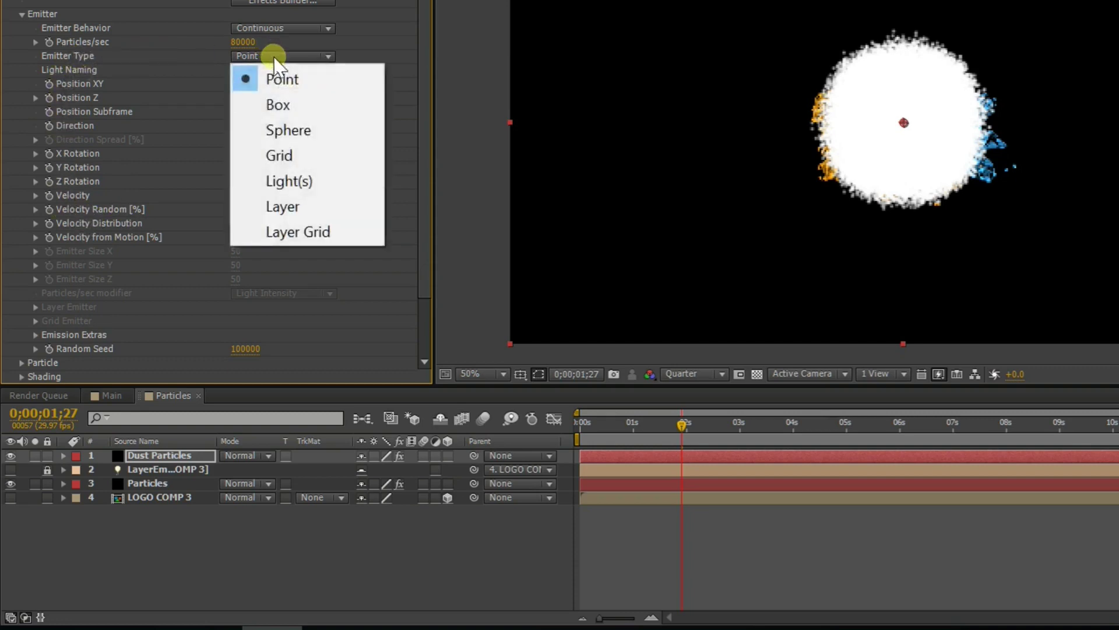
pyautogui.click(288, 199)
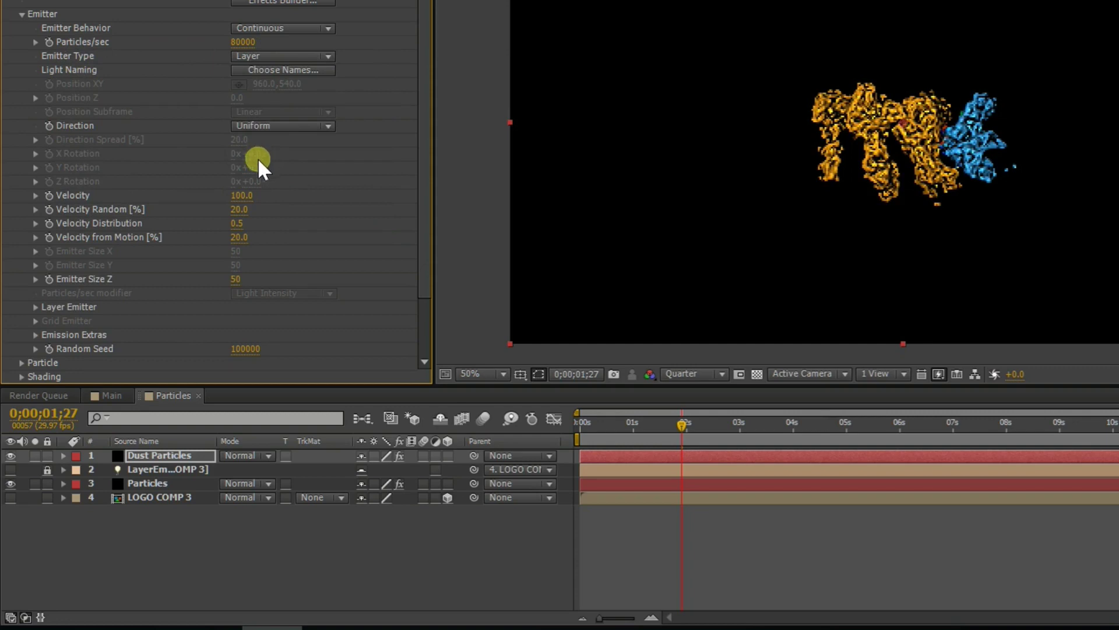
pyautogui.click(235, 197)
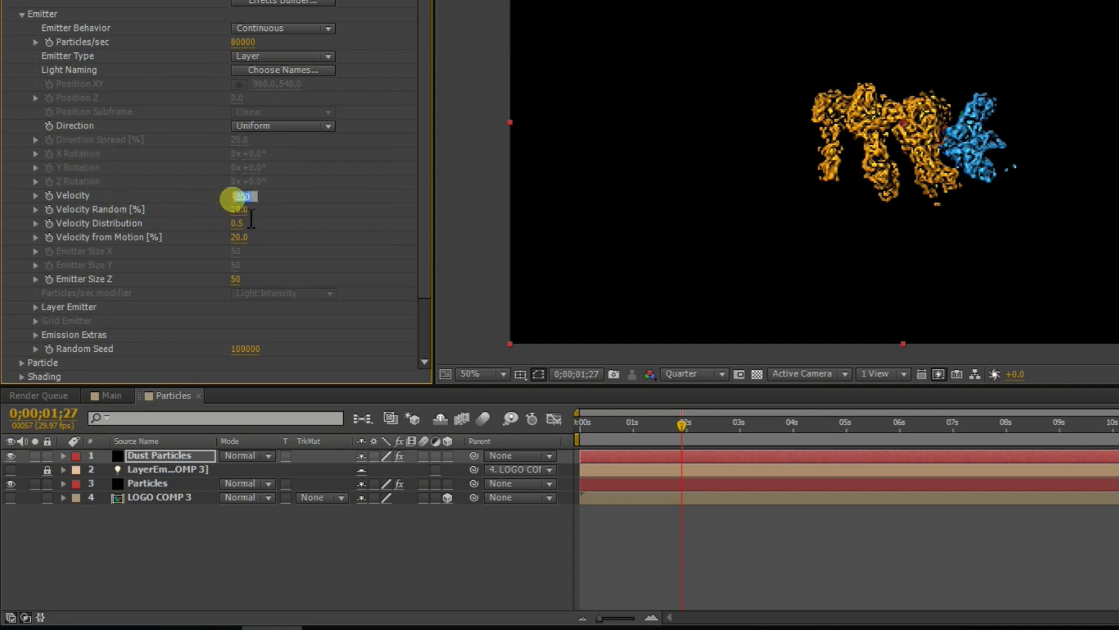
pyautogui.write('0')
pyautogui.press('Return')
pyautogui.click(233, 210)
pyautogui.write('0')
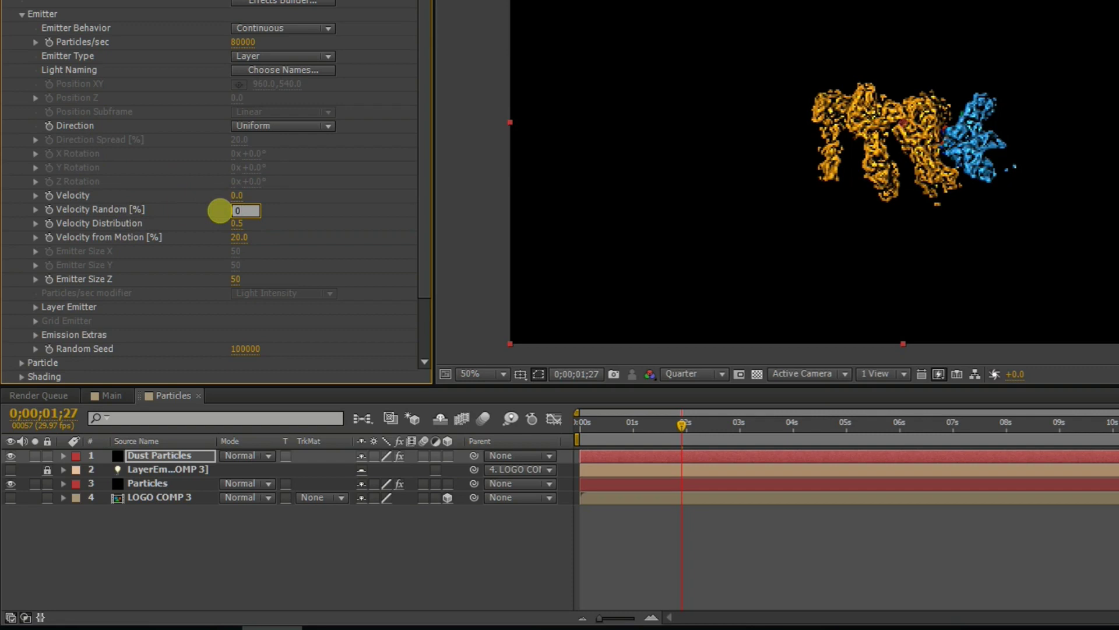
pyautogui.press('Return')
# Step: Set Layer Emitter to LOGO COMP 3, Particle Birth Time sampling, RGB - XYZ Velocity + Col
pyautogui.click(35, 307)
pyautogui.scroll(-2, 243, 274)
pyautogui.click(253, 249)
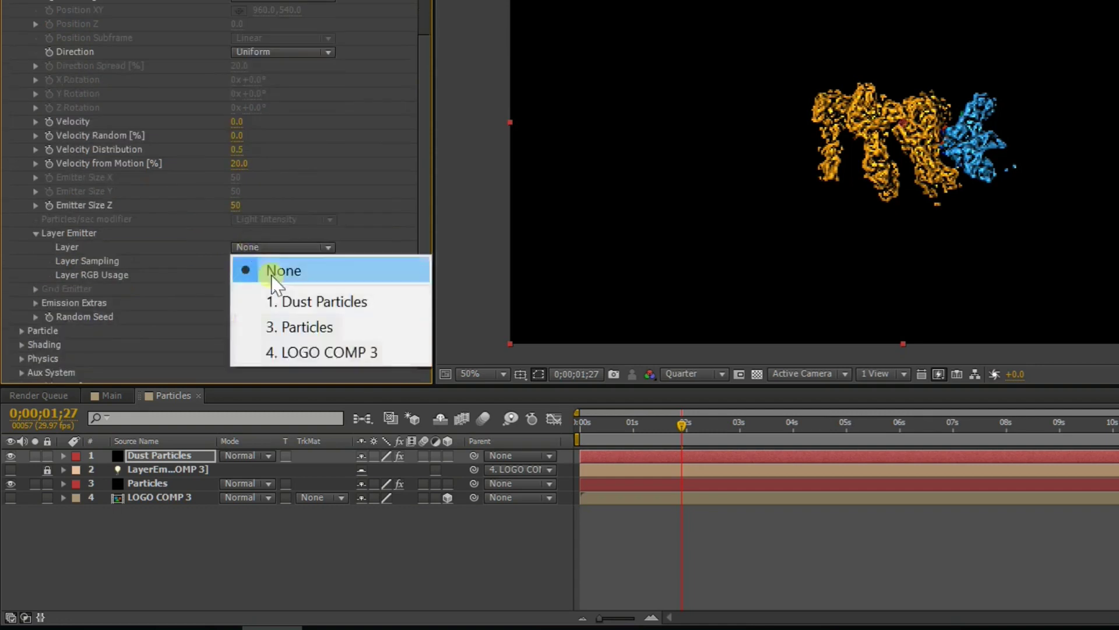
pyautogui.click(301, 352)
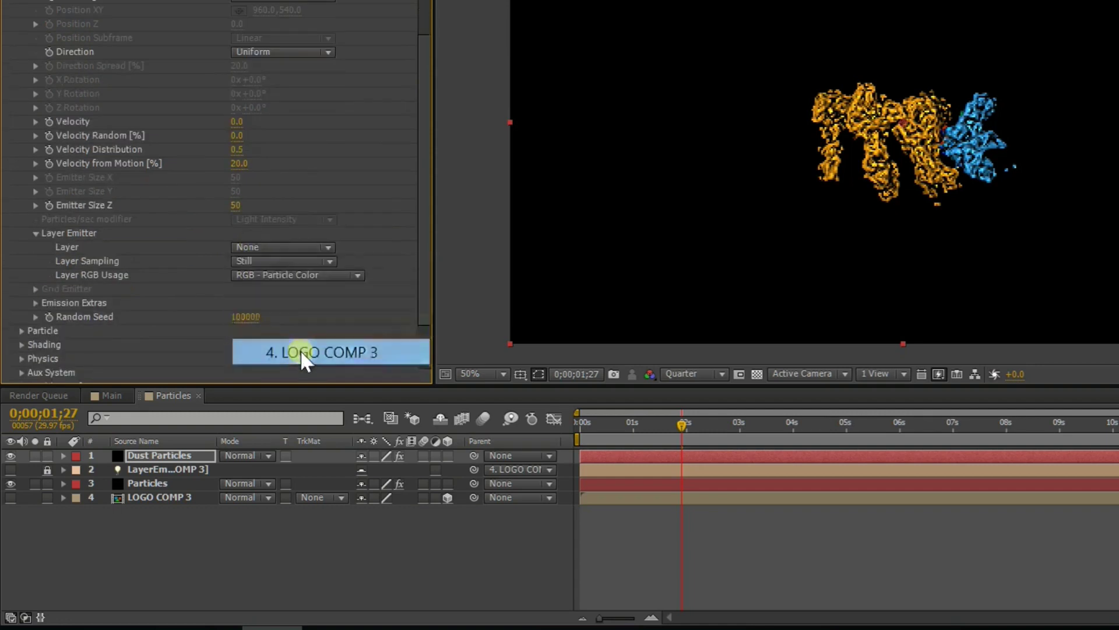
pyautogui.click(264, 264)
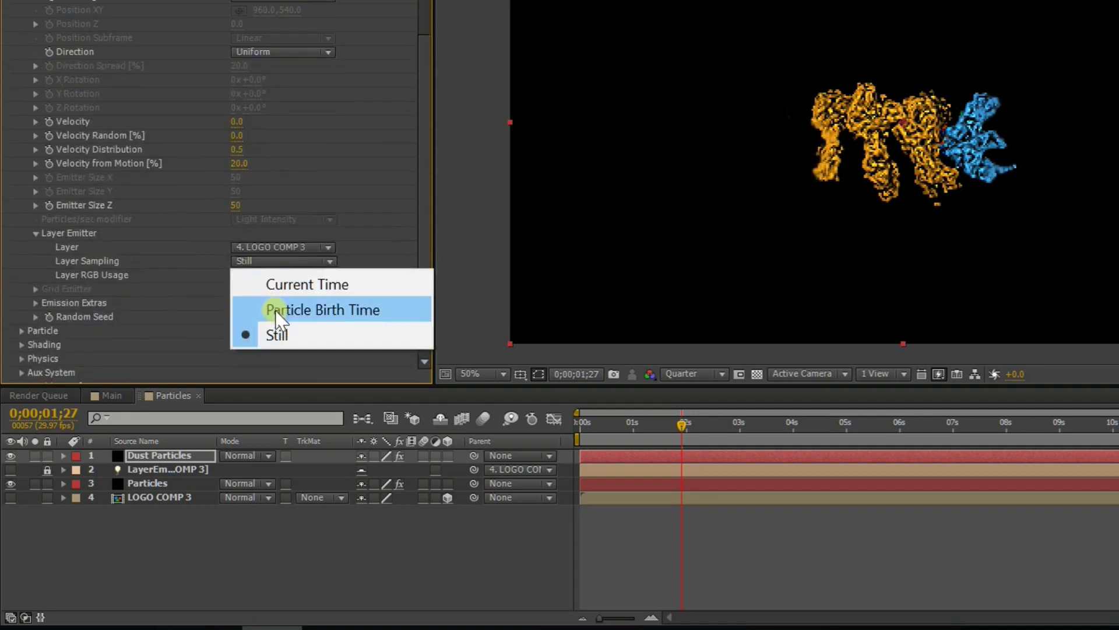
pyautogui.click(275, 306)
pyautogui.click(264, 277)
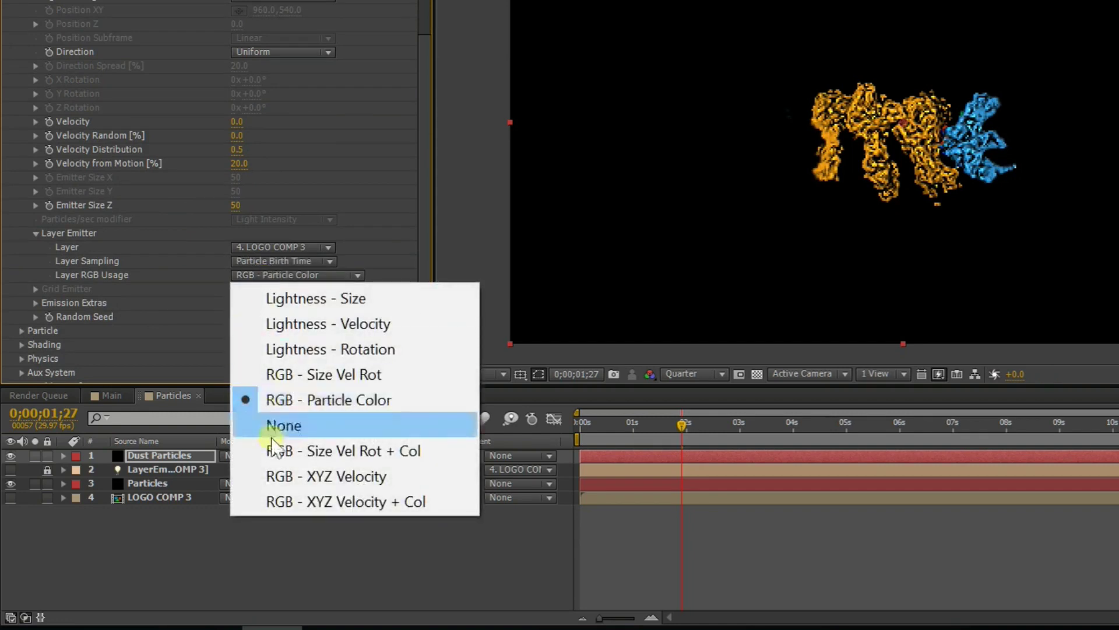
pyautogui.click(275, 495)
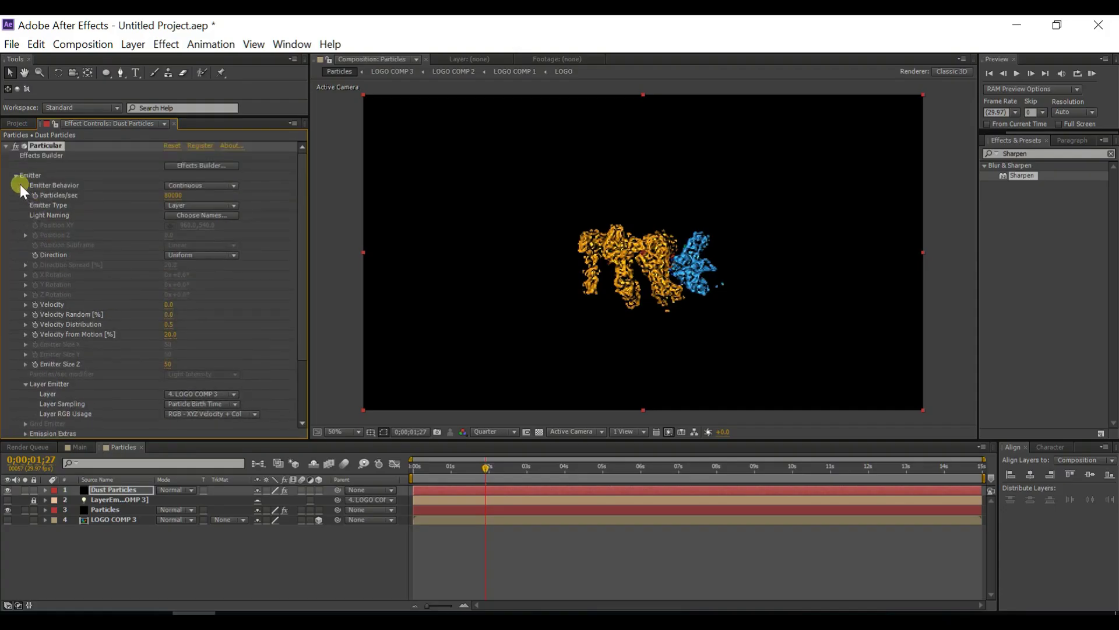
# Step: Set the dust particles' Life to 1 second in the Particle group
pyautogui.click(16, 177)
pyautogui.click(15, 185)
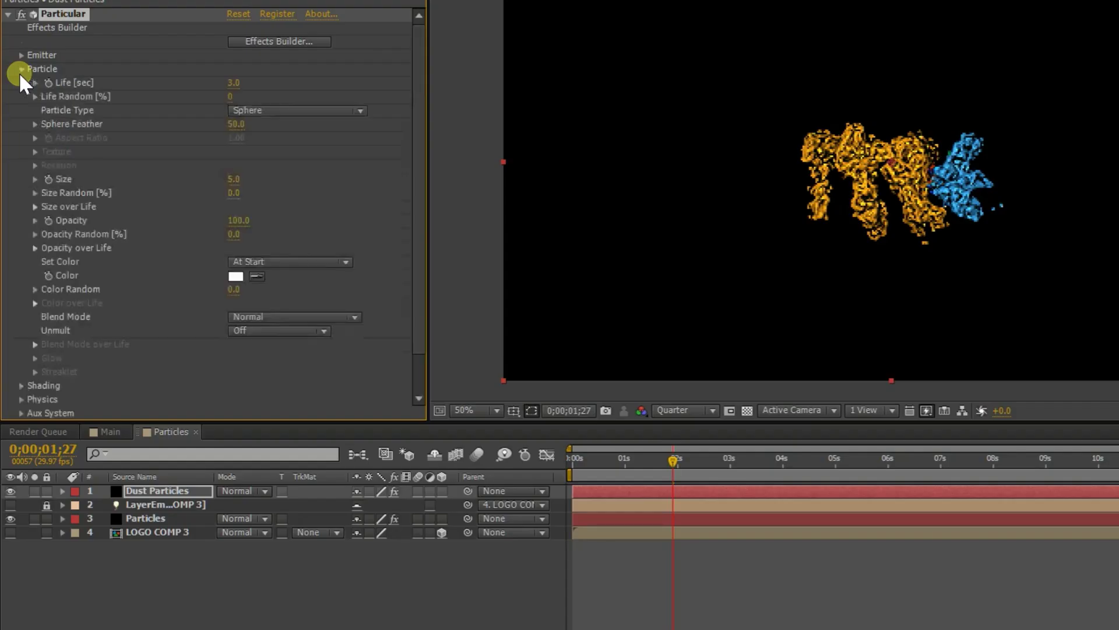
pyautogui.click(234, 84)
pyautogui.write('1')
pyautogui.press('Return')
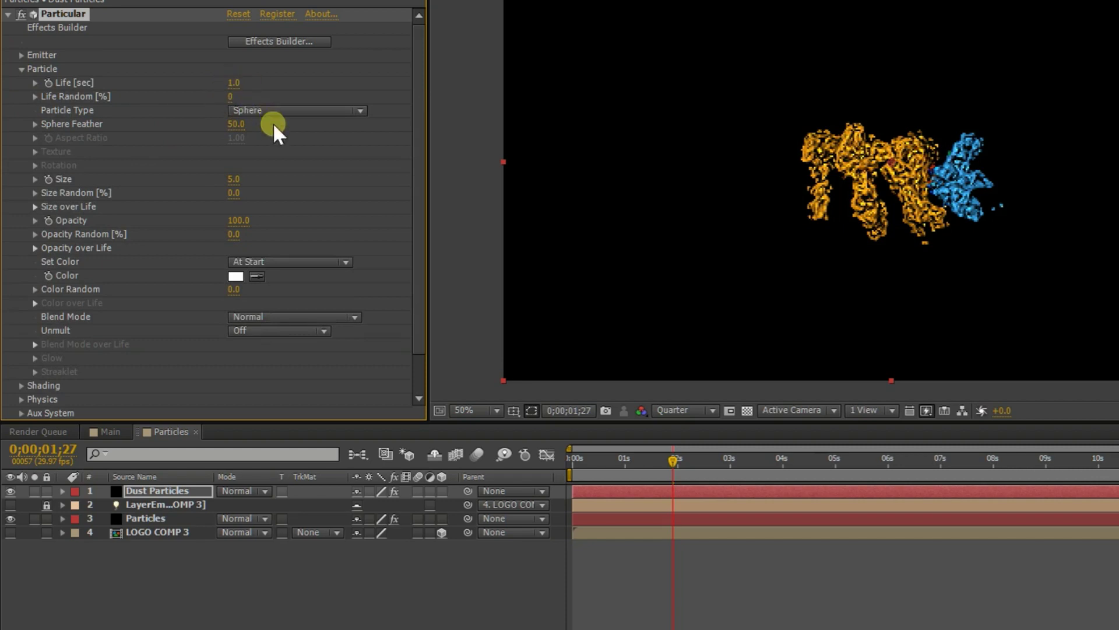
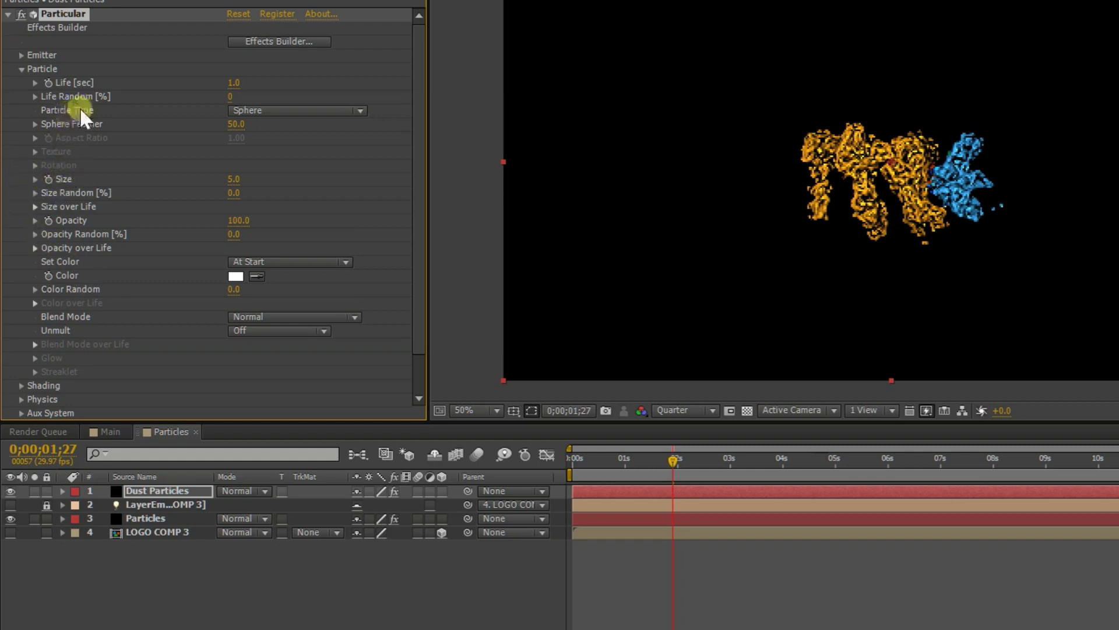
# Step: Set the Dust Particles' Life Random to 50 and Sphere Feather to 0
pyautogui.click(234, 97)
pyautogui.write('50')
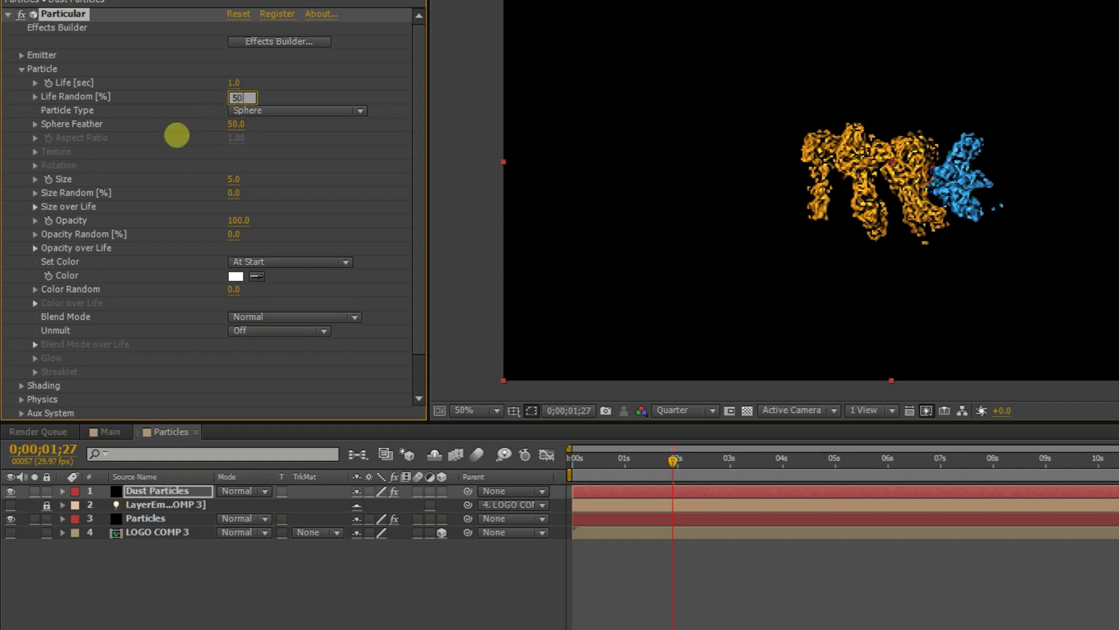
pyautogui.press('Return')
pyautogui.click(229, 129)
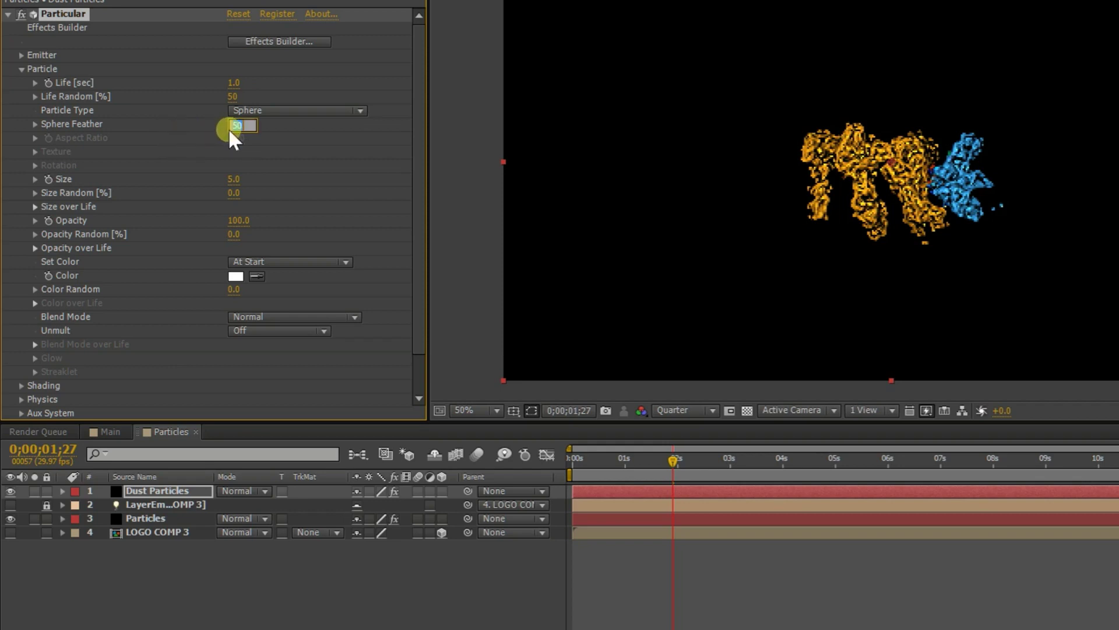
pyautogui.write('0')
pyautogui.press('Return')
# Step: Set particle Size to 4 and Size Random to 100, then collapse the Particle group
pyautogui.click(238, 180)
pyautogui.write('4')
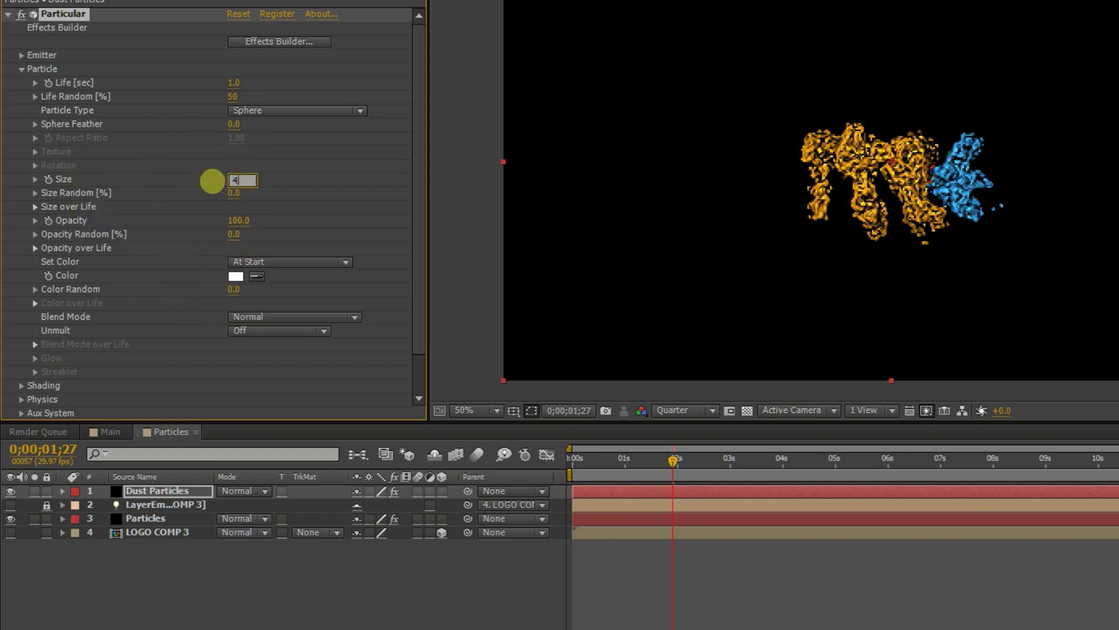
pyautogui.press('Return')
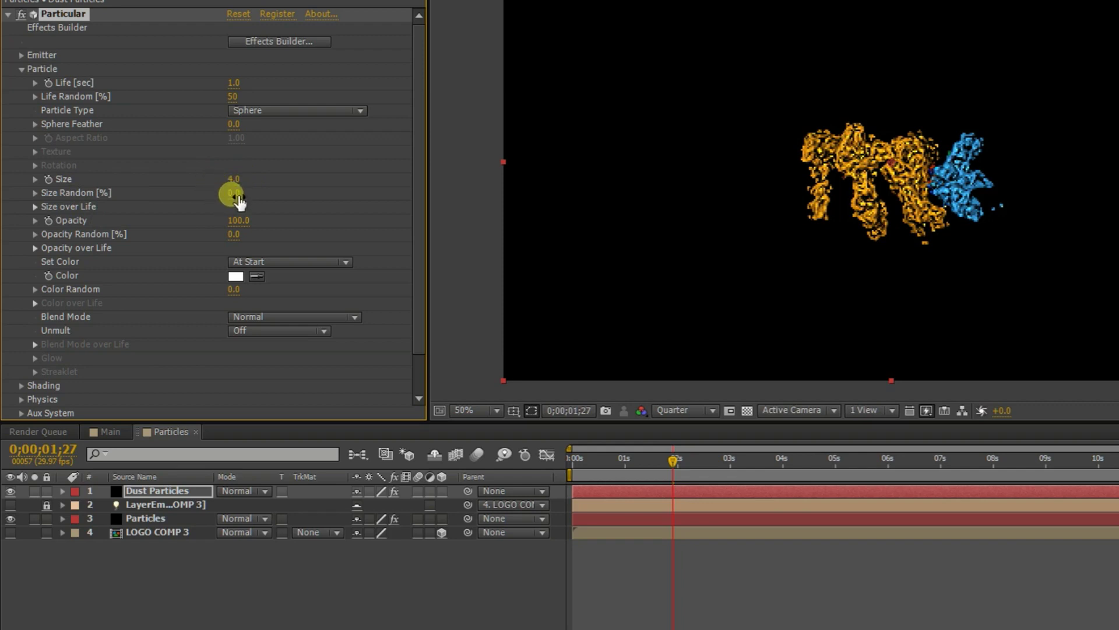
pyautogui.click(234, 193)
pyautogui.press('Return')
pyautogui.click(233, 193)
pyautogui.write('100')
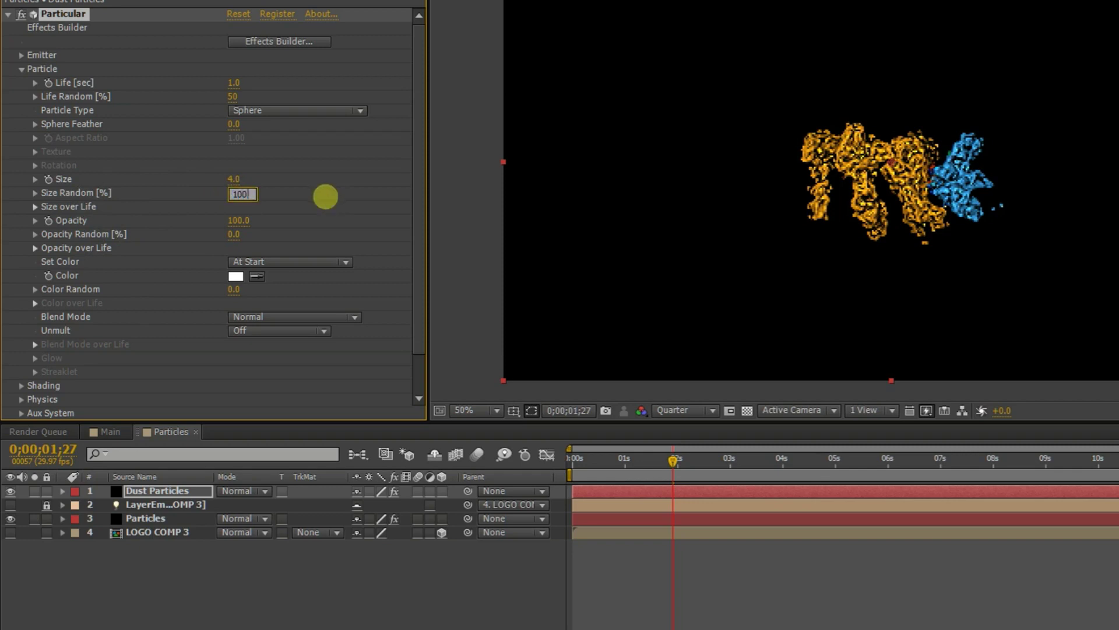
pyautogui.press('Return')
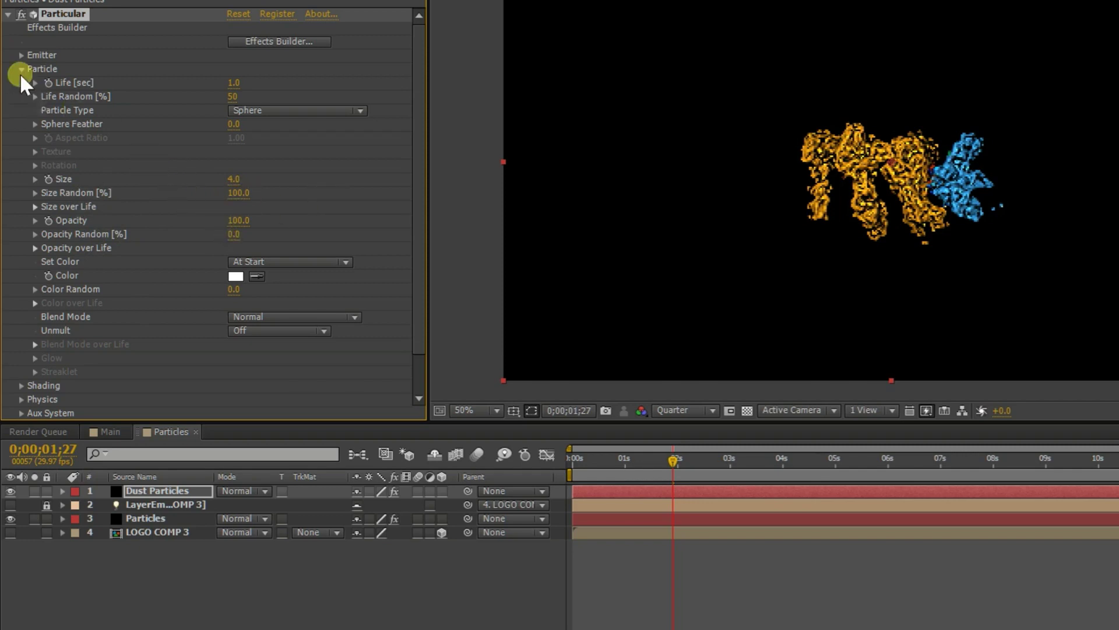
pyautogui.click(21, 69)
# Step: Turn Shadowlet for Main and Shadowlet for Aux on under Shading
pyautogui.click(16, 195)
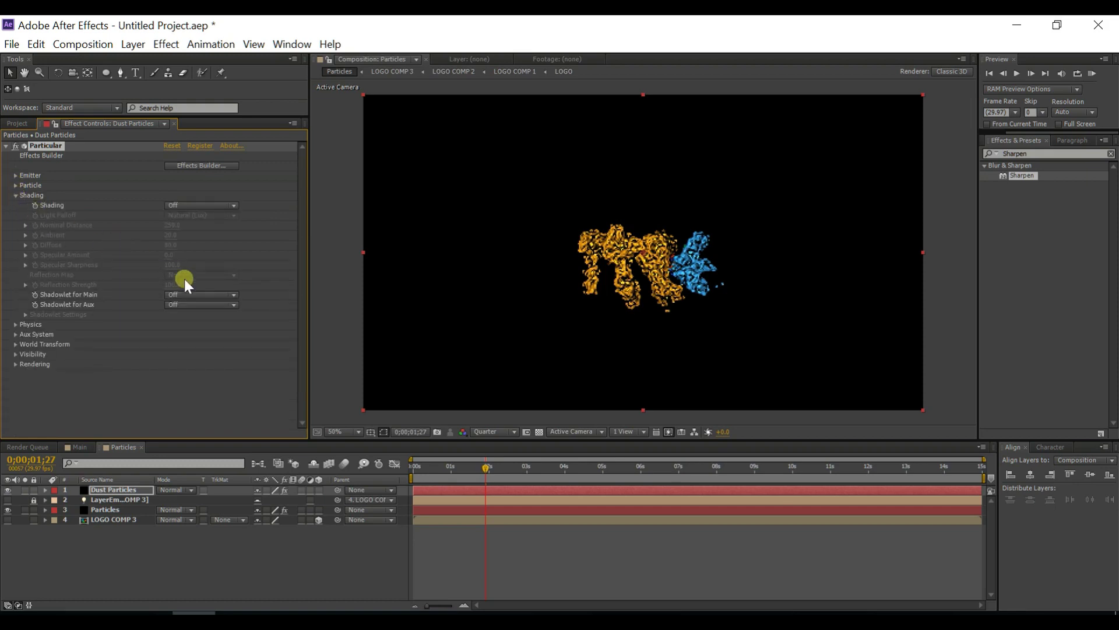
pyautogui.click(194, 293)
pyautogui.click(194, 324)
pyautogui.click(184, 305)
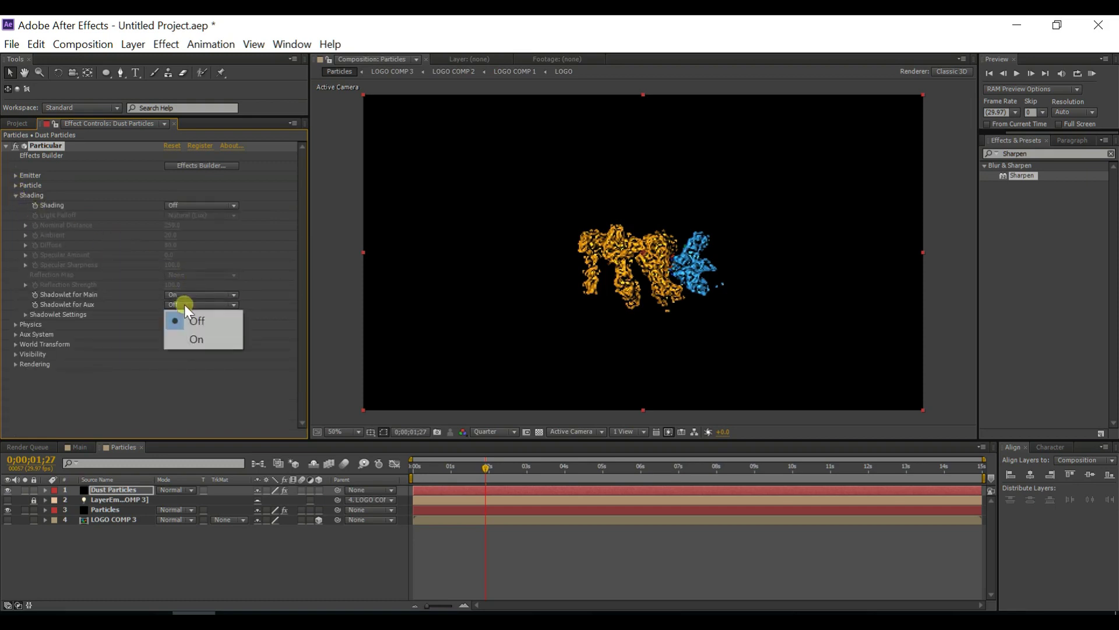
pyautogui.click(188, 334)
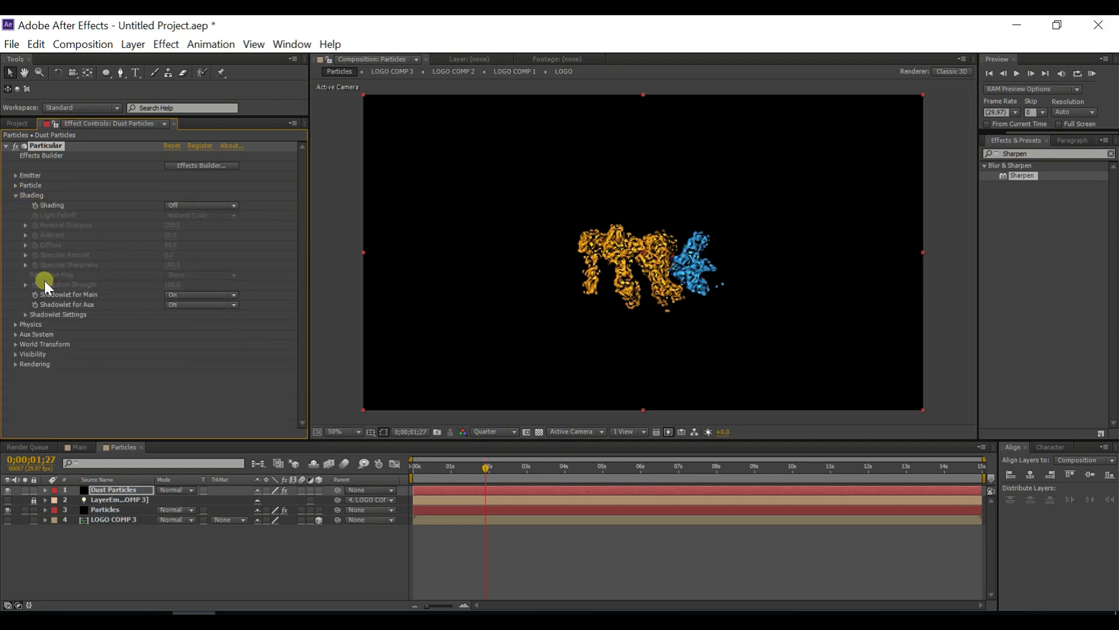
pyautogui.click(15, 195)
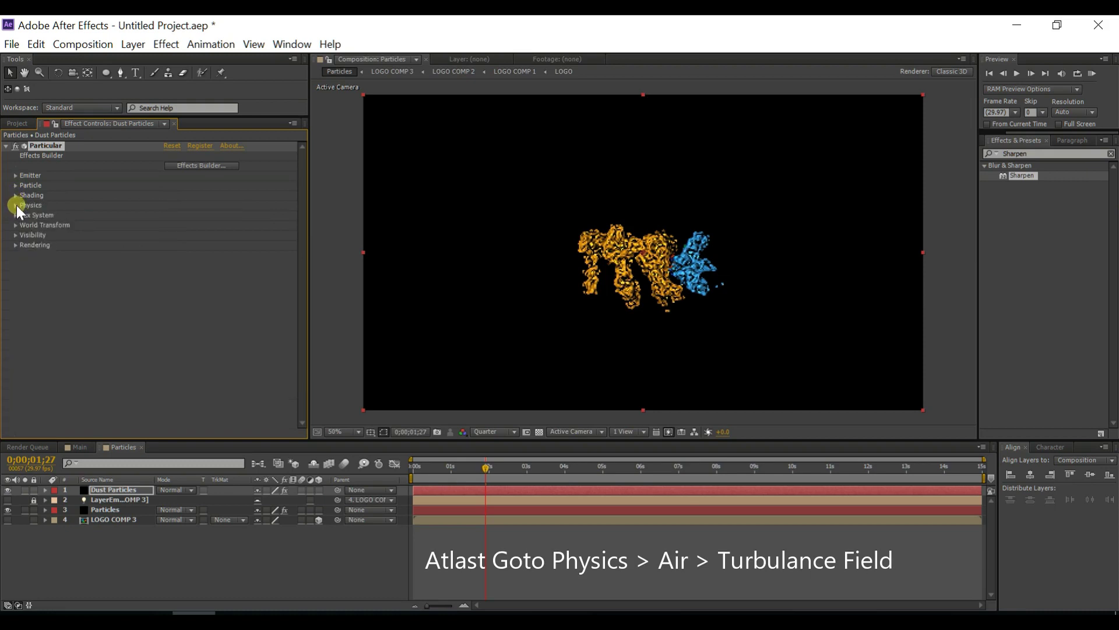
# Step: Set the Air physics Turbulence Field's Affect Position to 1000 and collapse Physics
pyautogui.click(16, 206)
pyautogui.click(24, 245)
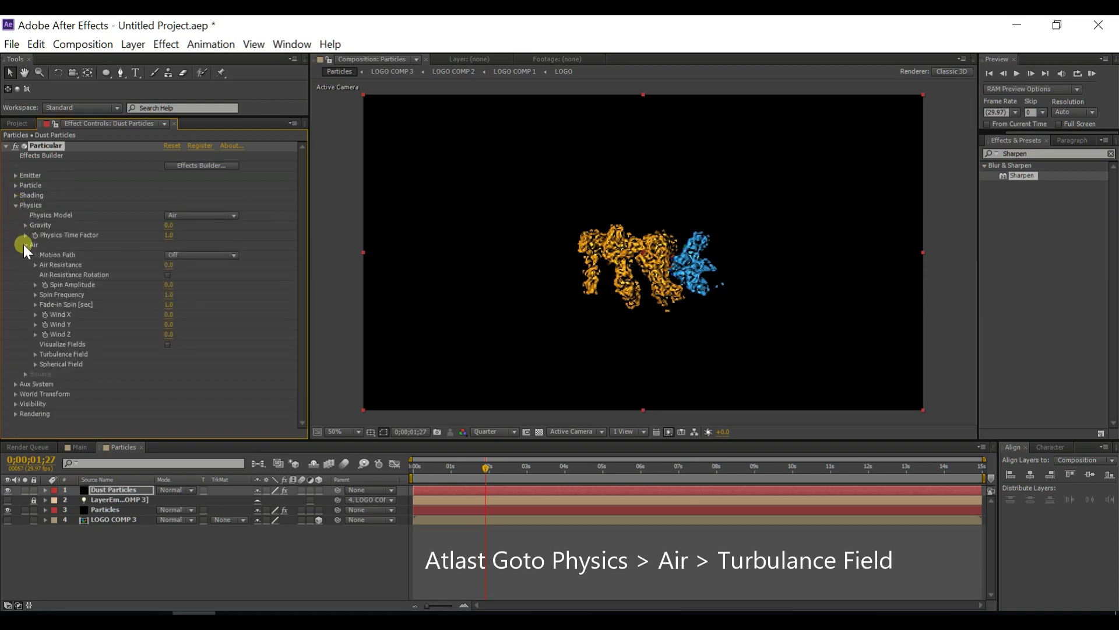
pyautogui.click(36, 354)
pyautogui.scroll(-3, 36, 355)
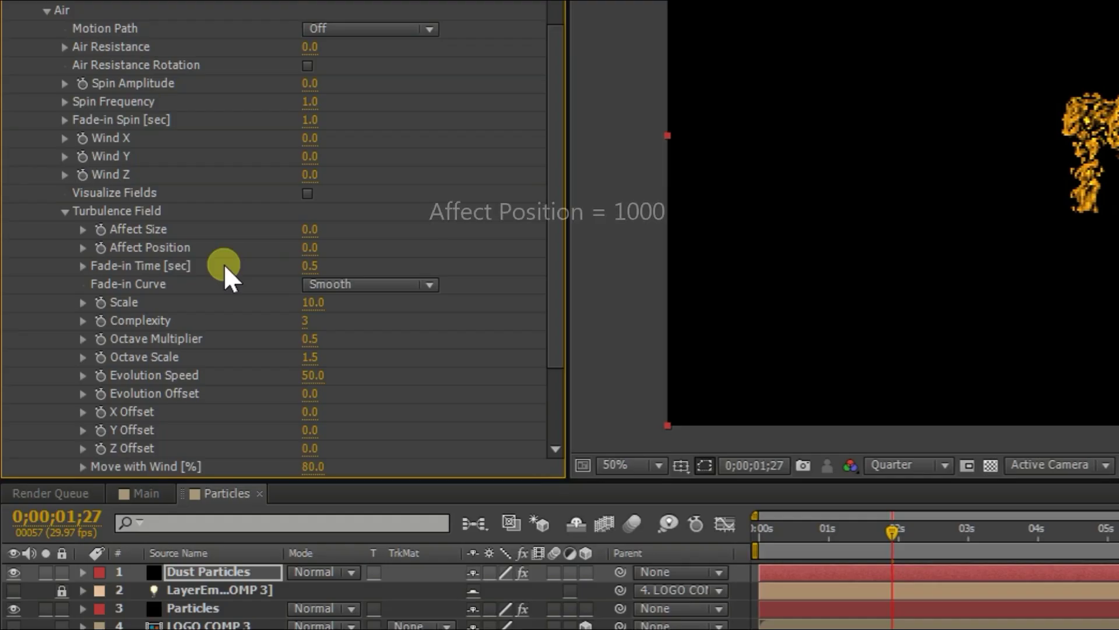
pyautogui.click(313, 249)
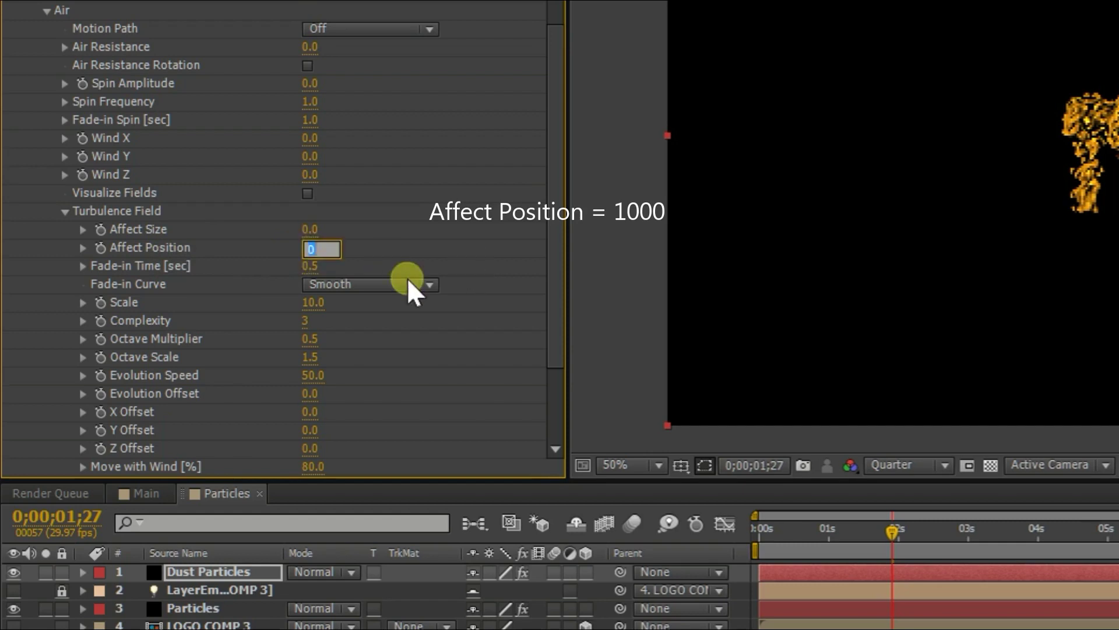
pyautogui.write('1000')
pyautogui.press('Return')
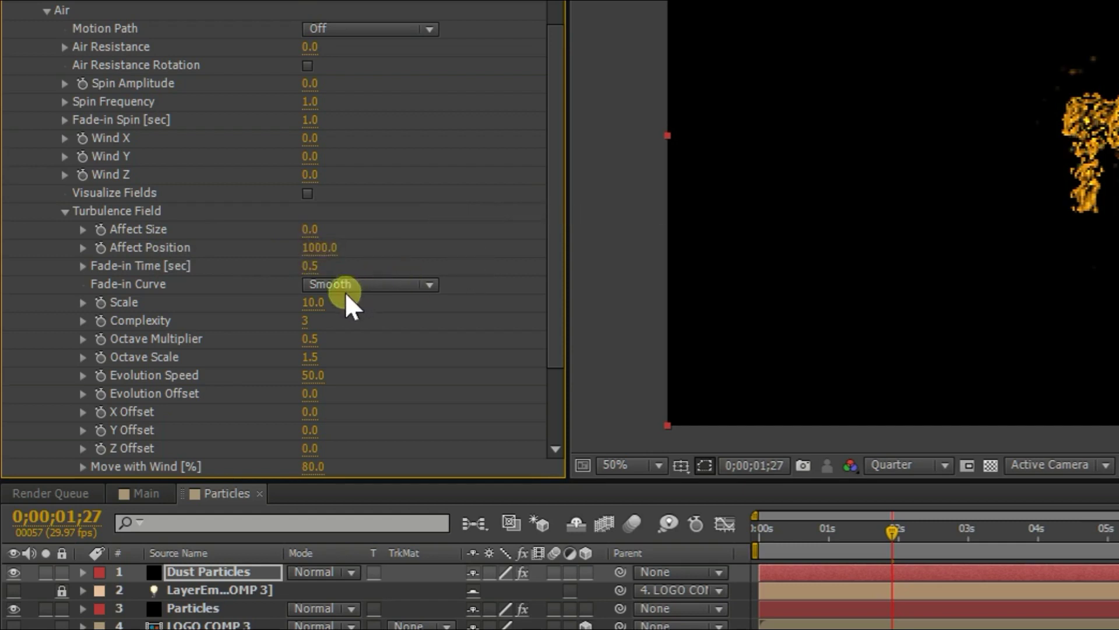
pyautogui.click(64, 212)
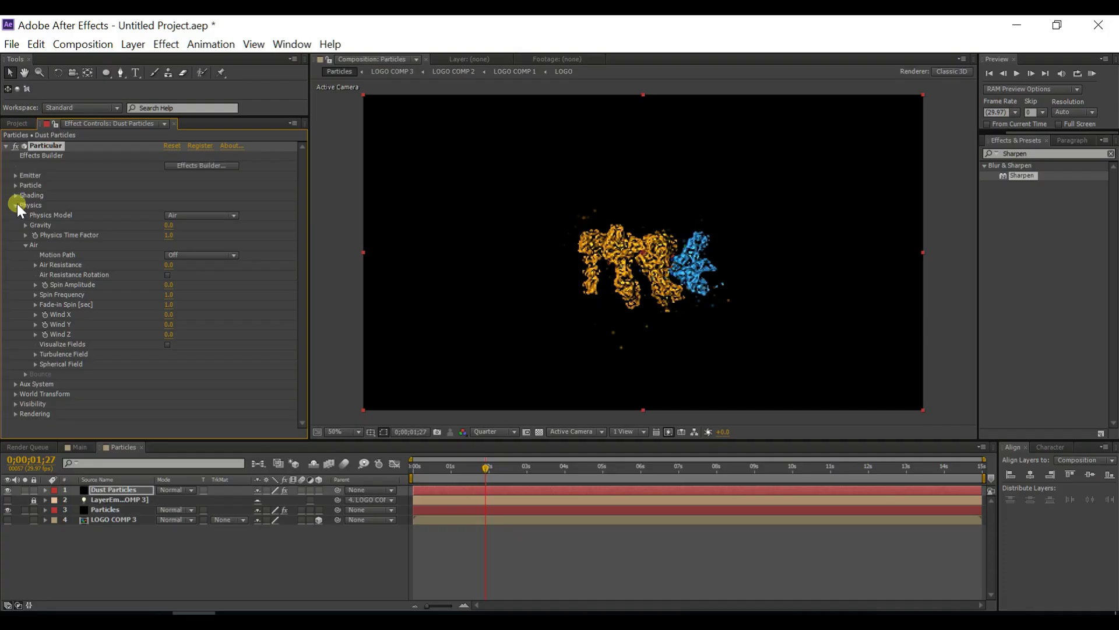
pyautogui.click(16, 204)
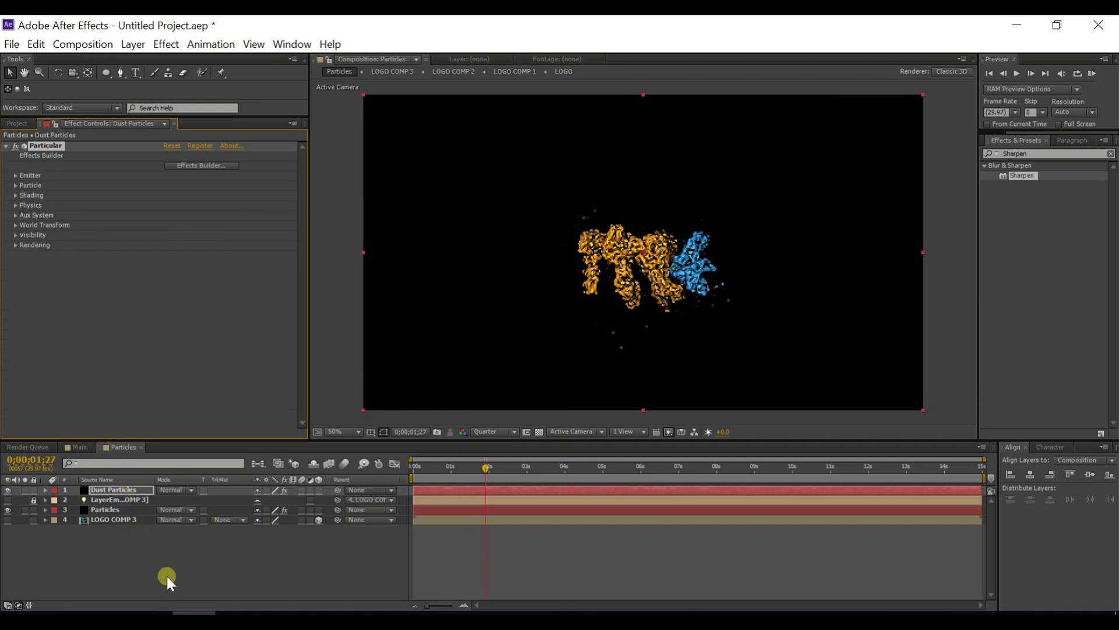
# Step: Add a new adjustment layer to the Particles composition
pyautogui.rightClick(137, 551)
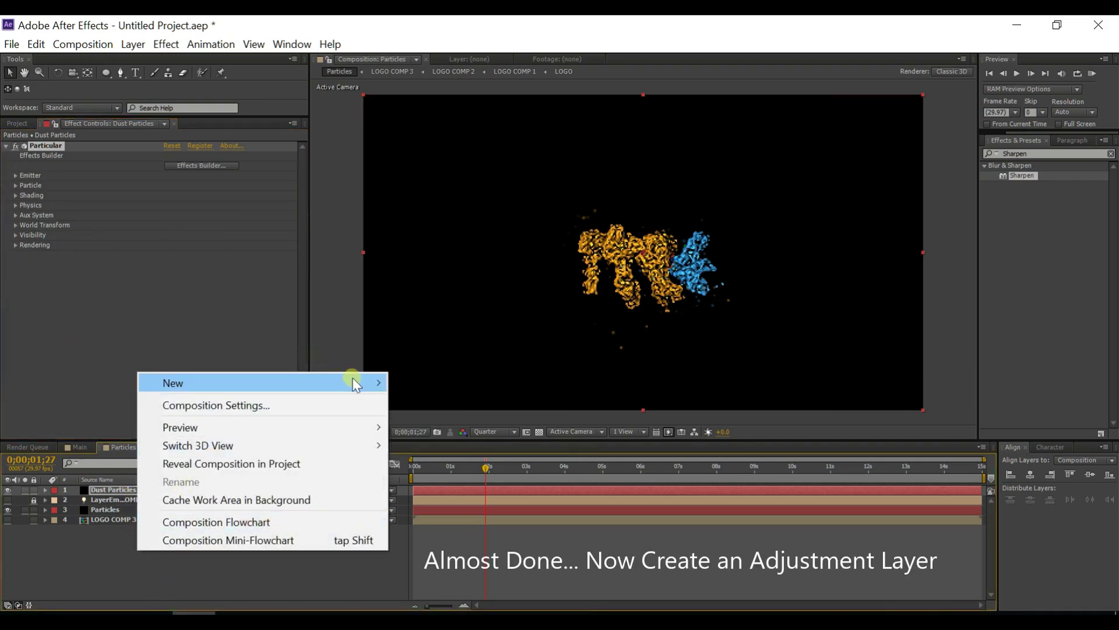
pyautogui.moveTo(355, 385)
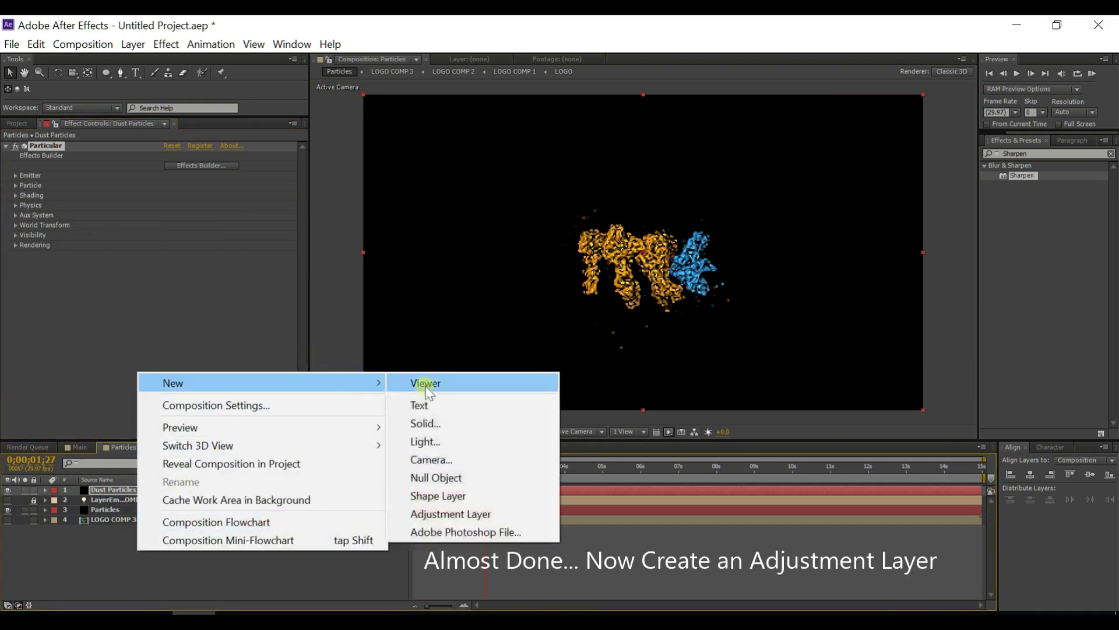
pyautogui.click(460, 513)
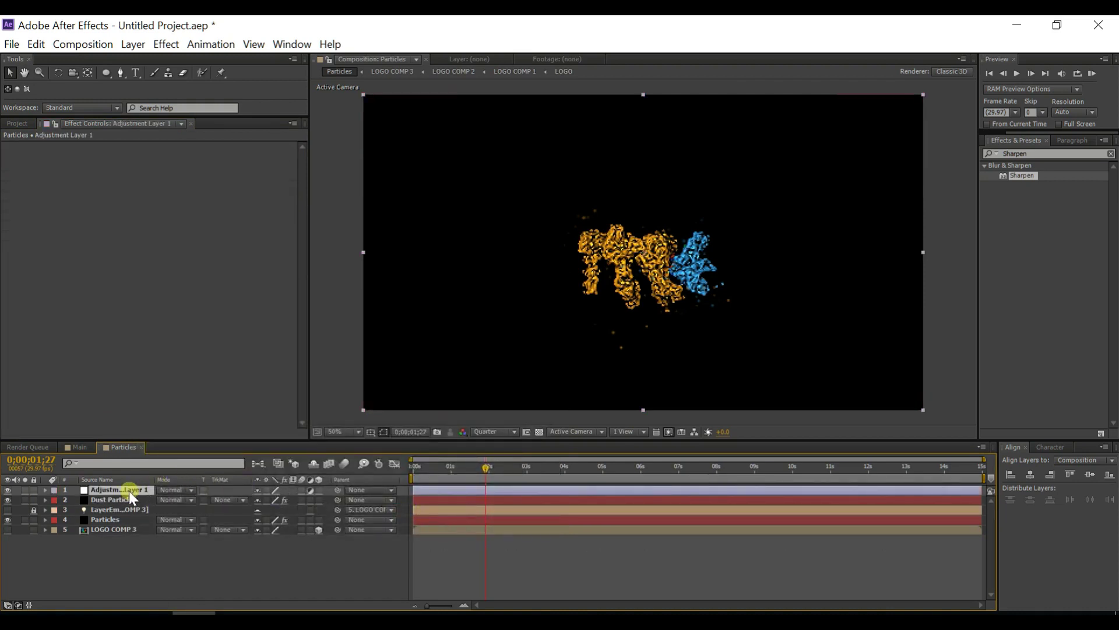
# Step: Apply Curves to the adjustment layer and shape an S-curve for more contrast
pyautogui.click(164, 45)
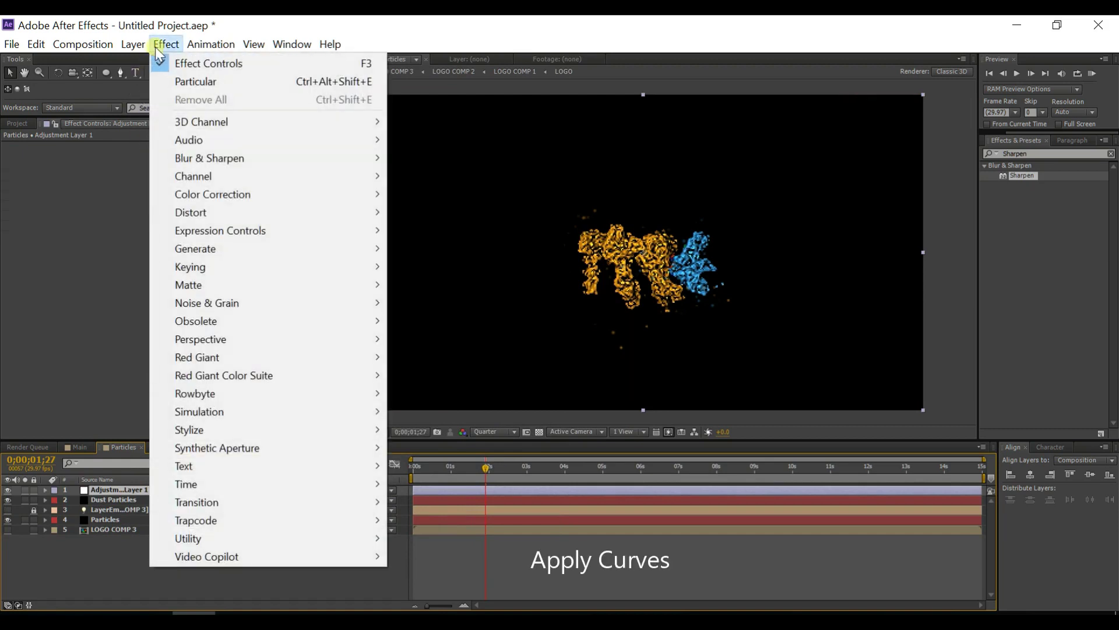
pyautogui.moveTo(212, 195)
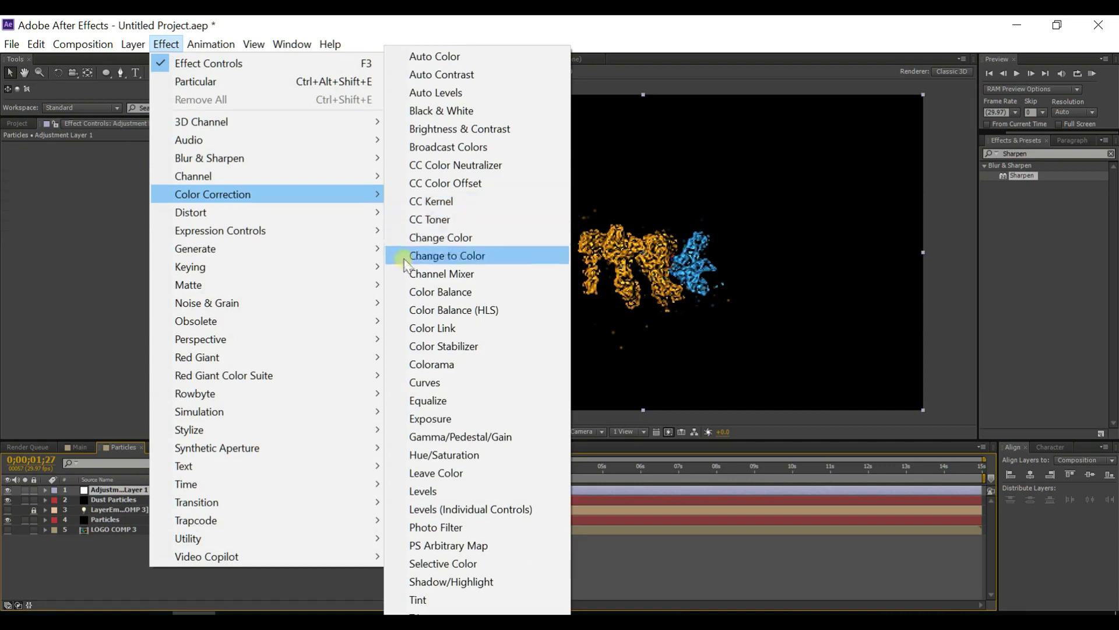
pyautogui.click(428, 382)
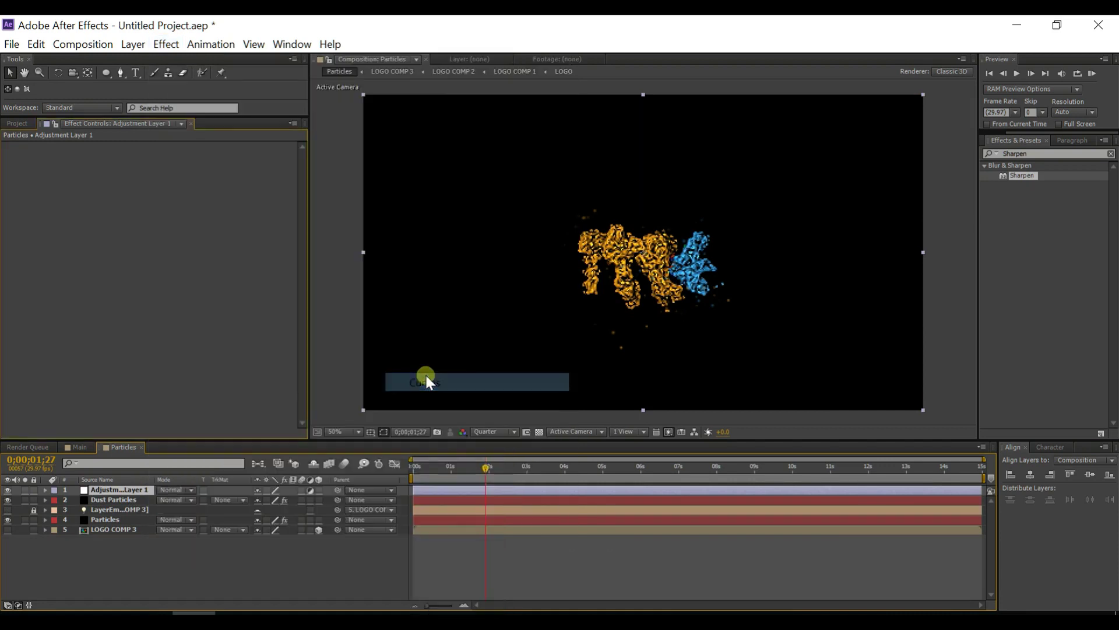
pyautogui.moveTo(110, 196); pyautogui.dragTo(107, 193)
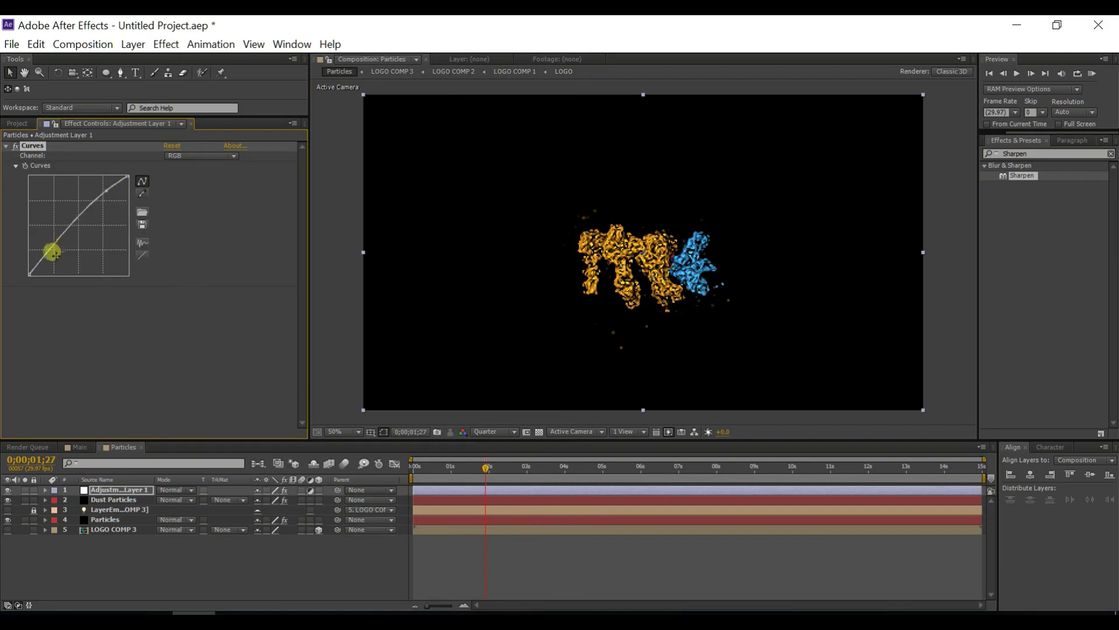
pyautogui.moveTo(54, 248); pyautogui.dragTo(56, 254)
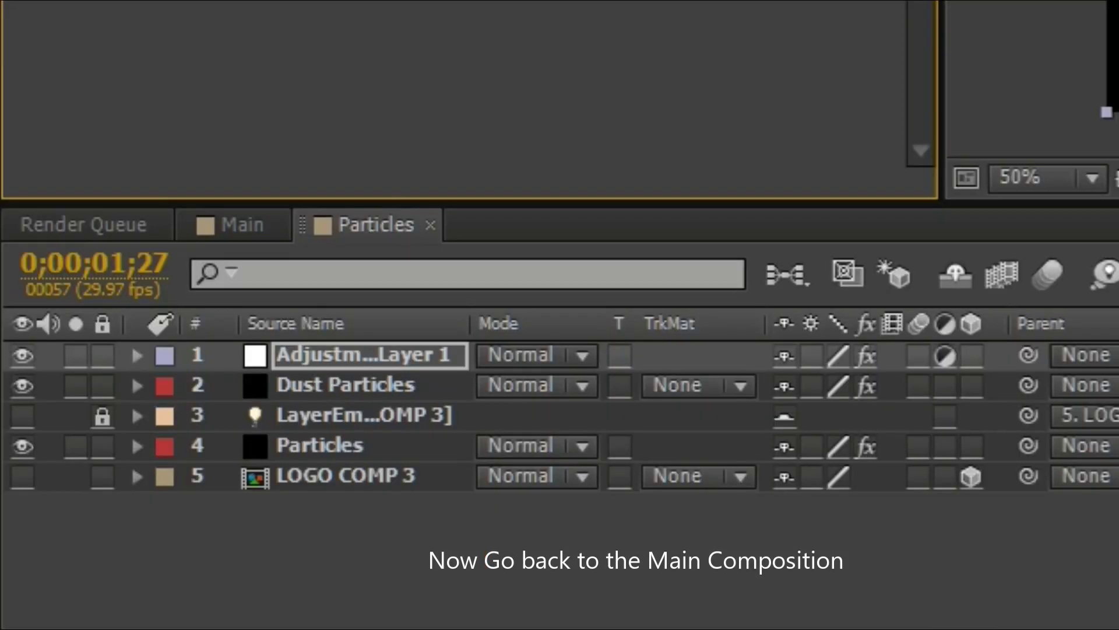
# Step: In the Main comp, hide LOGO COMP 3 and drag the Particles comp into the timeline
pyautogui.click(474, 607)
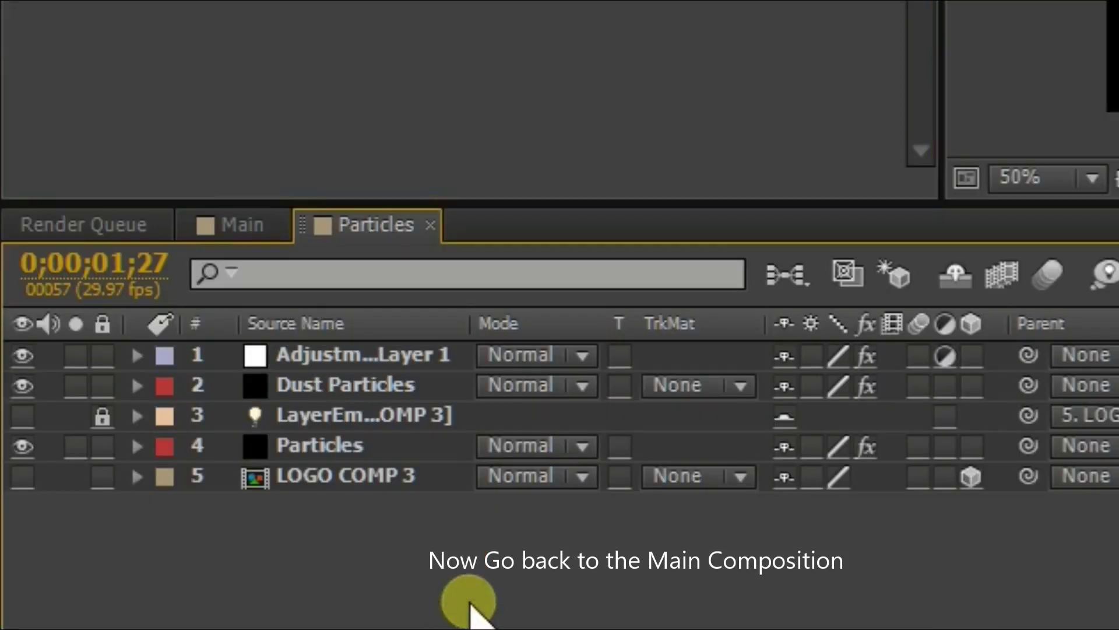
pyautogui.click(228, 251)
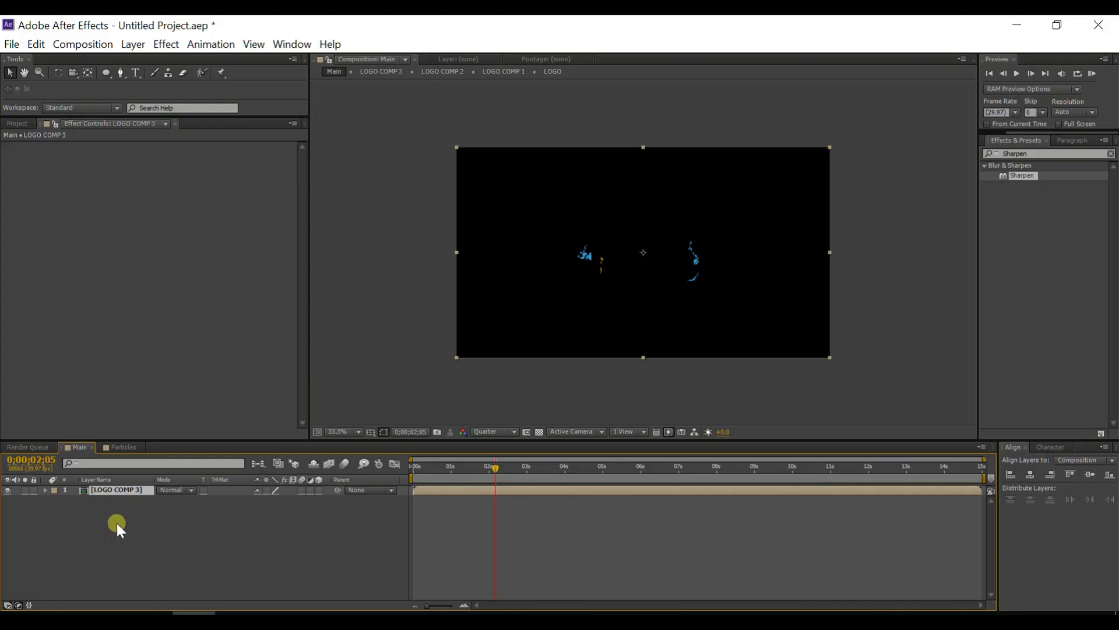
pyautogui.click(8, 490)
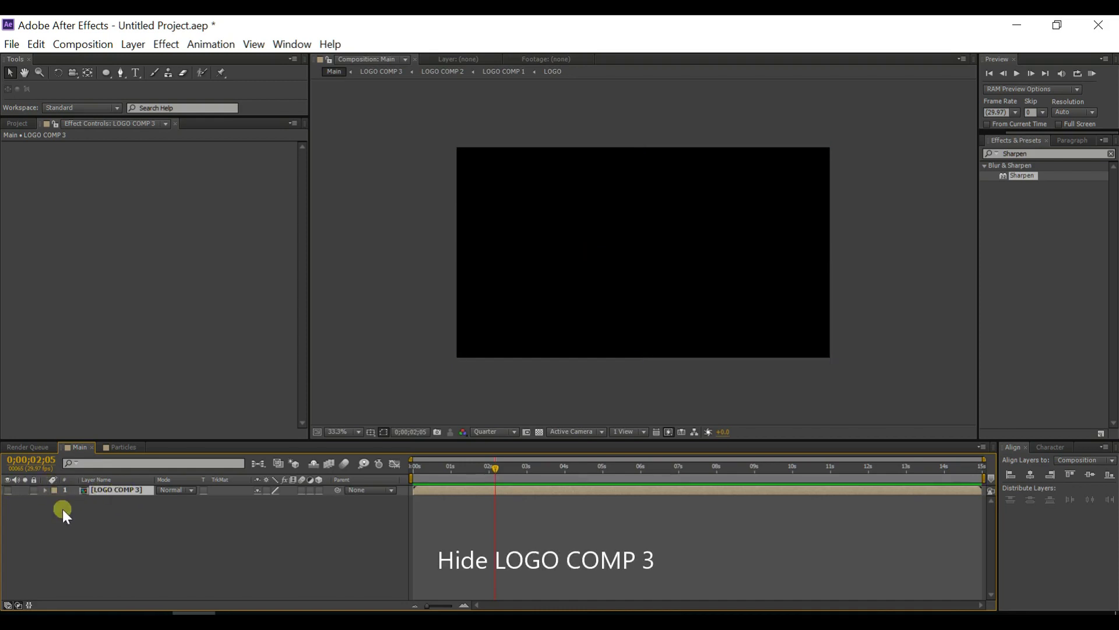
pyautogui.click(22, 124)
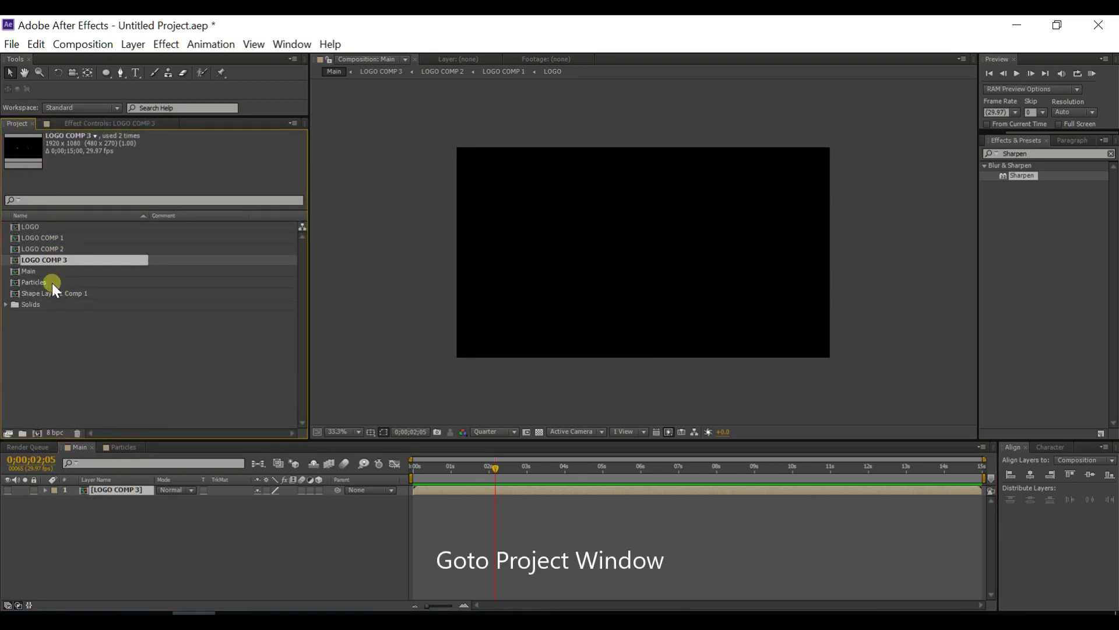
pyautogui.moveTo(44, 282)
pyautogui.mouseDown()
pyautogui.moveTo(73, 366)
pyautogui.moveTo(75, 478)
pyautogui.moveTo(87, 486)
pyautogui.mouseUp()
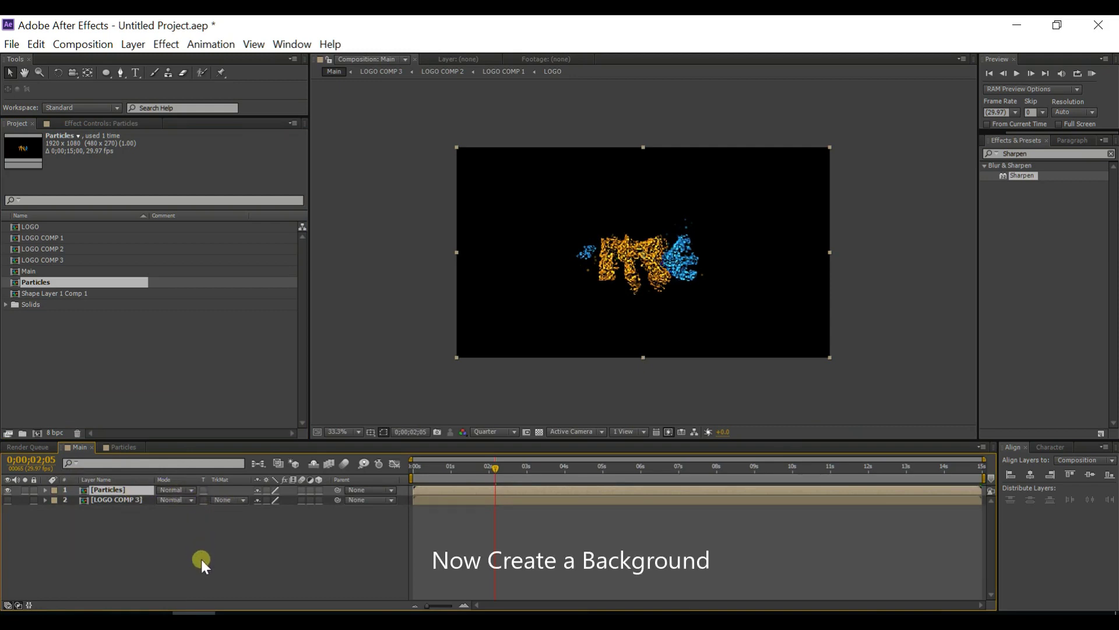
# Step: Create a new solid layer named 'Background'
pyautogui.rightClick(103, 545)
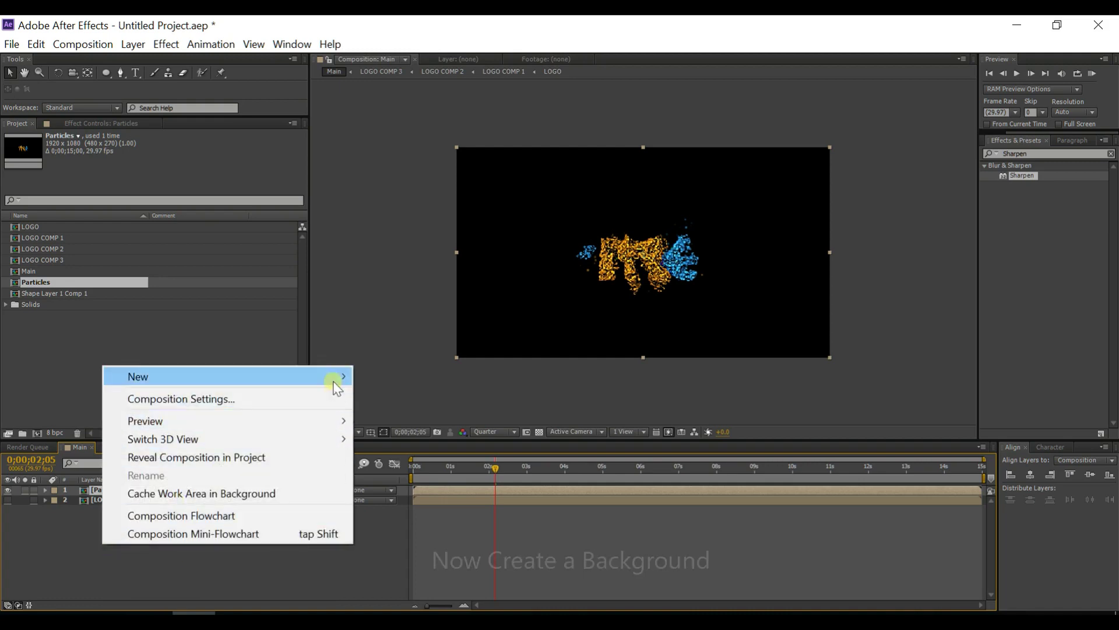
pyautogui.moveTo(335, 380)
pyautogui.click(421, 415)
pyautogui.write('Backgroun')
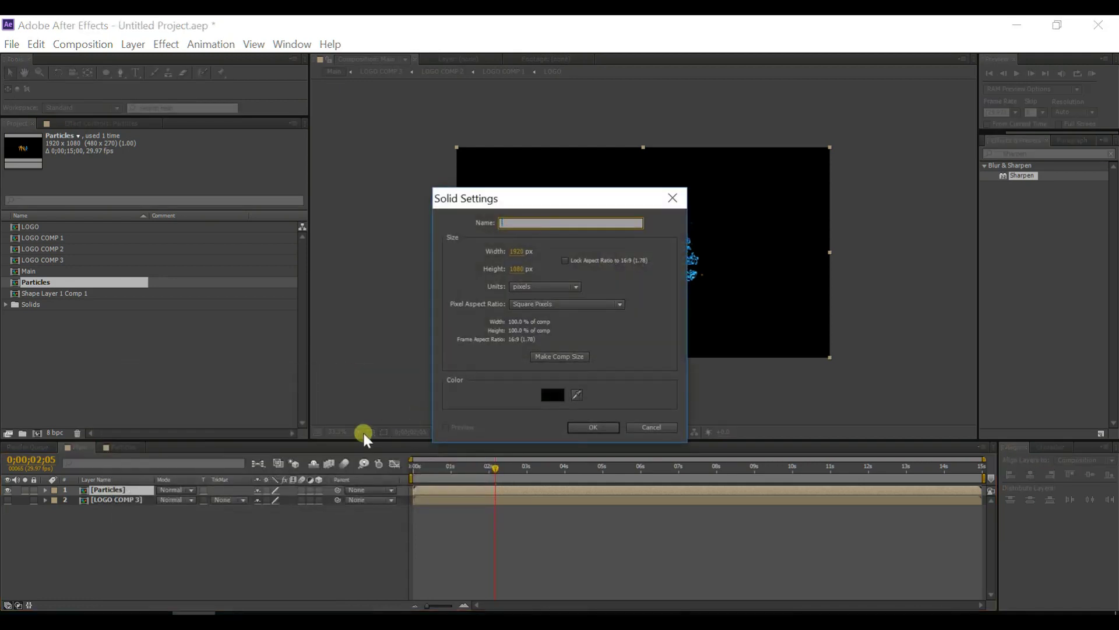
pyautogui.write('d')
pyautogui.click(593, 426)
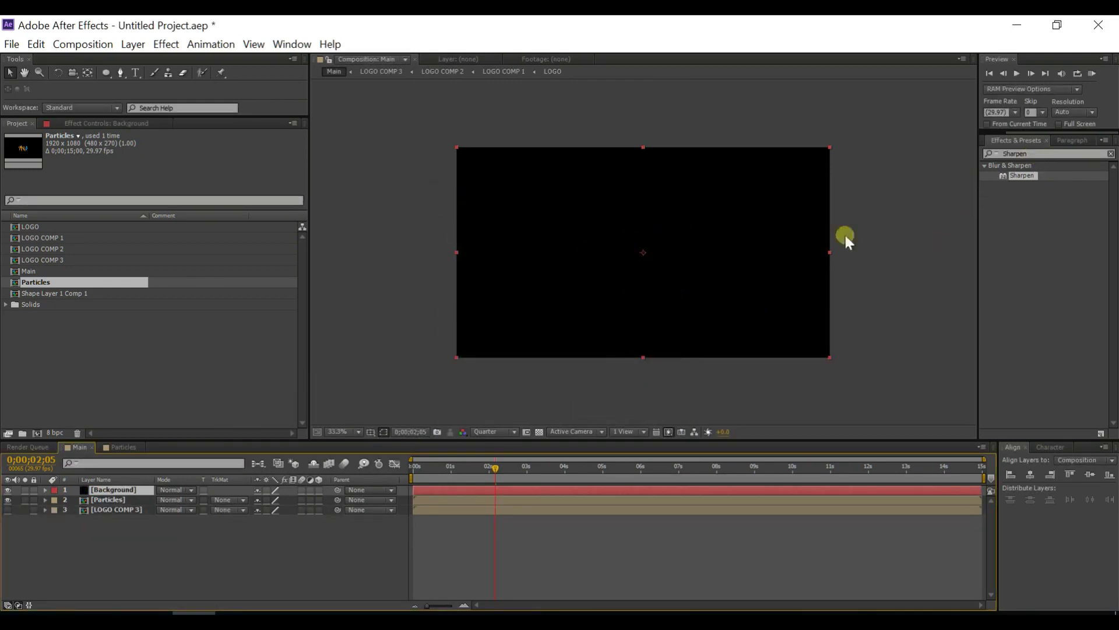
# Step: Set the viewer to 50% and apply the Ramp effect to Background
pyautogui.click(351, 430)
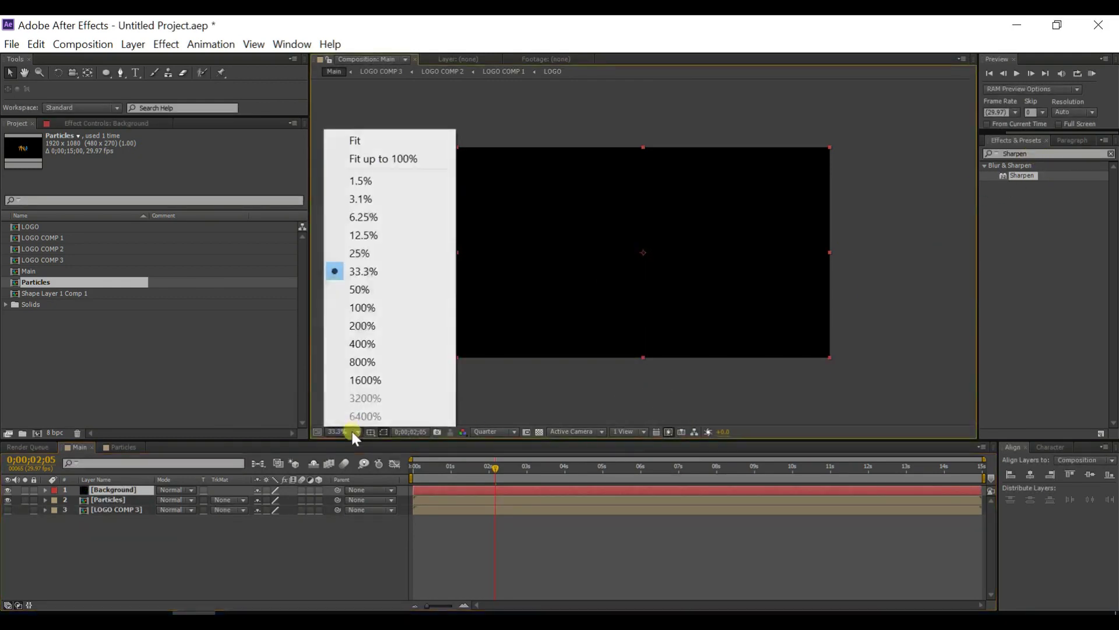
pyautogui.click(361, 289)
pyautogui.click(1039, 153)
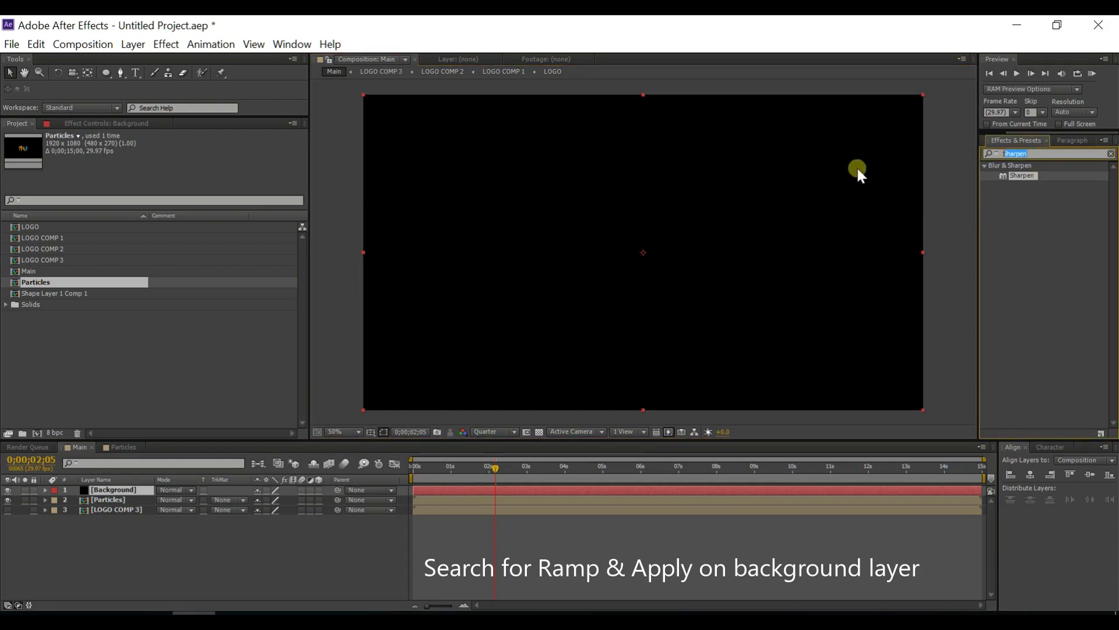
pyautogui.write('Ramp')
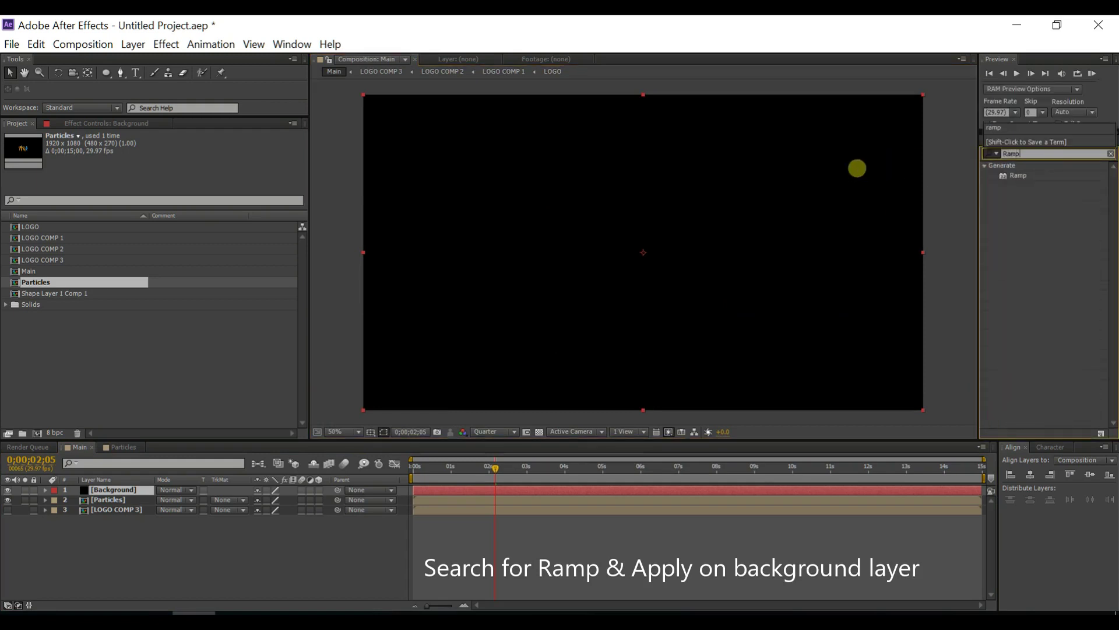
pyautogui.moveTo(1021, 175)
pyautogui.mouseDown()
pyautogui.moveTo(173, 506)
pyautogui.moveTo(142, 492)
pyautogui.mouseUp()
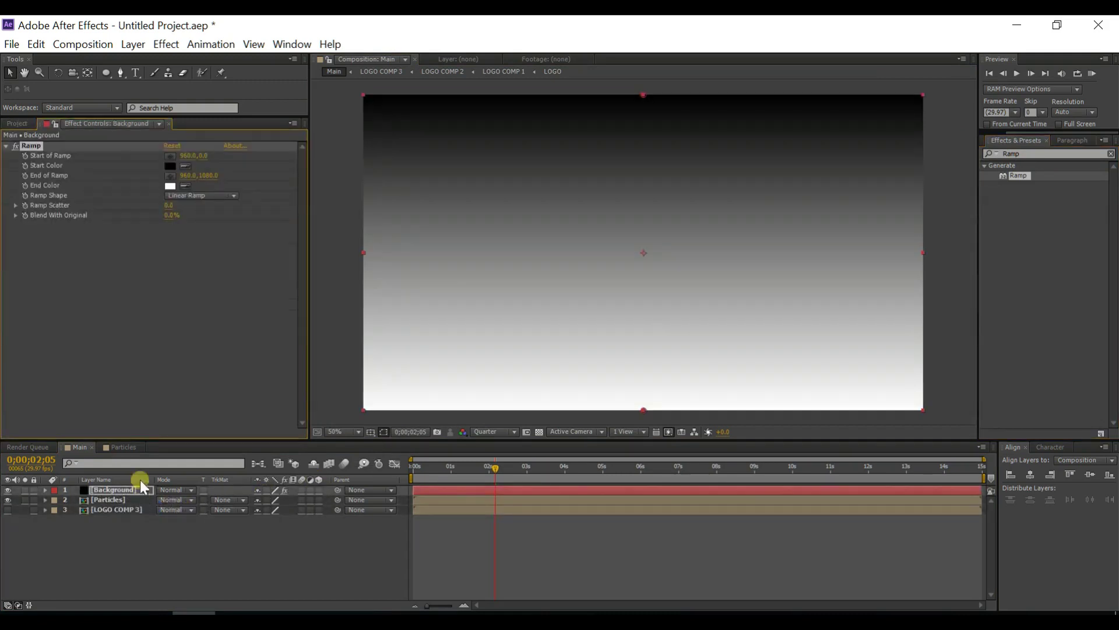
# Step: Make the ramp radial from white to light grey and move Background to the bottom
pyautogui.click(184, 195)
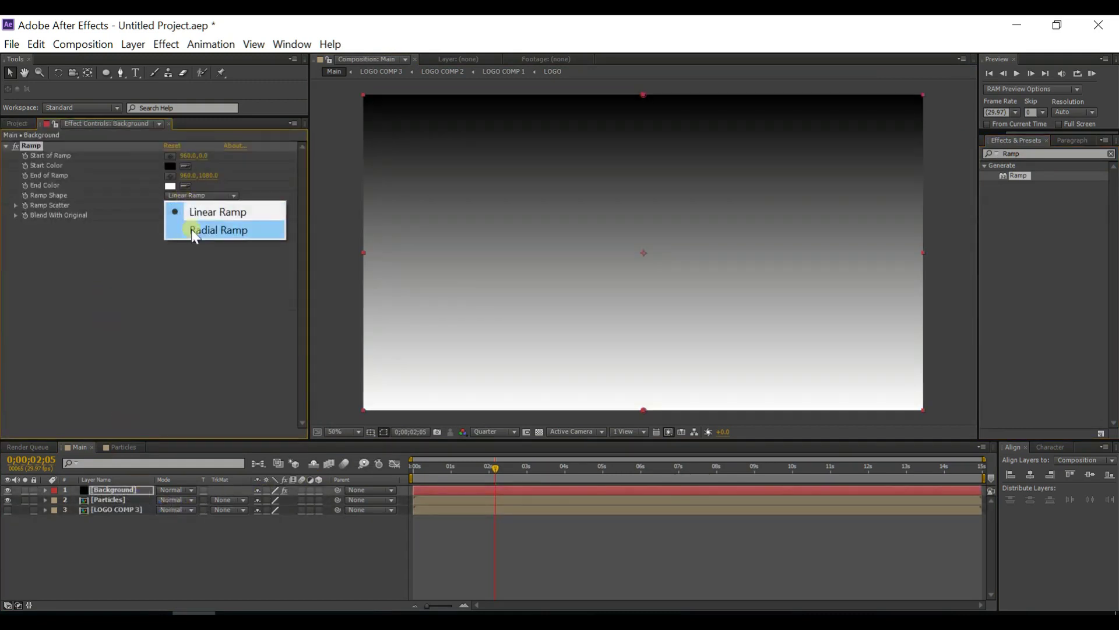
pyautogui.click(192, 229)
pyautogui.click(167, 167)
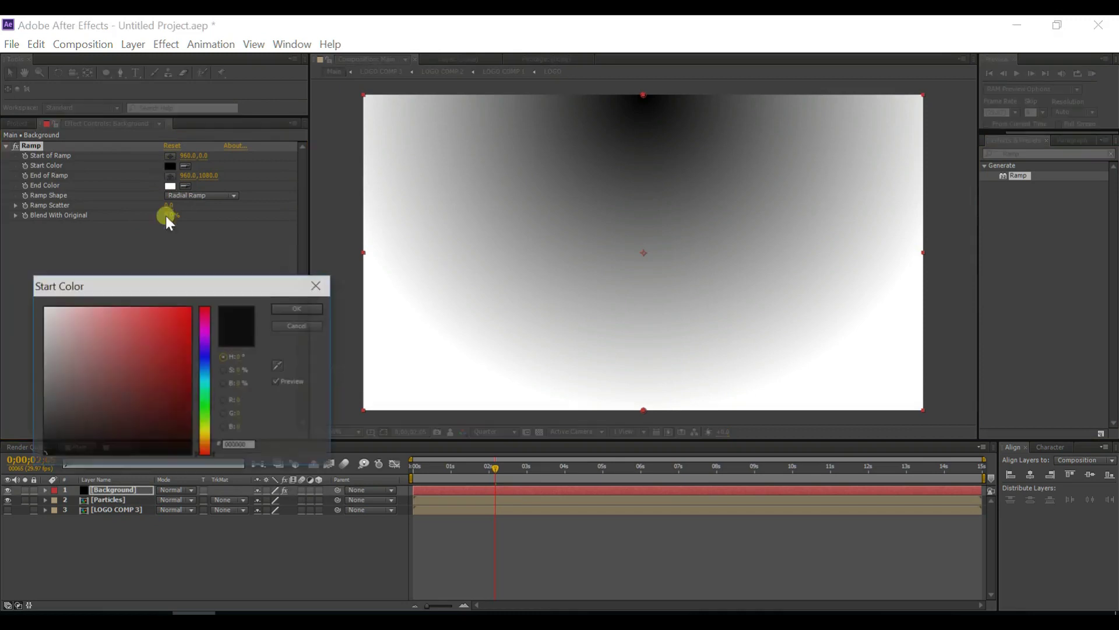
pyautogui.moveTo(87, 338); pyautogui.dragTo(40, 302)
pyautogui.click(308, 303)
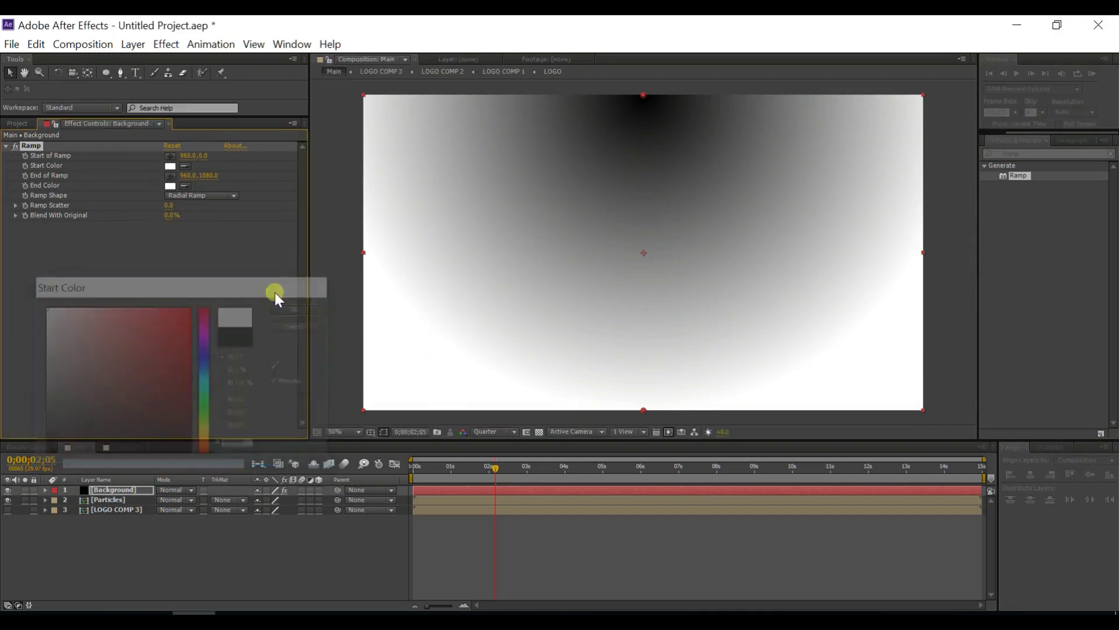
pyautogui.click(170, 186)
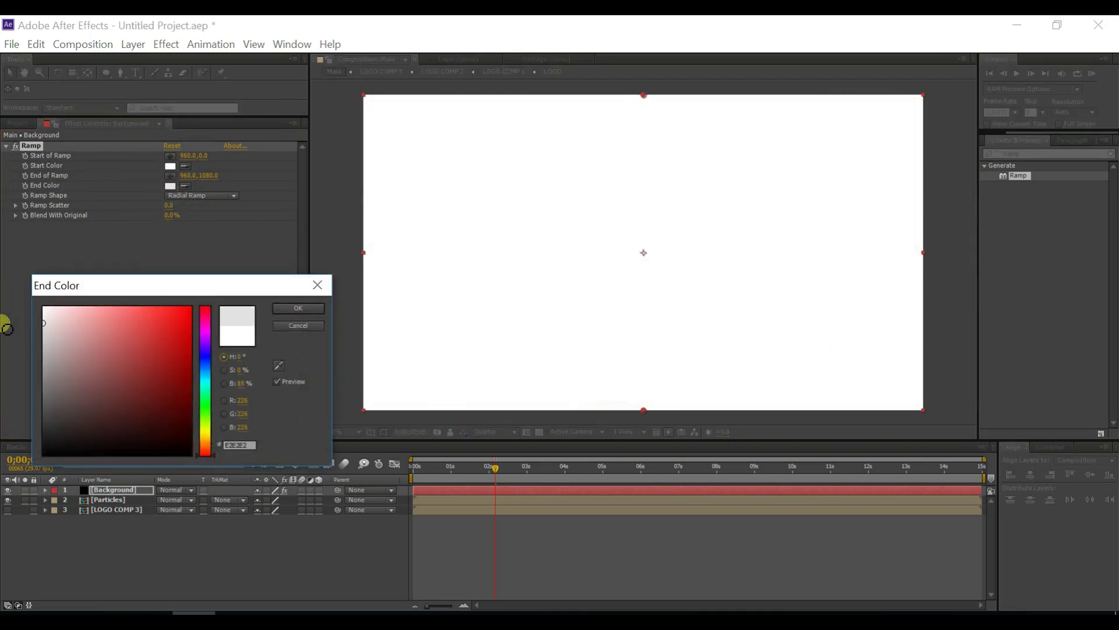
pyautogui.click(302, 307)
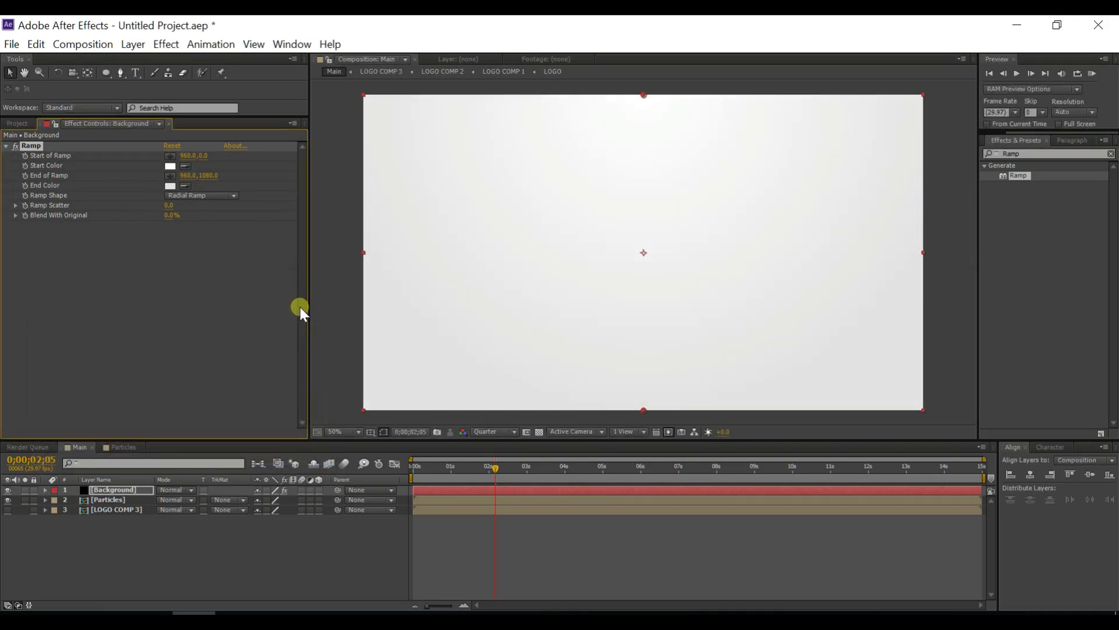
pyautogui.moveTo(118, 488); pyautogui.dragTo(113, 520)
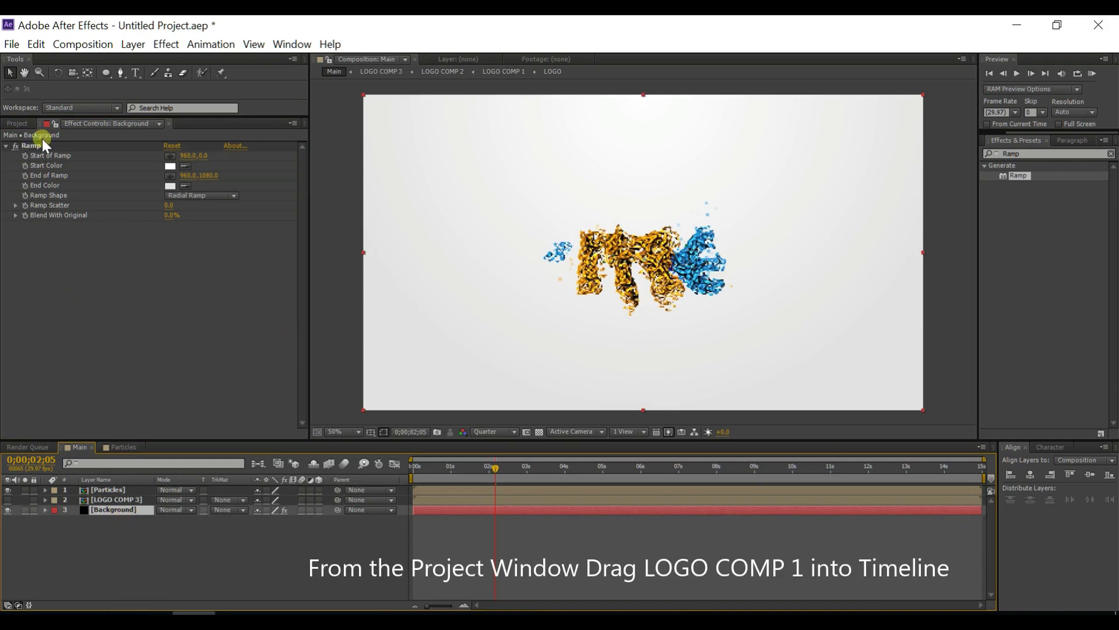
# Step: Drag LOGO COMP 1 from the Project panel above Background and shift its start slightly later
pyautogui.click(24, 123)
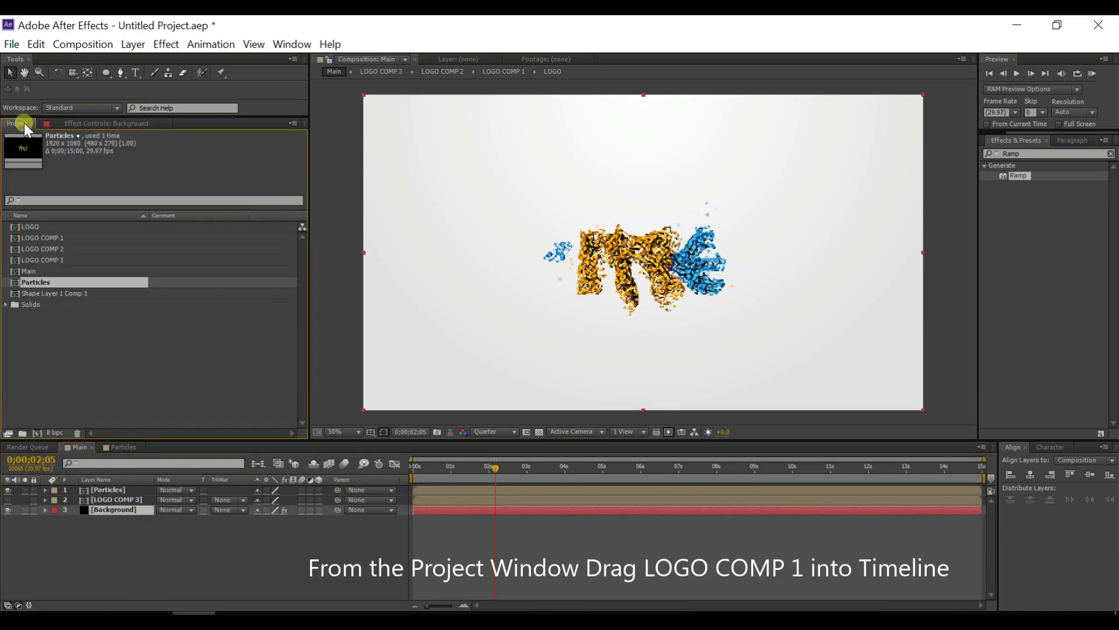
pyautogui.click(61, 242)
pyautogui.moveTo(50, 238); pyautogui.dragTo(96, 505)
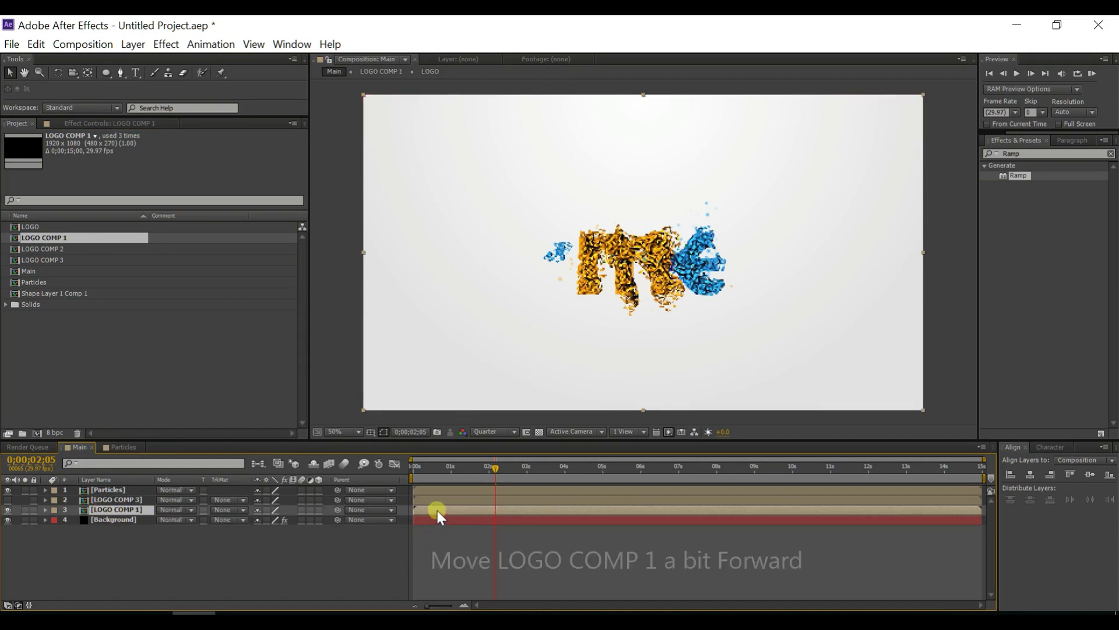
pyautogui.moveTo(437, 509); pyautogui.dragTo(439, 509)
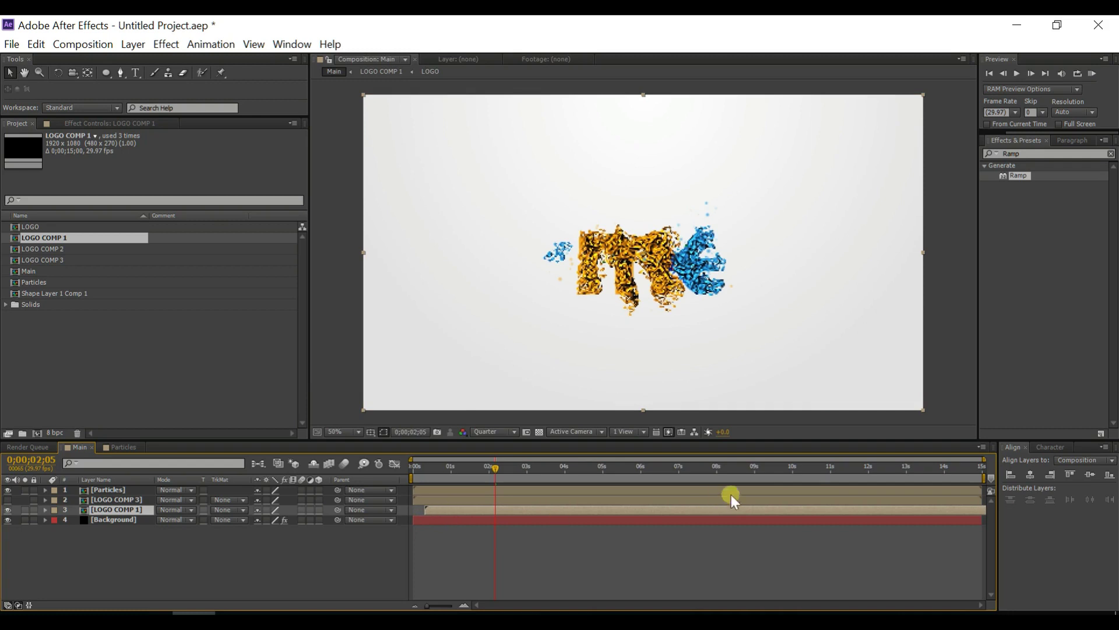
# Step: Preview between roughly 10s and 5;23, then drag LOGO COMP 1 above LOGO COMP 3
pyautogui.click(812, 470)
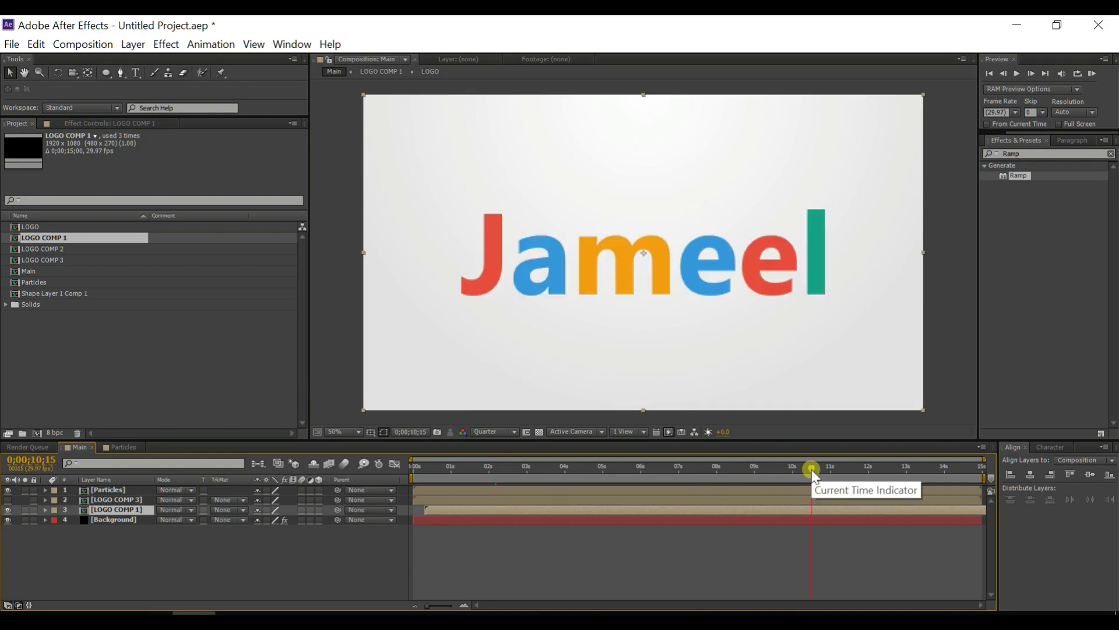
pyautogui.click(754, 468)
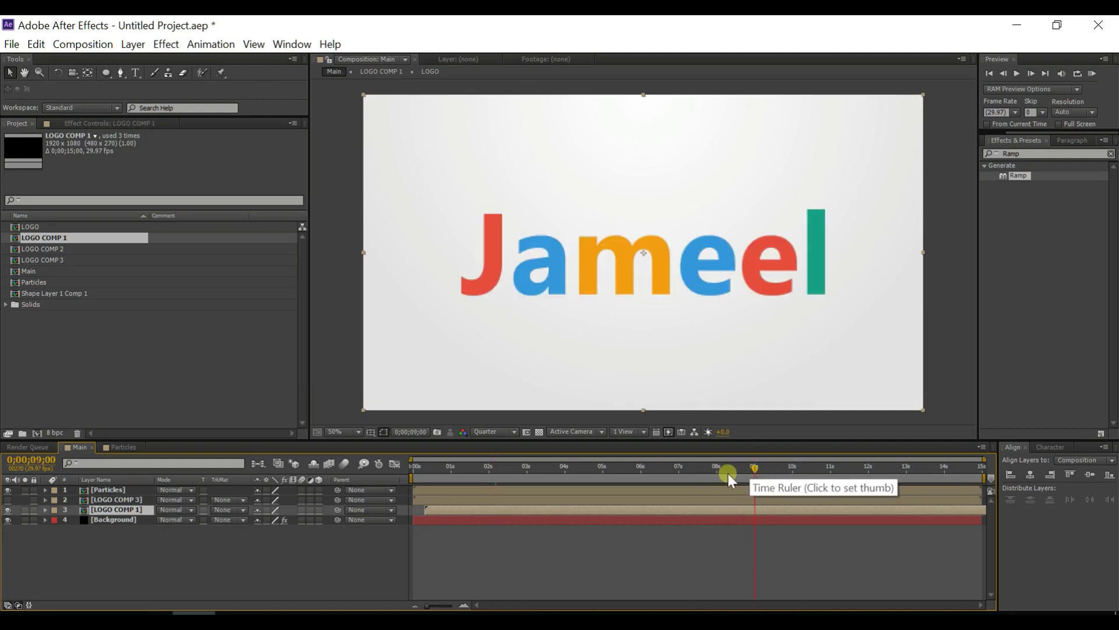
pyautogui.click(727, 471)
pyautogui.click(671, 471)
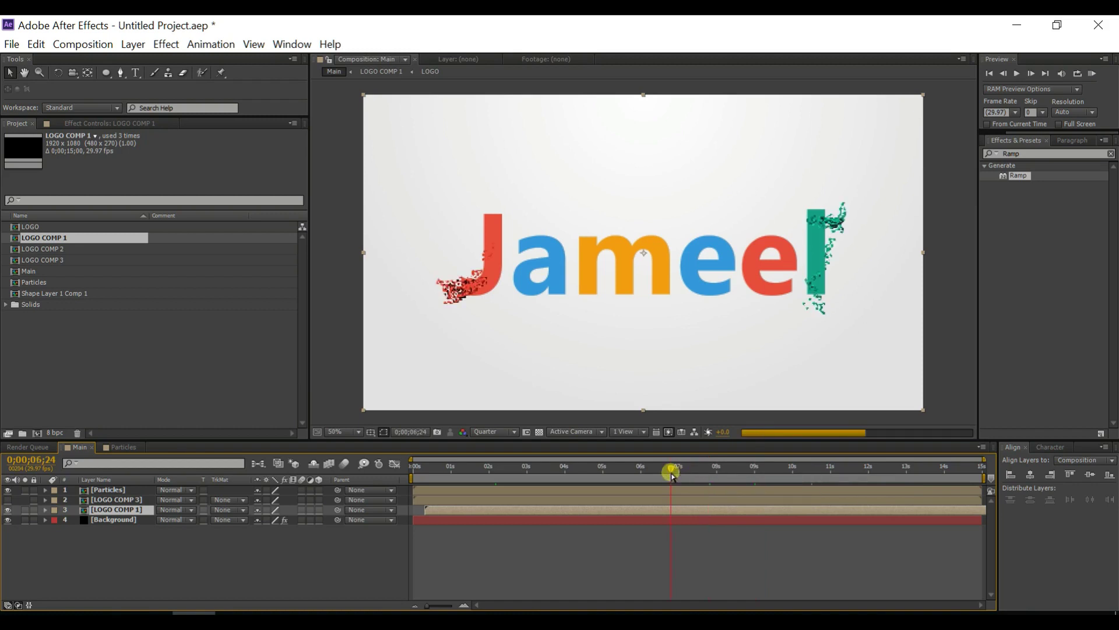
pyautogui.click(632, 470)
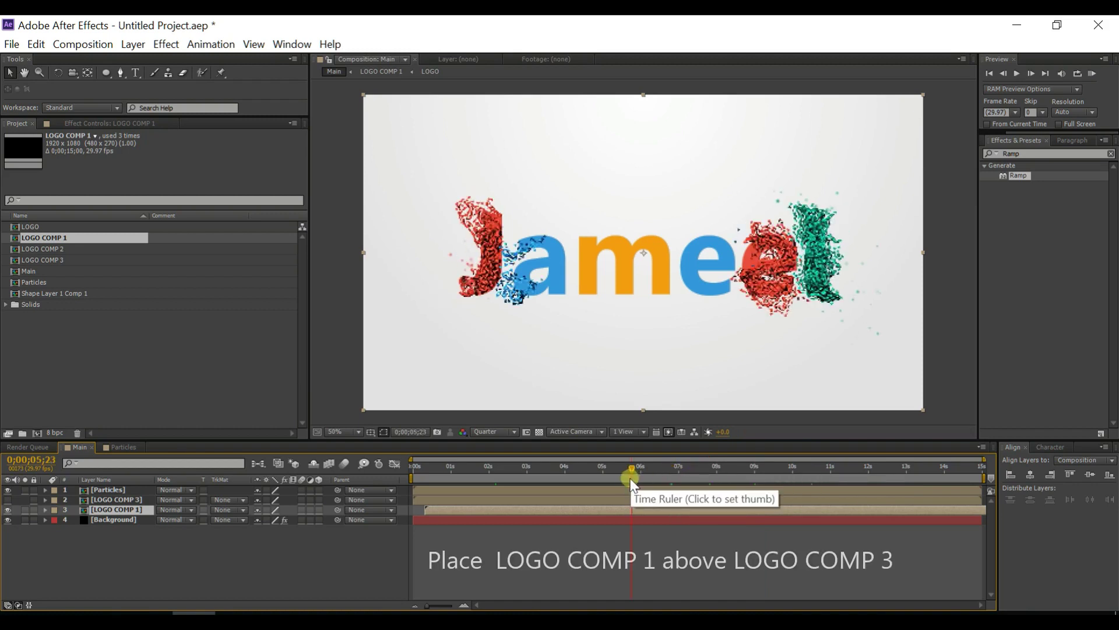
pyautogui.moveTo(149, 513); pyautogui.dragTo(128, 509)
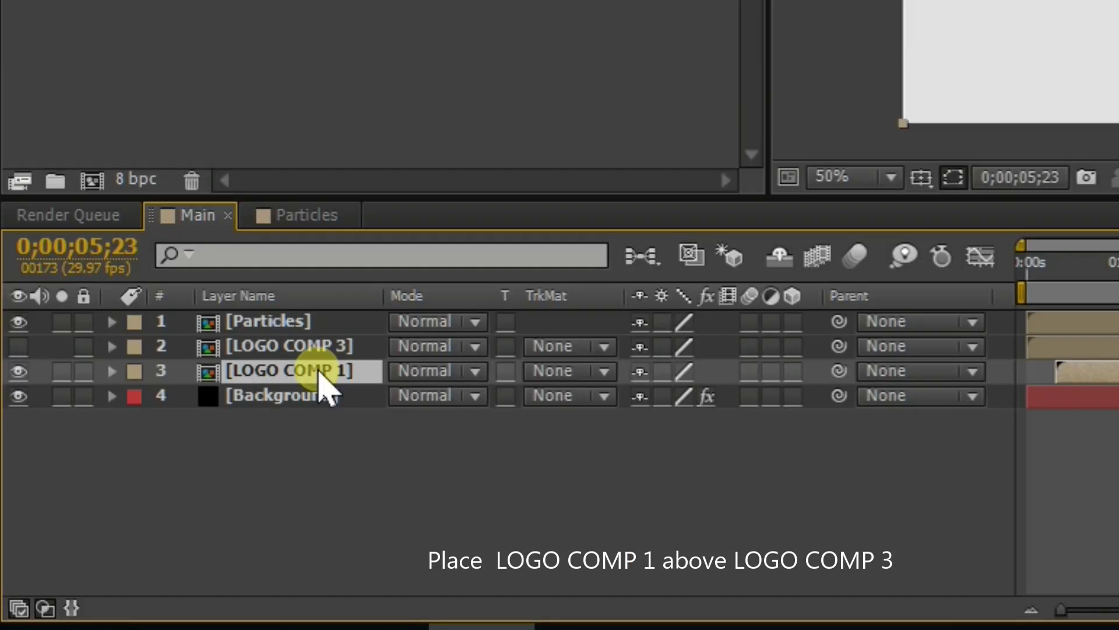
pyautogui.moveTo(319, 369)
pyautogui.mouseDown()
pyautogui.moveTo(308, 358)
pyautogui.moveTo(320, 352)
pyautogui.mouseUp()
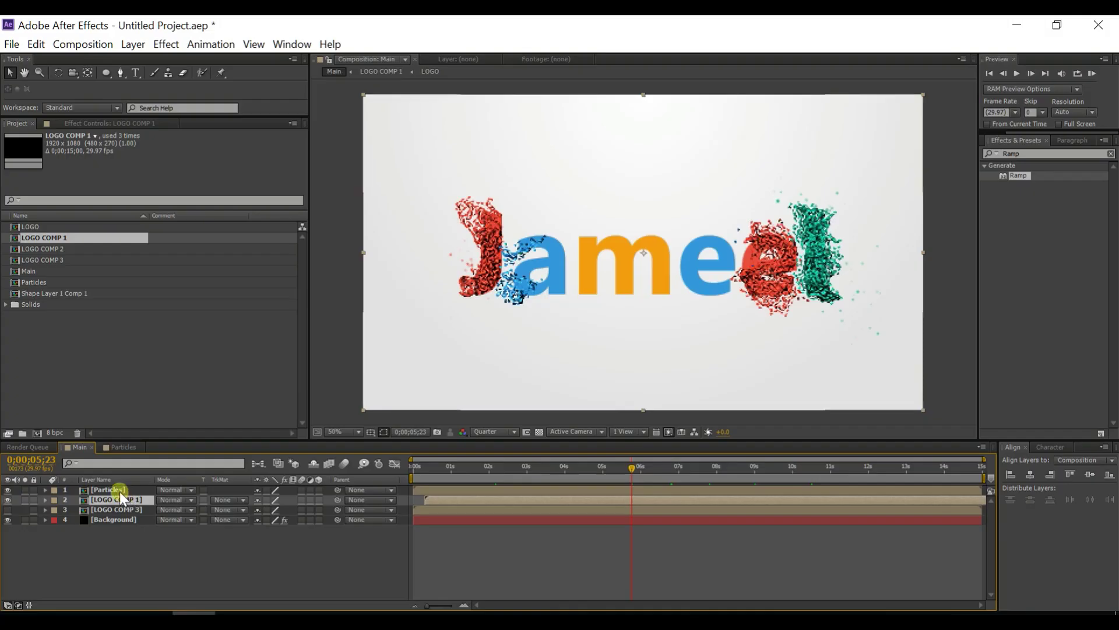
# Step: Pre-compose the selected Particles and LOGO COMP 1 layers into a composition named 'Final'
pyautogui.keyDown('shift'); pyautogui.click(120, 492); pyautogui.keyUp('shift')
pyautogui.rightClick(120, 492)
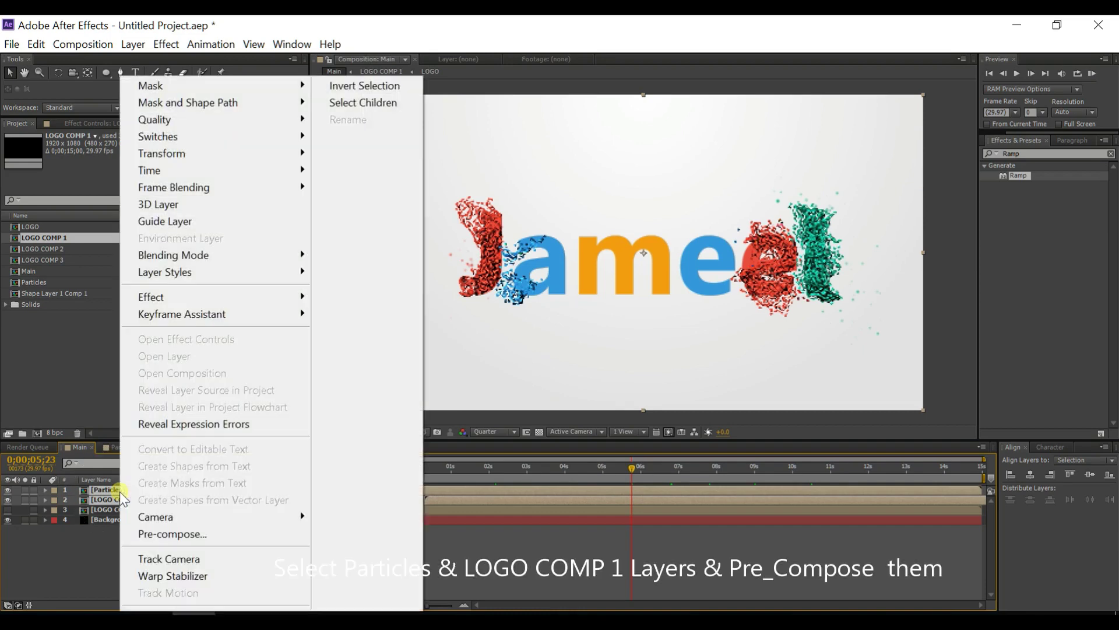
pyautogui.click(175, 534)
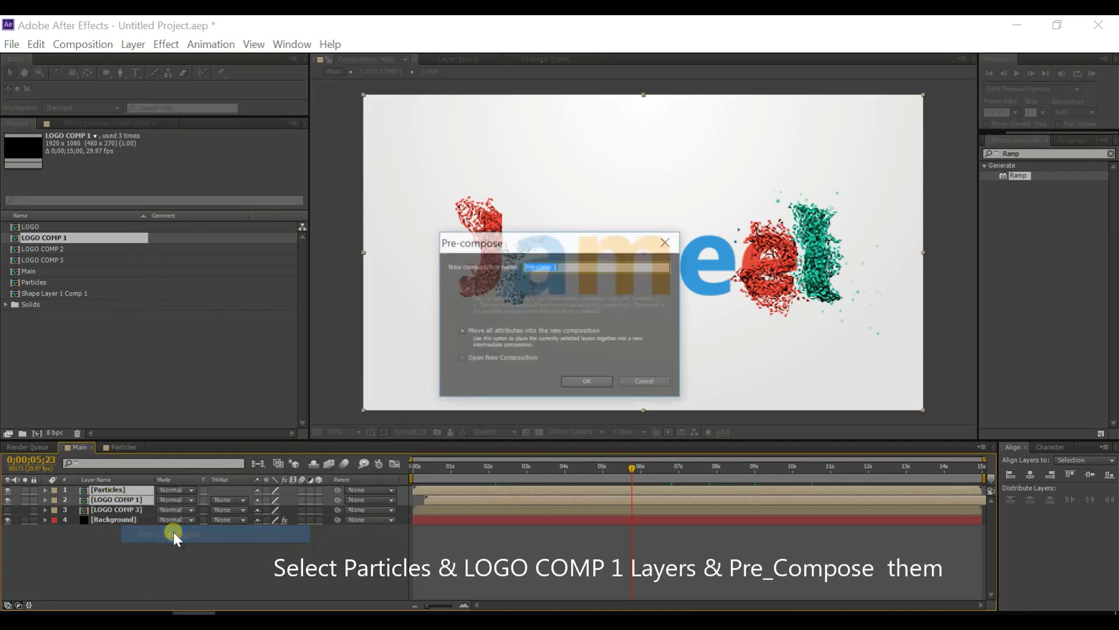
pyautogui.press('BackSpace')
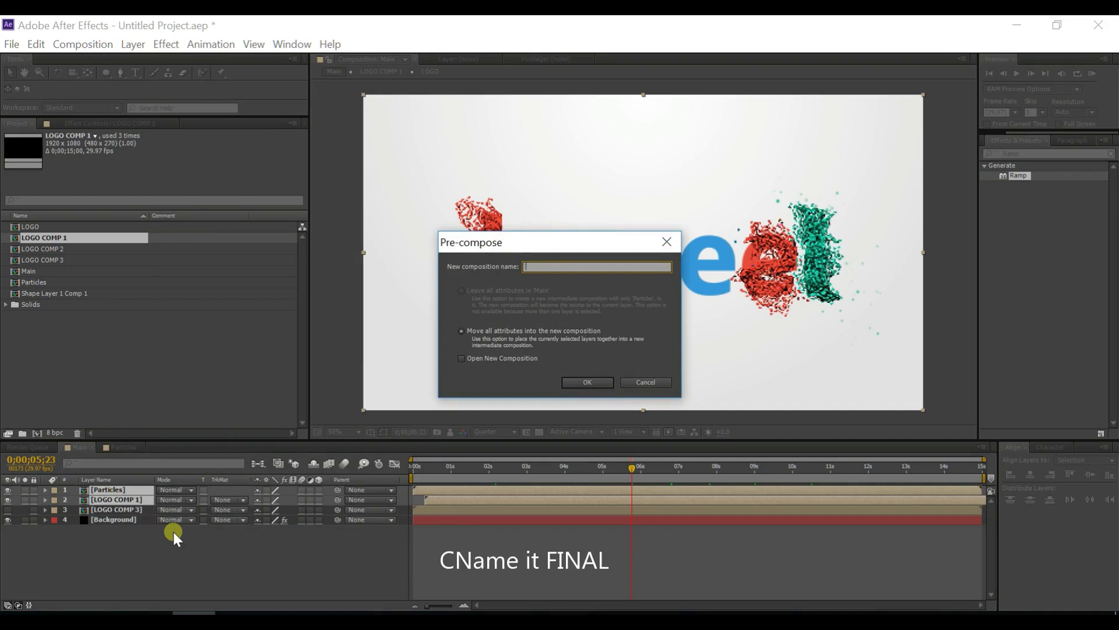
pyautogui.write('Final')
pyautogui.click(576, 382)
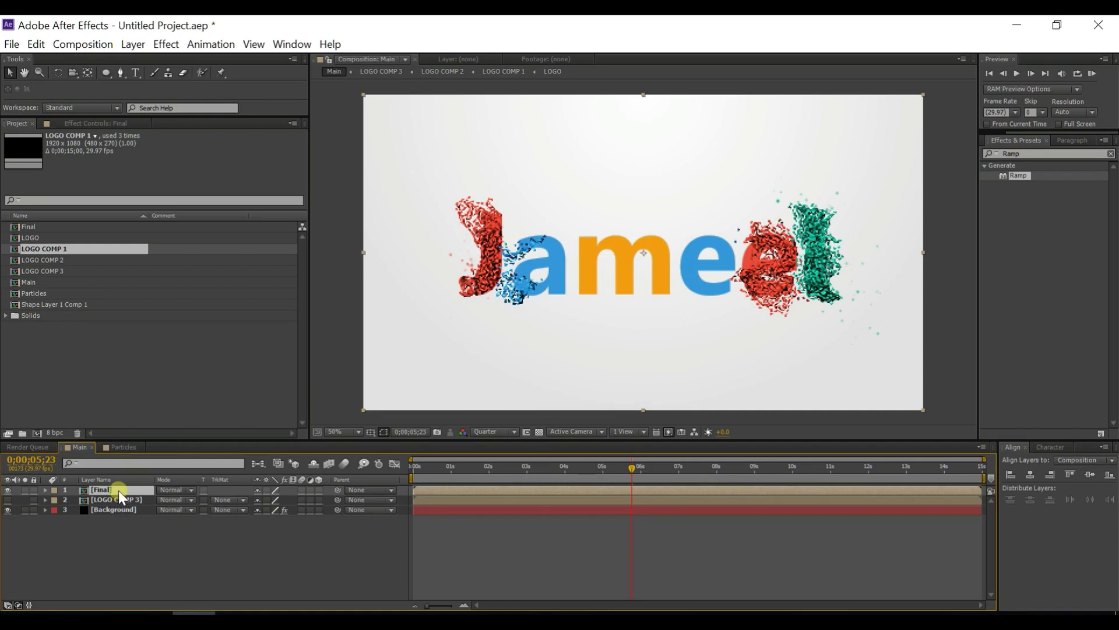
# Step: Add a 100% Scale keyframe to the Final layer at the start
pyautogui.press('s')
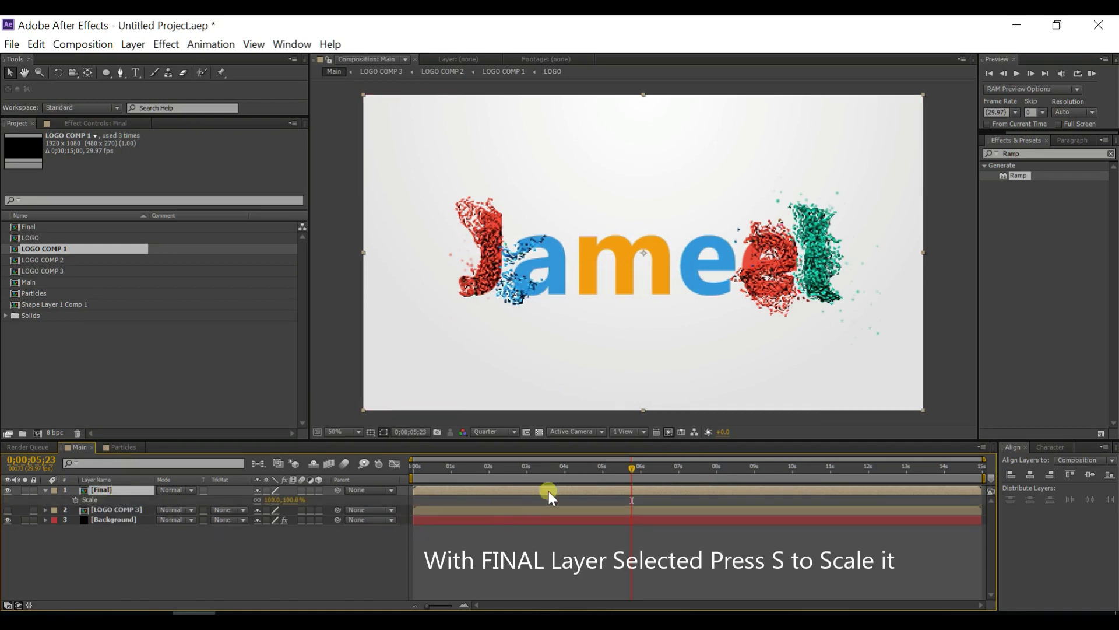
pyautogui.press('Home')
pyautogui.click(75, 499)
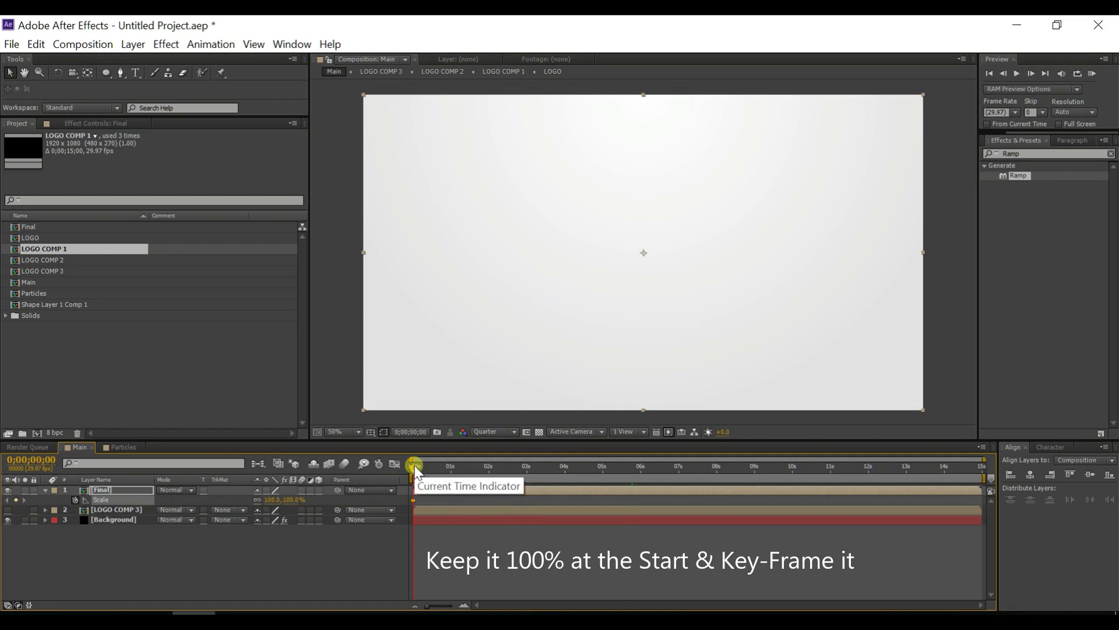
# Step: Keyframe Scale to 80% at 12 seconds and end the work area at 12s
pyautogui.moveTo(415, 465); pyautogui.dragTo(1018, 487)
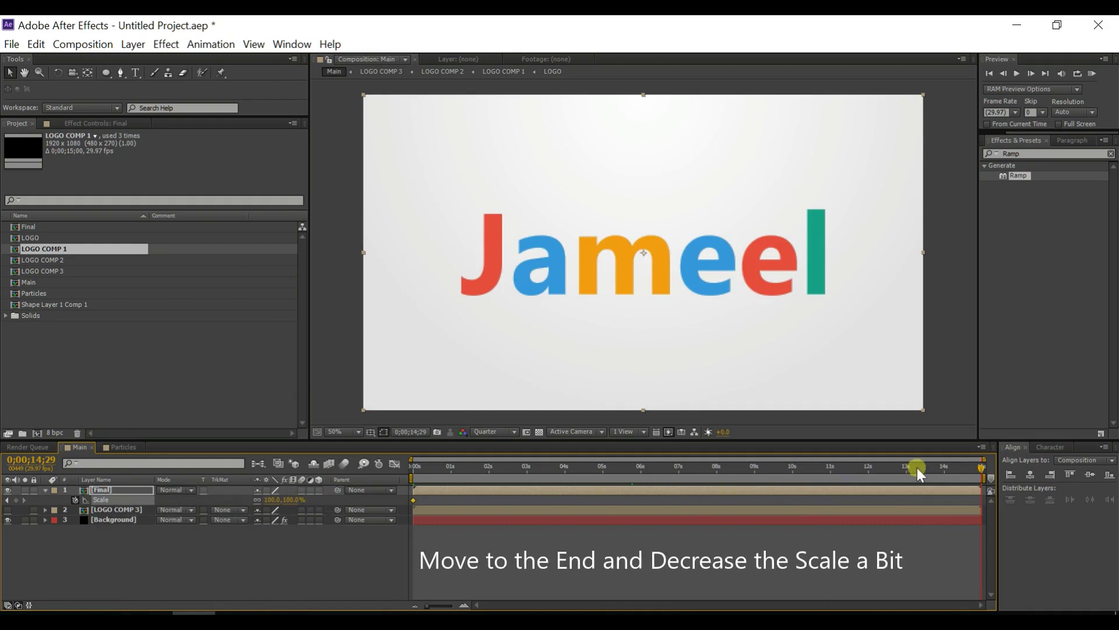
pyautogui.click(869, 469)
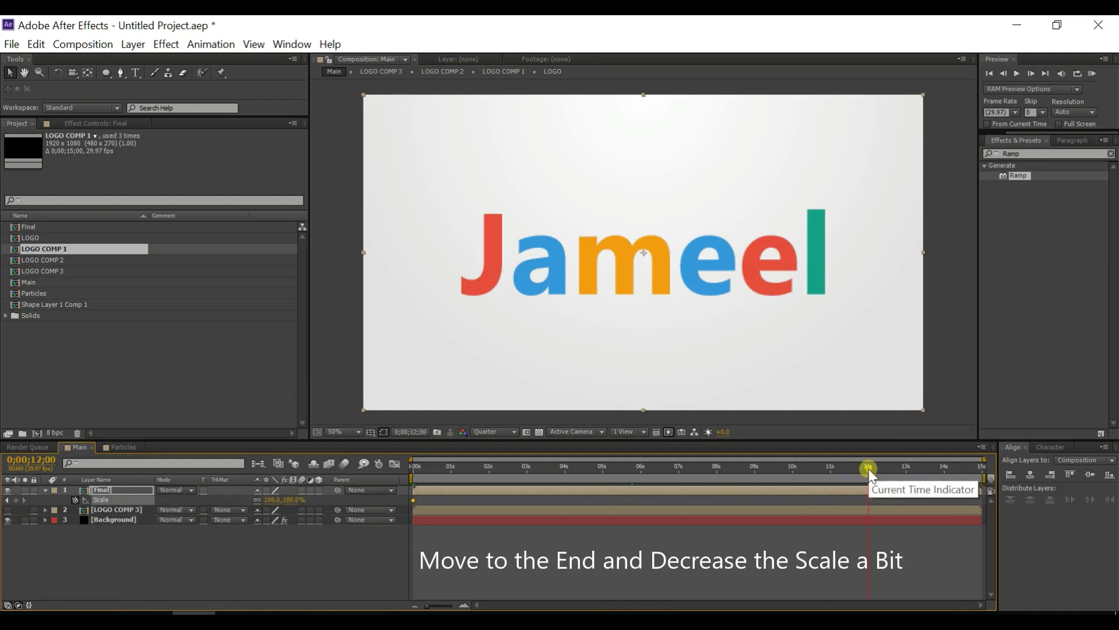
pyautogui.click(270, 495)
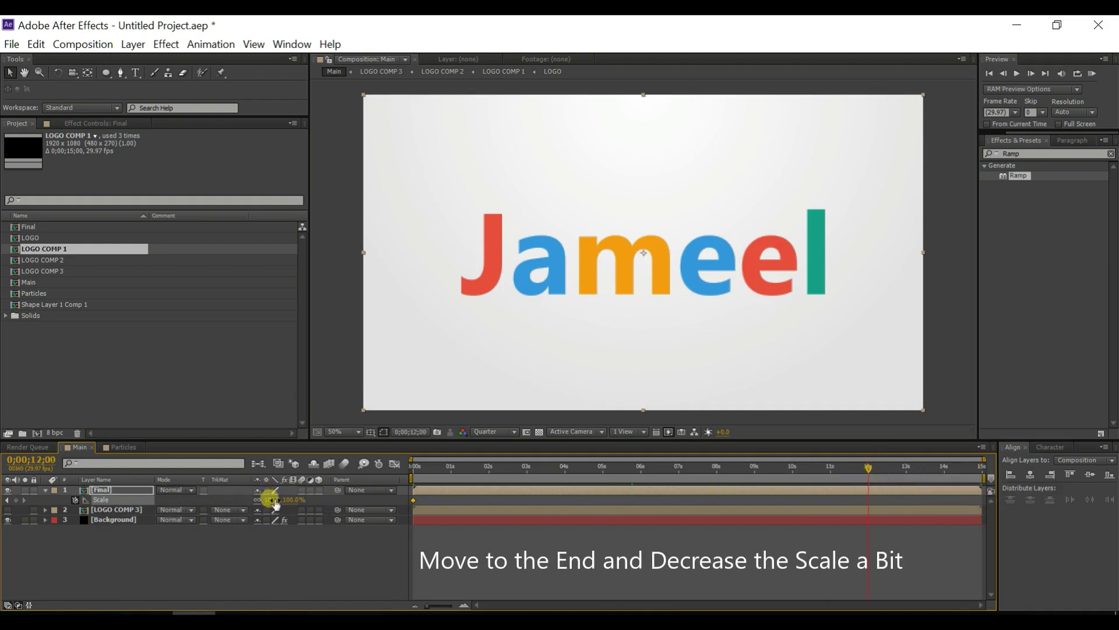
pyautogui.write('80')
pyautogui.click(334, 523)
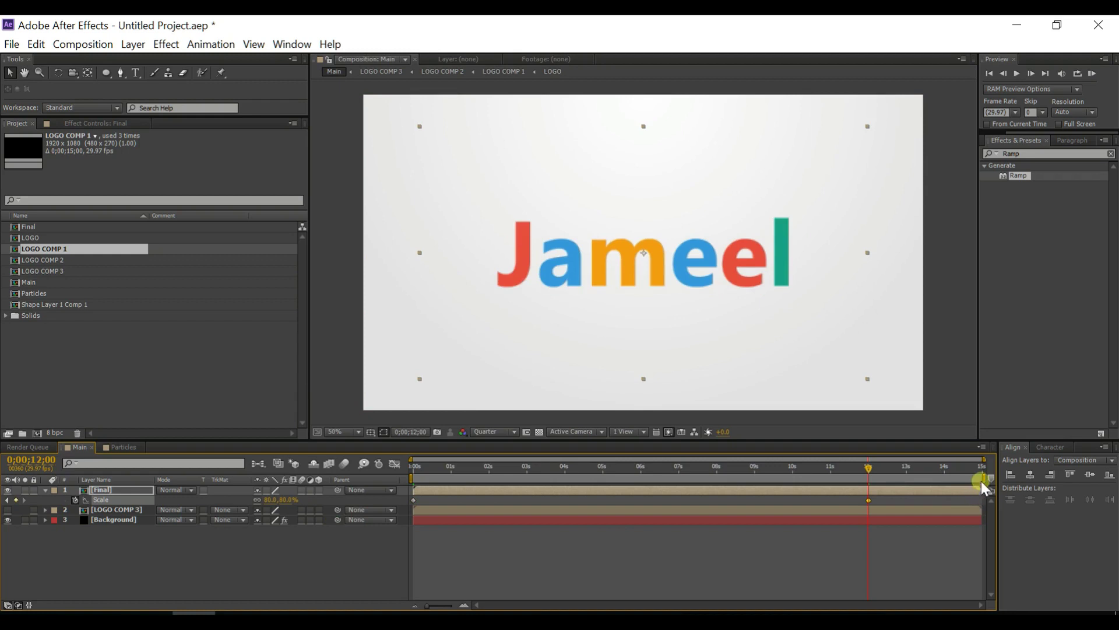
pyautogui.moveTo(982, 481); pyautogui.dragTo(874, 494)
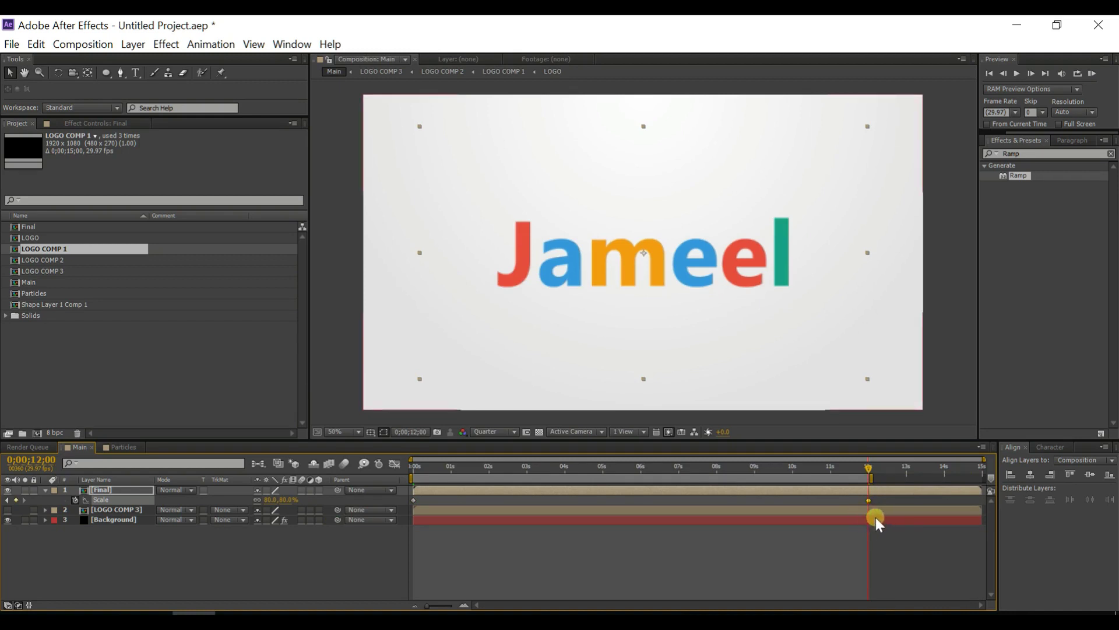
# Step: Reveal the Final layer's Scale property again and marquee-select both Scale keyframes
pyautogui.click(72, 527)
pyautogui.click(50, 499)
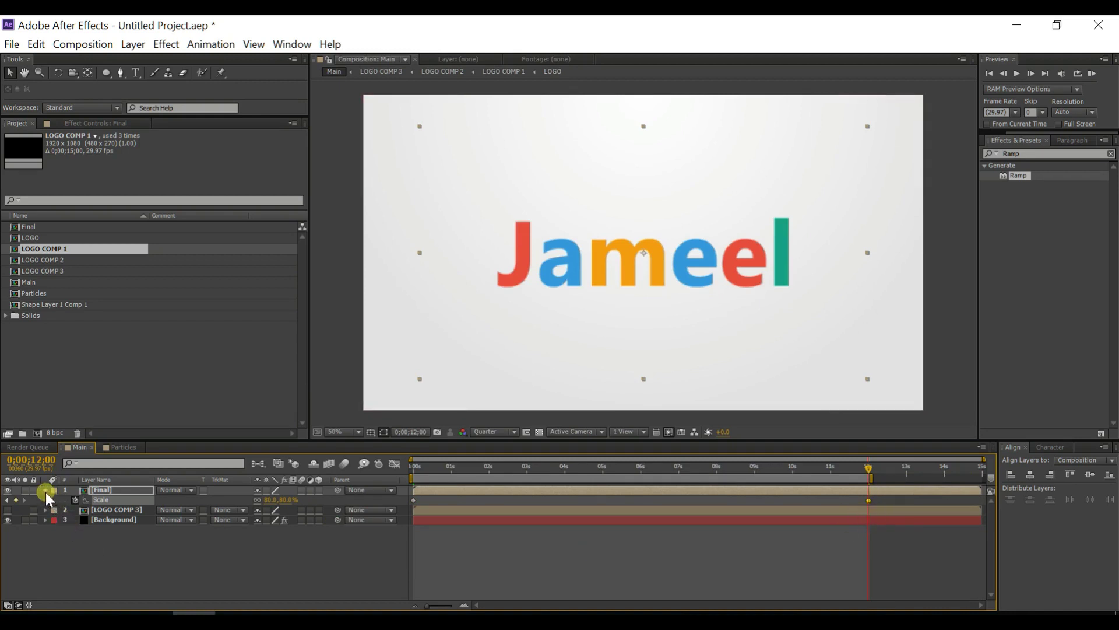
pyautogui.click(45, 491)
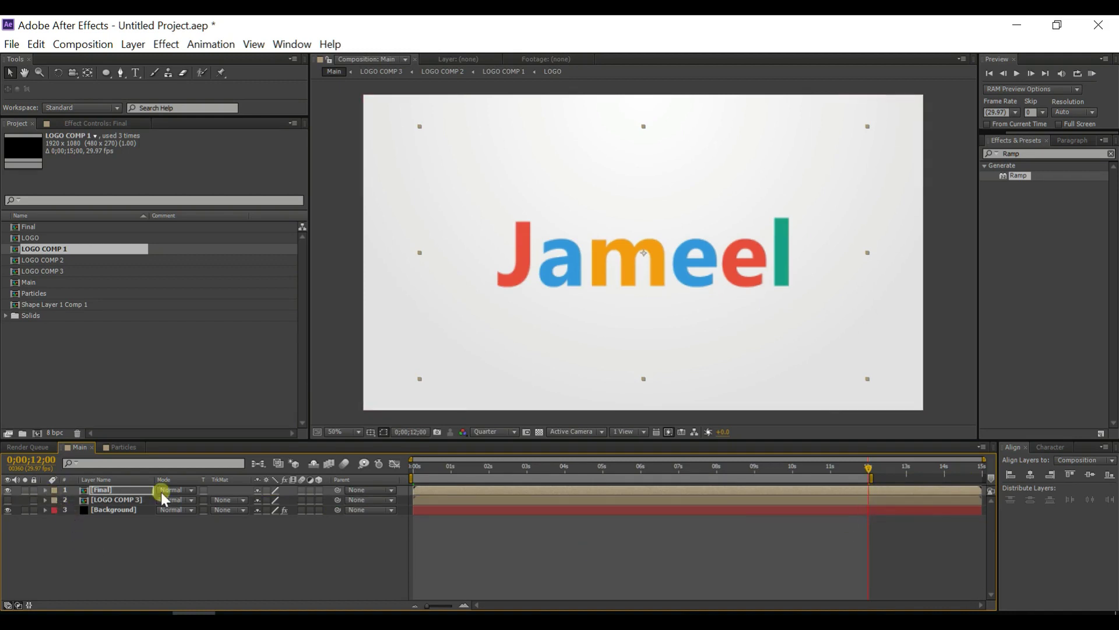
pyautogui.click(132, 491)
pyautogui.press('s')
pyautogui.moveTo(980, 502); pyautogui.dragTo(876, 499)
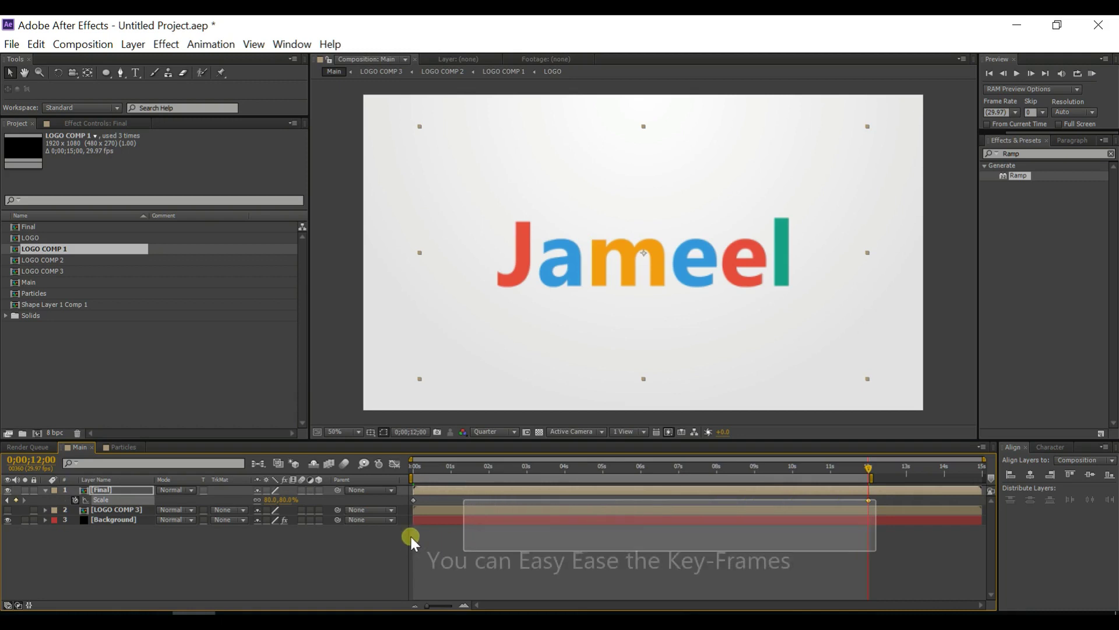
pyautogui.moveTo(876, 499); pyautogui.dragTo(404, 527)
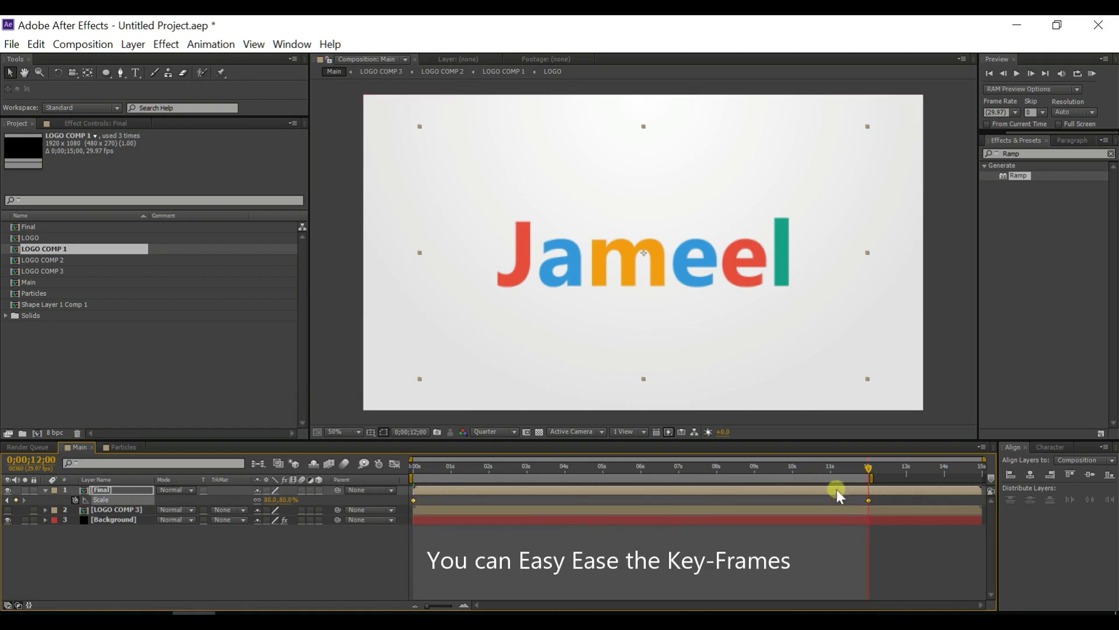
# Step: Apply Easy Ease to both Scale keyframes and return to the composition start
pyautogui.rightClick(867, 500)
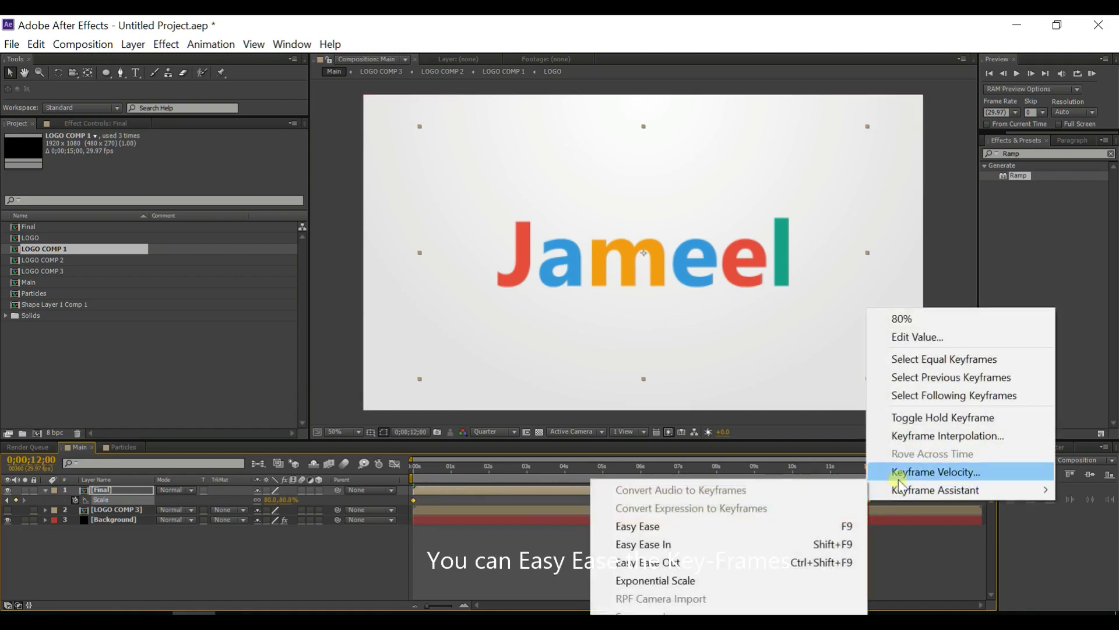
pyautogui.moveTo(898, 489)
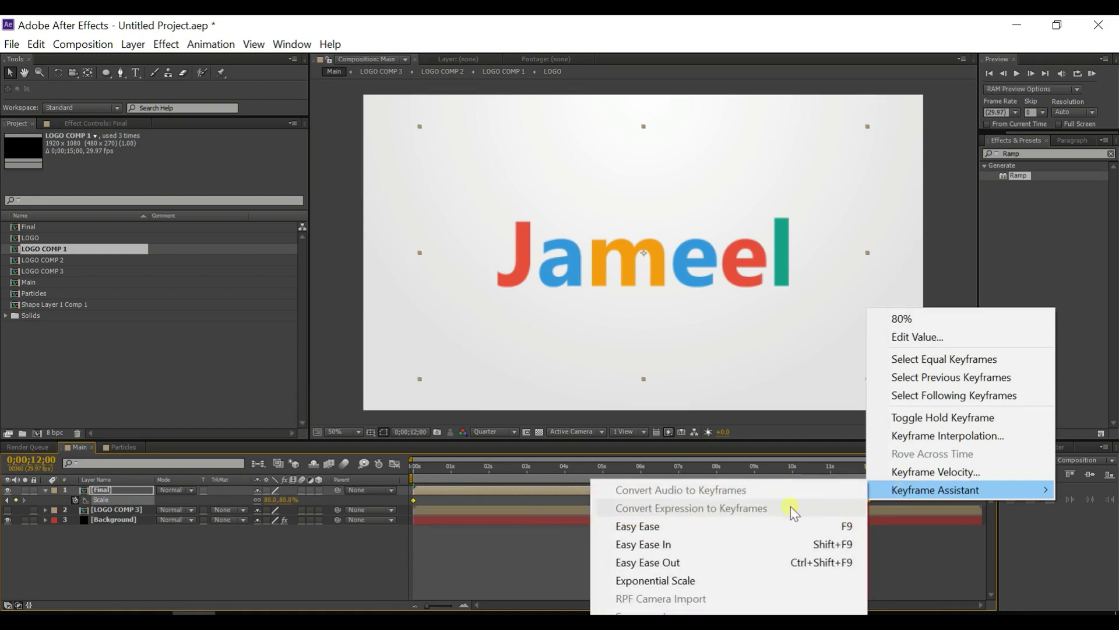
pyautogui.click(718, 527)
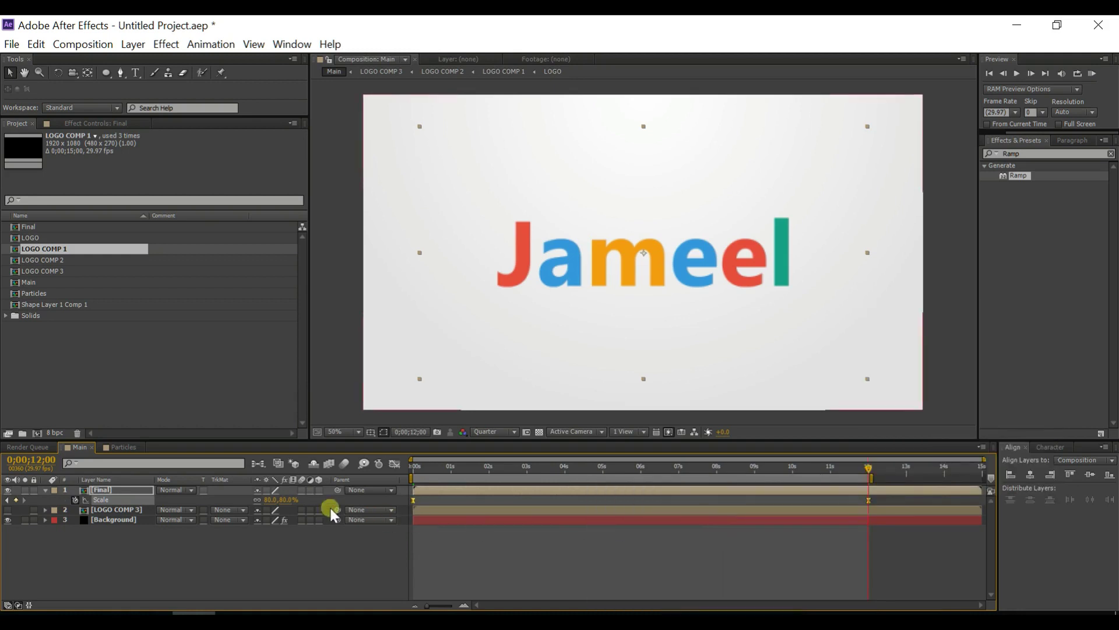
pyautogui.click(42, 490)
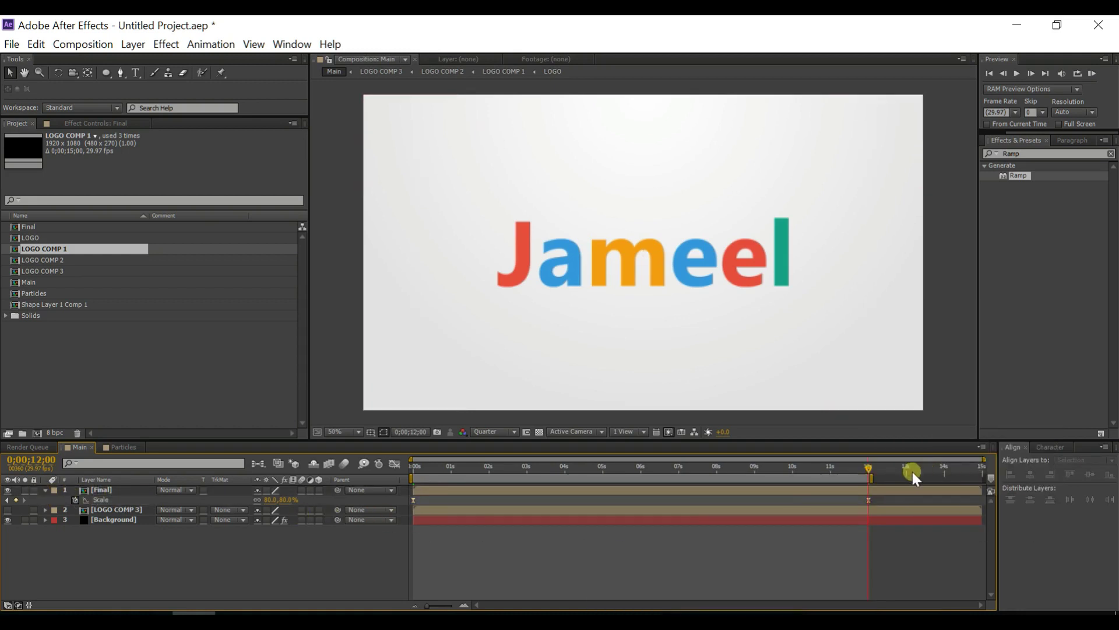
pyautogui.press('n')
pyautogui.press('Home')
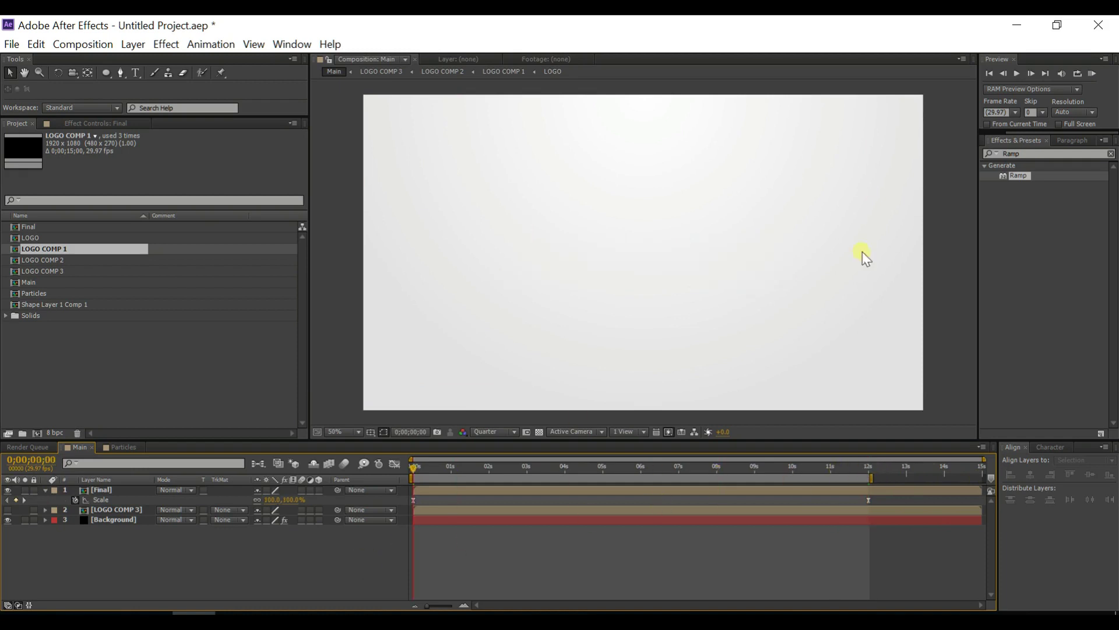
# Step: RAM-preview the Jameel particle logo, switch the viewer from Quarter to Full resolution, and preview again
pyautogui.click(1092, 75)
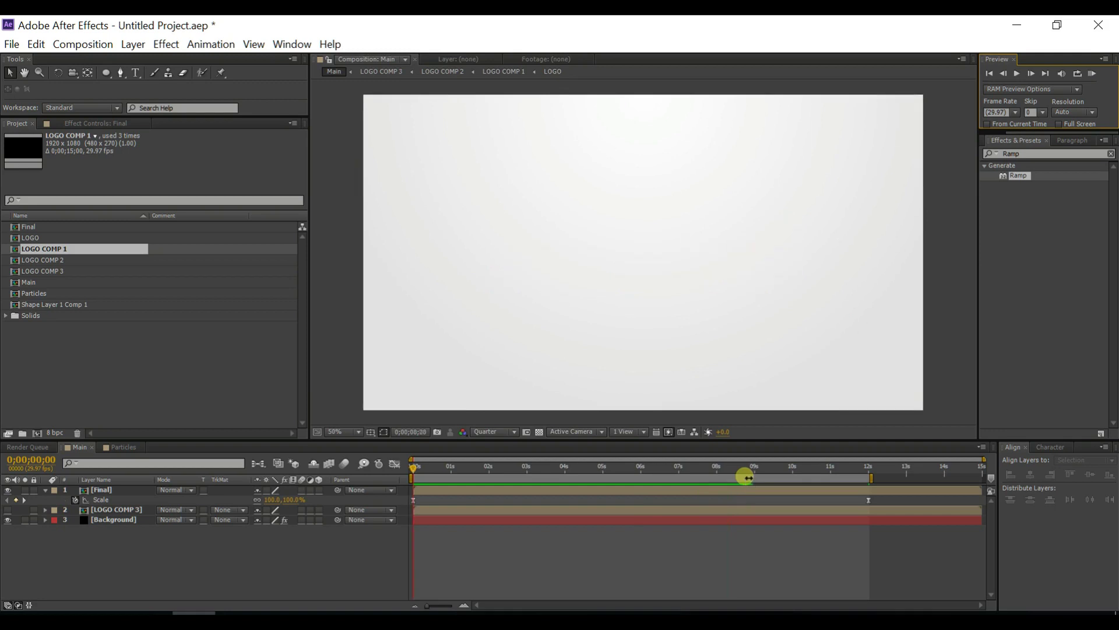
pyautogui.click(494, 432)
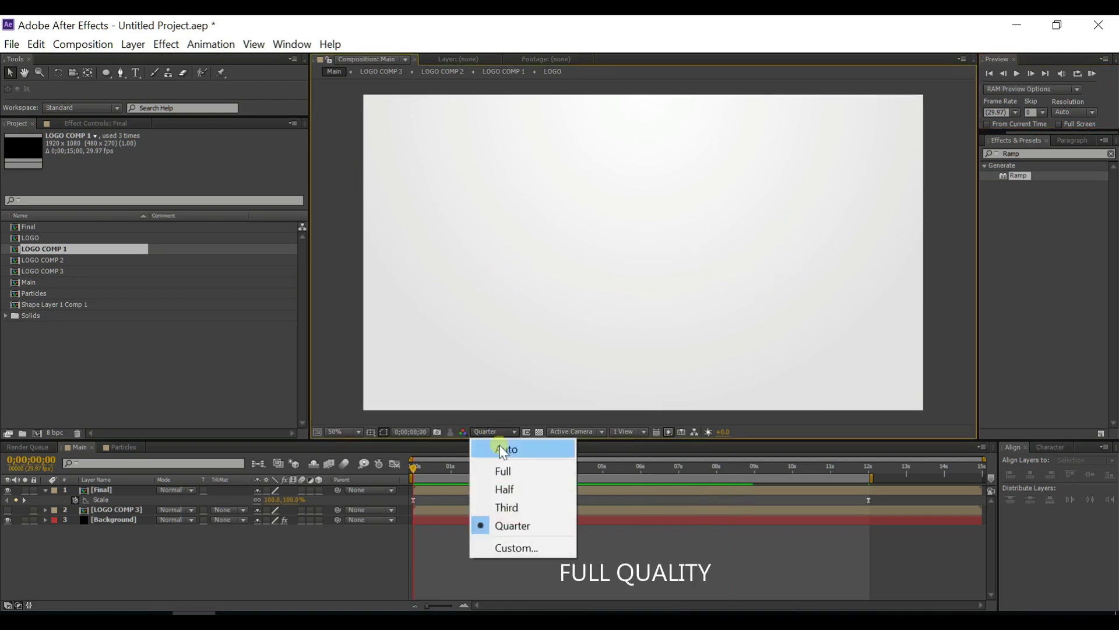
pyautogui.click(504, 470)
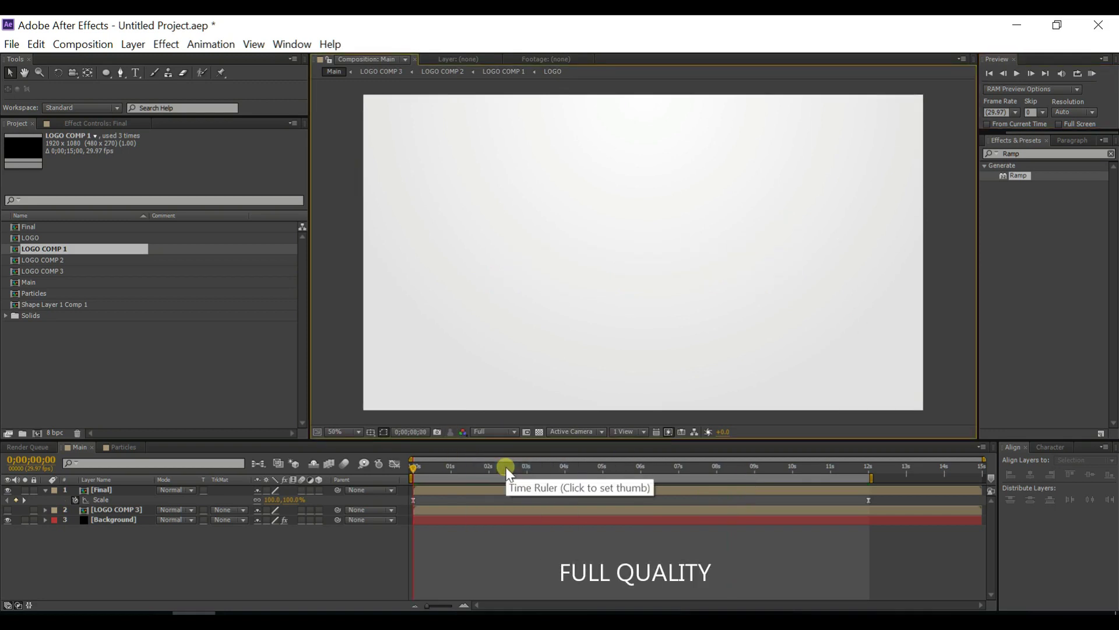
pyautogui.click(1090, 73)
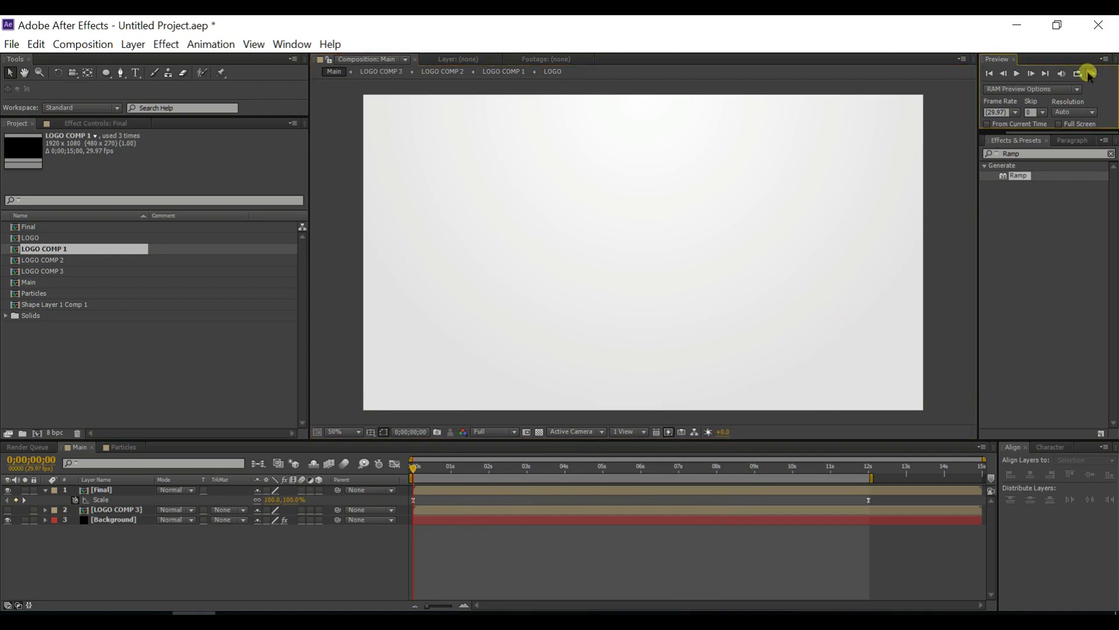